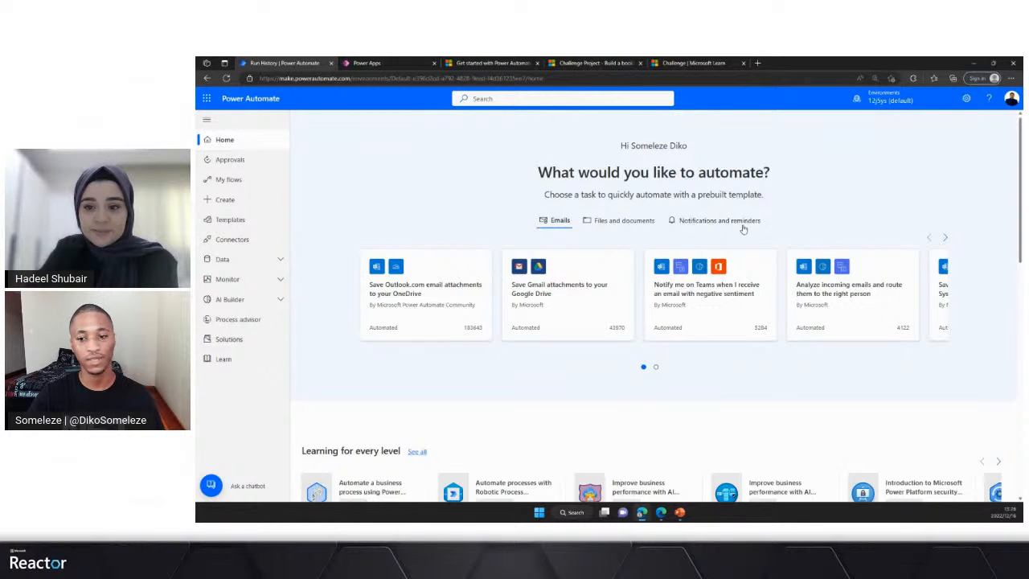
- Look through the learning paths and the further Power Automate resources on the home page
{"action": "scroll", "coordinate": [580, 266], "scroll_direction": "down", "scroll_amount": 2}
{"action": "scroll", "coordinate": [581, 266], "scroll_direction": "down", "scroll_amount": 2}
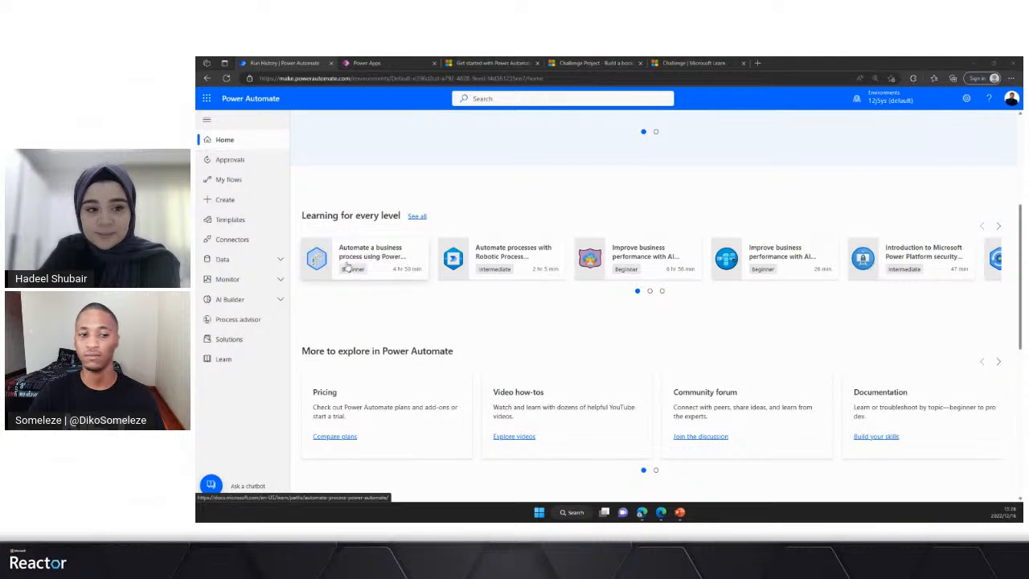
{"action": "key", "text": "ctrl+plus"}
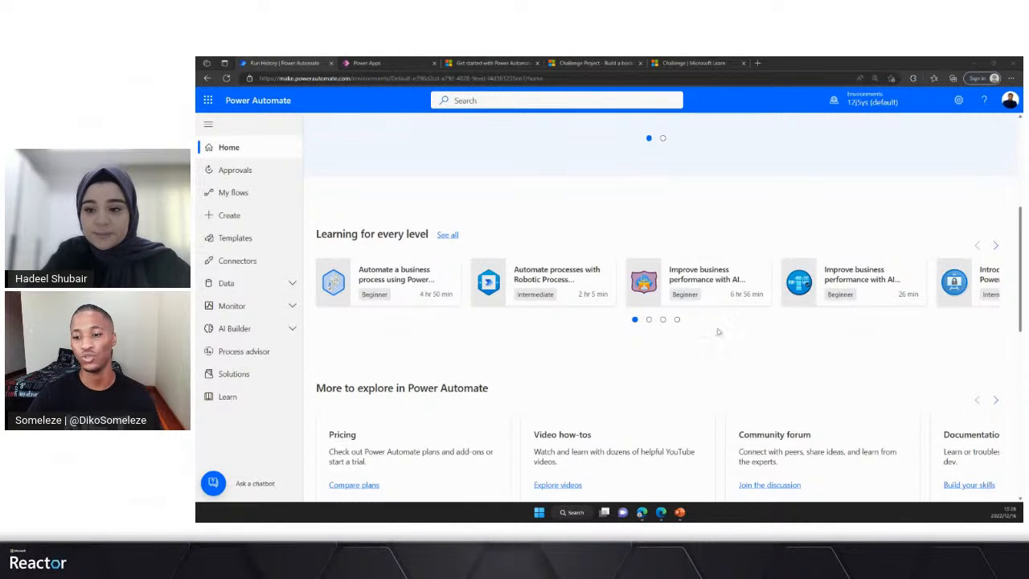
{"action": "left_click", "coordinate": [996, 248]}
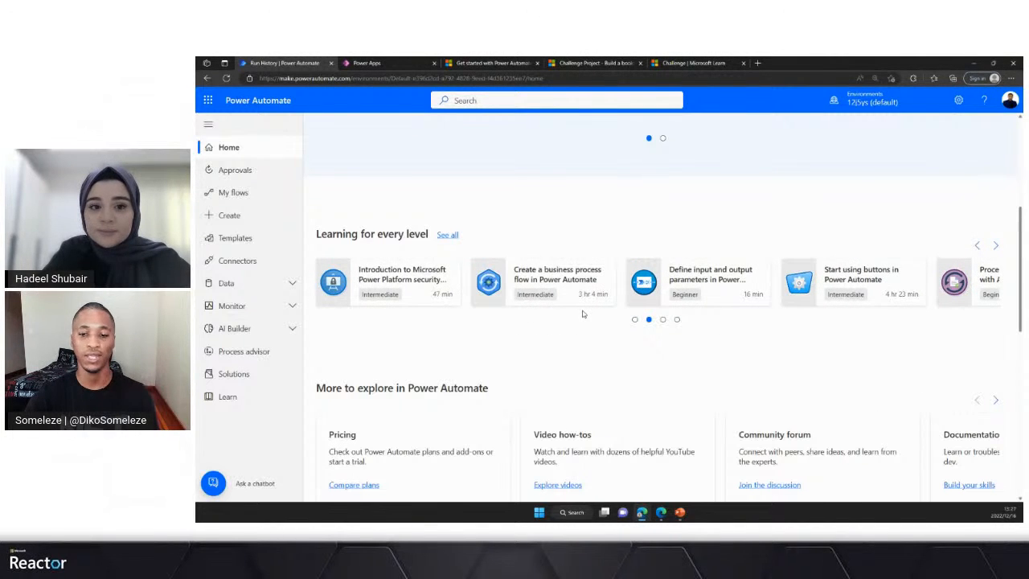
{"action": "scroll", "coordinate": [611, 301], "scroll_direction": "down", "scroll_amount": 2}
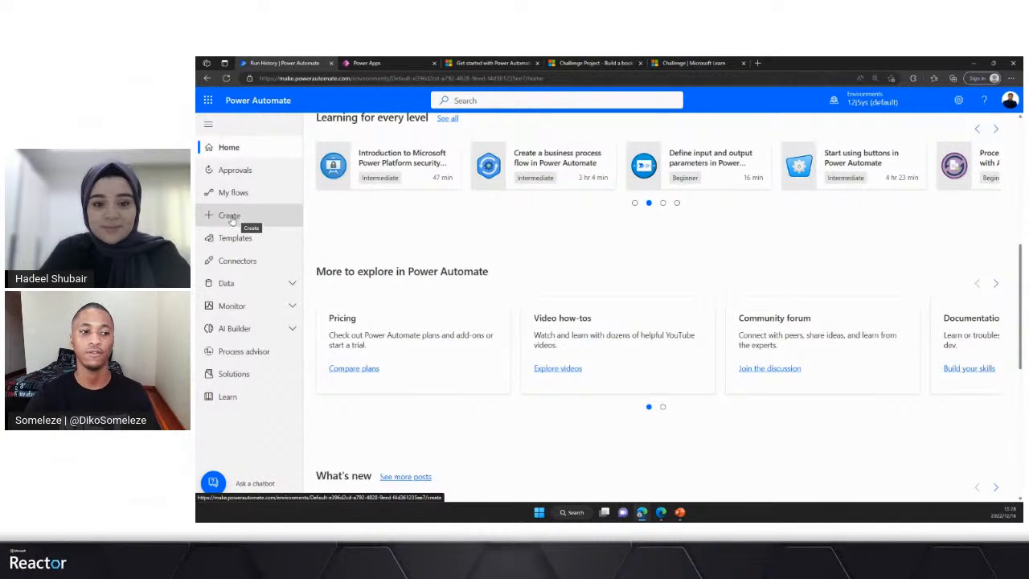
- Start building an automated cloud flow from blank and name it Asset Manager Process
{"action": "left_click", "coordinate": [229, 217]}
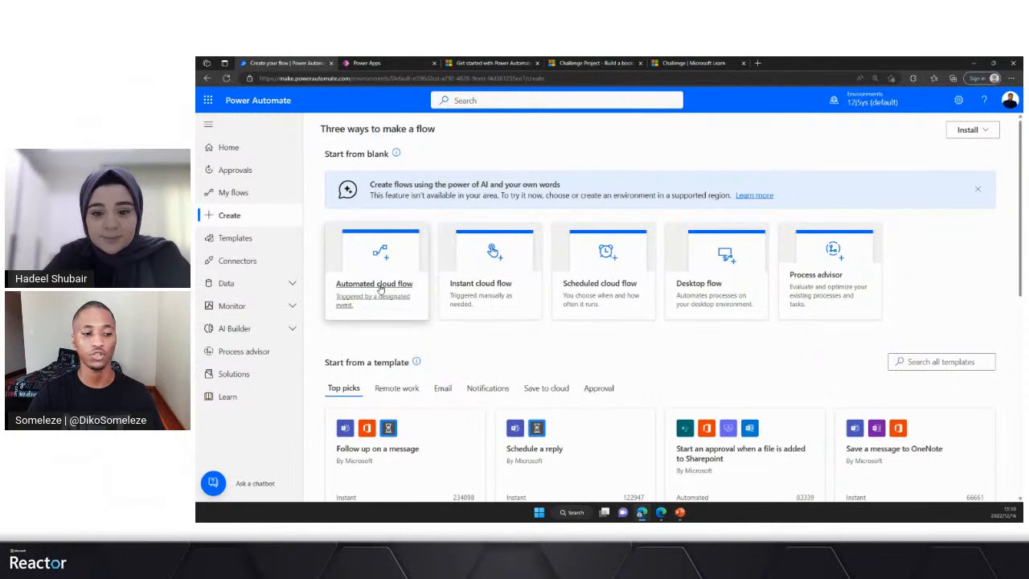
{"action": "left_click", "coordinate": [381, 287]}
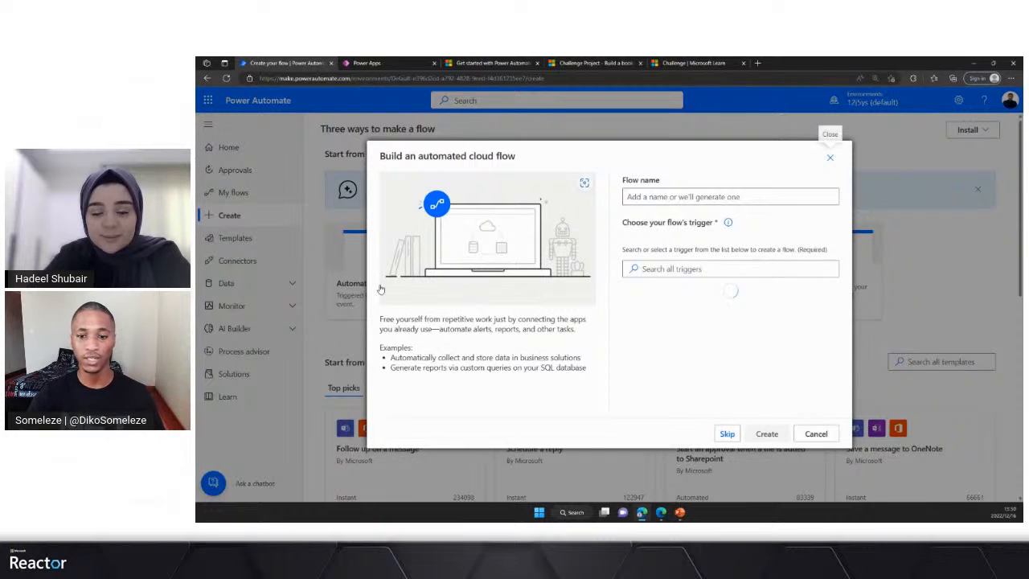
{"action": "left_click", "coordinate": [672, 197]}
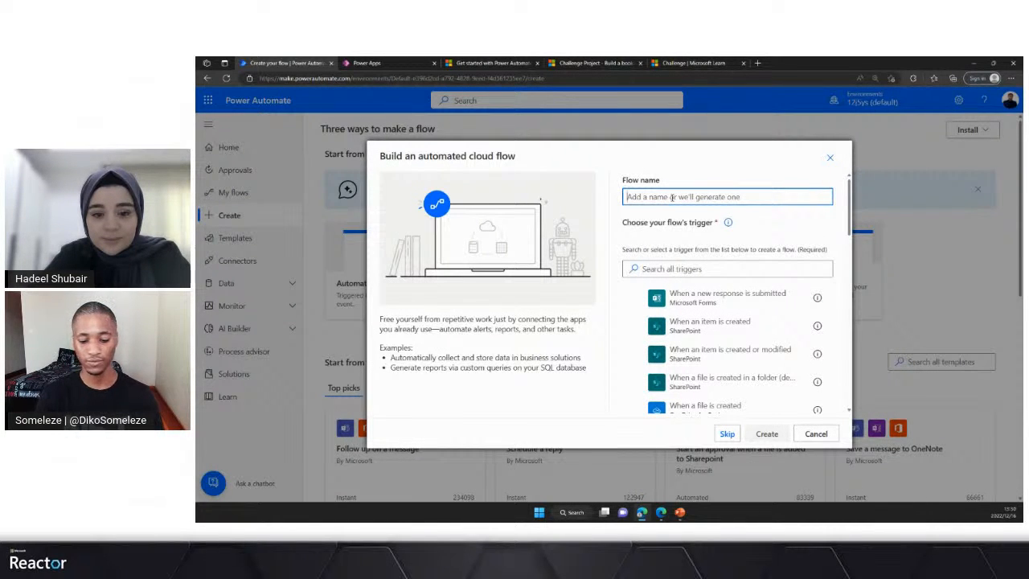
{"action": "type", "text": "a"}
{"action": "key", "text": "BackSpace"}
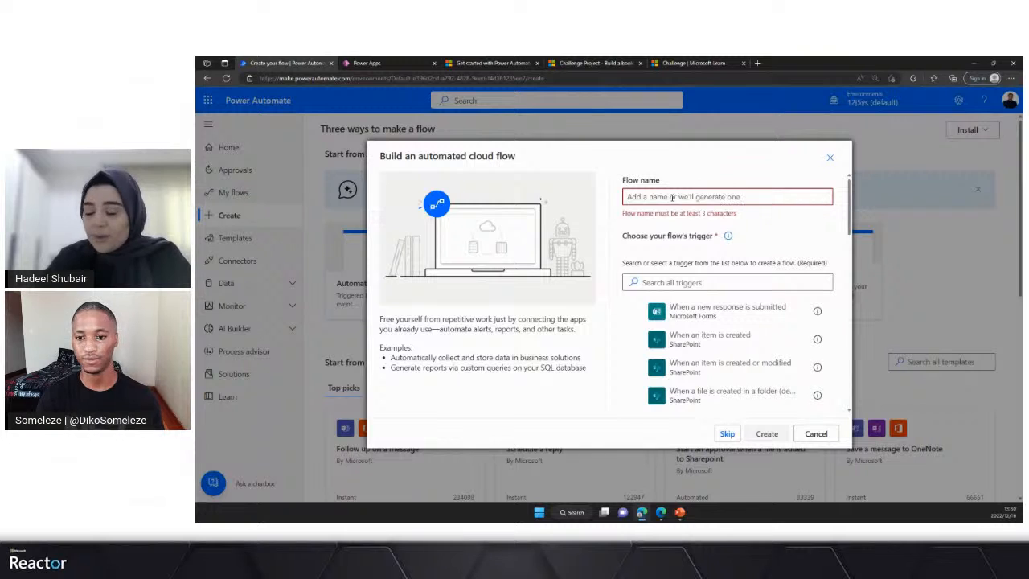
{"action": "type", "text": "A"}
{"action": "type", "text": "uto"}
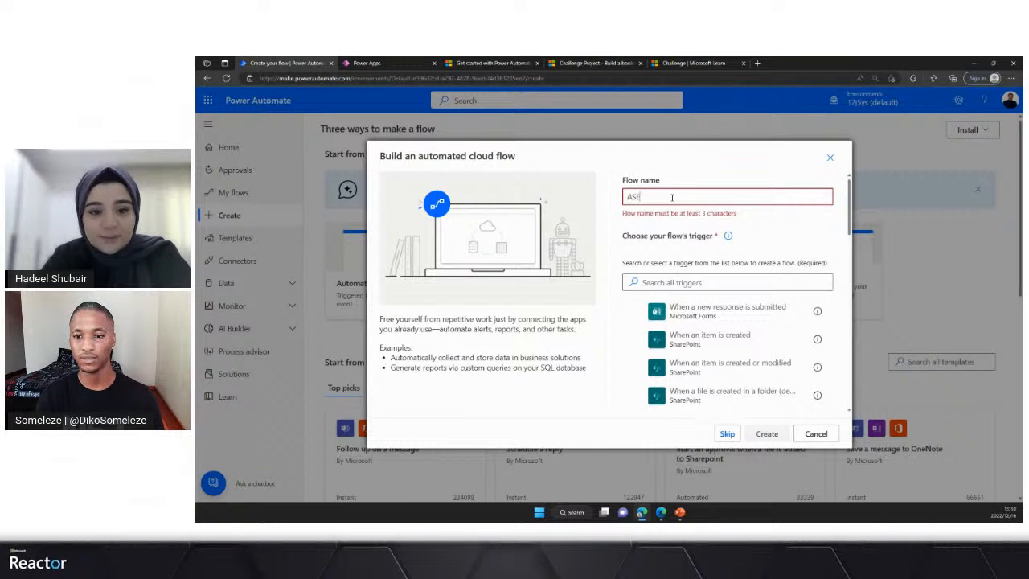
{"action": "key", "text": "BackSpace"}
{"action": "key", "text": "BackSpace"}
{"action": "key", "text": "BackSpace"}
{"action": "type", "text": "sse"}
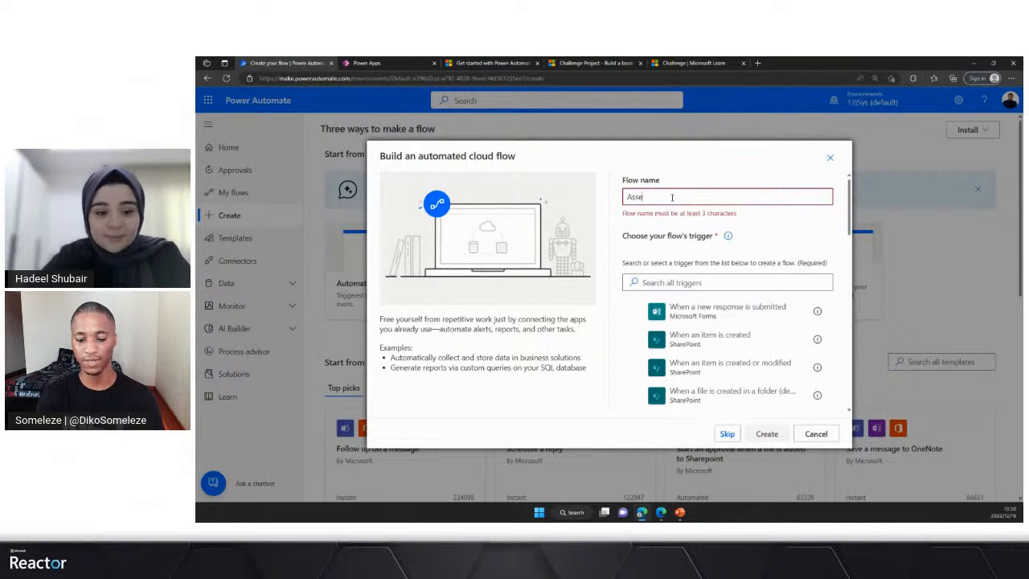
{"action": "type", "text": "t Manag"}
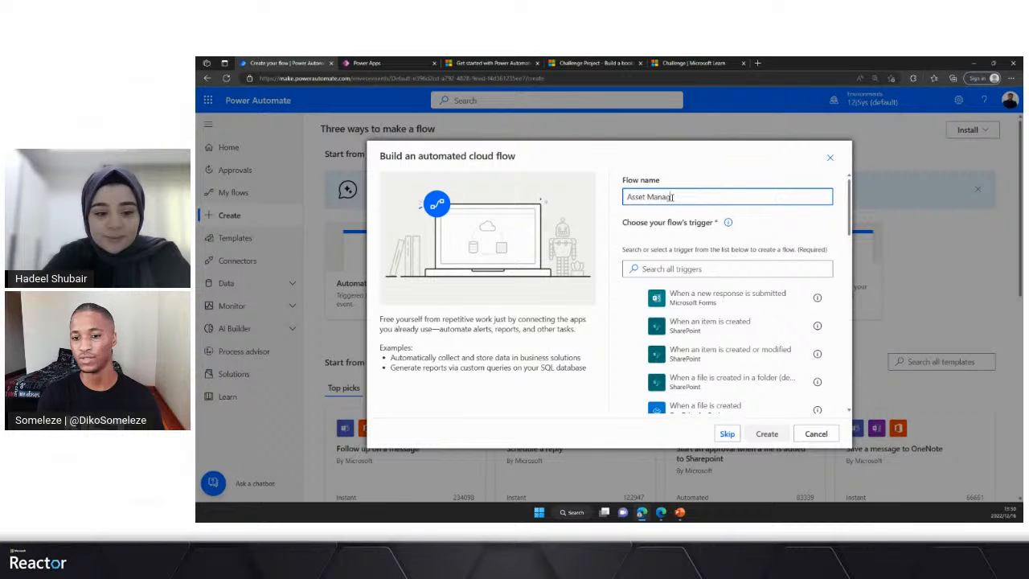
{"action": "type", "text": "er Process"}
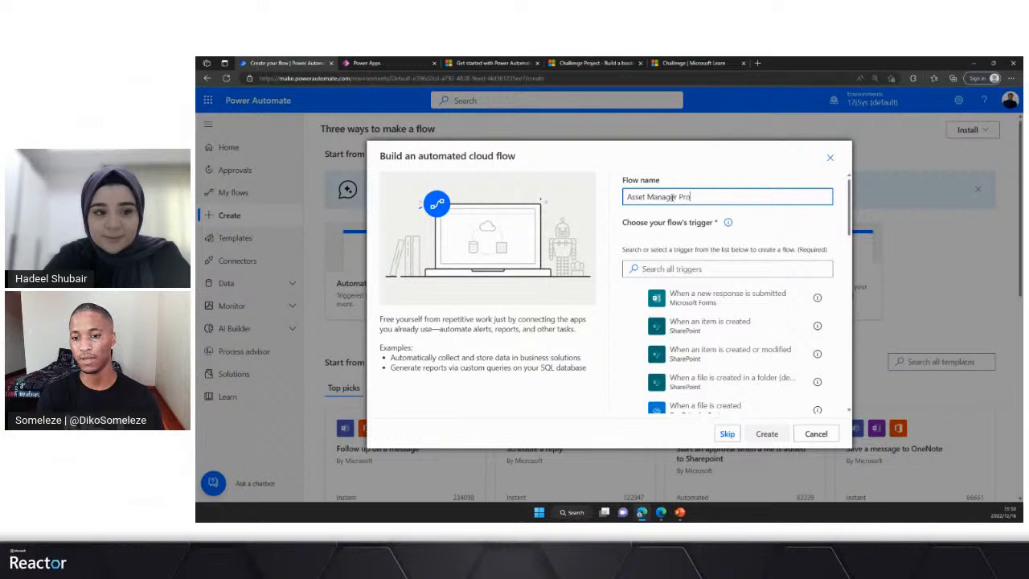
- Find the Microsoft Dataverse trigger "When a row is added, modified or deleted" and create the flow with it
{"action": "left_click", "coordinate": [708, 270]}
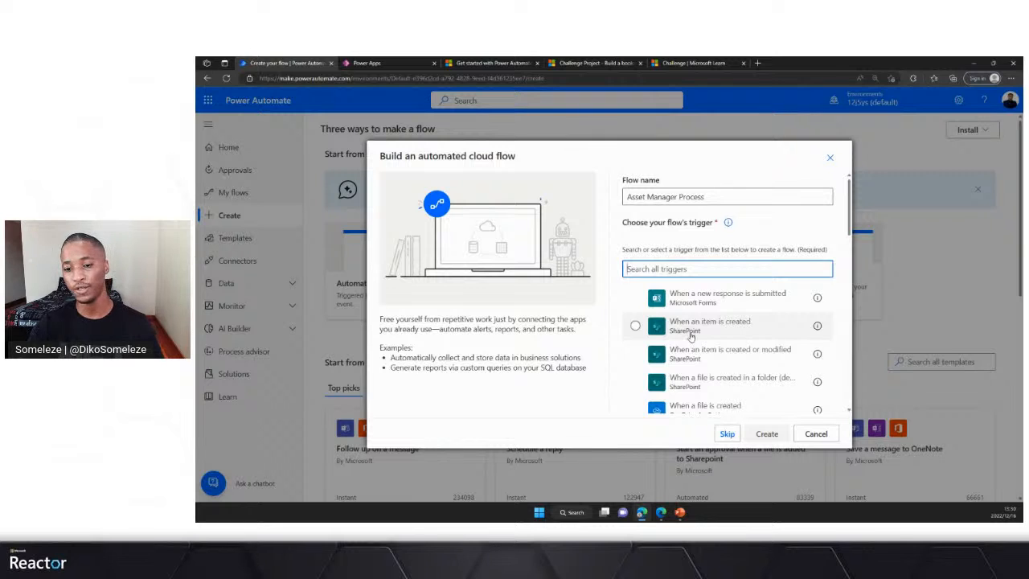
{"action": "scroll", "coordinate": [659, 358], "scroll_direction": "down", "scroll_amount": 2}
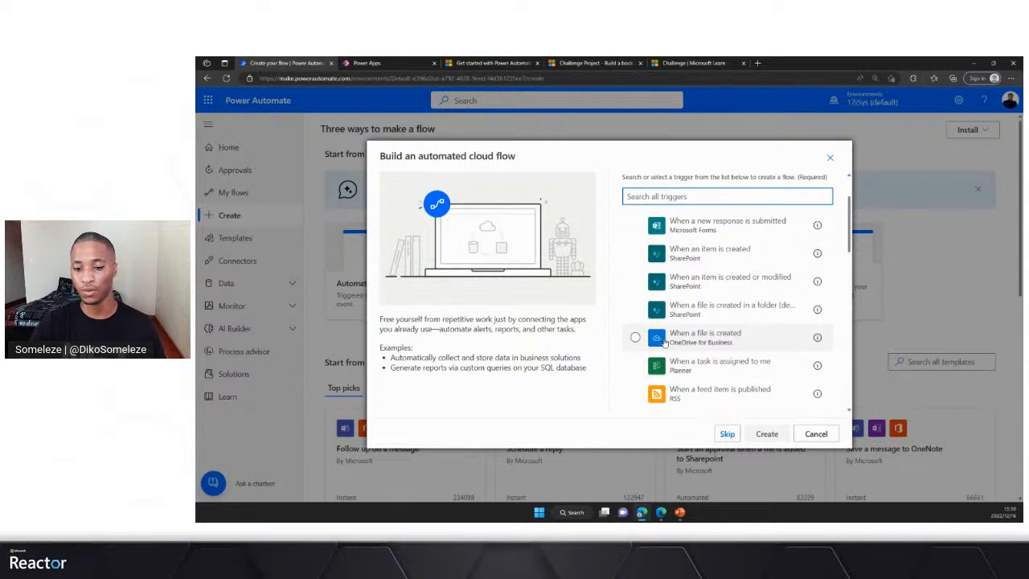
{"action": "scroll", "coordinate": [664, 365], "scroll_direction": "down", "scroll_amount": 2}
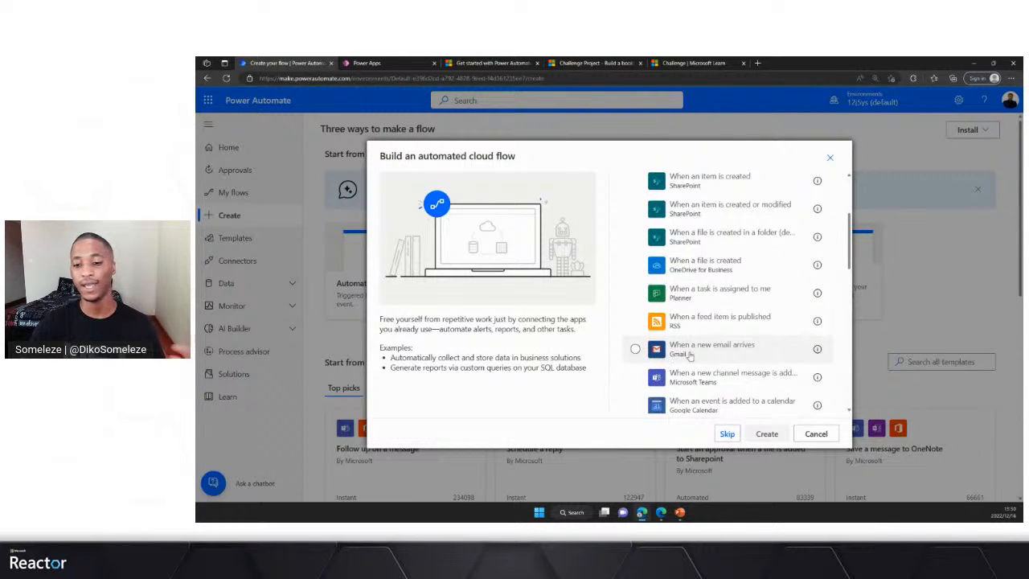
{"action": "scroll", "coordinate": [675, 356], "scroll_direction": "up", "scroll_amount": 4}
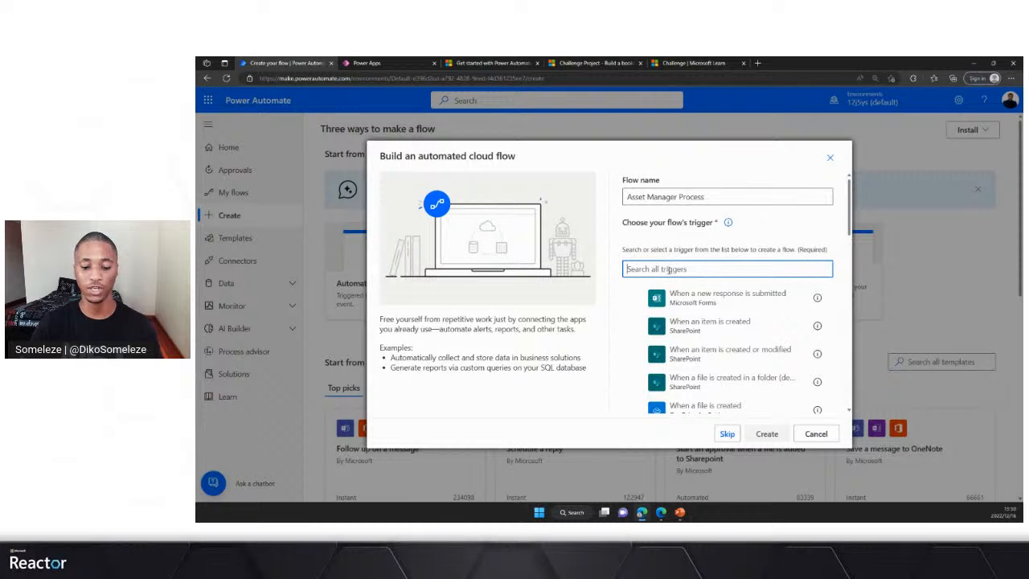
{"action": "type", "text": "datav"}
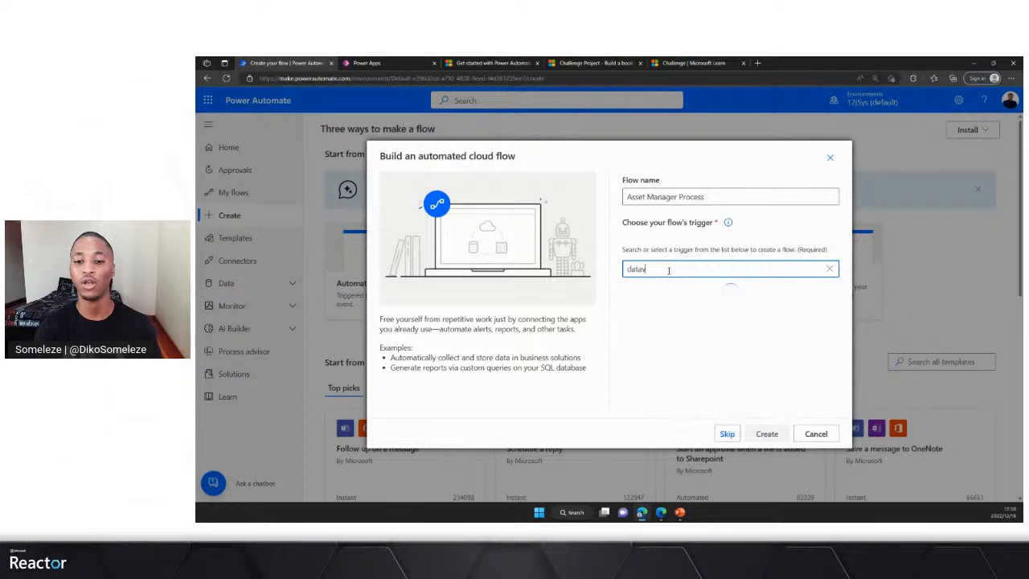
{"action": "type", "text": "erse"}
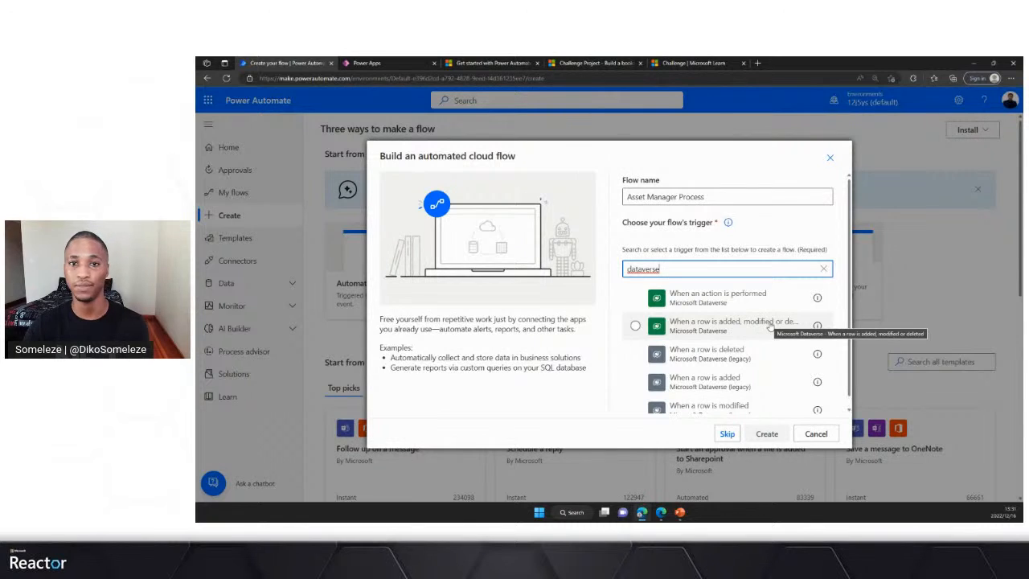
{"action": "left_click", "coordinate": [697, 326]}
{"action": "left_click", "coordinate": [766, 433]}
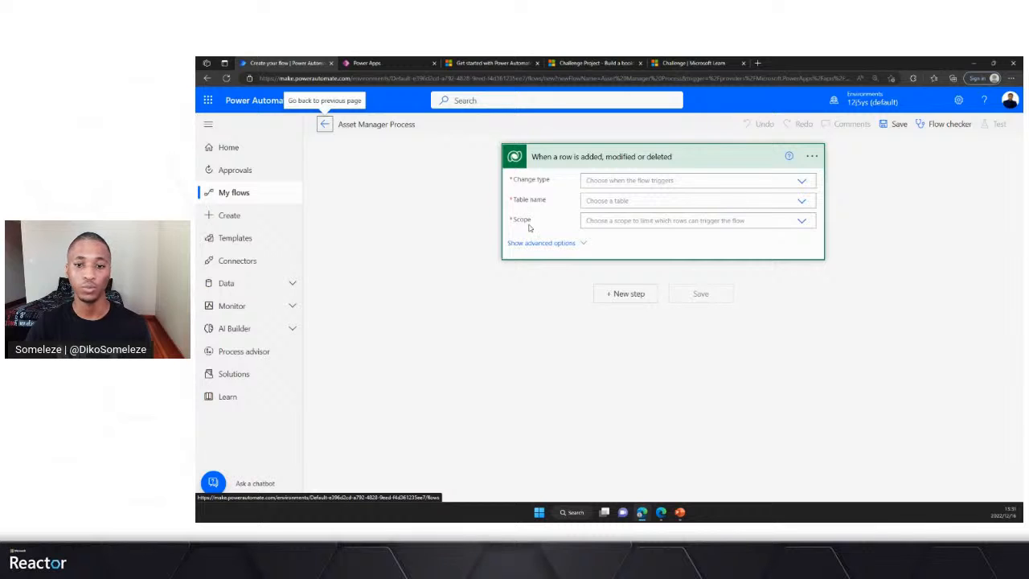
- Configure the trigger with change type Added, table Asset Managers and scope Organization, and collapse its card
{"action": "left_click", "coordinate": [801, 183]}
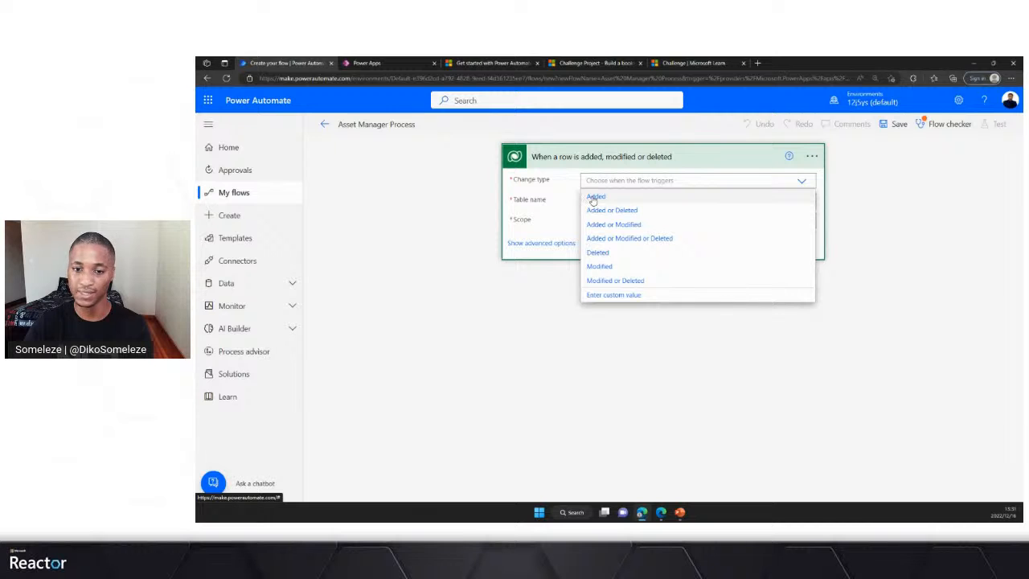
{"action": "left_click", "coordinate": [595, 198]}
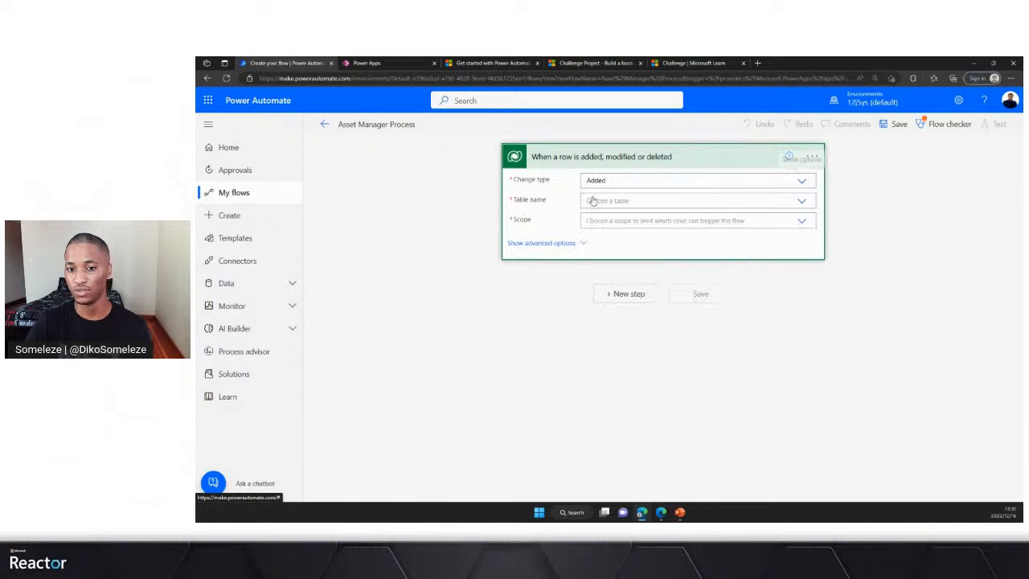
{"action": "left_click", "coordinate": [801, 202]}
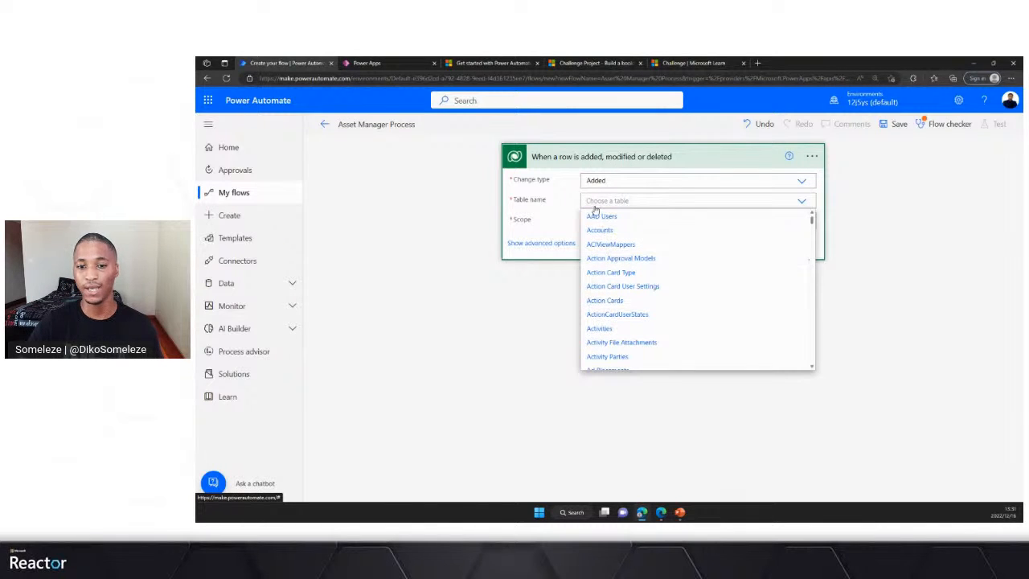
{"action": "type", "text": "Asse"}
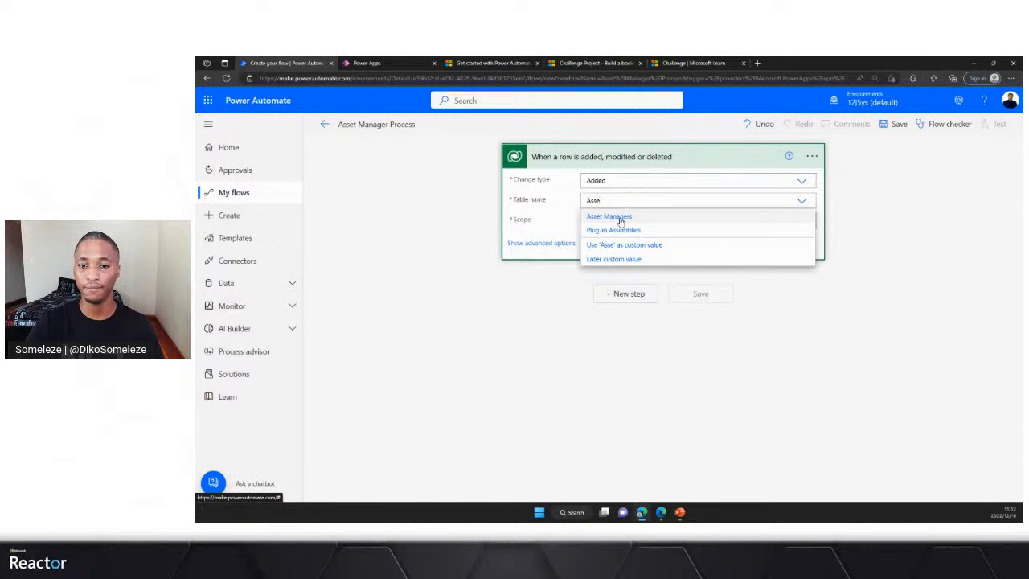
{"action": "left_click", "coordinate": [620, 222]}
{"action": "left_click", "coordinate": [801, 222]}
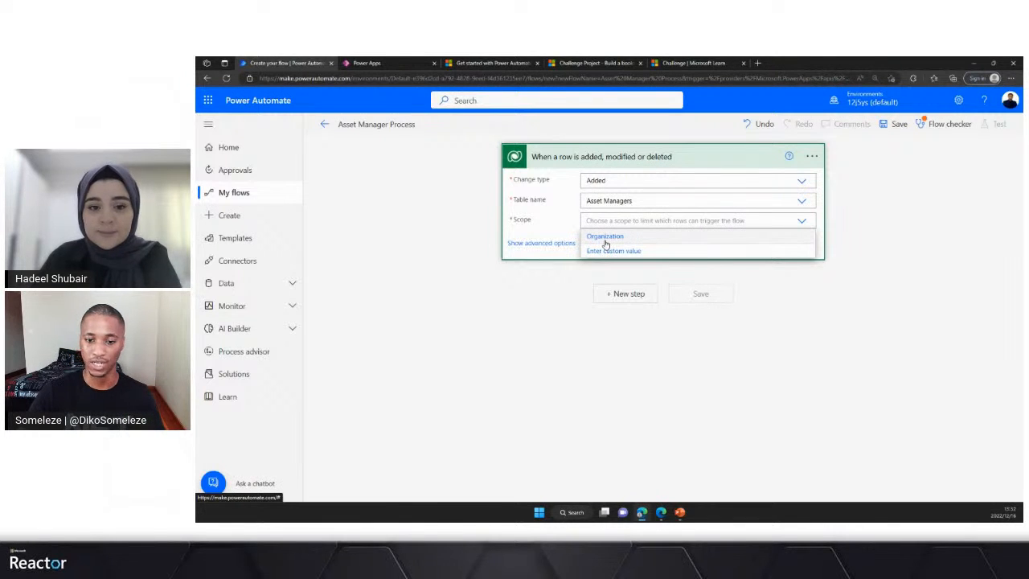
{"action": "left_click", "coordinate": [605, 238]}
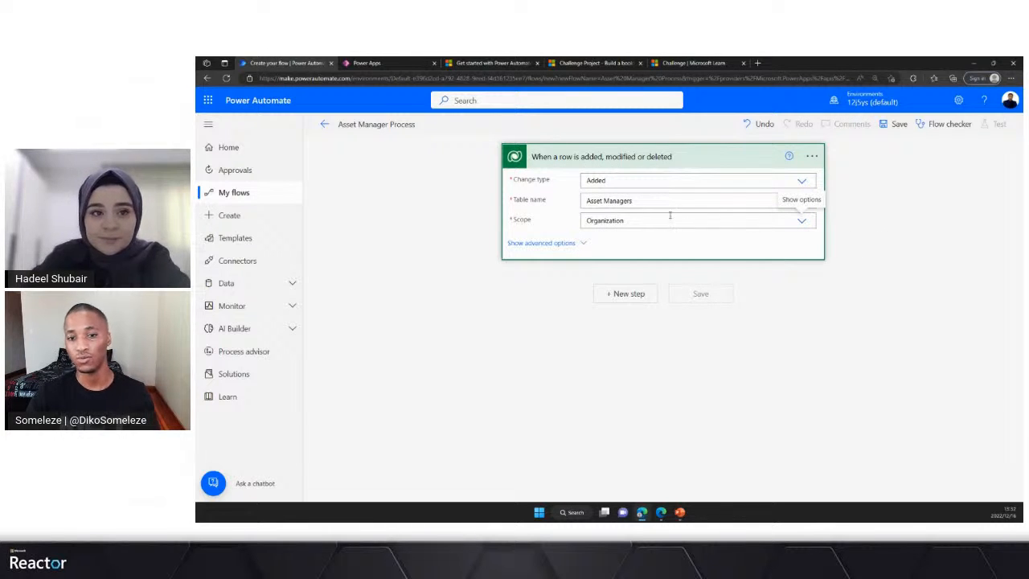
{"action": "left_click", "coordinate": [723, 155]}
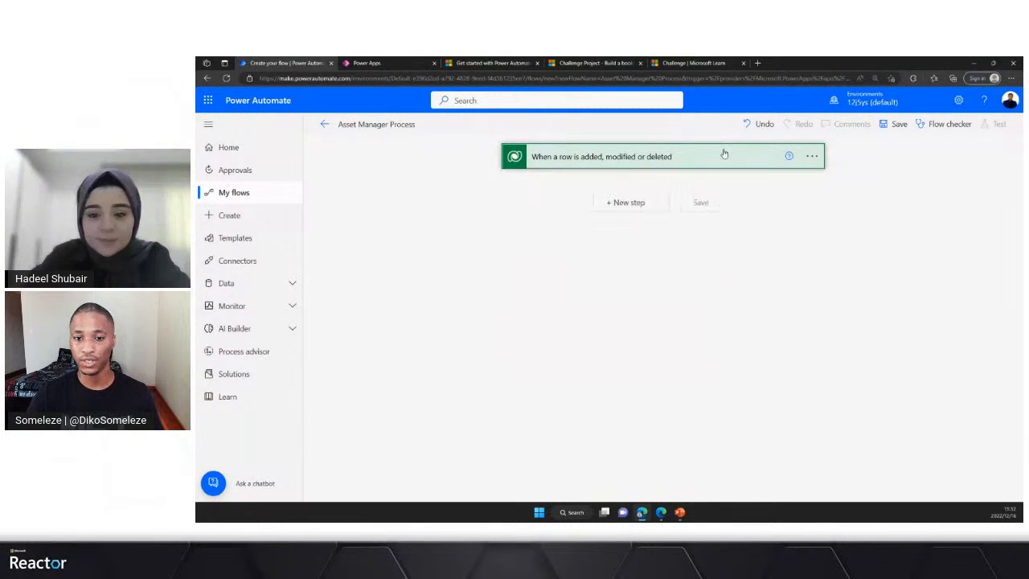
- Add the Microsoft Dataverse action "Download a file or an image" as the step after the trigger
{"action": "left_click", "coordinate": [623, 202]}
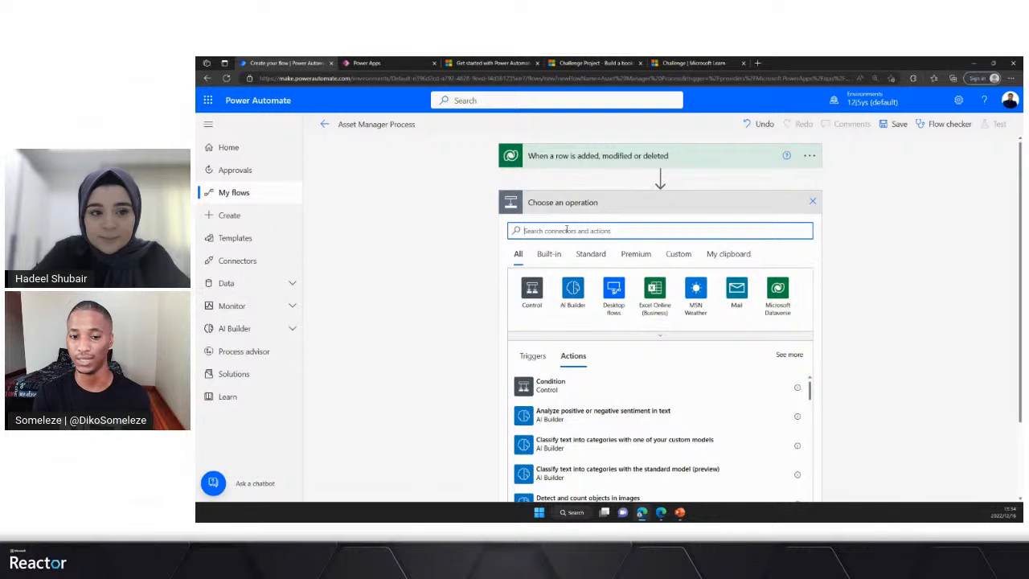
{"action": "type", "text": "dat"}
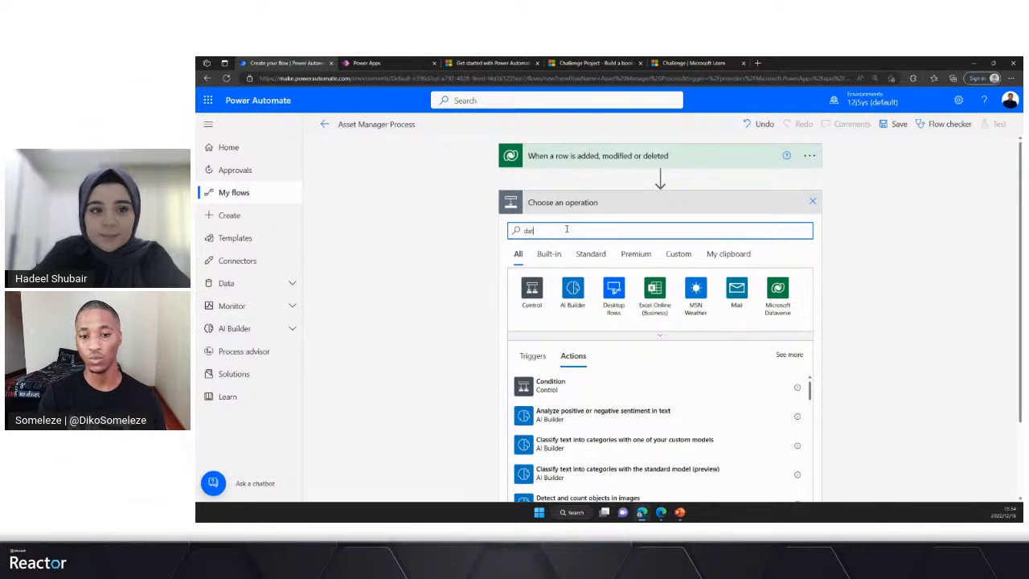
{"action": "type", "text": "averse"}
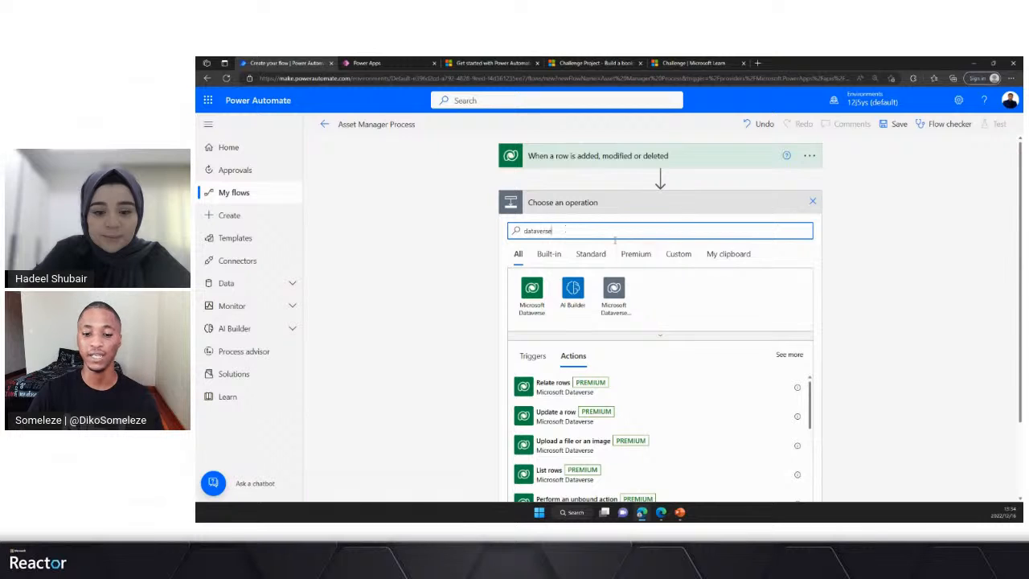
{"action": "scroll", "coordinate": [948, 261], "scroll_direction": "down", "scroll_amount": 2}
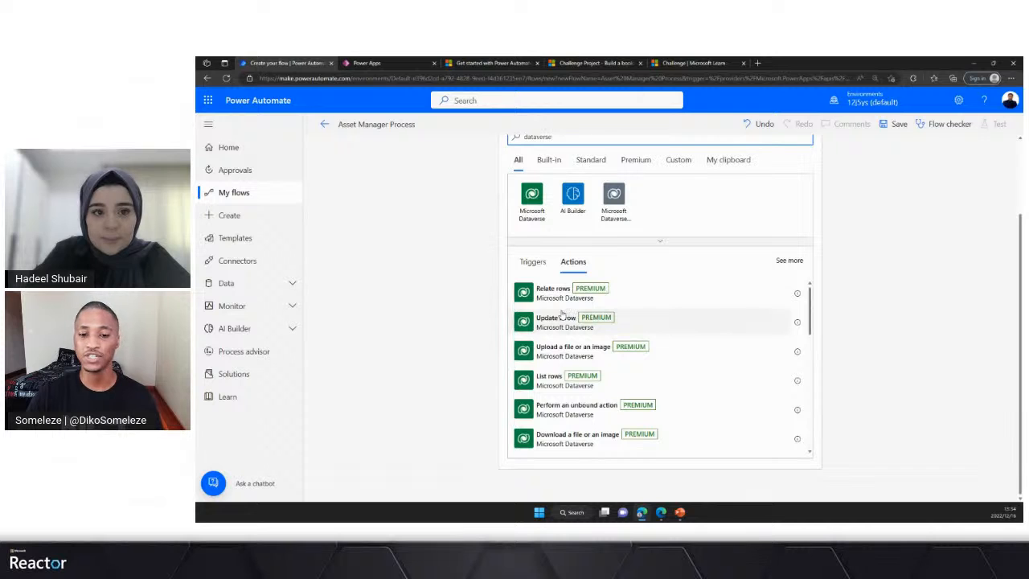
{"action": "scroll", "coordinate": [566, 322], "scroll_direction": "down", "scroll_amount": 1}
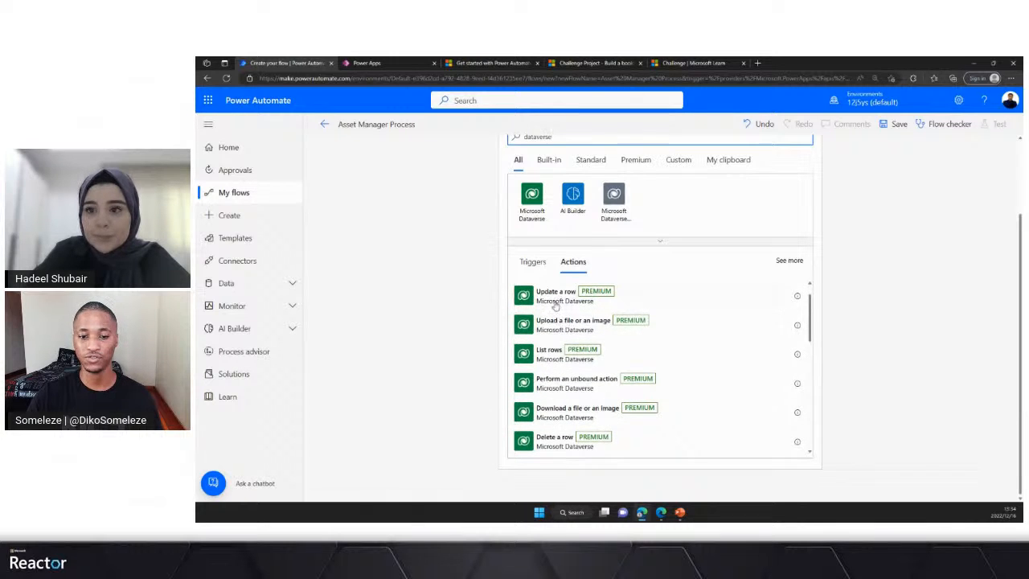
{"action": "scroll", "coordinate": [562, 330], "scroll_direction": "up", "scroll_amount": 1}
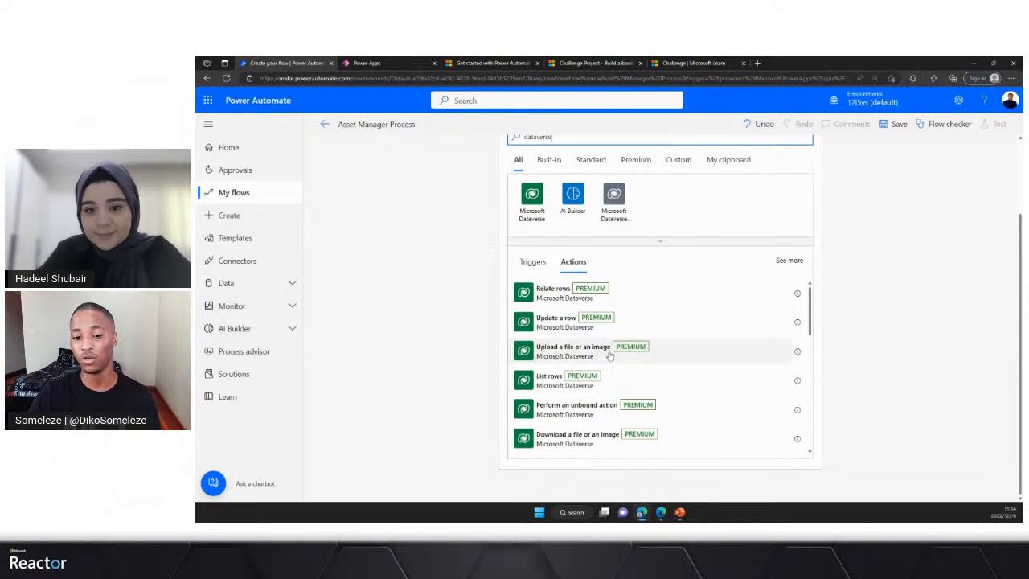
{"action": "scroll", "coordinate": [611, 357], "scroll_direction": "down", "scroll_amount": 1}
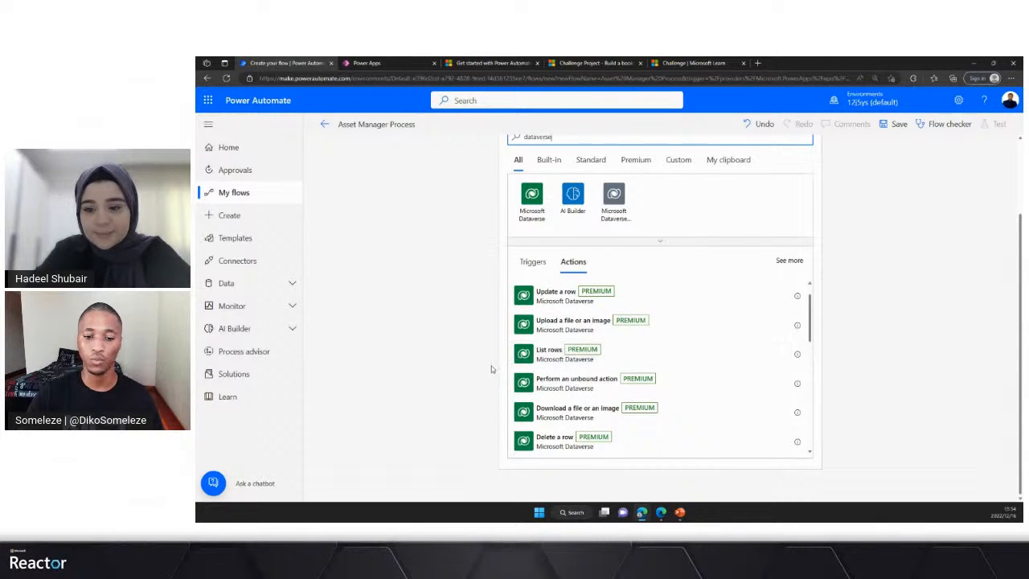
{"action": "scroll", "coordinate": [569, 351], "scroll_direction": "down", "scroll_amount": 1}
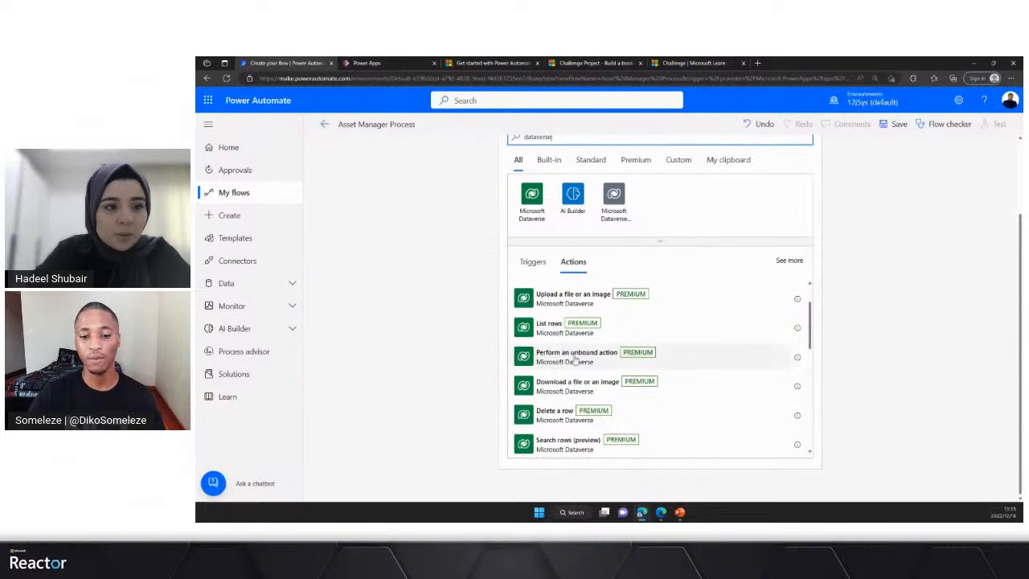
{"action": "scroll", "coordinate": [566, 357], "scroll_direction": "down", "scroll_amount": 1}
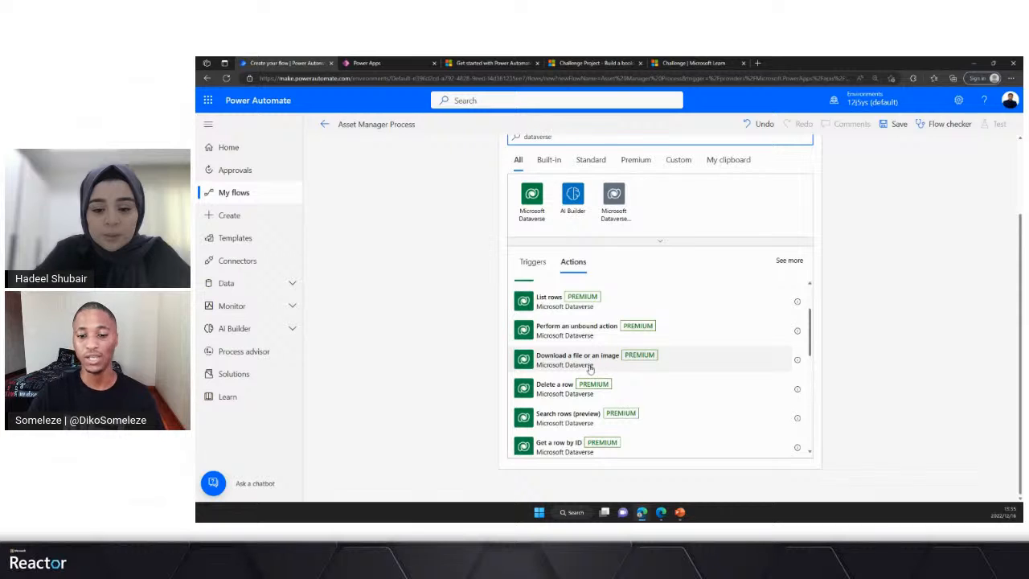
{"action": "left_click", "coordinate": [571, 361]}
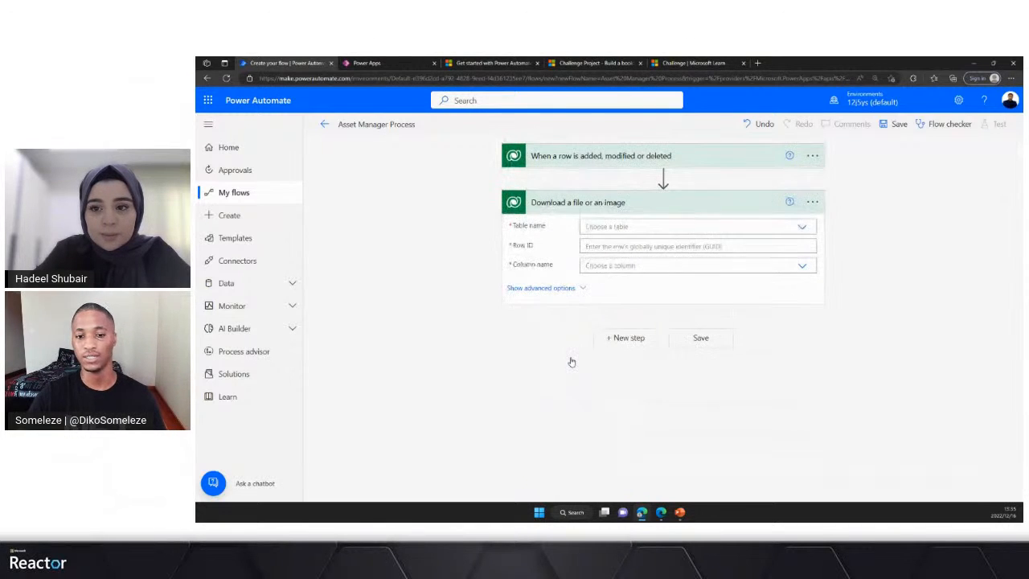
- Set the download action's table to Asset Managers and its row ID to the trigger's Asset Manager unique identifier
{"action": "left_click", "coordinate": [674, 227]}
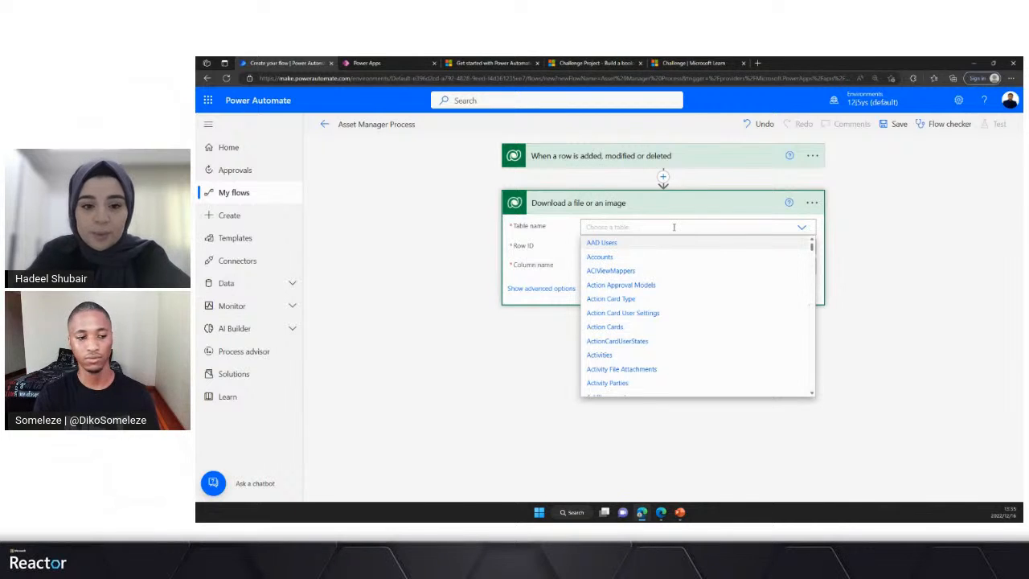
{"action": "type", "text": "Acse"}
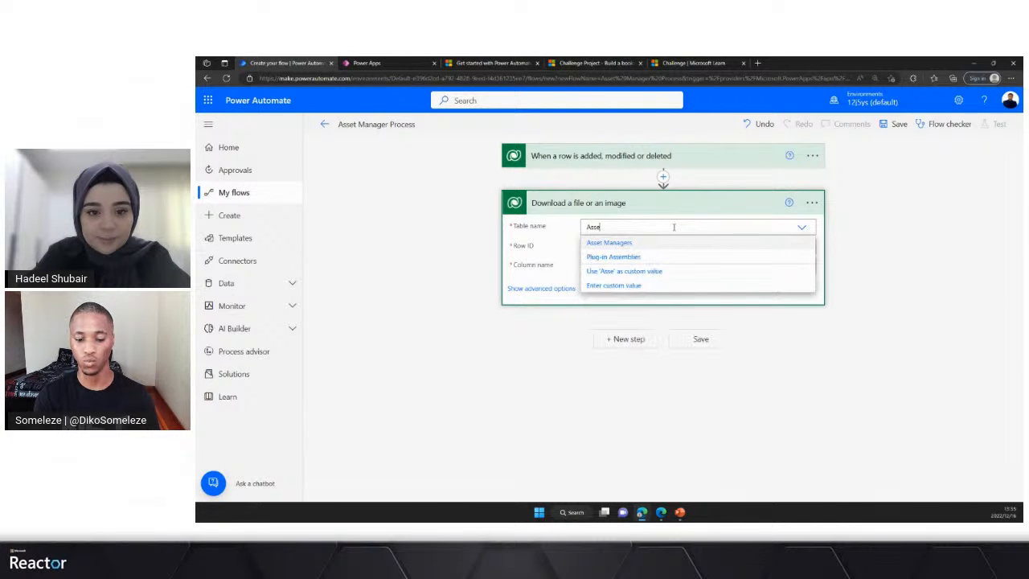
{"action": "left_click", "coordinate": [616, 245]}
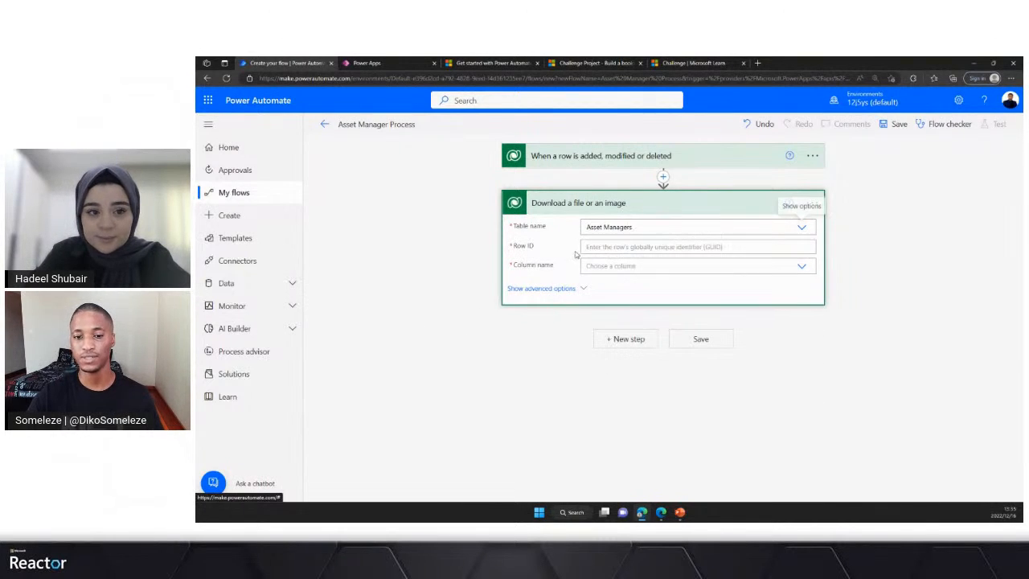
{"action": "left_click", "coordinate": [697, 246]}
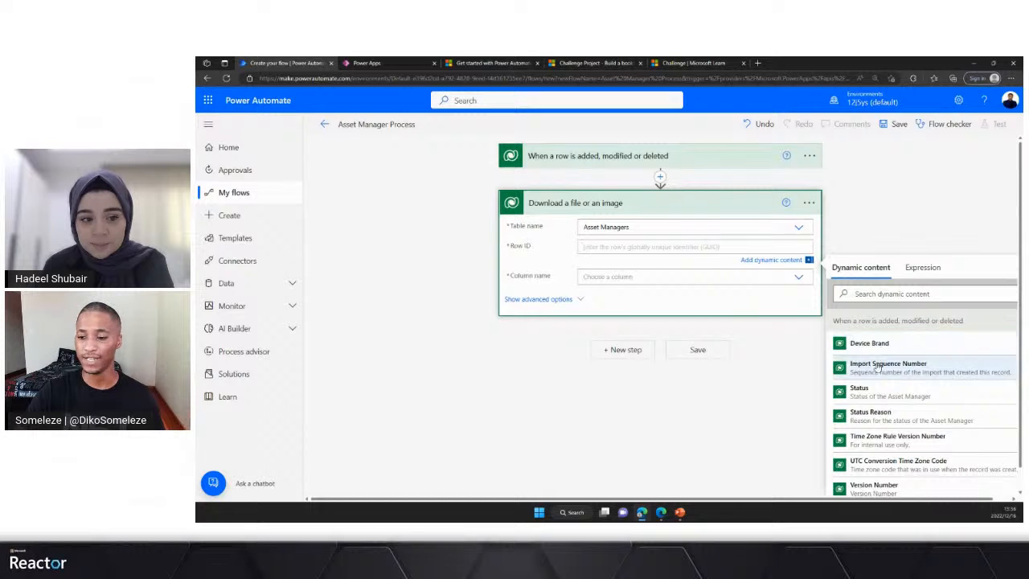
{"action": "scroll", "coordinate": [881, 392], "scroll_direction": "down", "scroll_amount": 2}
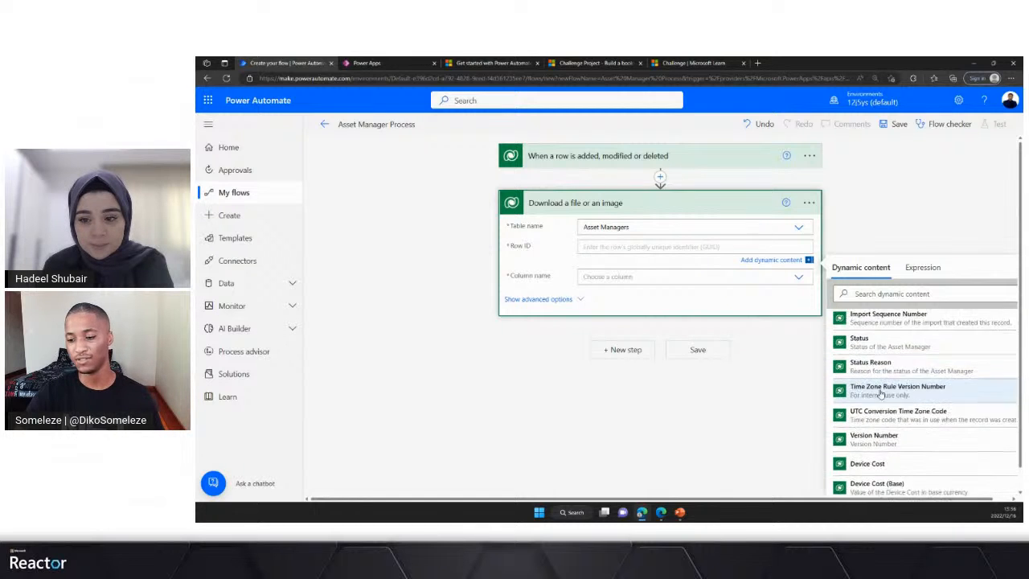
{"action": "scroll", "coordinate": [881, 393], "scroll_direction": "down", "scroll_amount": 3}
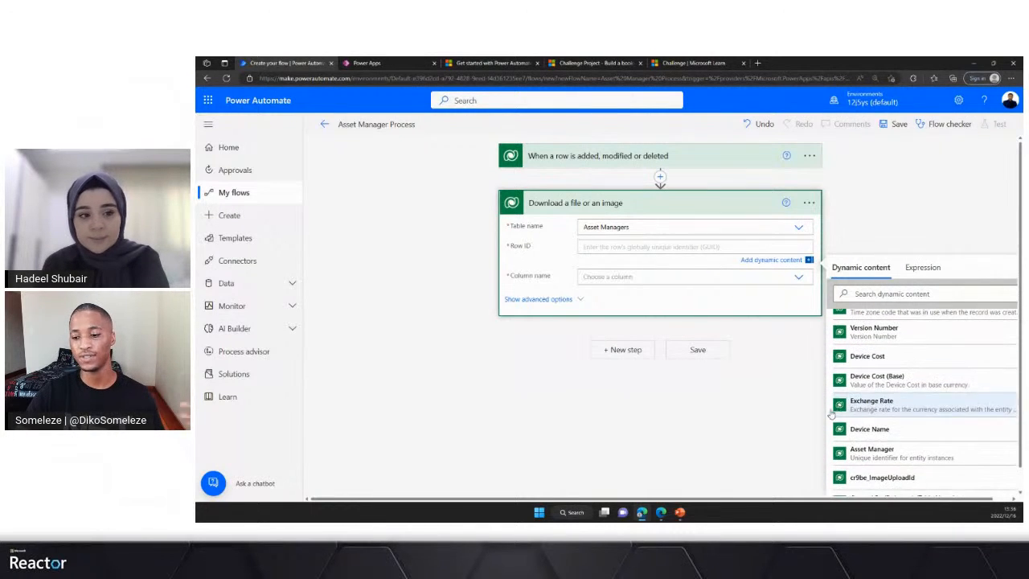
{"action": "scroll", "coordinate": [884, 398], "scroll_direction": "down", "scroll_amount": 2}
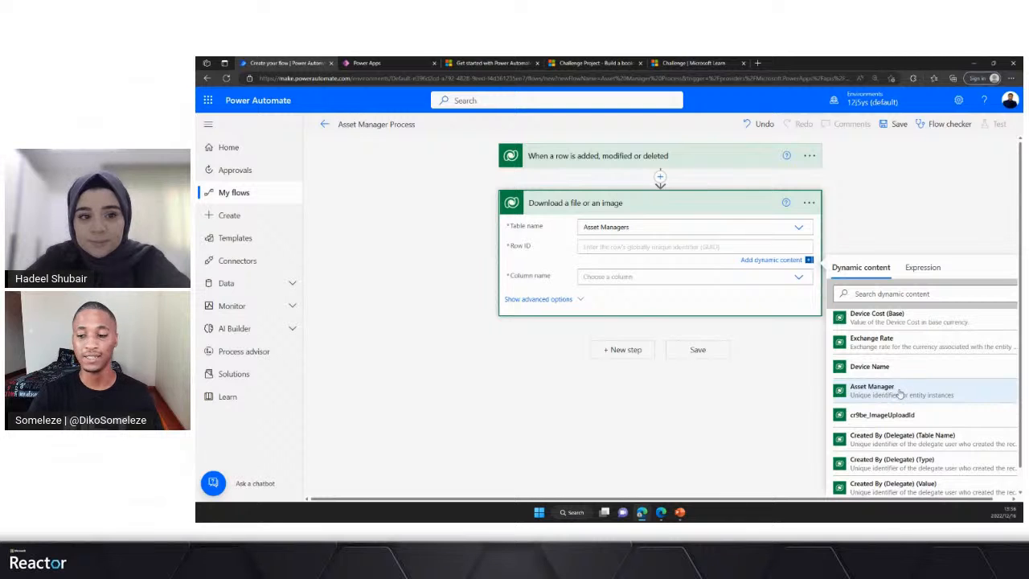
{"action": "left_click", "coordinate": [900, 393]}
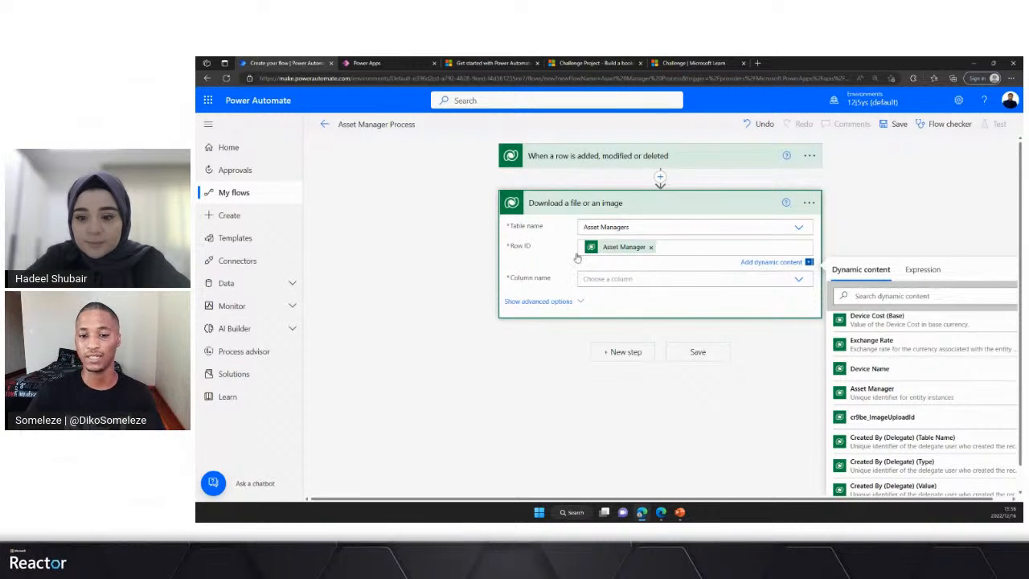
- Set the download action's column name to Image Upload and collapse its card
{"action": "left_click", "coordinate": [589, 278]}
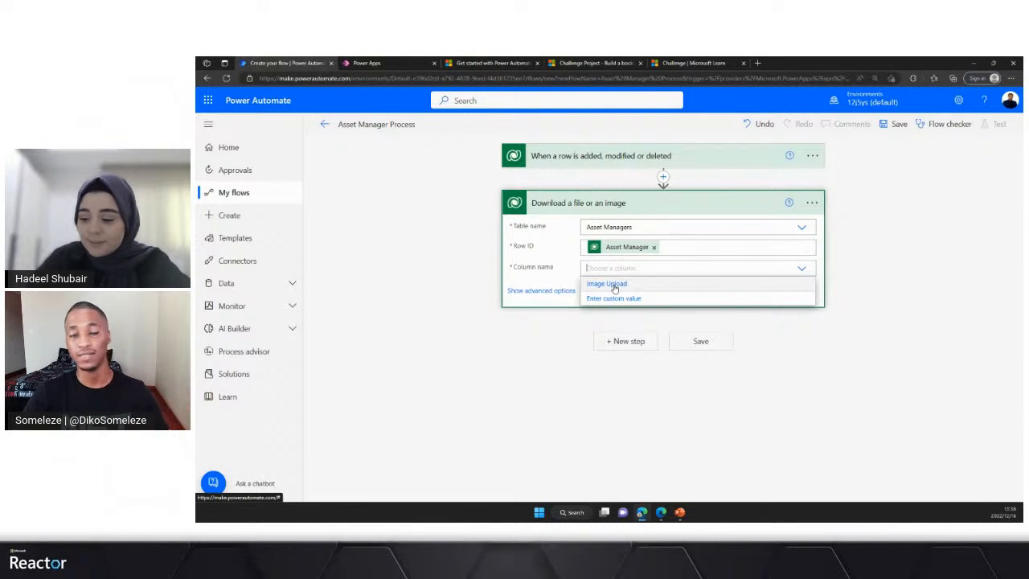
{"action": "left_click", "coordinate": [615, 286]}
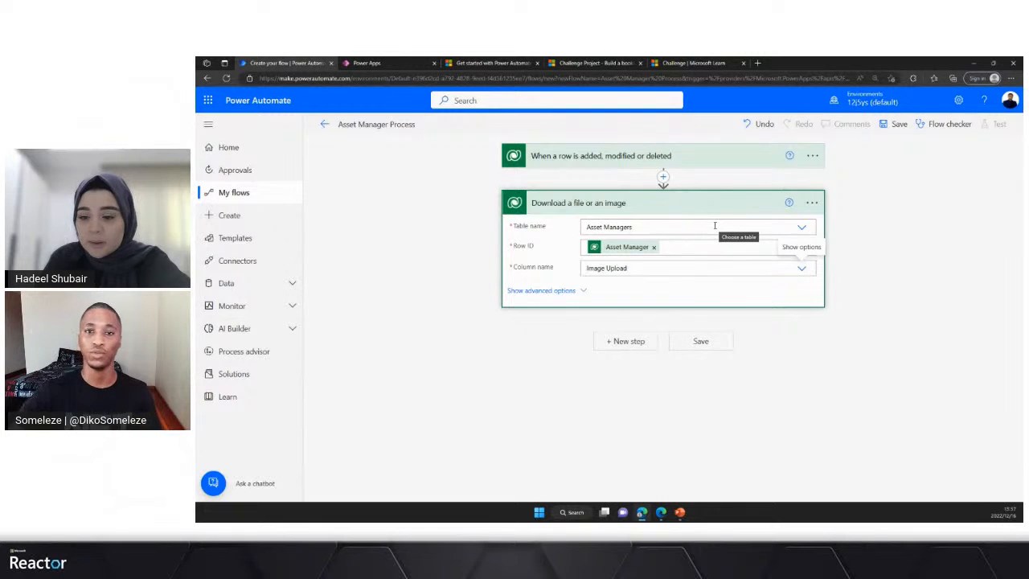
{"action": "left_click", "coordinate": [615, 200]}
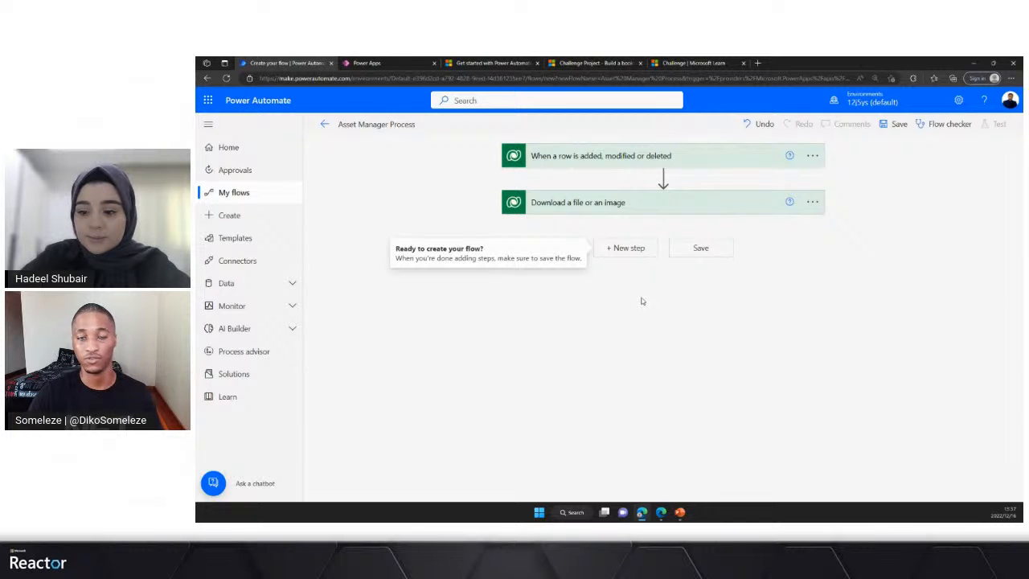
- Add the Office 365 Users action "Get manager (V2)" after the download action
{"action": "left_click", "coordinate": [634, 248]}
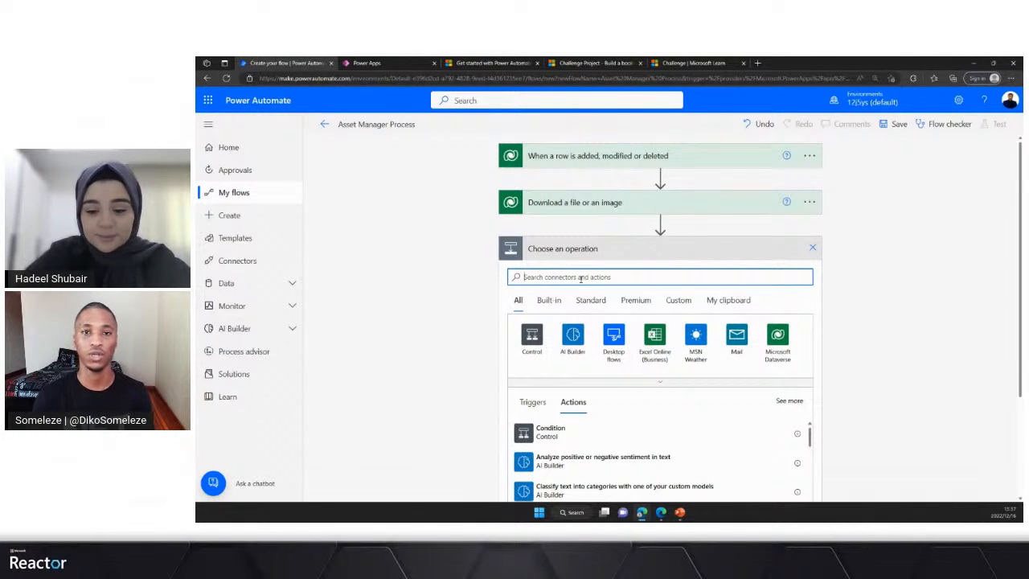
{"action": "type", "text": "office"}
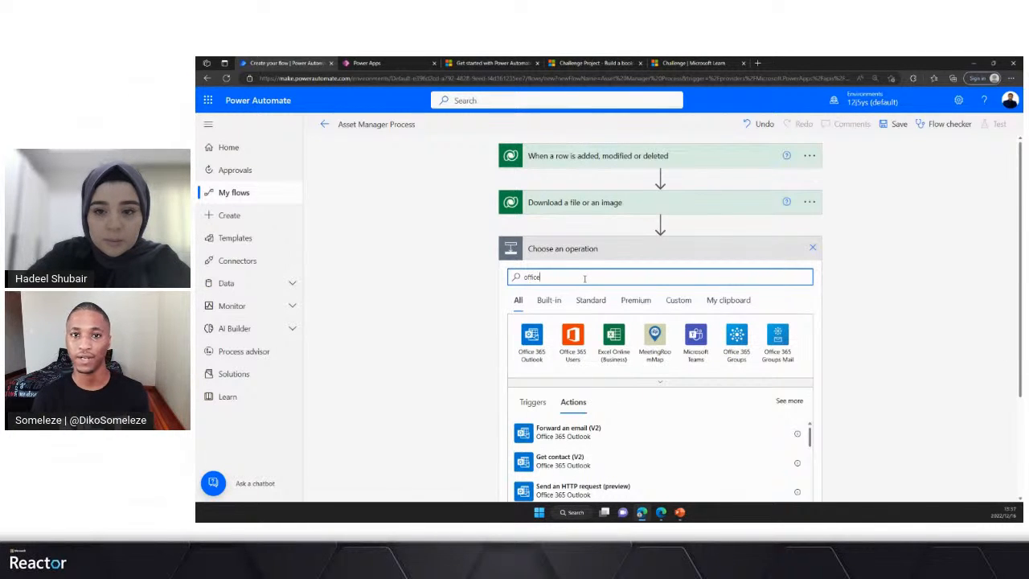
{"action": "left_click", "coordinate": [577, 349]}
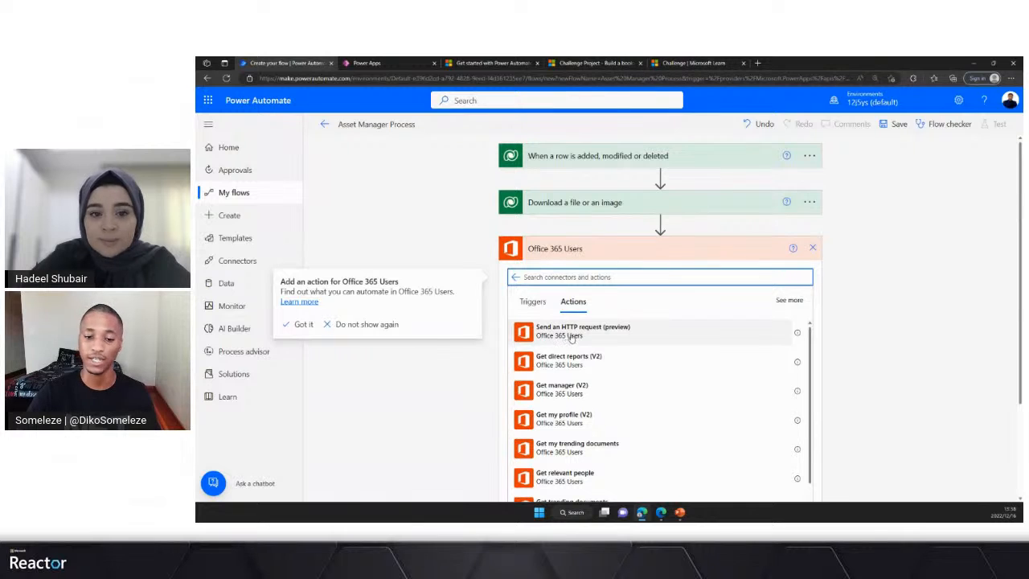
{"action": "left_click", "coordinate": [566, 390]}
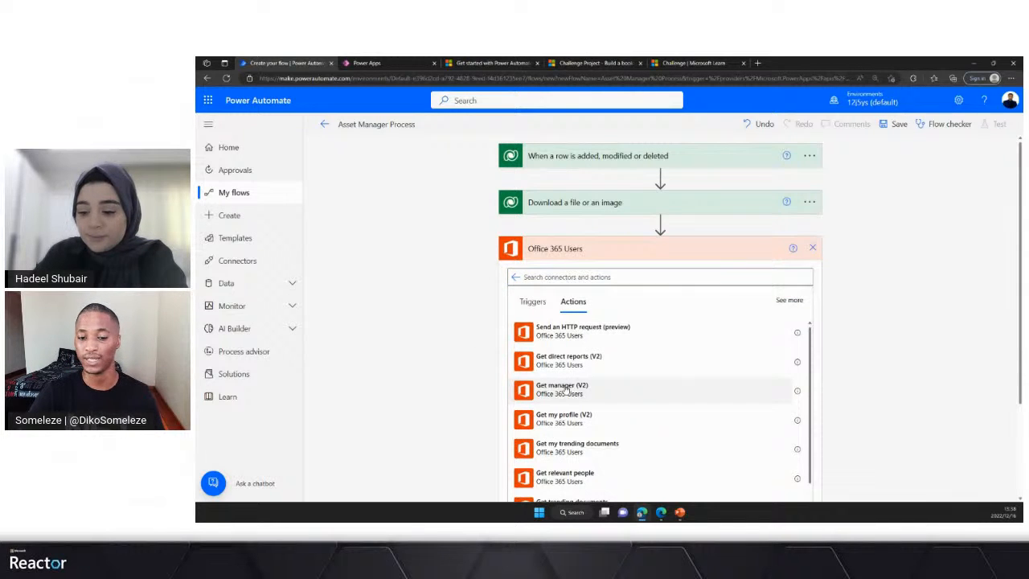
- Set the user (UPN) of the Get manager (V2) action to the trigger's Requestor Email and collapse its card
{"action": "left_click", "coordinate": [626, 273]}
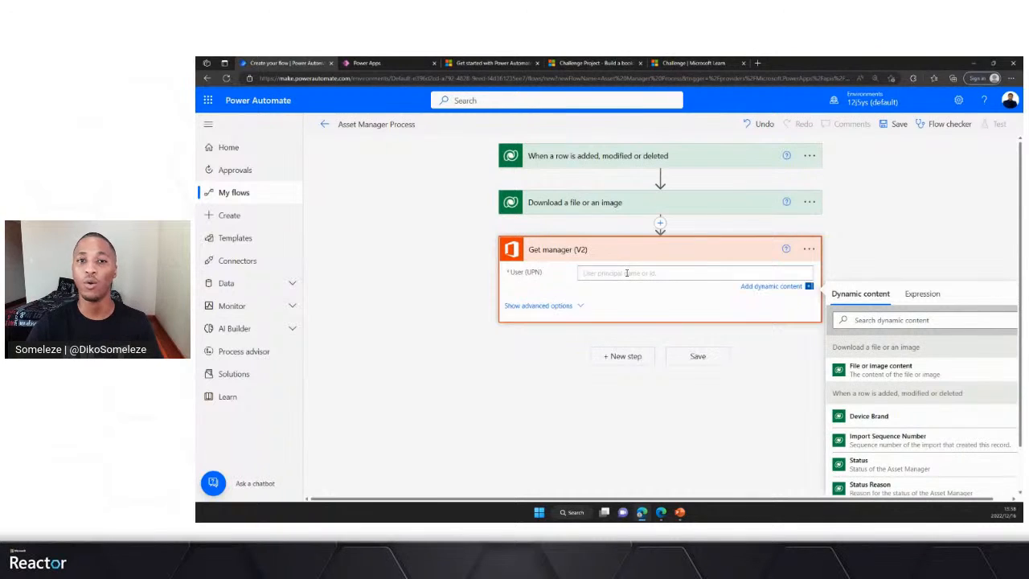
{"action": "left_click", "coordinate": [909, 321]}
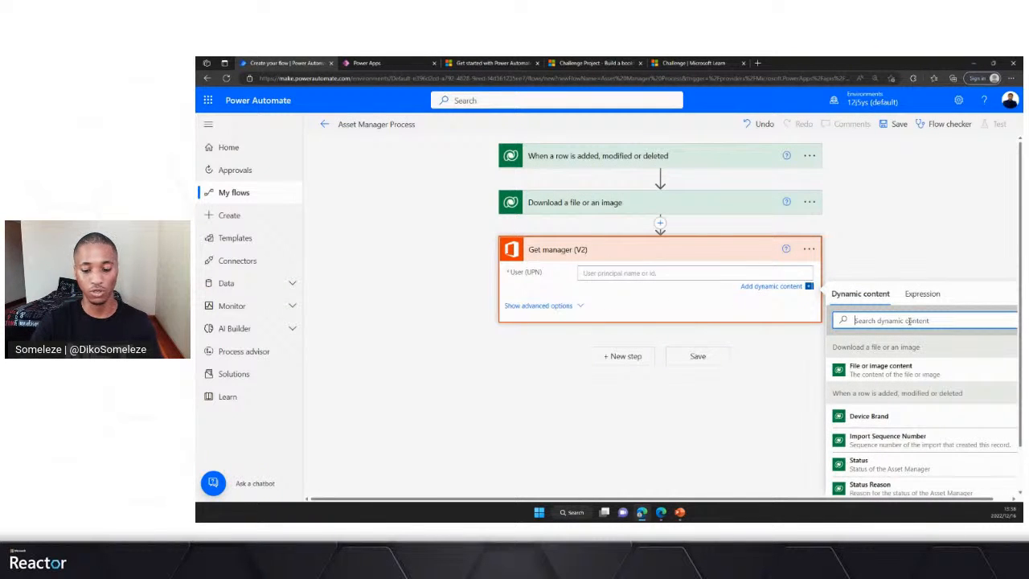
{"action": "type", "text": "req"}
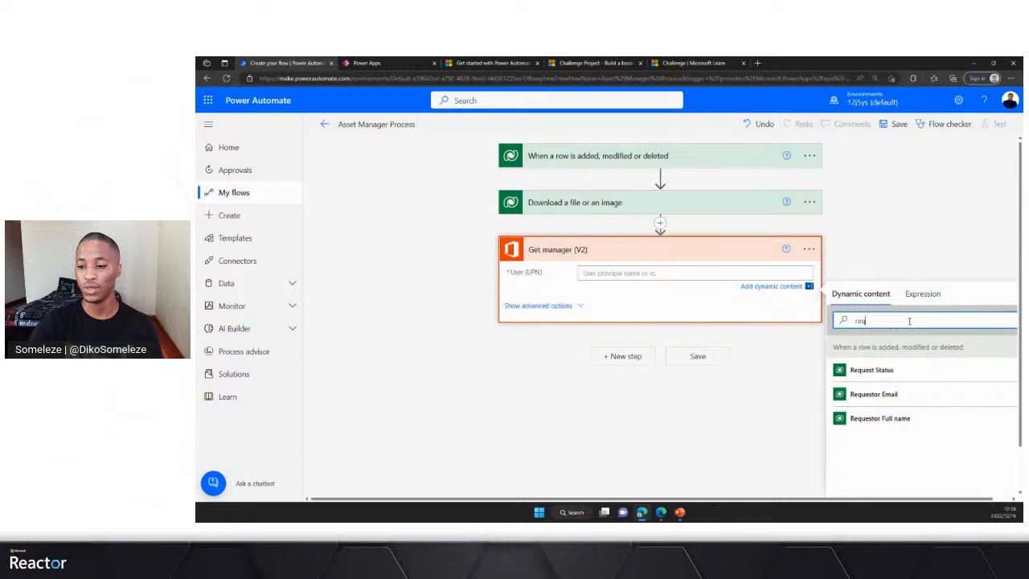
{"action": "left_click", "coordinate": [884, 394]}
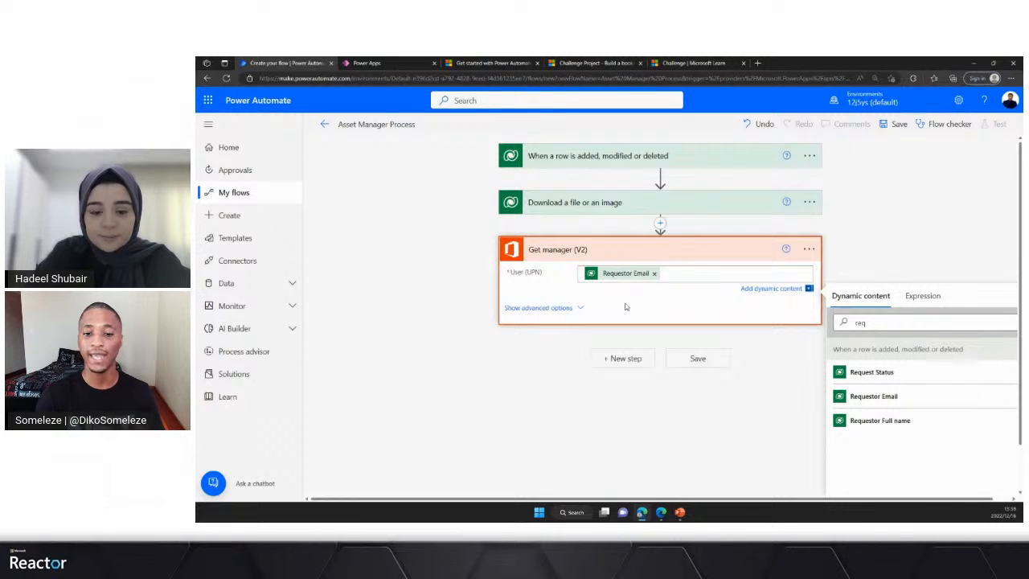
{"action": "left_click", "coordinate": [633, 247]}
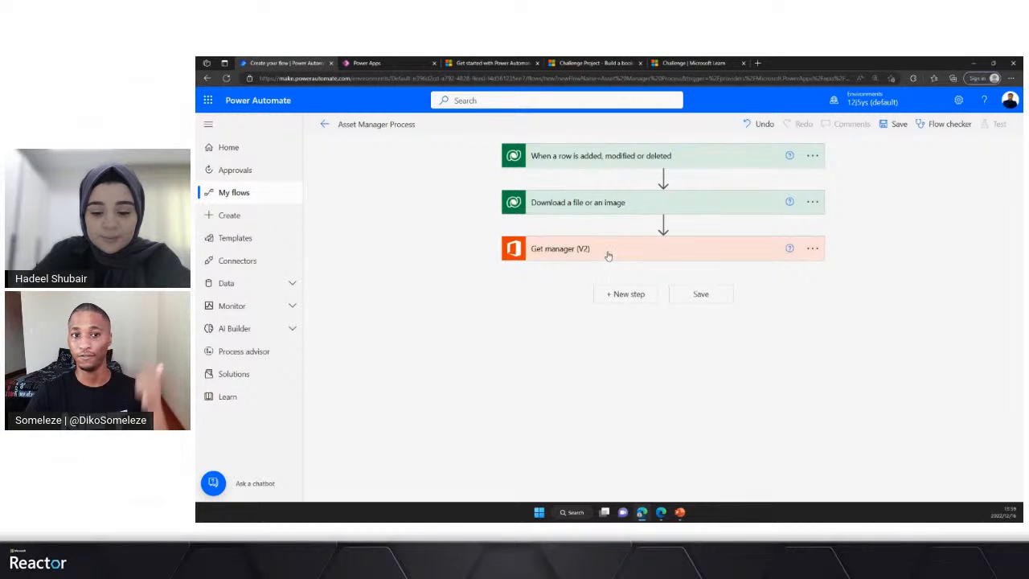
- Add a Condition control after Get manager (V2) and look through the dynamic content for its first value
{"action": "left_click", "coordinate": [630, 296]}
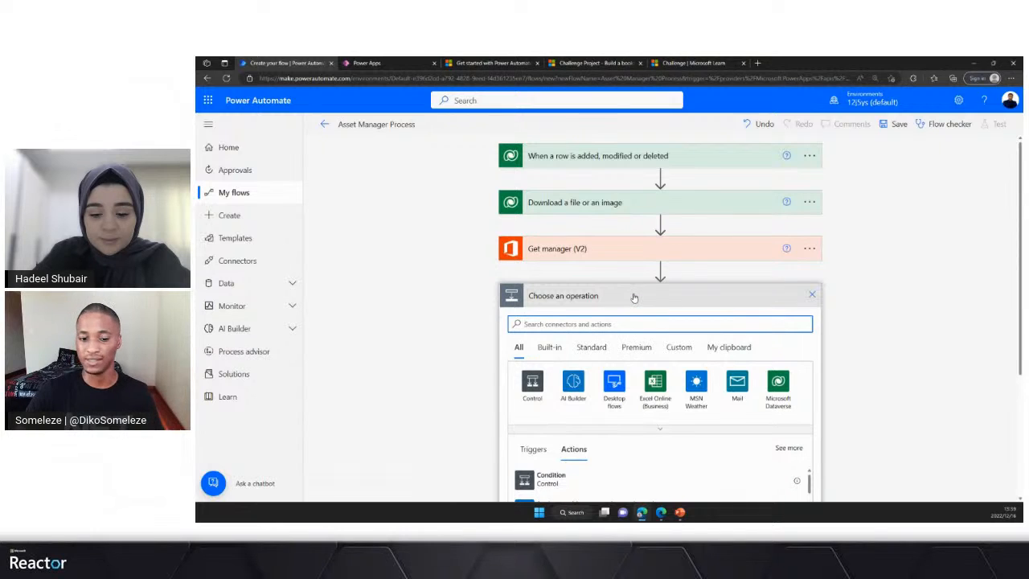
{"action": "scroll", "coordinate": [624, 306], "scroll_direction": "down", "scroll_amount": 3}
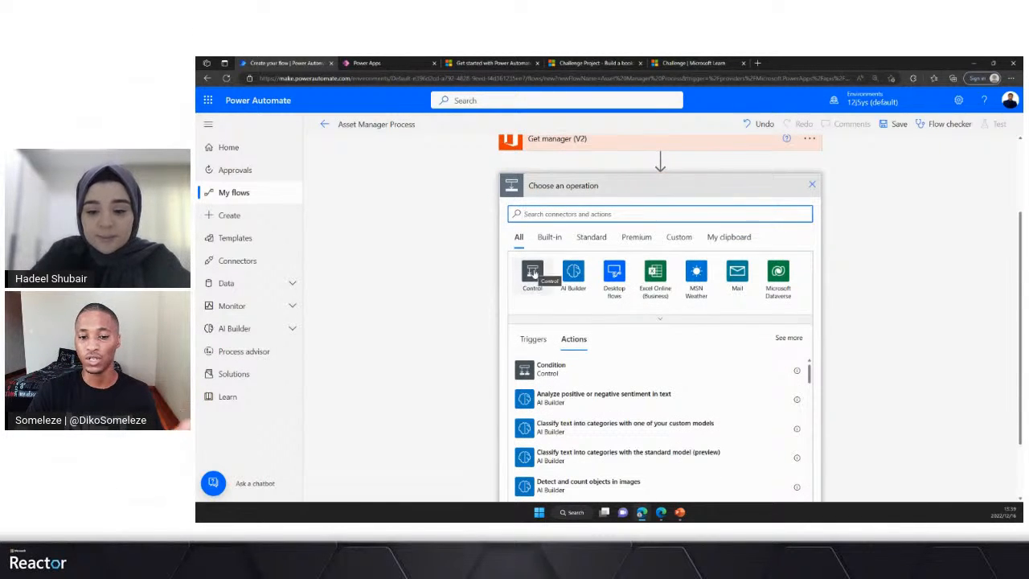
{"action": "left_click", "coordinate": [533, 273]}
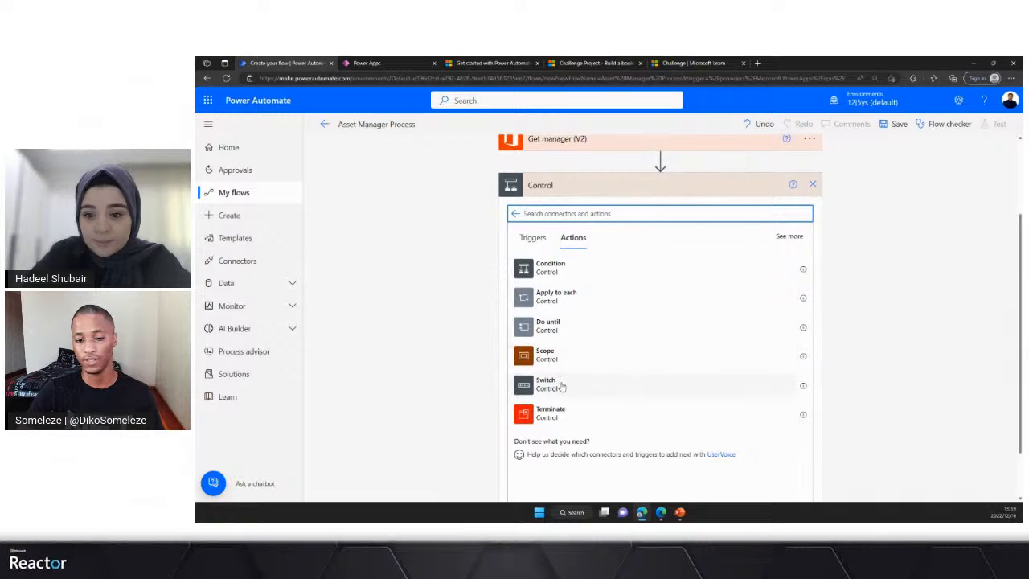
{"action": "left_click", "coordinate": [561, 270]}
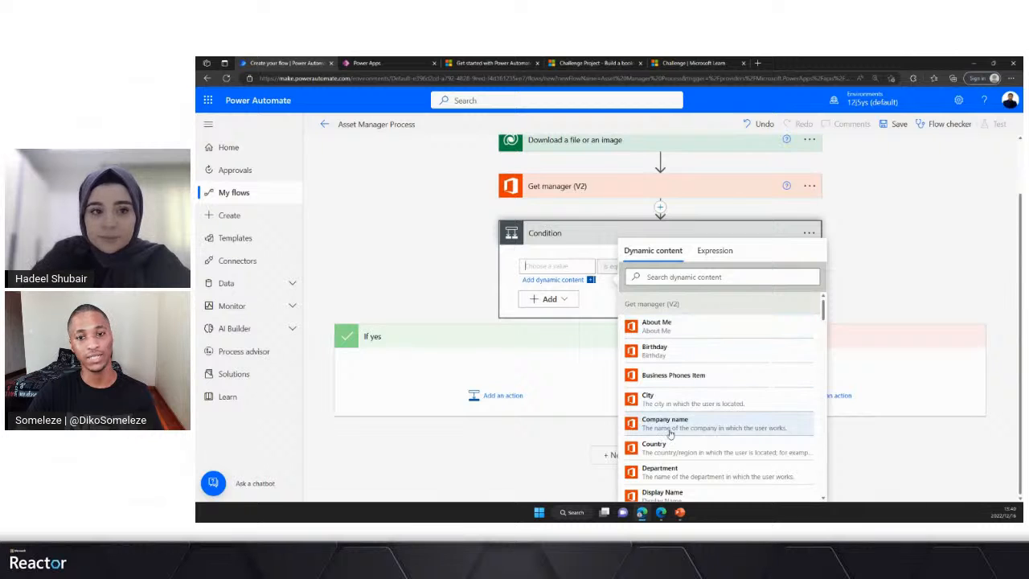
{"action": "scroll", "coordinate": [687, 422], "scroll_direction": "down", "scroll_amount": 1}
{"action": "scroll", "coordinate": [688, 389], "scroll_direction": "up", "scroll_amount": 1}
{"action": "scroll", "coordinate": [597, 386], "scroll_direction": "up", "scroll_amount": 1}
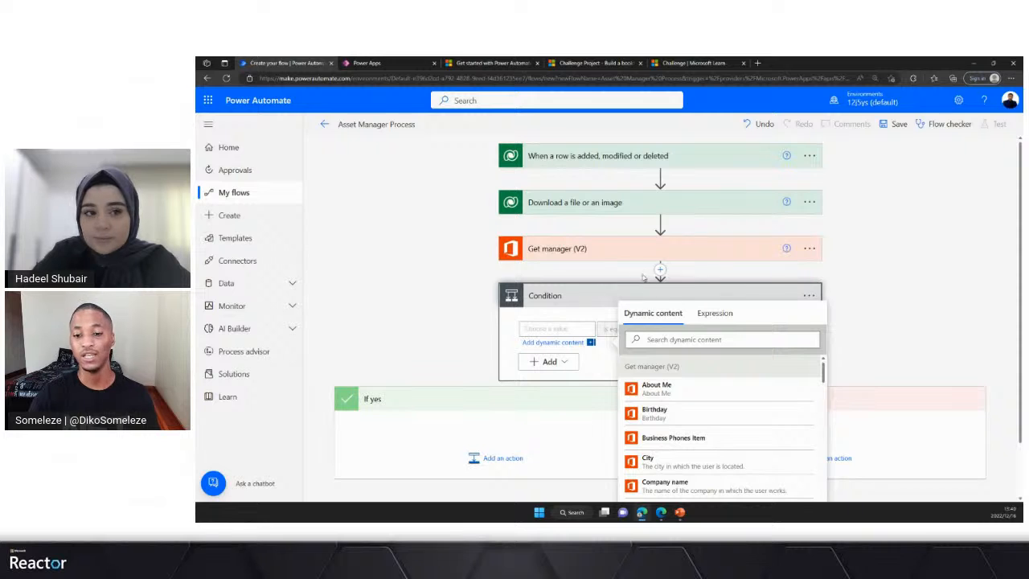
- Search the dynamic content for "cos" and set the condition's first value to the trigger's Device Cost
{"action": "left_click", "coordinate": [649, 339]}
{"action": "type", "text": "cos"}
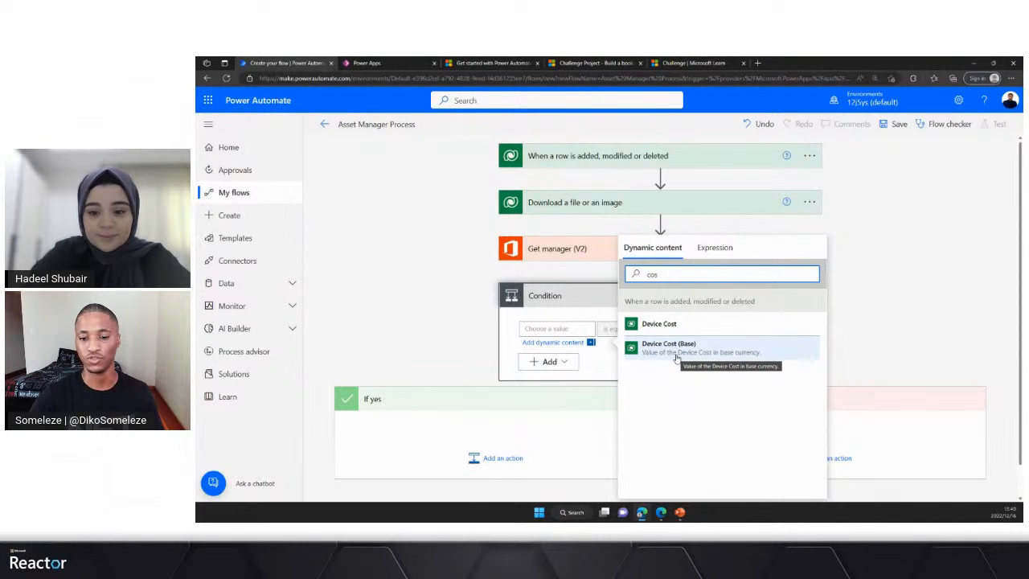
{"action": "left_click", "coordinate": [652, 326]}
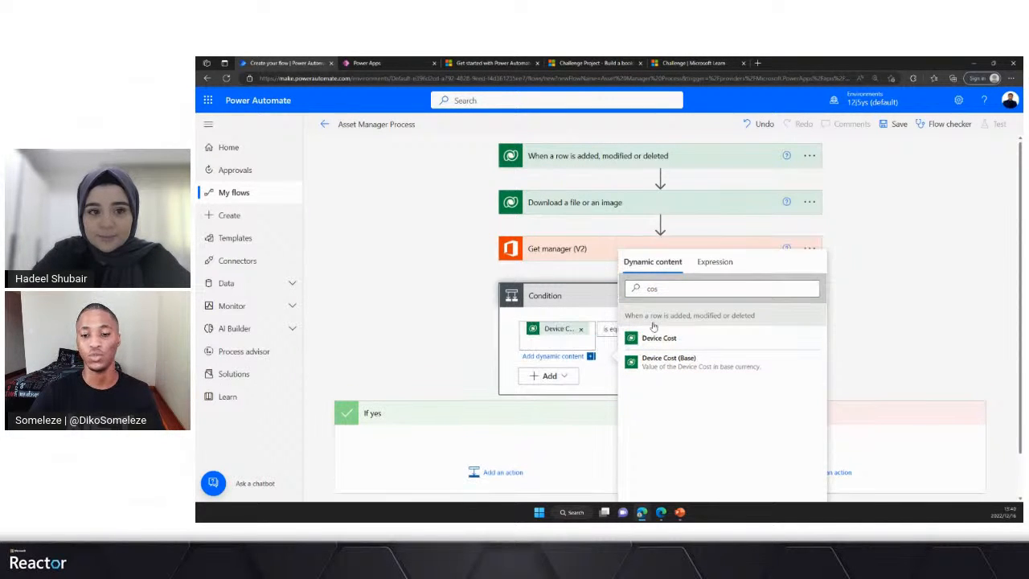
{"action": "left_click", "coordinate": [880, 277]}
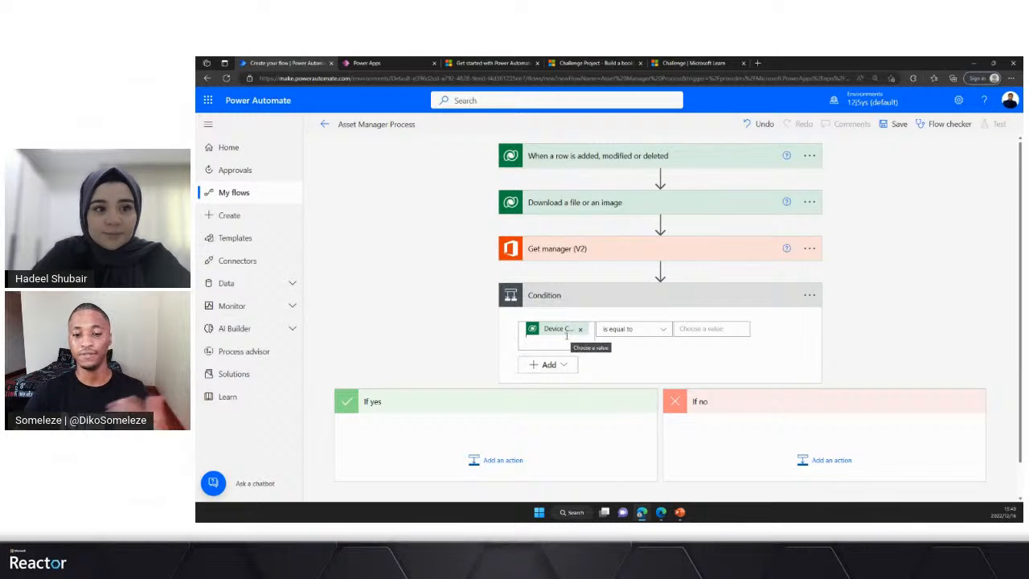
- Set the condition's operator to "is less than or equal to" and its comparison value to 14000
{"action": "left_click", "coordinate": [666, 330]}
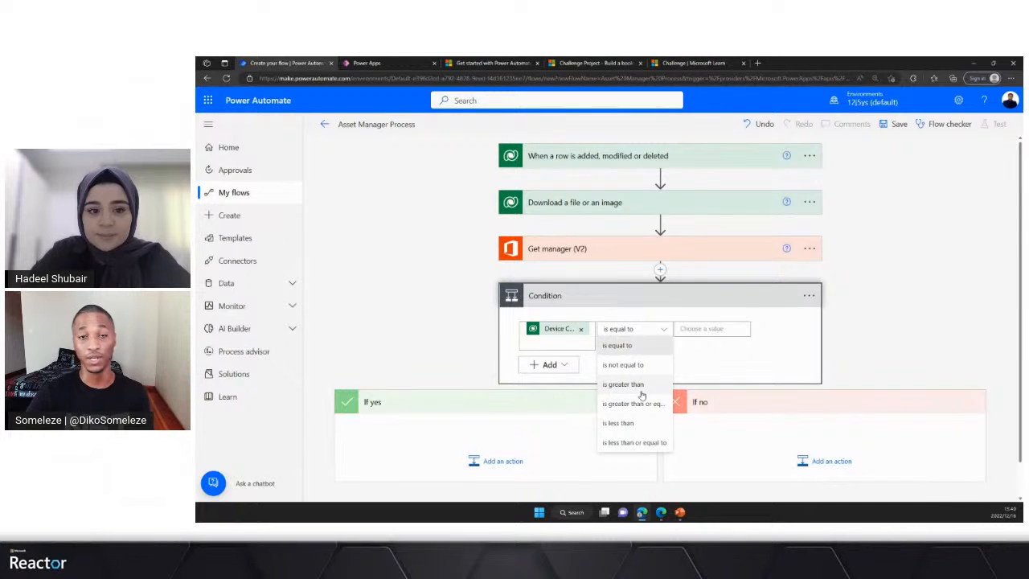
{"action": "left_click", "coordinate": [626, 442]}
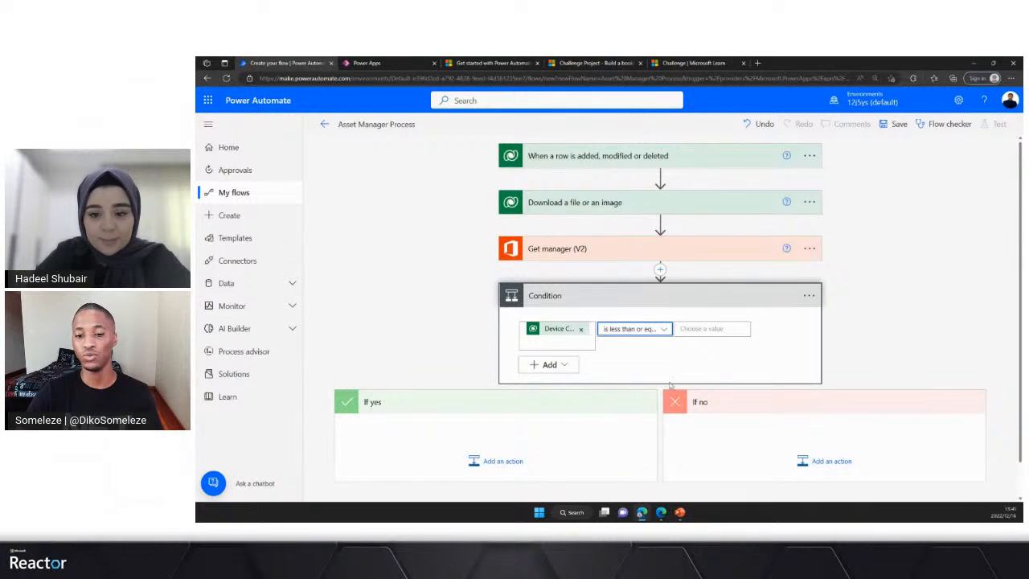
{"action": "left_click", "coordinate": [709, 329]}
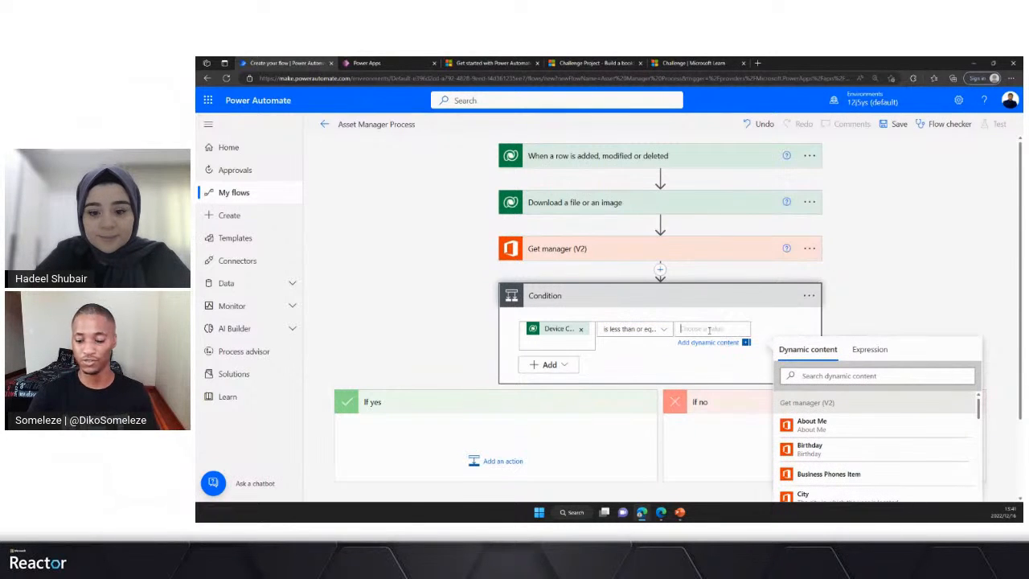
{"action": "type", "text": "14000"}
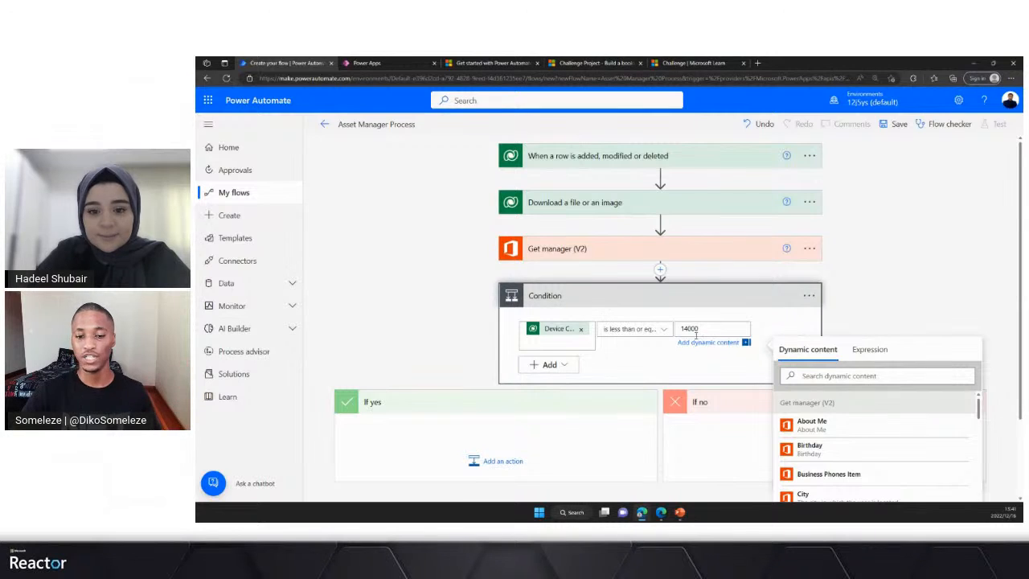
- Add a nested Condition control inside the If yes branch of the Device Cost condition
{"action": "scroll", "coordinate": [543, 346], "scroll_direction": "down", "scroll_amount": 1}
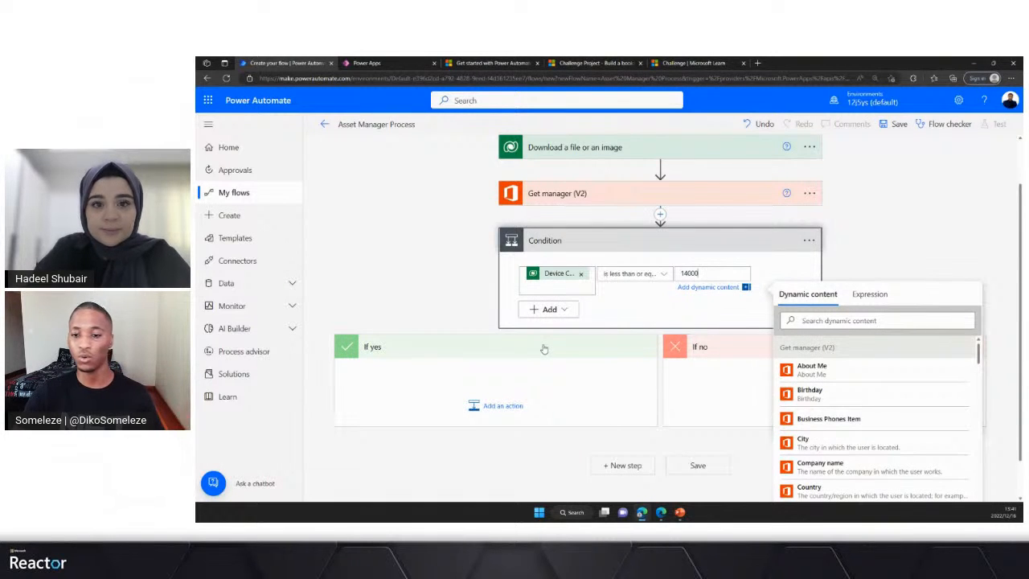
{"action": "scroll", "coordinate": [554, 338], "scroll_direction": "down", "scroll_amount": 1}
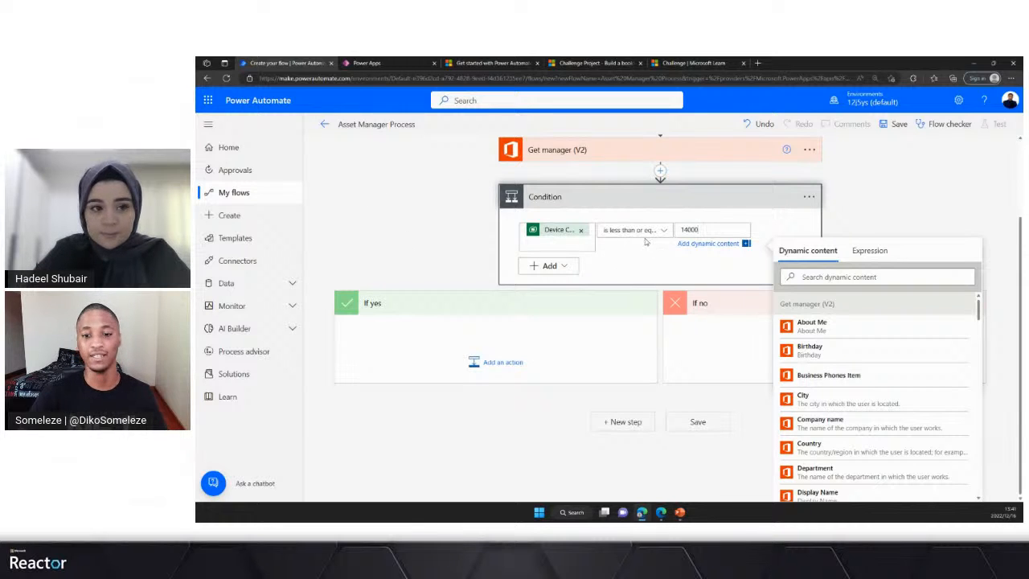
{"action": "left_click", "coordinate": [498, 364]}
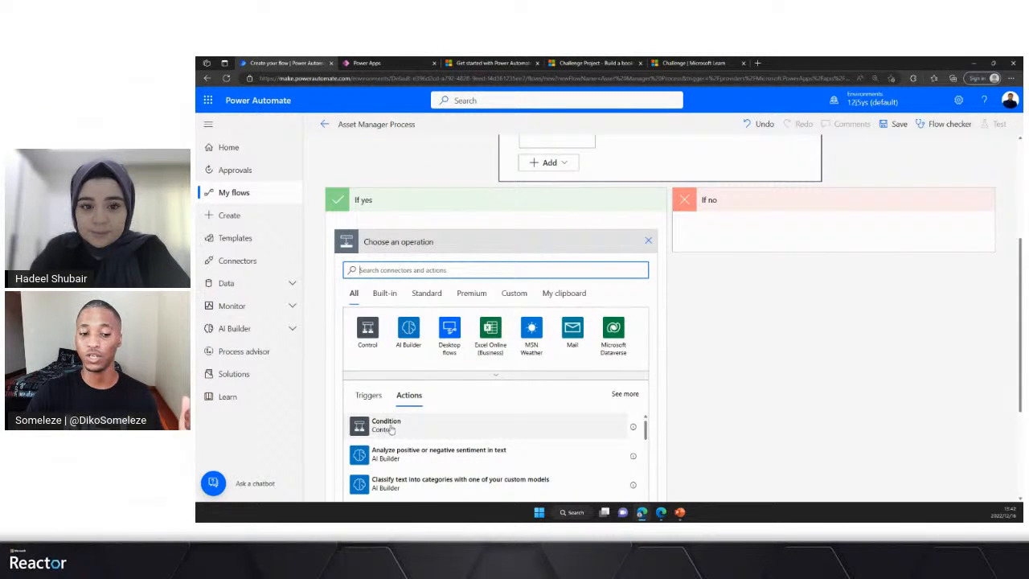
{"action": "left_click", "coordinate": [386, 426]}
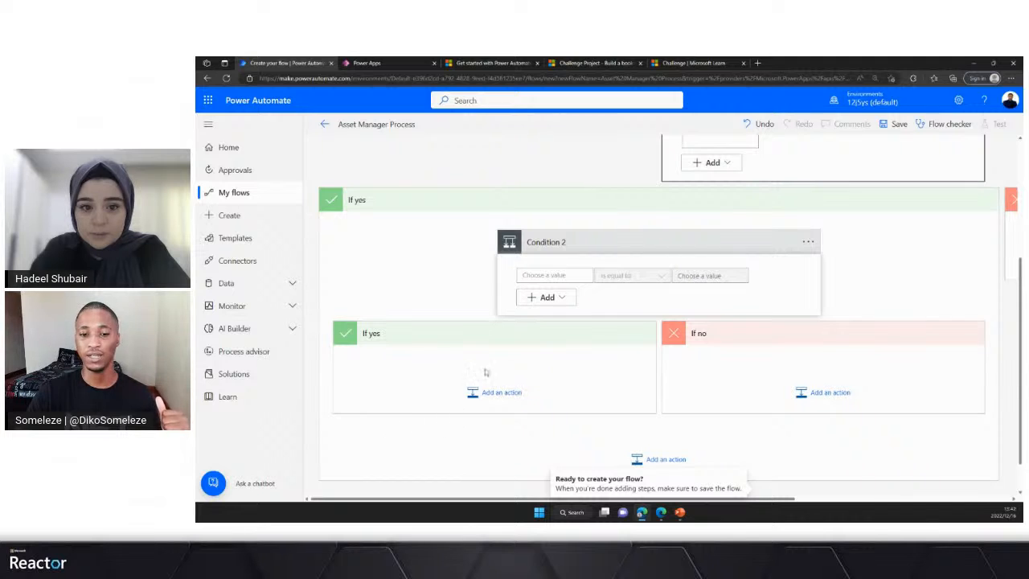
- Set the first value of Condition 2 to "File or image content" from the Download a file or an image action
{"action": "scroll", "coordinate": [506, 378], "scroll_direction": "up", "scroll_amount": 1}
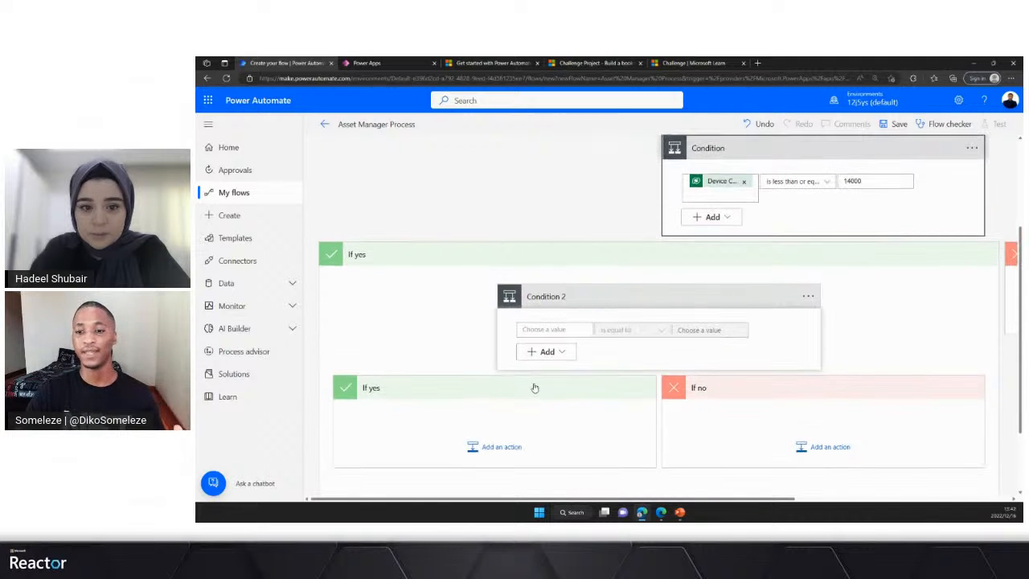
{"action": "left_click", "coordinate": [559, 331]}
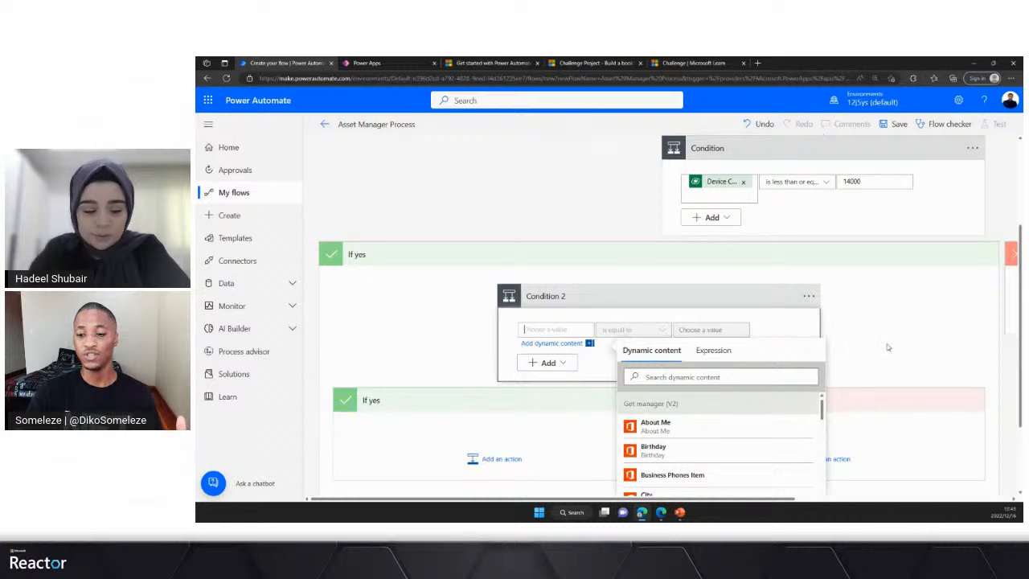
{"action": "scroll", "coordinate": [884, 354], "scroll_direction": "down", "scroll_amount": 2}
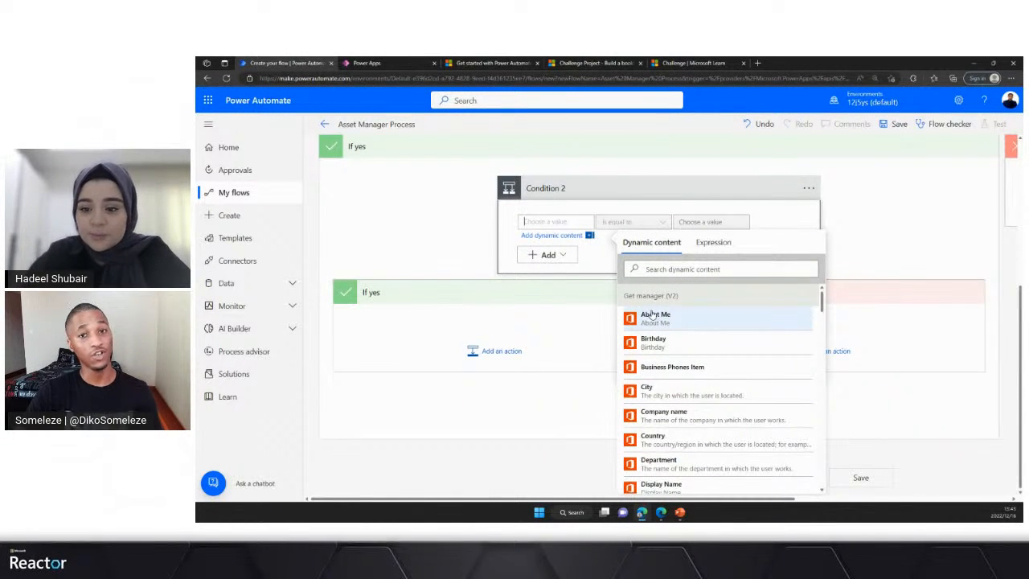
{"action": "scroll", "coordinate": [771, 289], "scroll_direction": "up", "scroll_amount": 4}
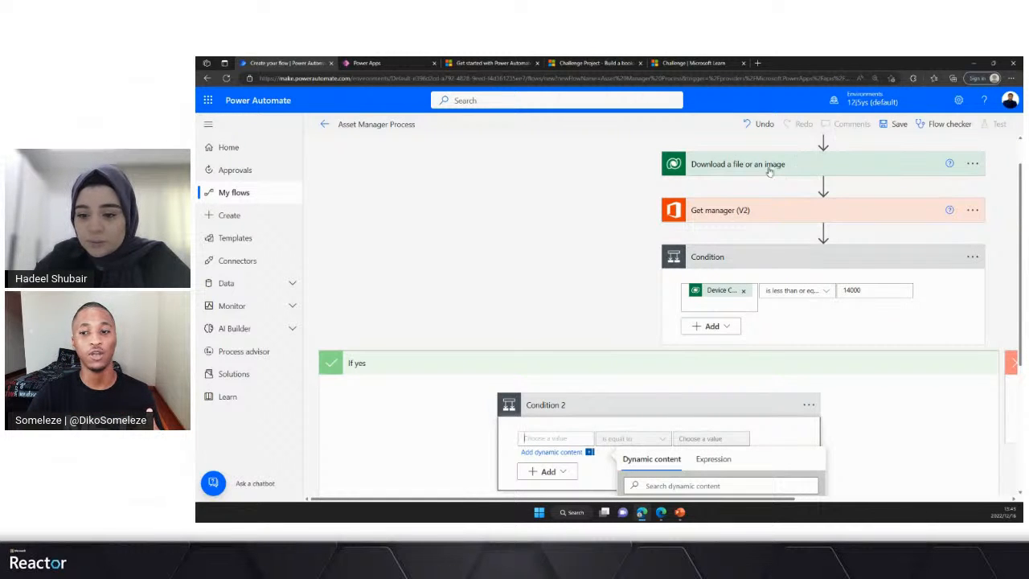
{"action": "scroll", "coordinate": [776, 214], "scroll_direction": "up", "scroll_amount": 1}
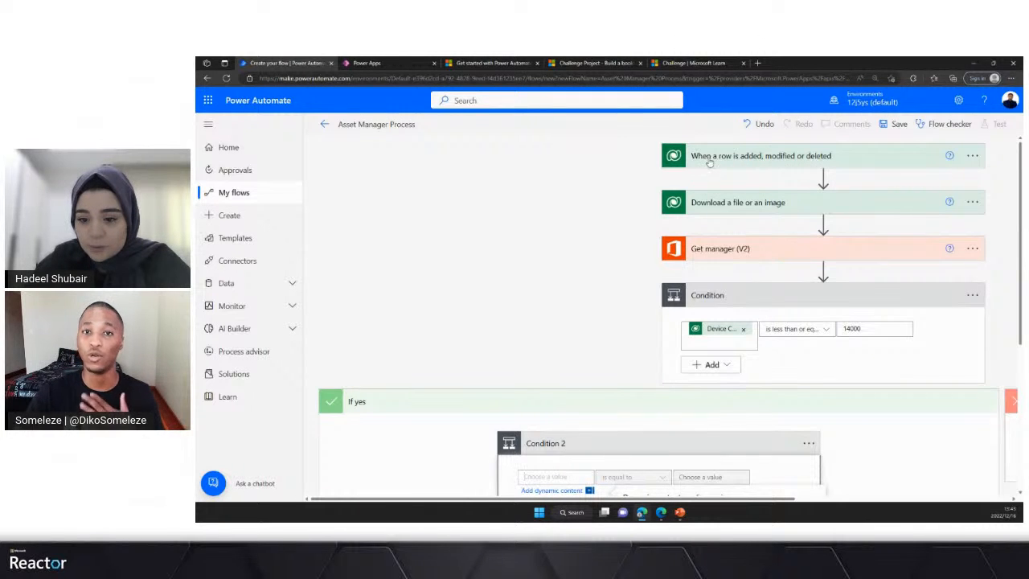
{"action": "scroll", "coordinate": [627, 220], "scroll_direction": "down", "scroll_amount": 5}
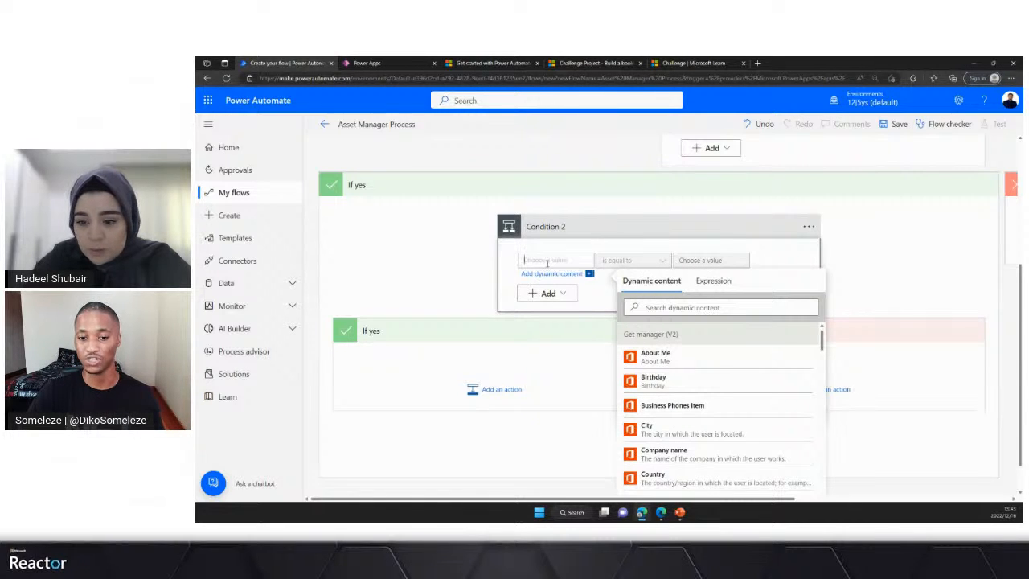
{"action": "left_click", "coordinate": [664, 306]}
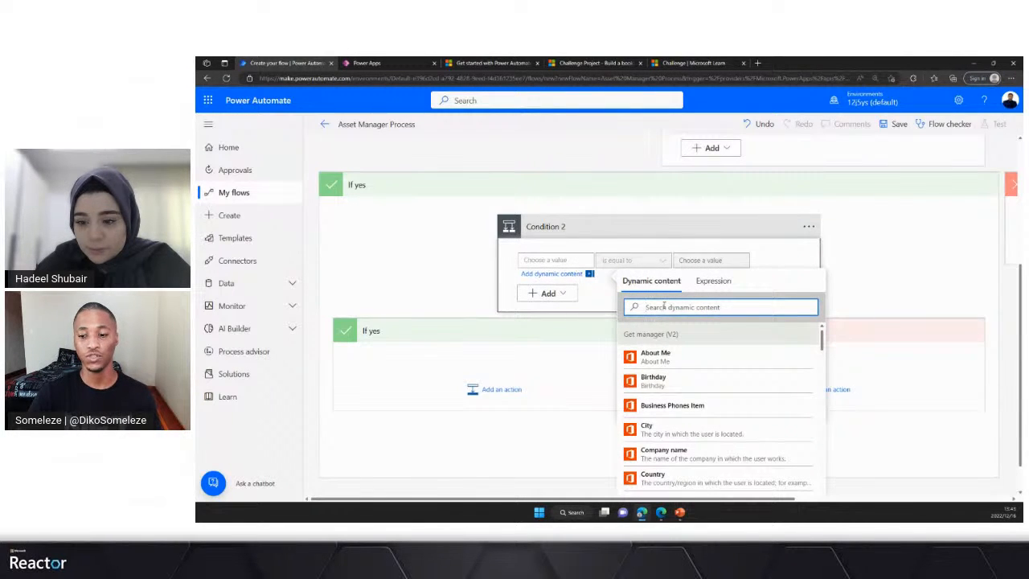
{"action": "scroll", "coordinate": [746, 372], "scroll_direction": "down", "scroll_amount": 2}
{"action": "scroll", "coordinate": [746, 372], "scroll_direction": "down", "scroll_amount": 10}
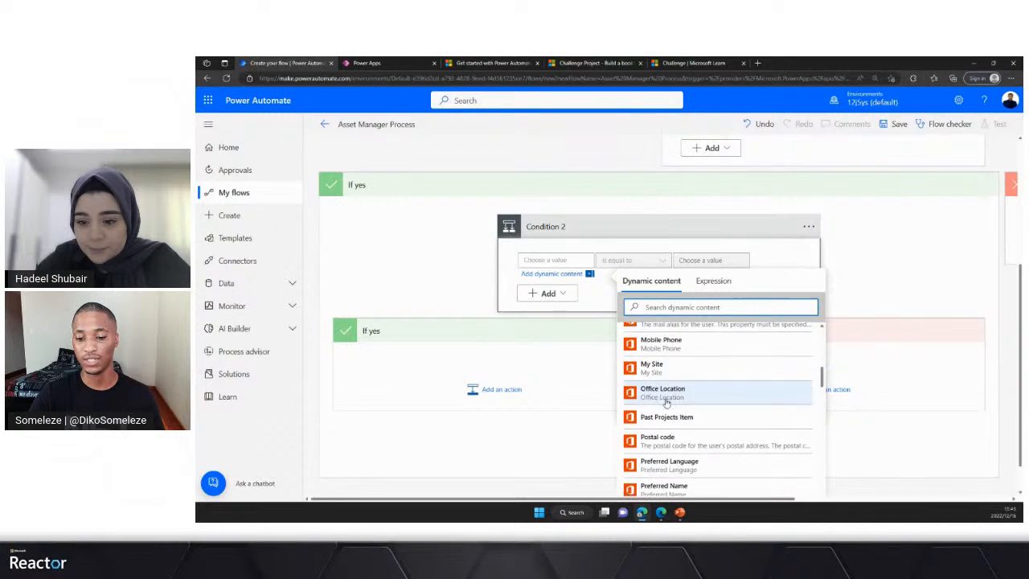
{"action": "scroll", "coordinate": [687, 400], "scroll_direction": "up", "scroll_amount": 1}
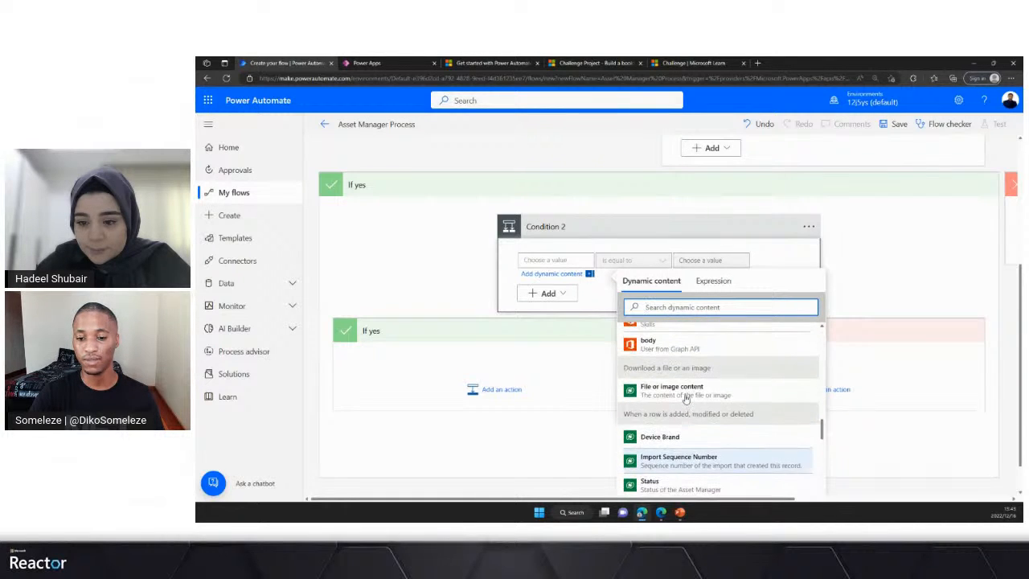
{"action": "left_click_drag", "start_coordinate": [625, 368], "coordinate": [712, 372]}
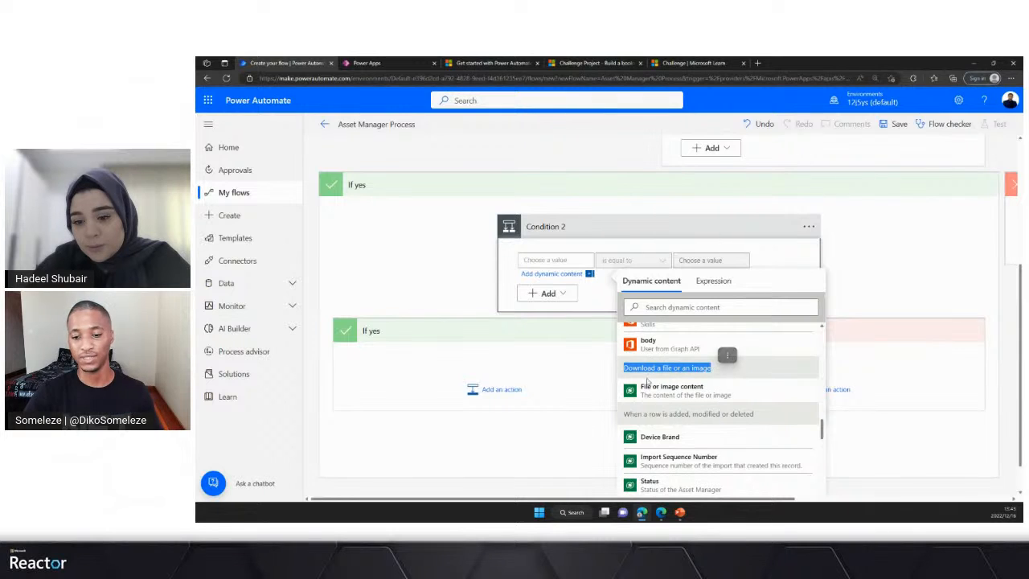
{"action": "left_click", "coordinate": [683, 390]}
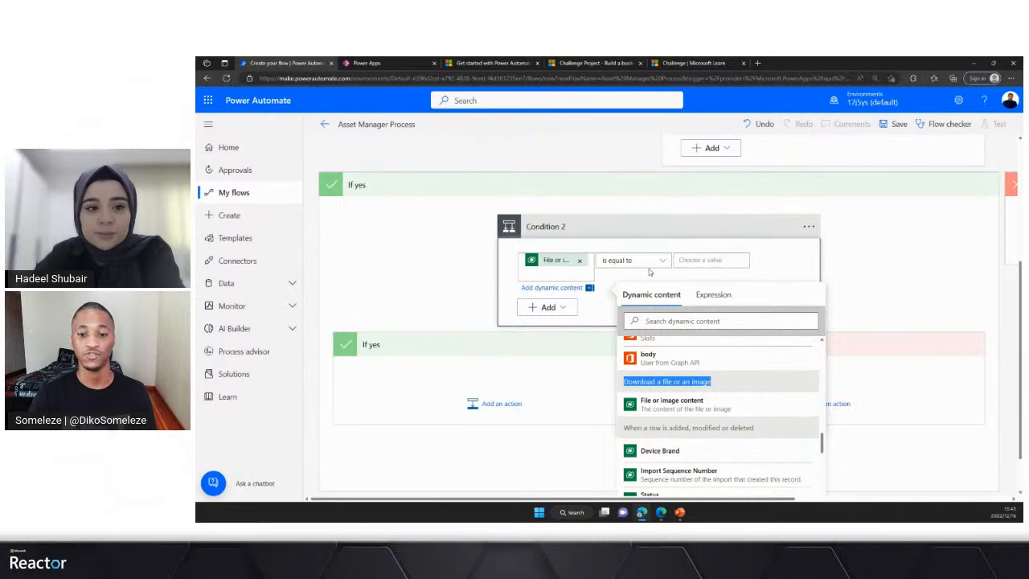
- Enter null as plain text in the comparison value of Condition 2
{"action": "left_click", "coordinate": [711, 263]}
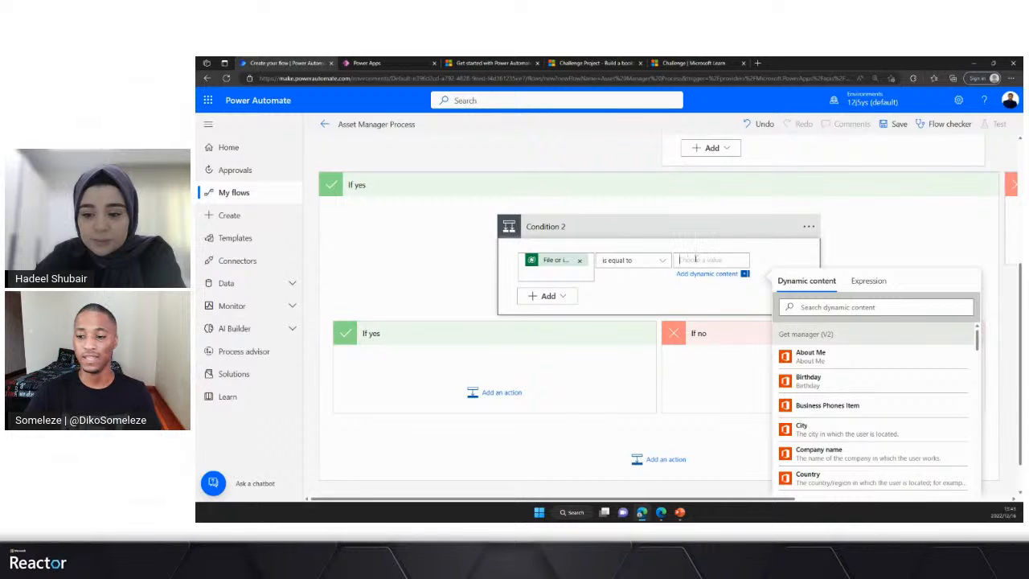
{"action": "left_click", "coordinate": [842, 307]}
{"action": "left_click", "coordinate": [697, 262]}
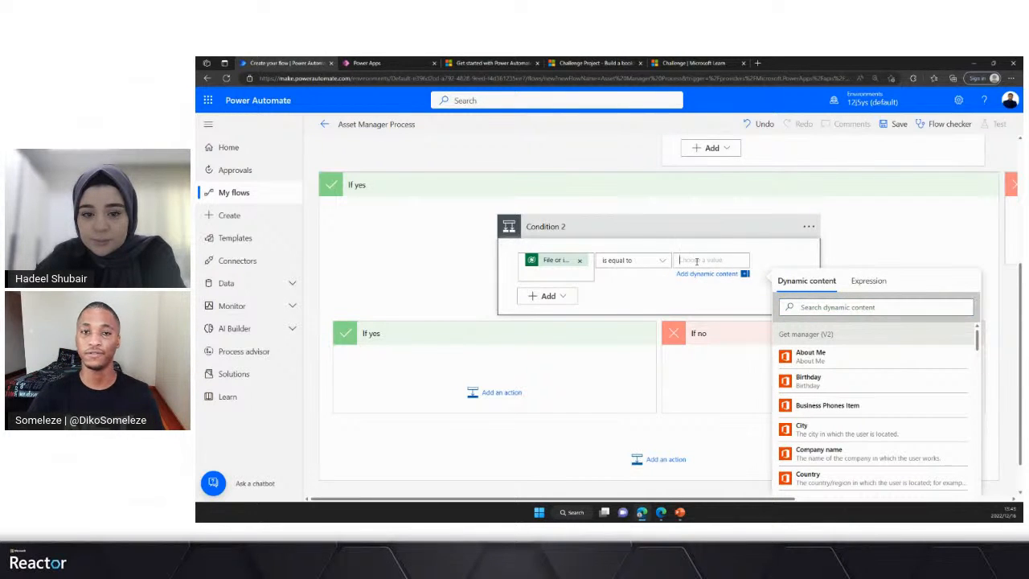
{"action": "type", "text": "t"}
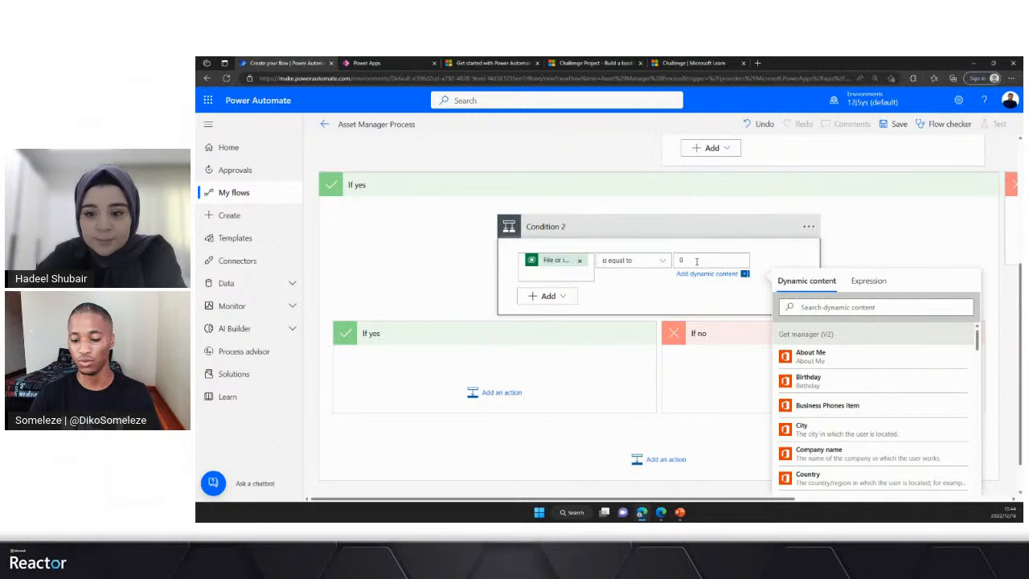
{"action": "type", "text": "ull"}
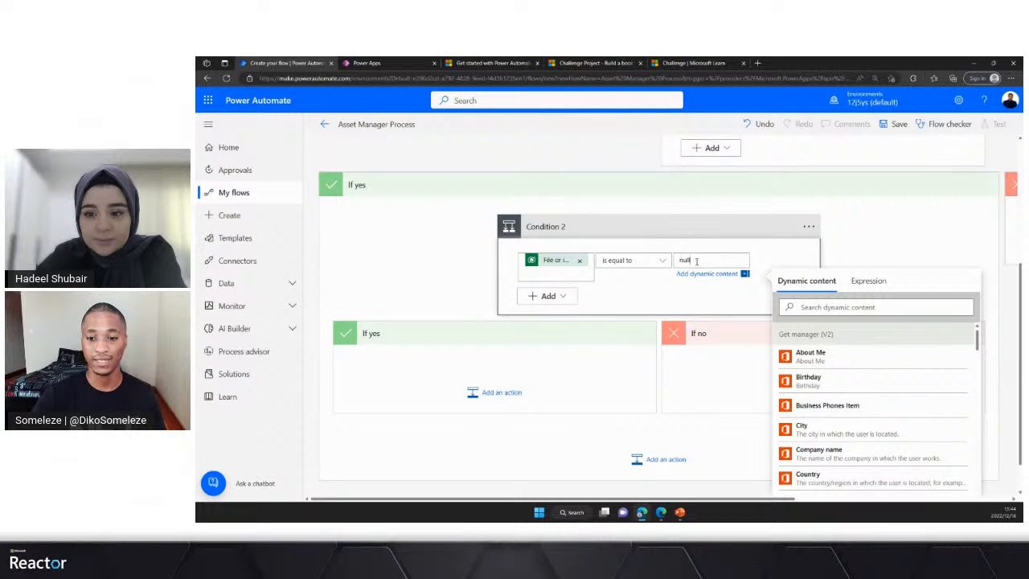
- Replace the plain text in Condition 2's comparison value with the expression null
{"action": "left_click_drag", "start_coordinate": [696, 261], "coordinate": [676, 259]}
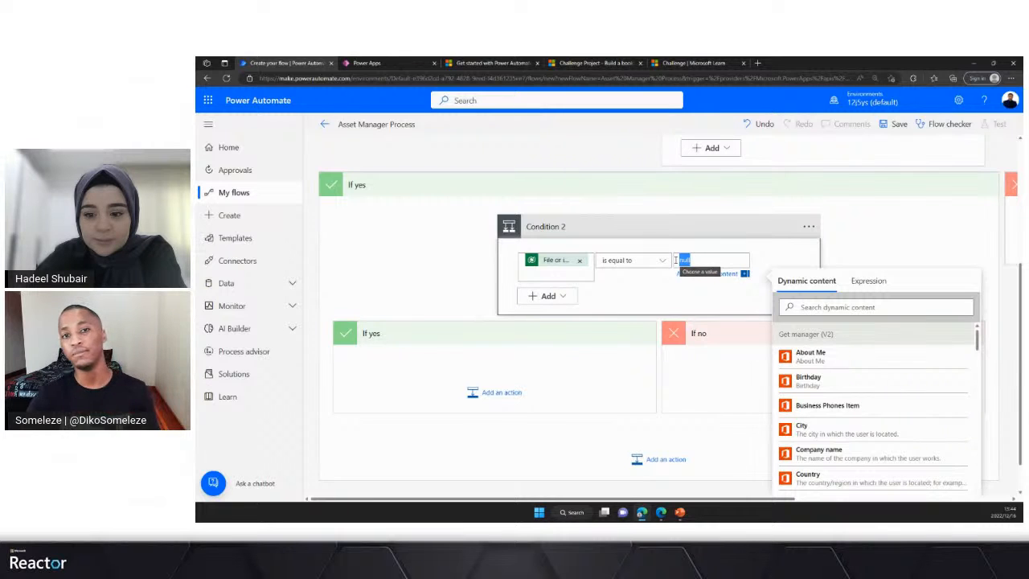
{"action": "left_click", "coordinate": [866, 283]}
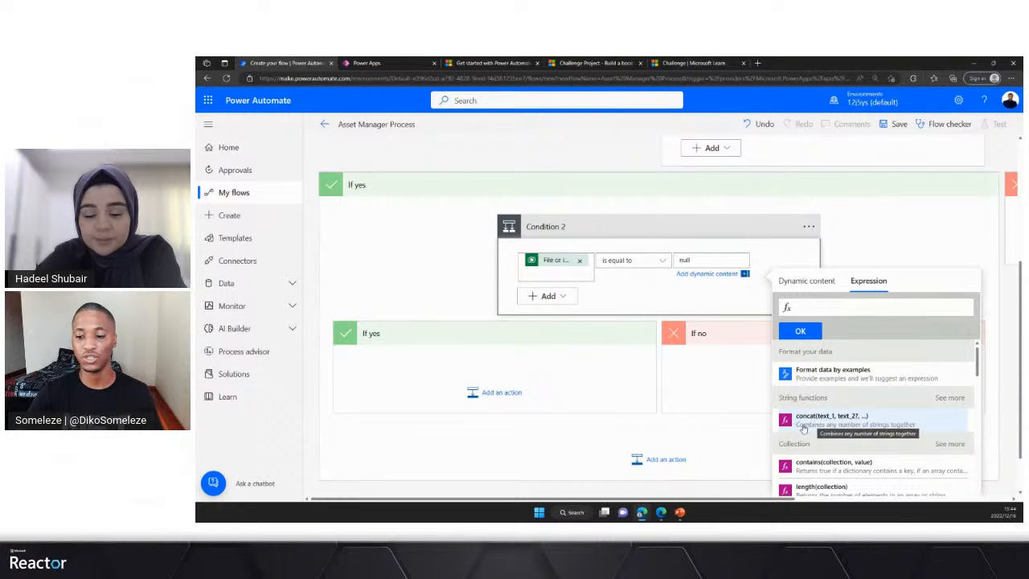
{"action": "scroll", "coordinate": [813, 438], "scroll_direction": "down", "scroll_amount": 1}
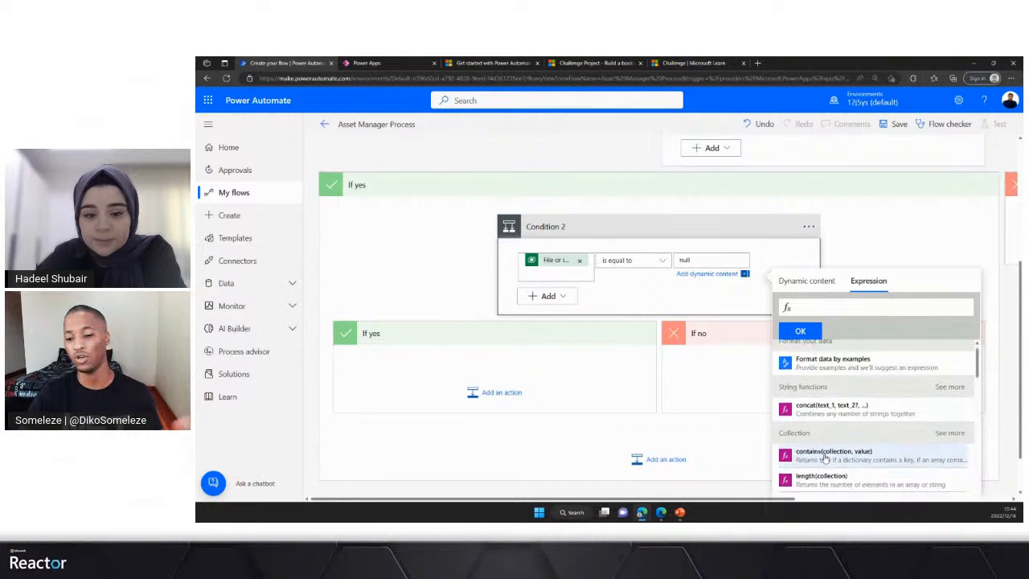
{"action": "scroll", "coordinate": [809, 455], "scroll_direction": "down", "scroll_amount": 3}
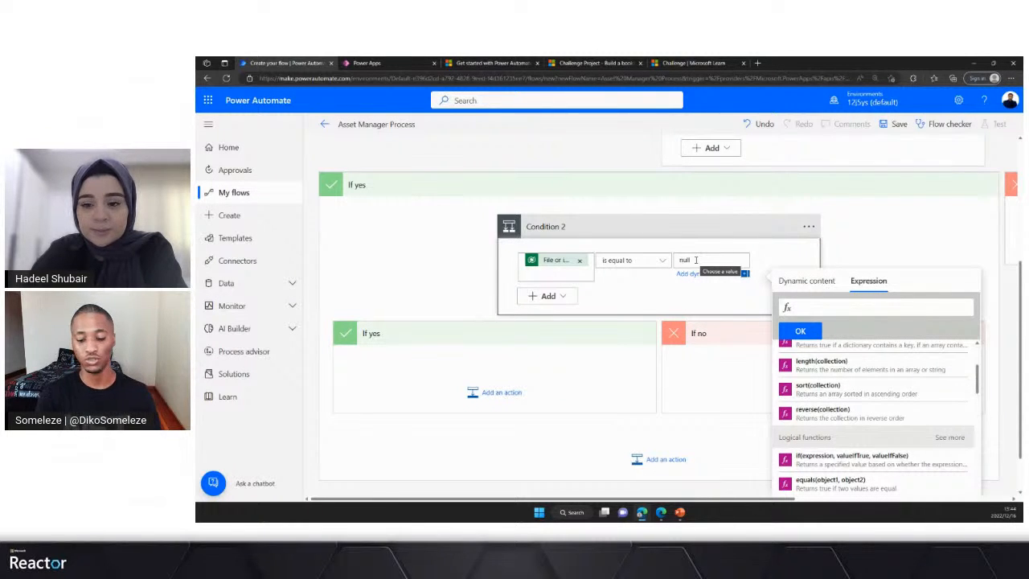
{"action": "type", "text": "null"}
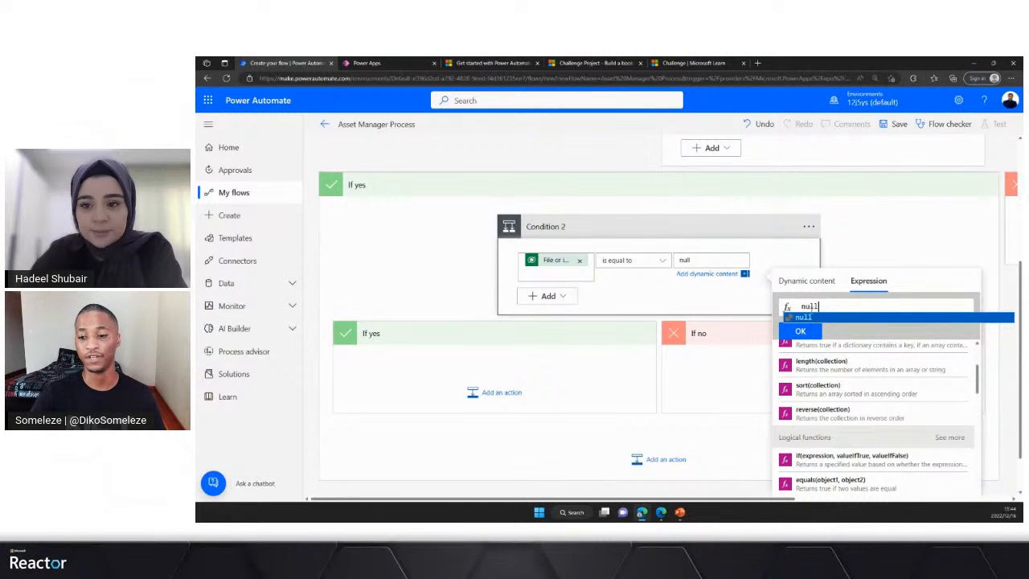
{"action": "left_click", "coordinate": [806, 317]}
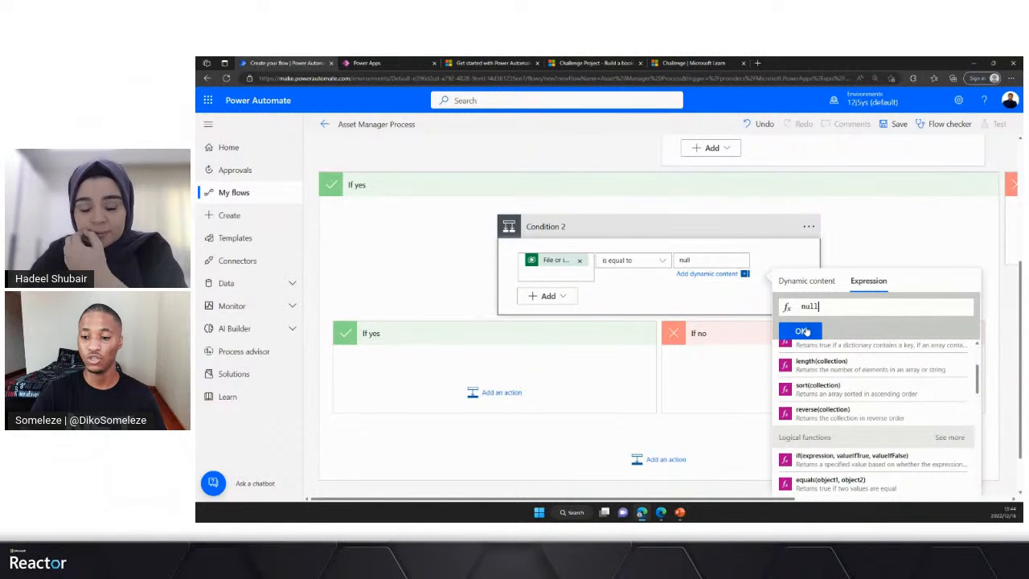
{"action": "left_click", "coordinate": [805, 330]}
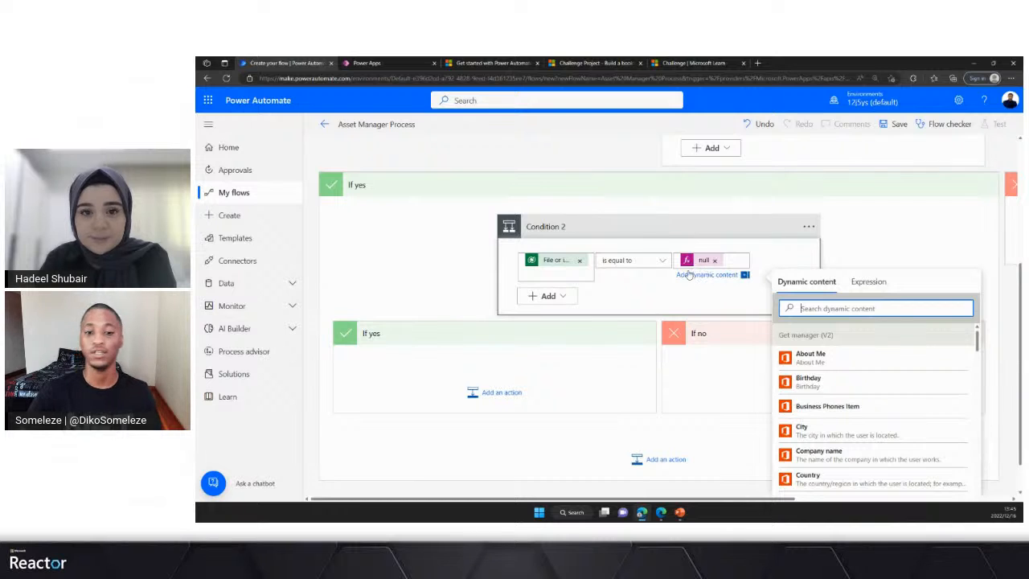
- Add a Microsoft Dataverse Update a row action inside the If yes branch of Condition 2
{"action": "scroll", "coordinate": [659, 265], "scroll_direction": "down", "scroll_amount": 1}
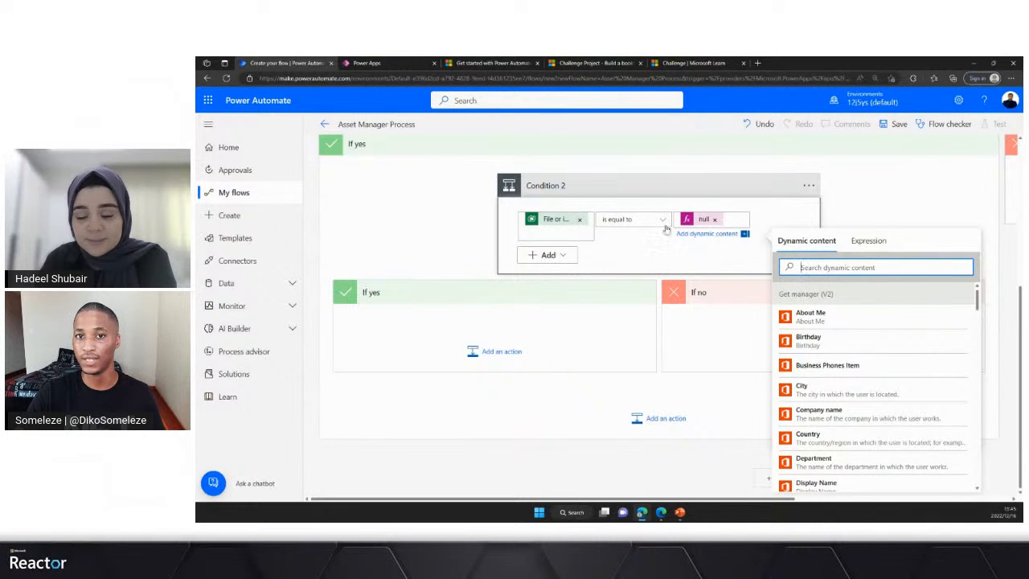
{"action": "left_click", "coordinate": [492, 352]}
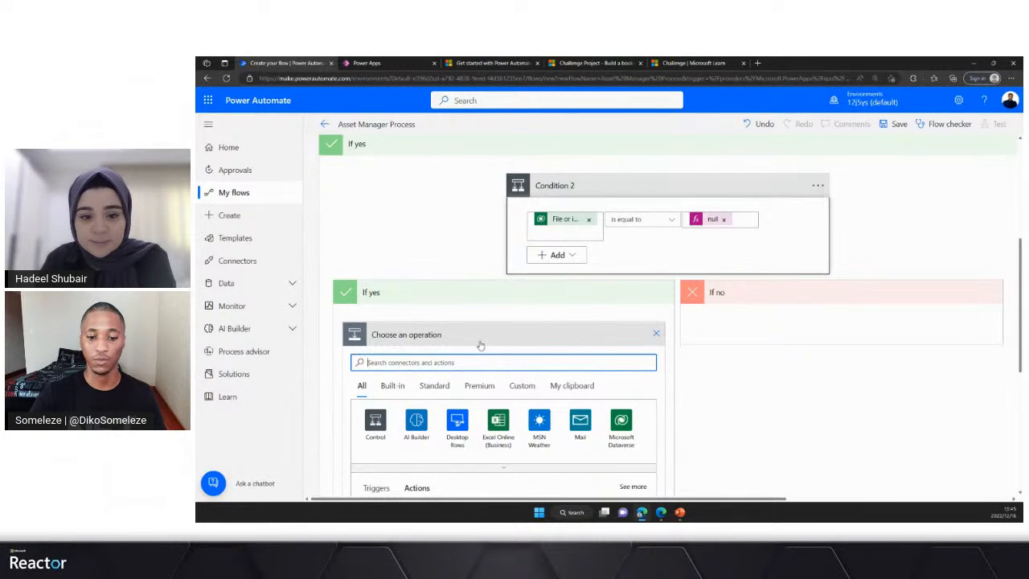
{"action": "scroll", "coordinate": [480, 345], "scroll_direction": "down", "scroll_amount": 1}
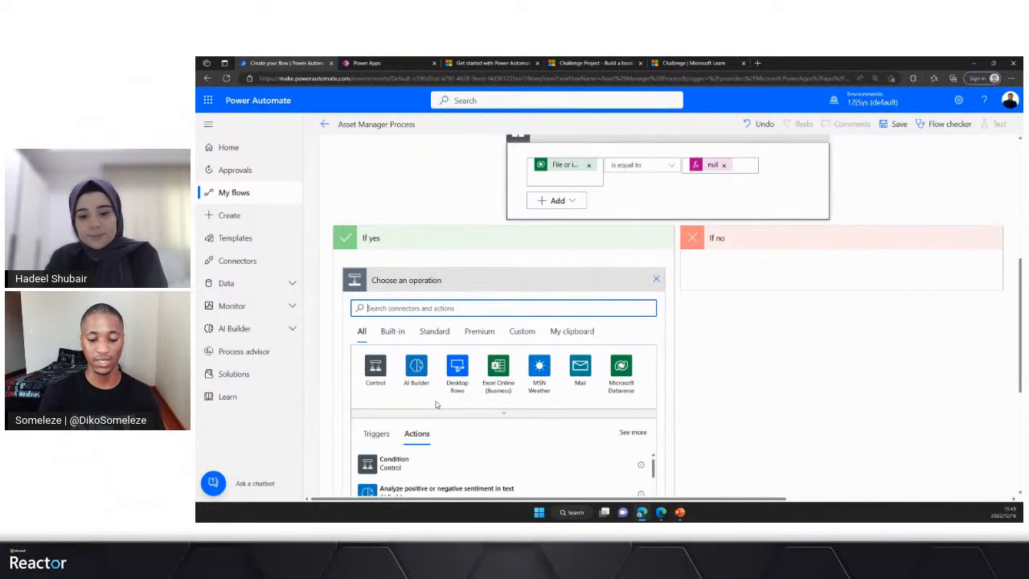
{"action": "type", "text": "dataverse"}
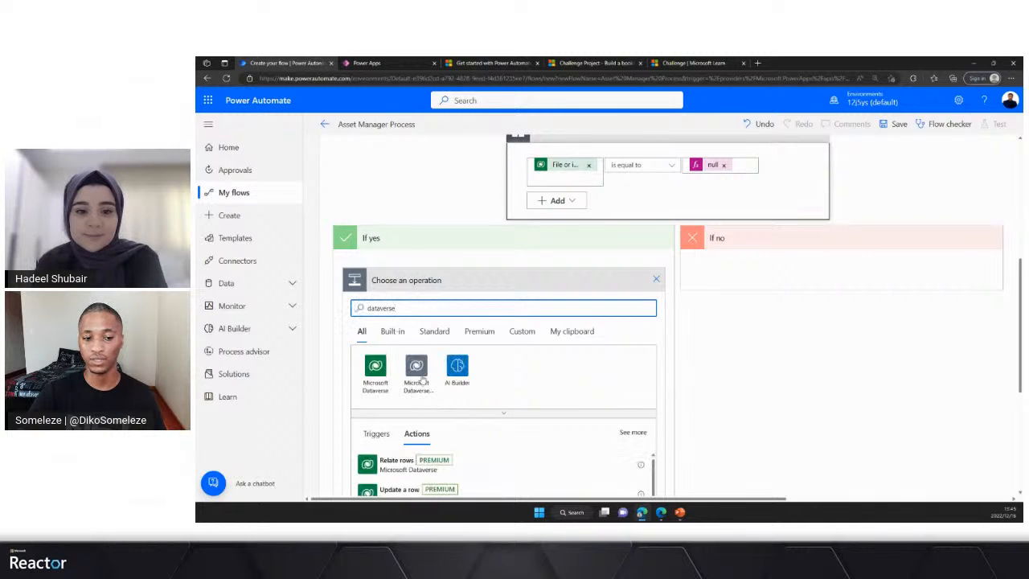
{"action": "left_click", "coordinate": [374, 373]}
{"action": "scroll", "coordinate": [437, 363], "scroll_direction": "down", "scroll_amount": 2}
{"action": "scroll", "coordinate": [437, 364], "scroll_direction": "up", "scroll_amount": 2}
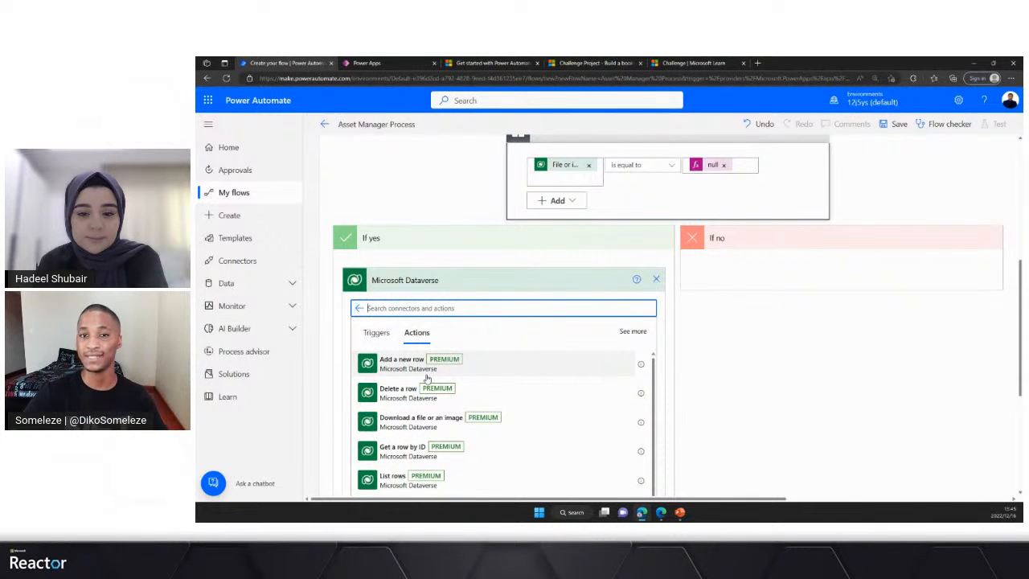
{"action": "scroll", "coordinate": [774, 337], "scroll_direction": "up", "scroll_amount": 5}
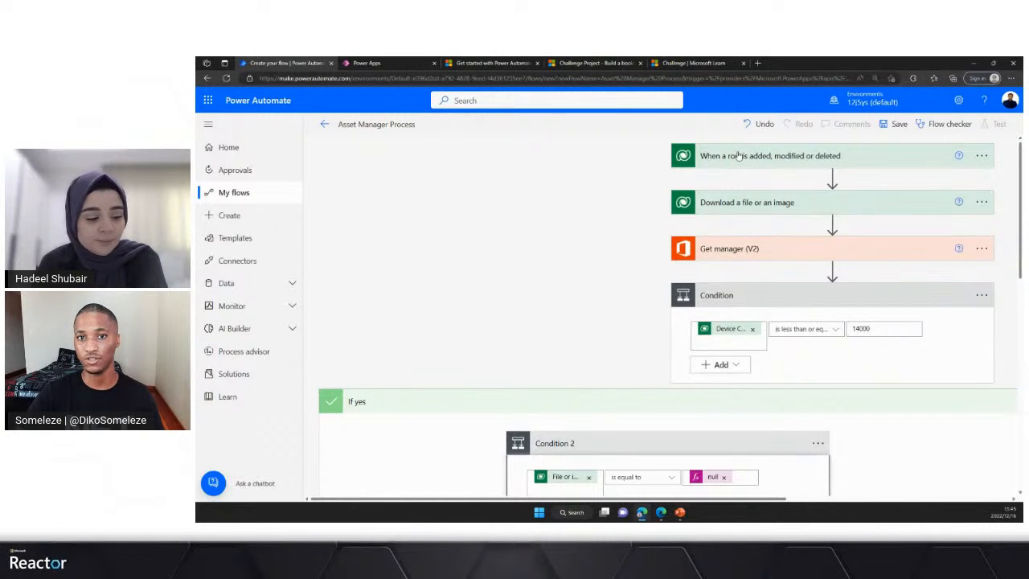
{"action": "scroll", "coordinate": [417, 338], "scroll_direction": "down", "scroll_amount": 5}
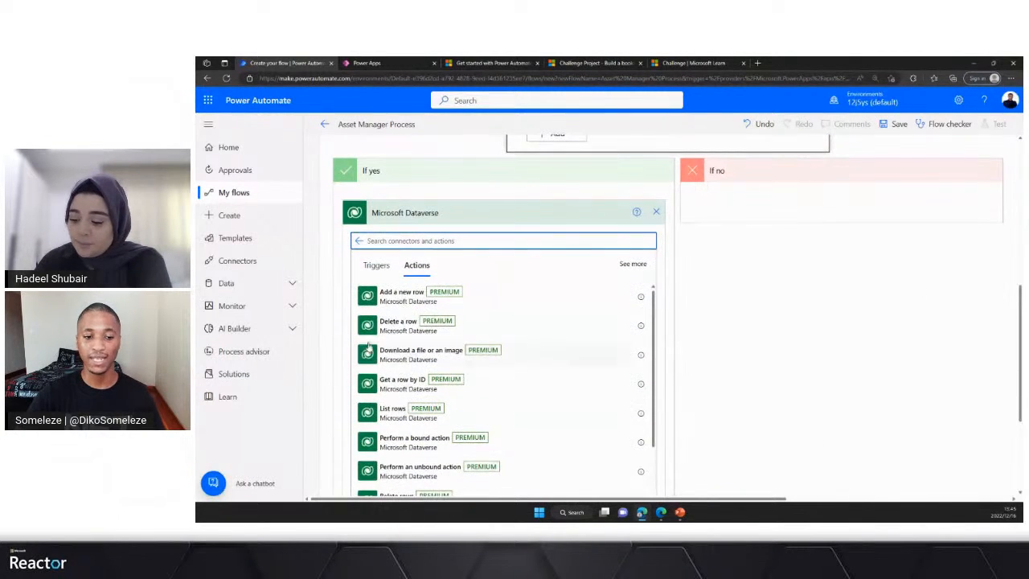
{"action": "scroll", "coordinate": [395, 401], "scroll_direction": "down", "scroll_amount": 1}
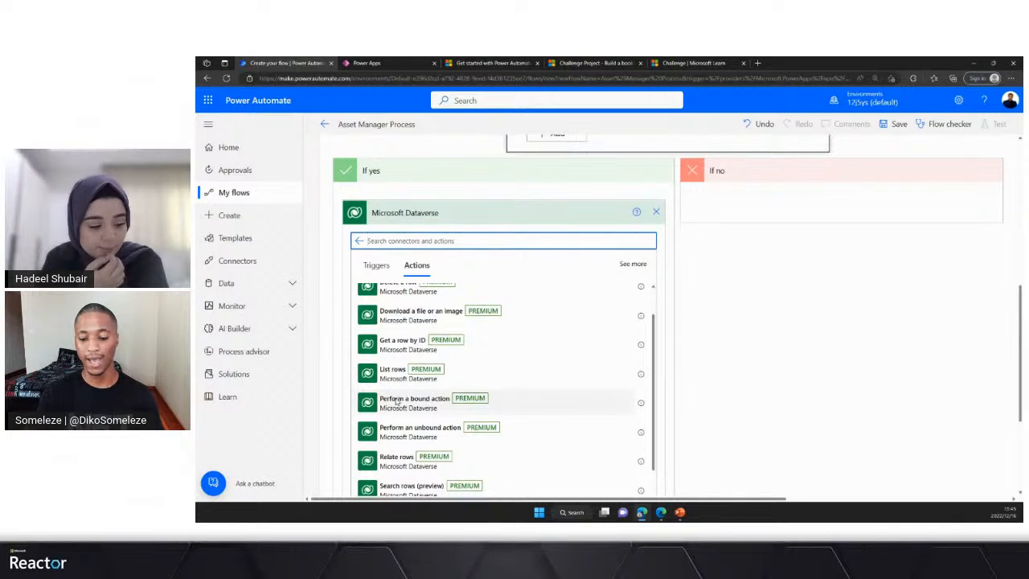
{"action": "type", "text": "update"}
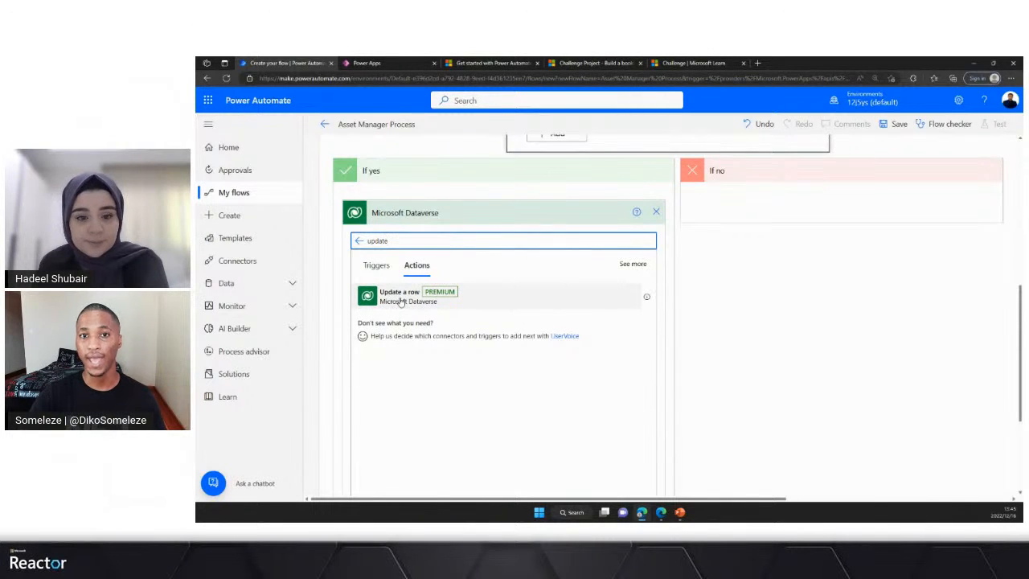
{"action": "left_click", "coordinate": [401, 300]}
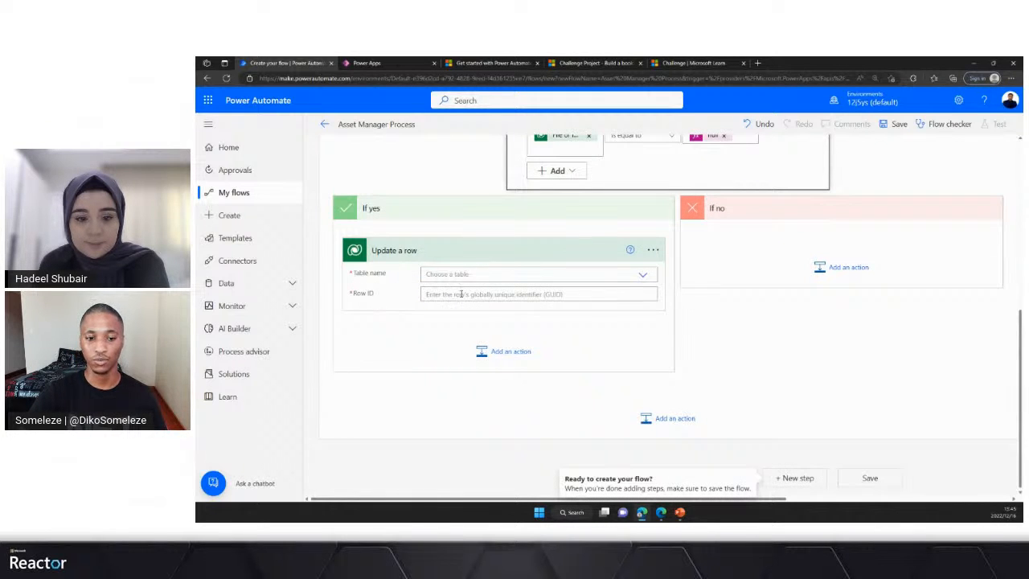
- Set the table name of the Update a row action to Asset Managers
{"action": "left_click", "coordinate": [512, 273]}
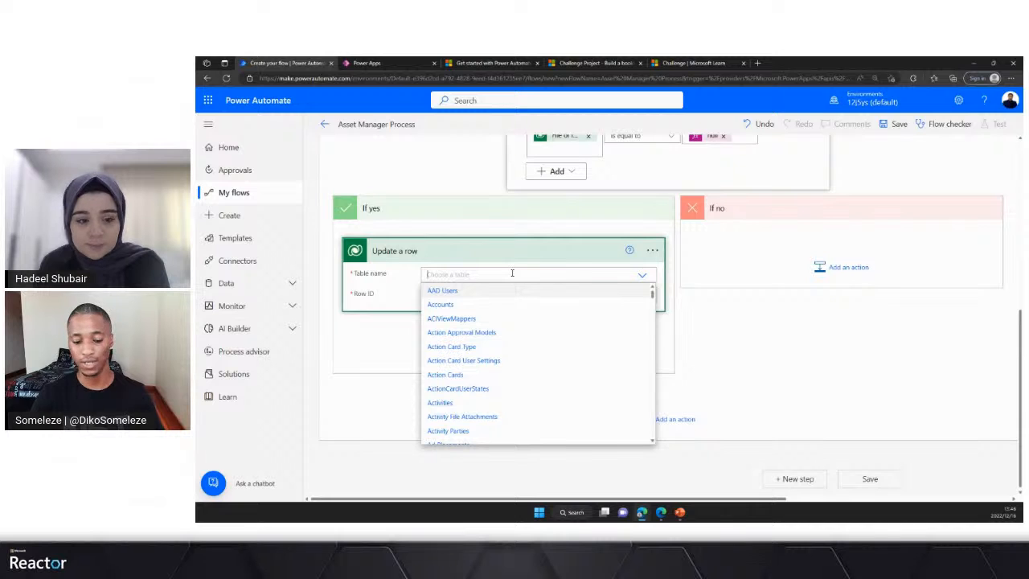
{"action": "type", "text": "asse"}
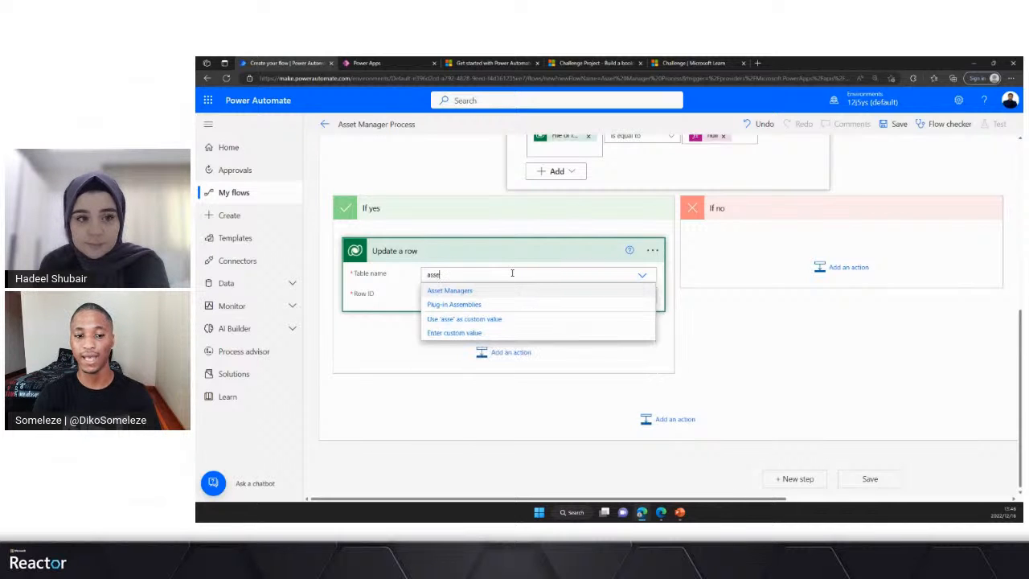
{"action": "left_click", "coordinate": [455, 291]}
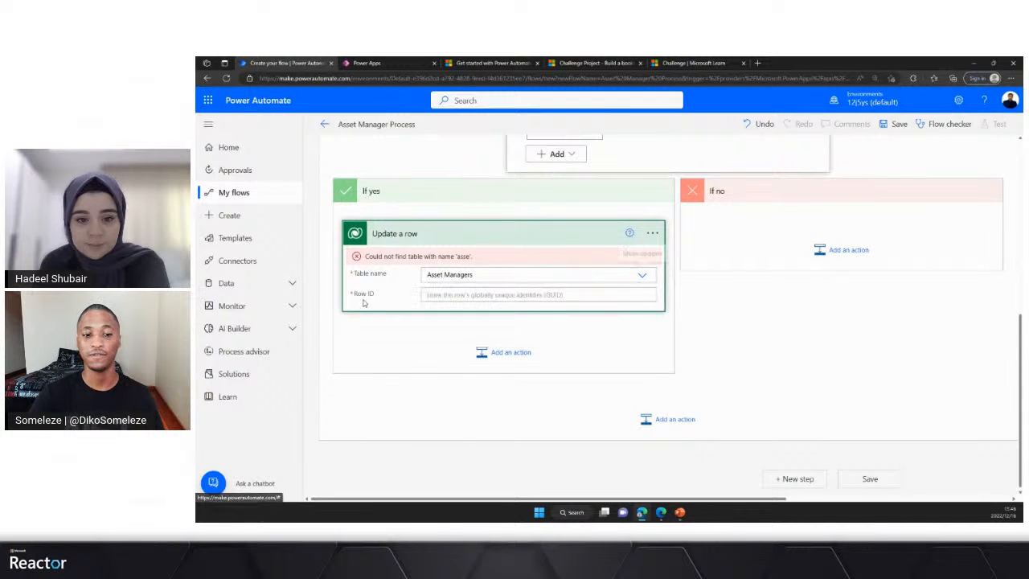
- Set the Row ID of Update a row to the trigger's Asset Manager unique identifier from dynamic content
{"action": "left_click", "coordinate": [476, 296]}
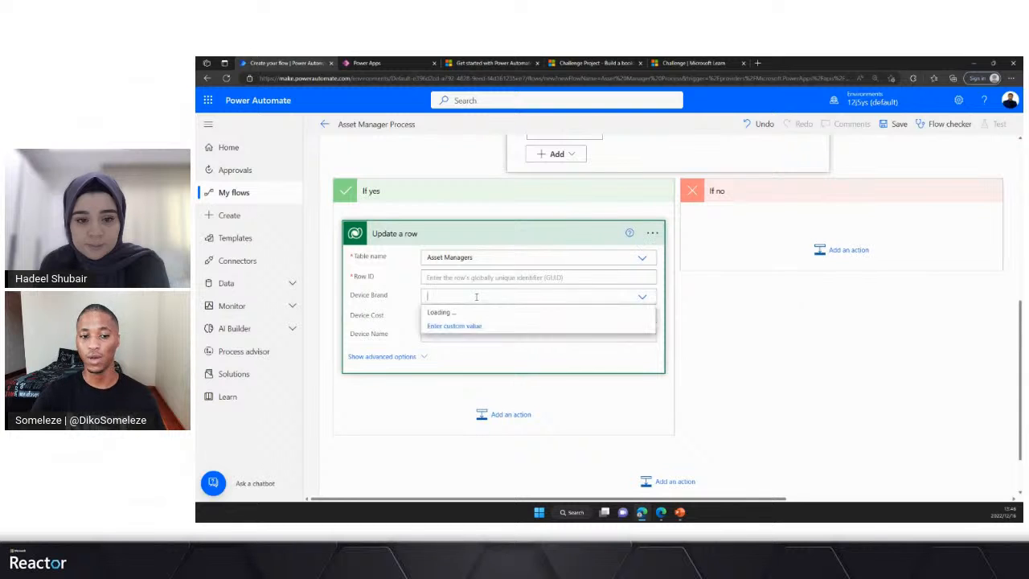
{"action": "left_click", "coordinate": [456, 278]}
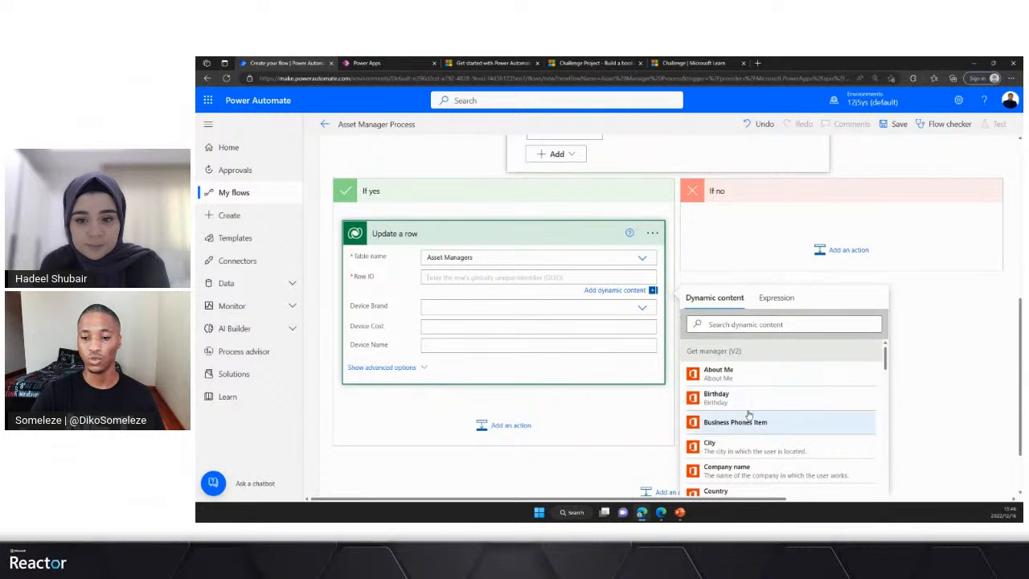
{"action": "left_click", "coordinate": [723, 323]}
{"action": "type", "text": "asse"}
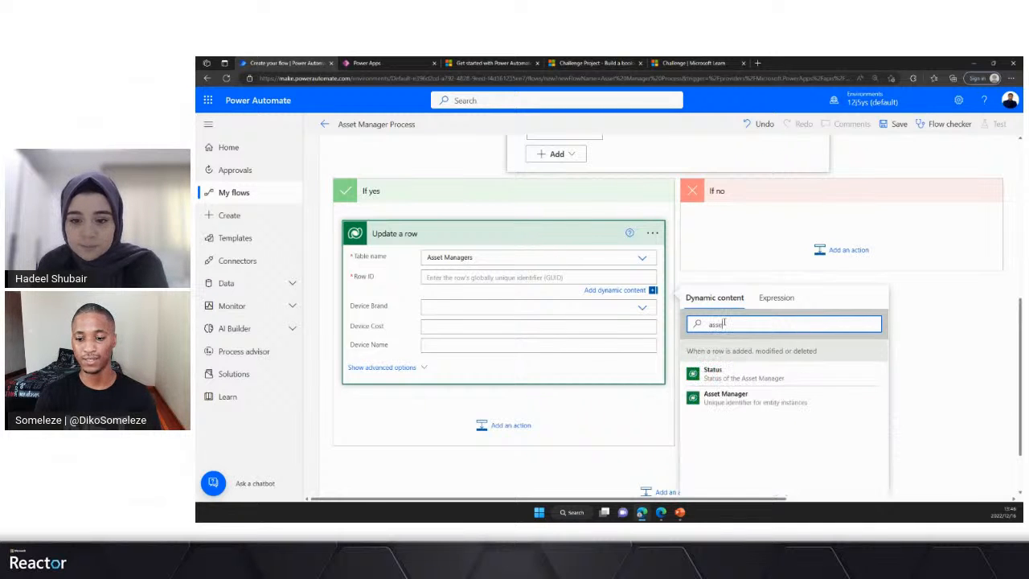
{"action": "left_click", "coordinate": [757, 402]}
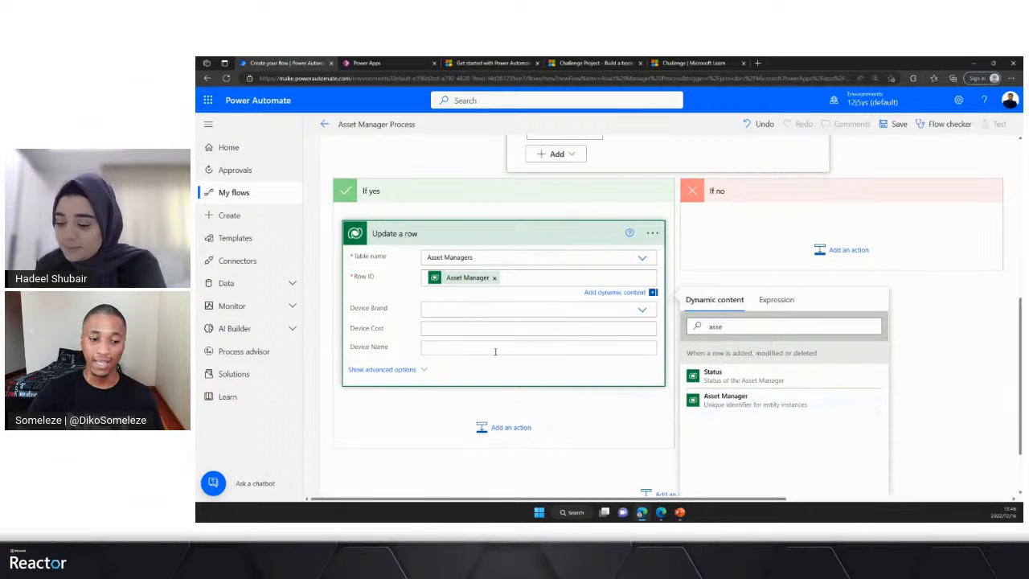
- Show the advanced options of Update a row, set Request Status to Rejected, and collapse the action card
{"action": "left_click", "coordinate": [416, 369]}
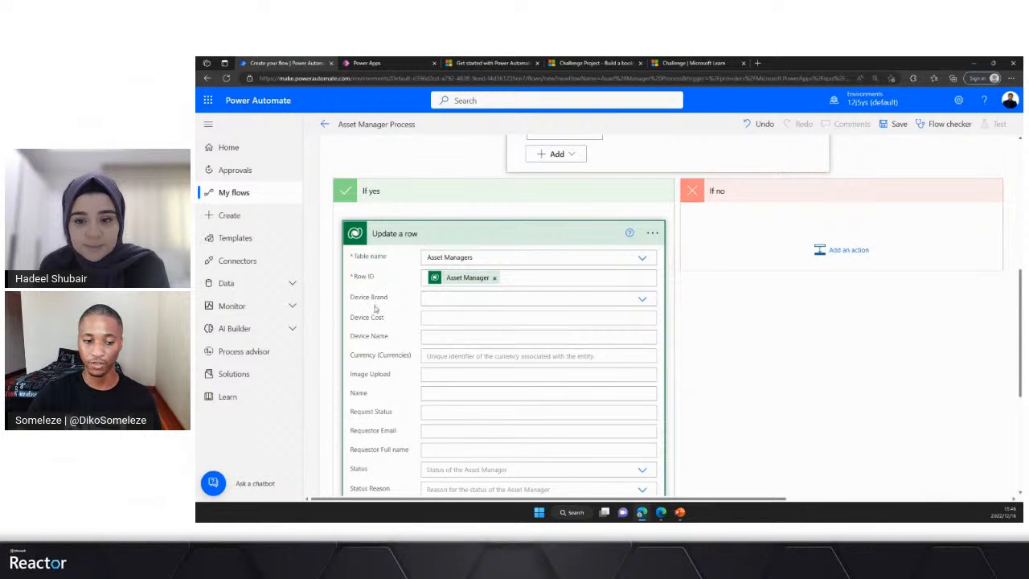
{"action": "scroll", "coordinate": [386, 325], "scroll_direction": "down", "scroll_amount": 1}
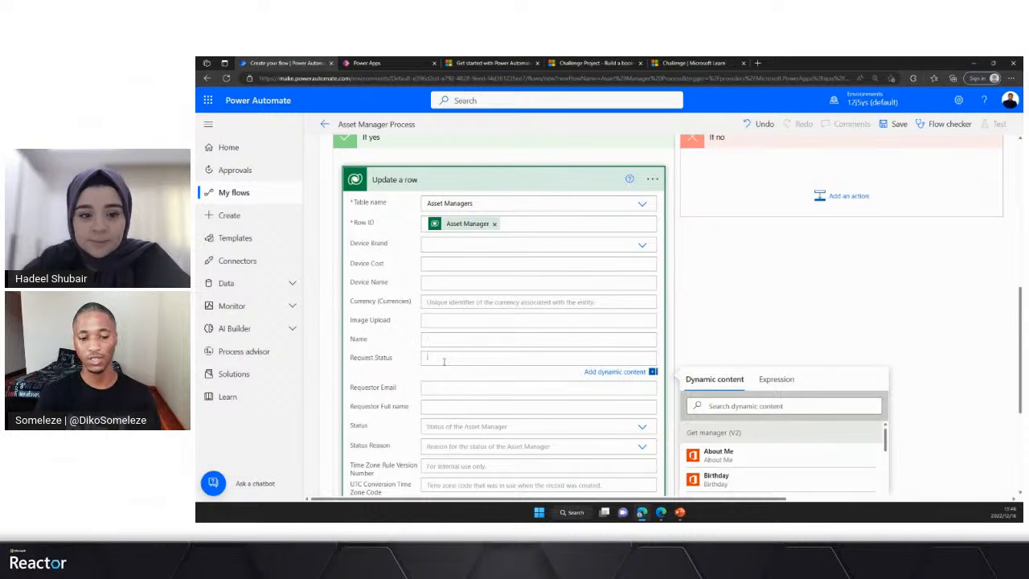
{"action": "type", "text": "cted"}
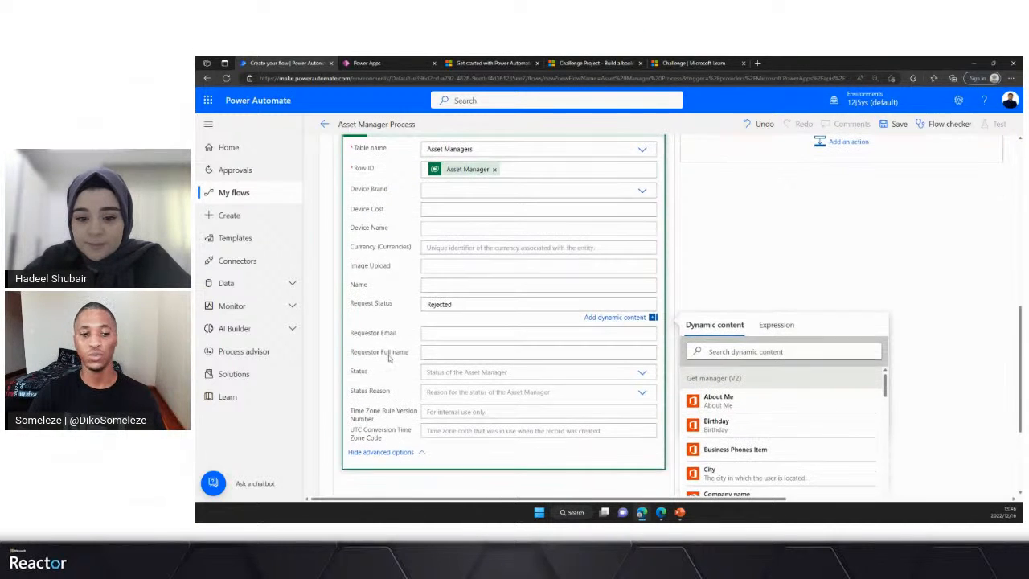
{"action": "scroll", "coordinate": [434, 382], "scroll_direction": "down", "scroll_amount": 1}
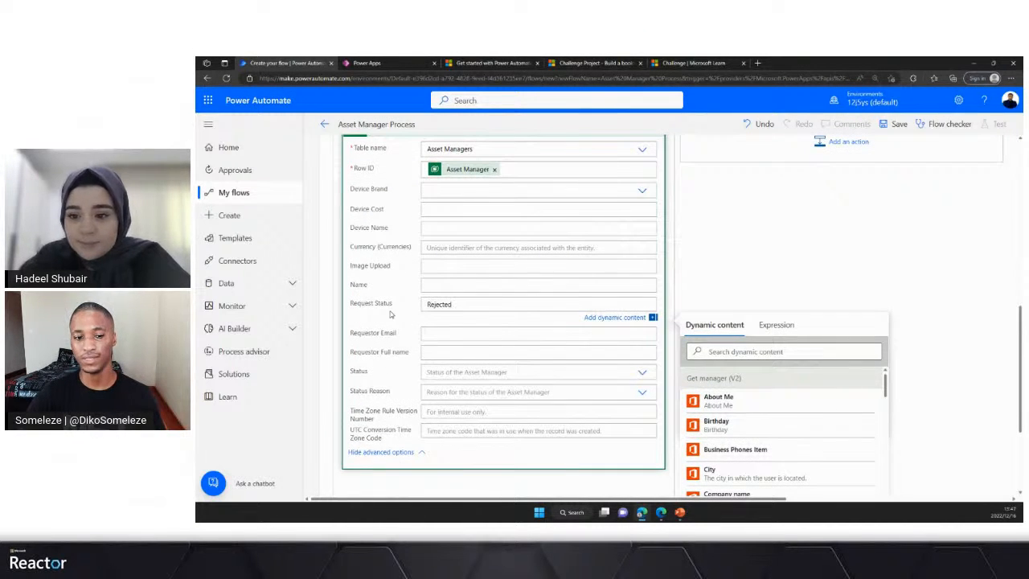
{"action": "scroll", "coordinate": [456, 331], "scroll_direction": "up", "scroll_amount": 1}
{"action": "scroll", "coordinate": [456, 331], "scroll_direction": "up", "scroll_amount": 1}
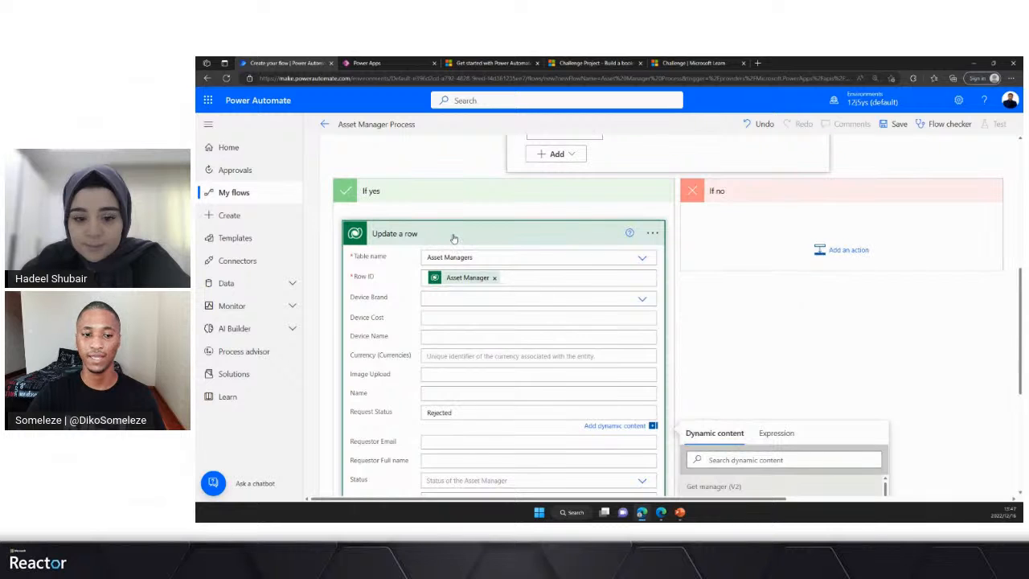
{"action": "left_click", "coordinate": [453, 237]}
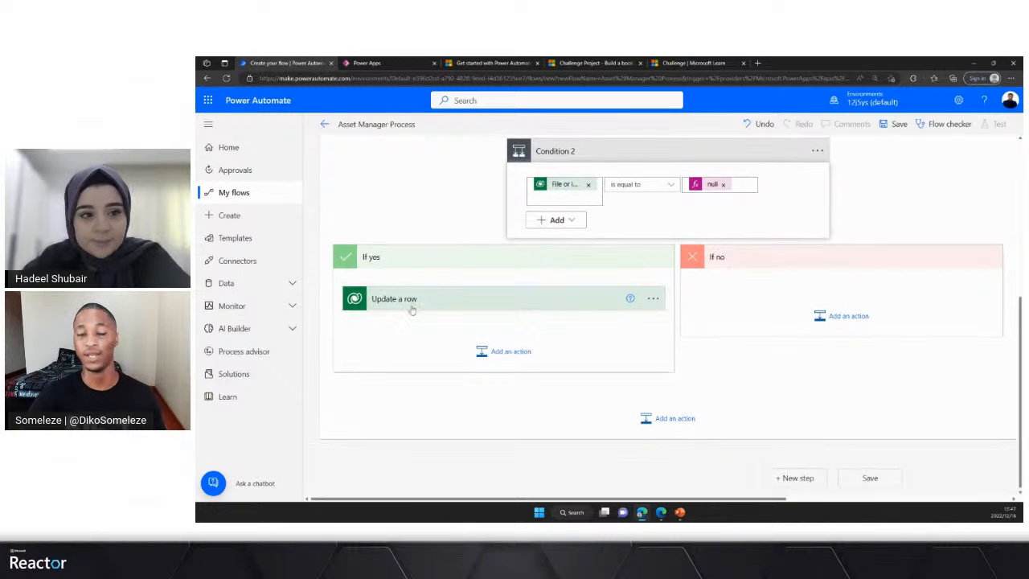
- Add an Office 365 Outlook Send an email (V2) action after Update a row in Condition 2's If yes branch
{"action": "left_click", "coordinate": [496, 354]}
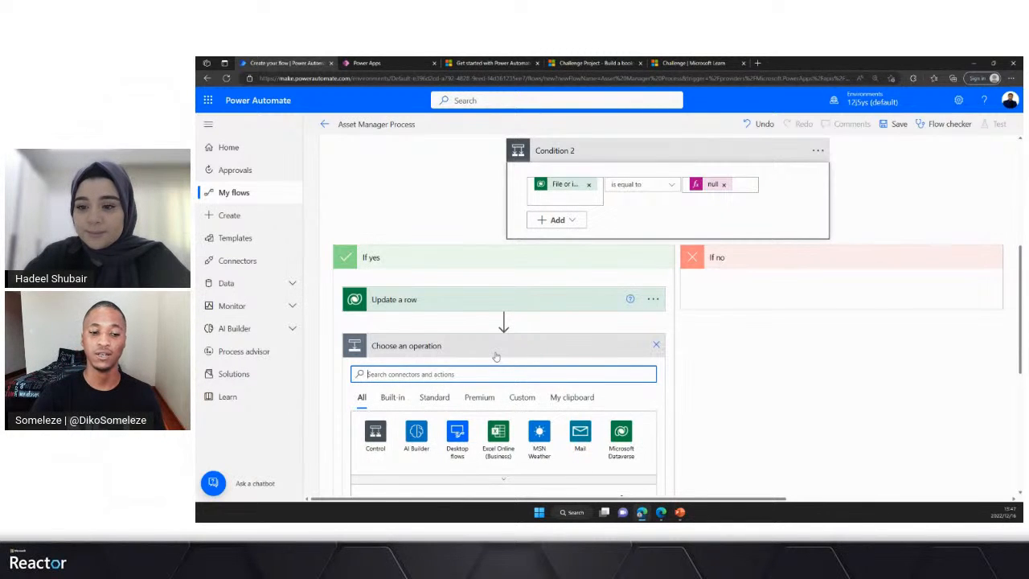
{"action": "scroll", "coordinate": [494, 355], "scroll_direction": "down", "scroll_amount": 1}
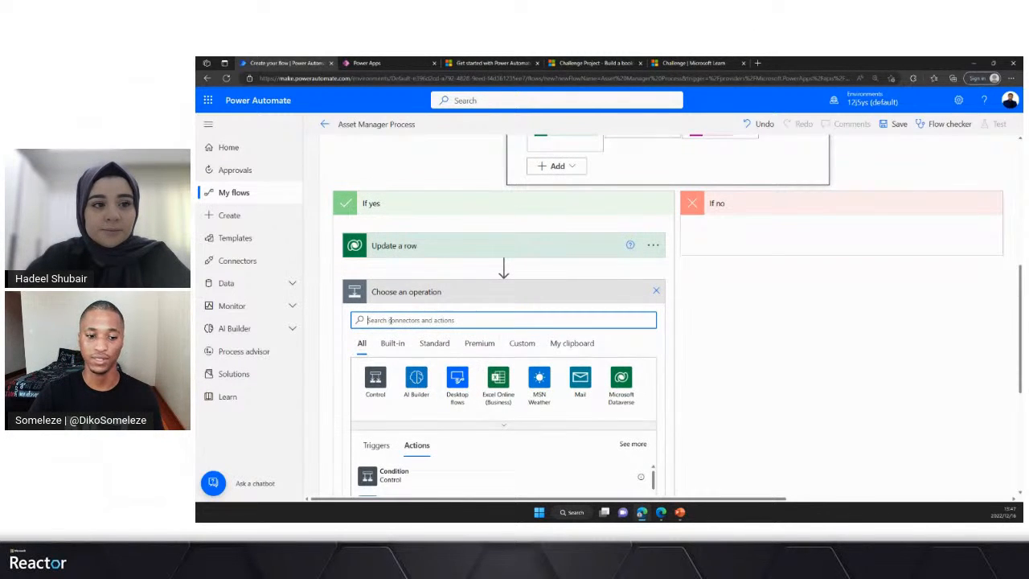
{"action": "type", "text": "email"}
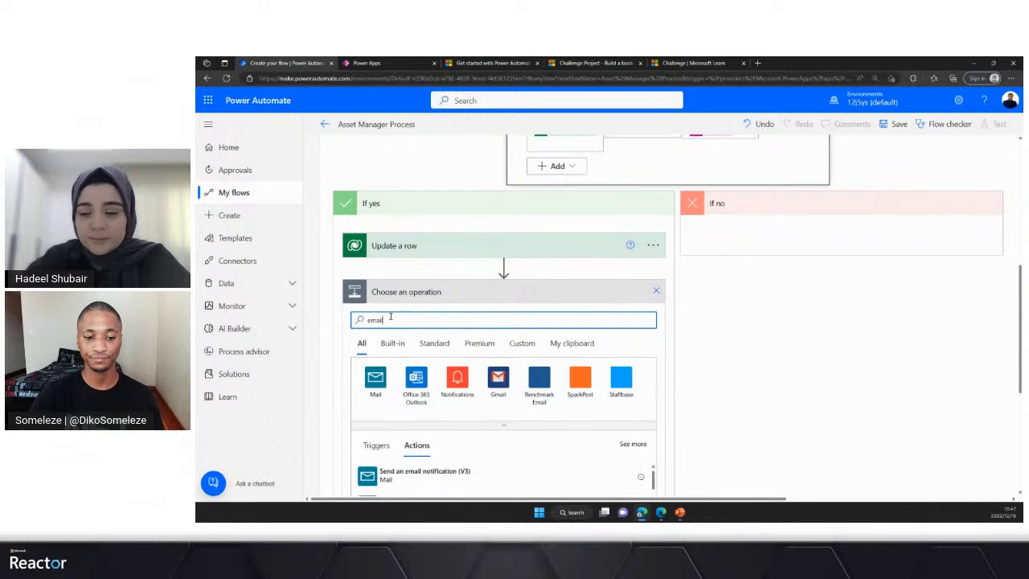
{"action": "scroll", "coordinate": [416, 346], "scroll_direction": "down", "scroll_amount": 1}
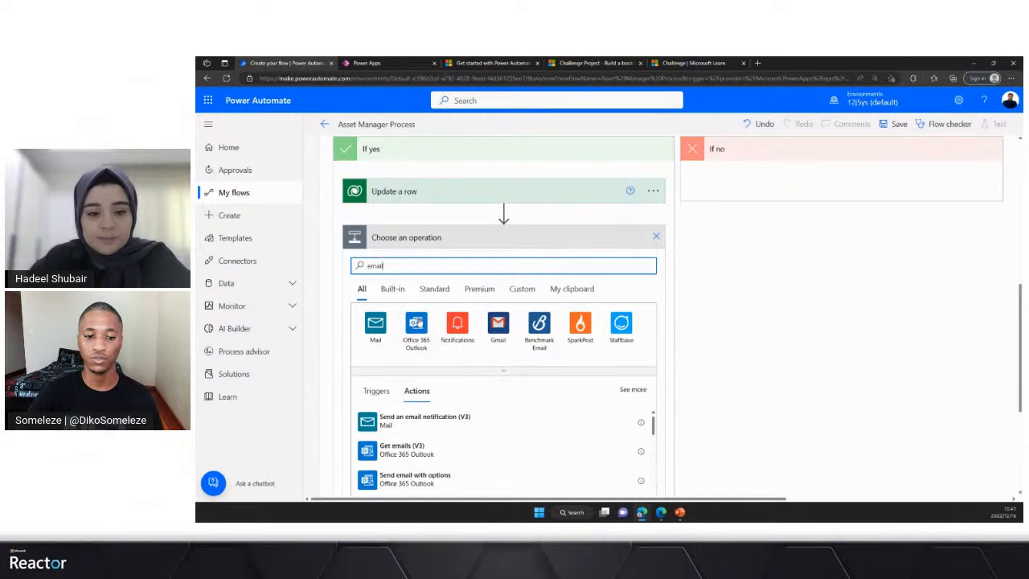
{"action": "left_click", "coordinate": [417, 331]}
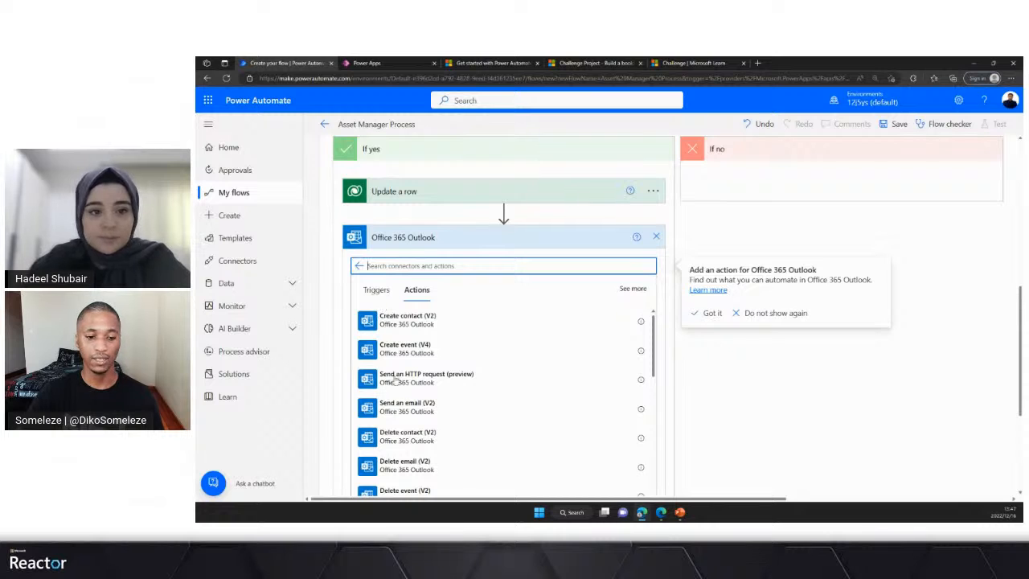
{"action": "scroll", "coordinate": [391, 336], "scroll_direction": "down", "scroll_amount": 1}
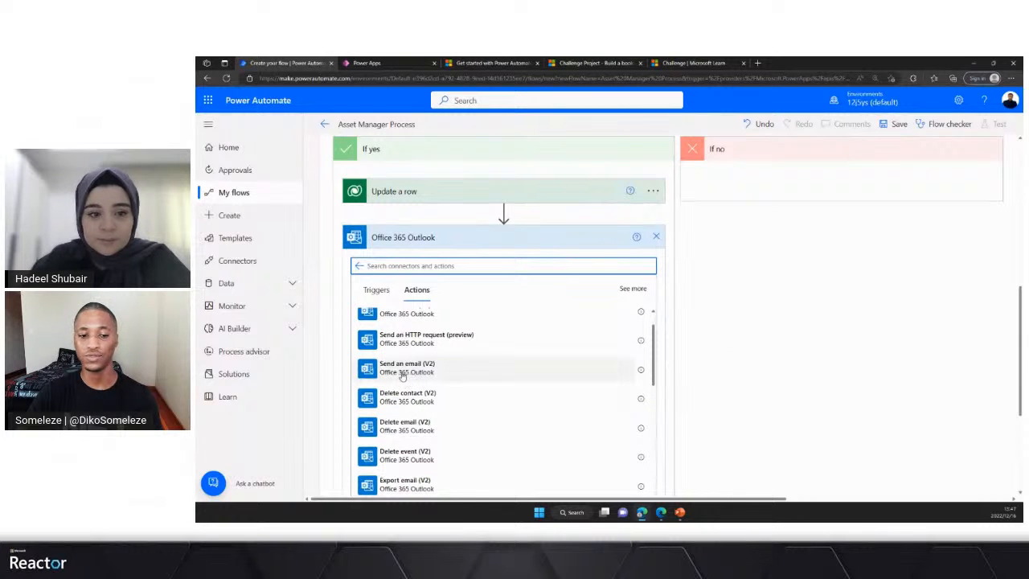
{"action": "left_click", "coordinate": [421, 368]}
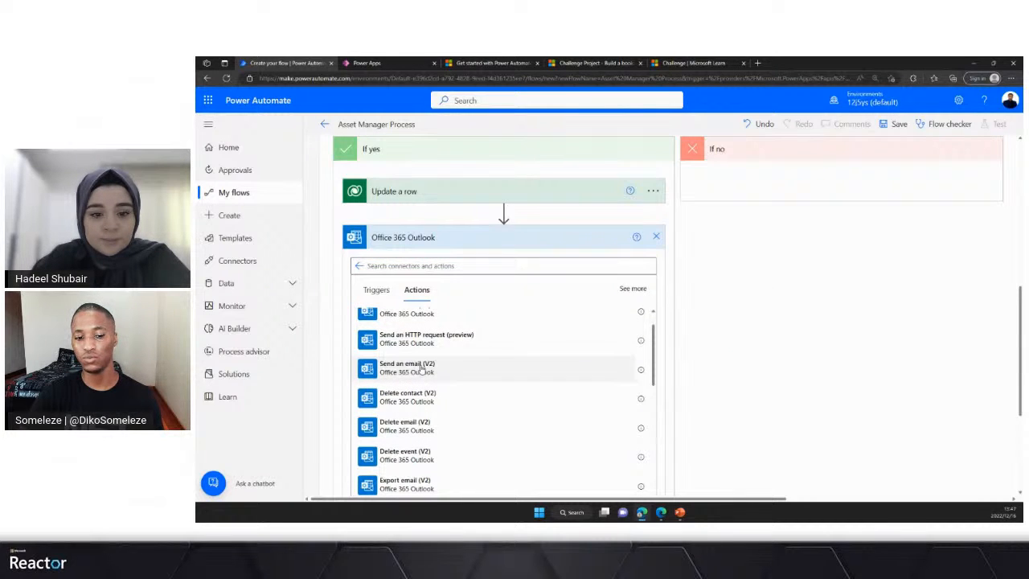
{"action": "left_click", "coordinate": [421, 369]}
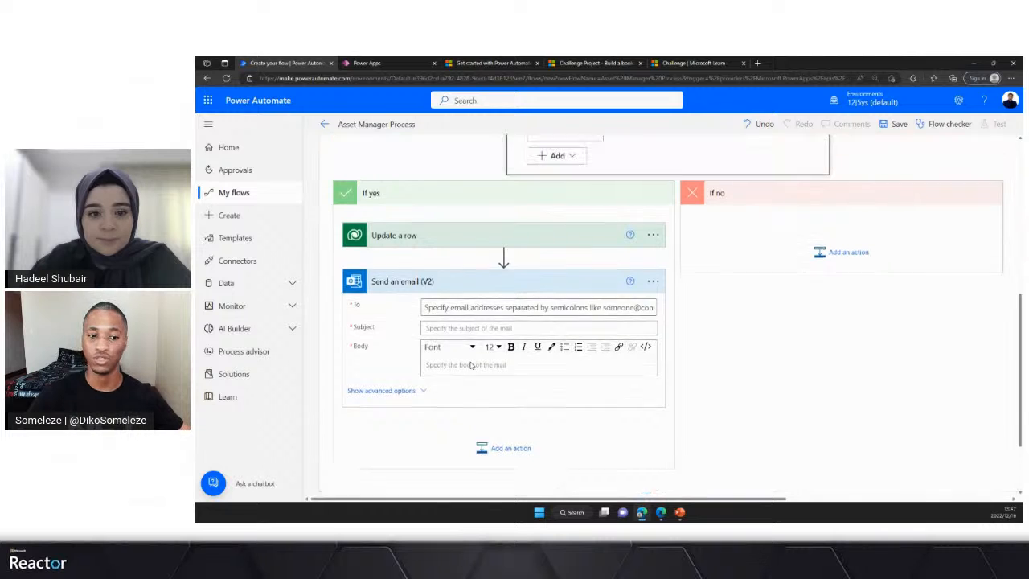
- Set the email's To field to the trigger's Requestor Email from dynamic content
{"action": "scroll", "coordinate": [470, 364], "scroll_direction": "up", "scroll_amount": 1}
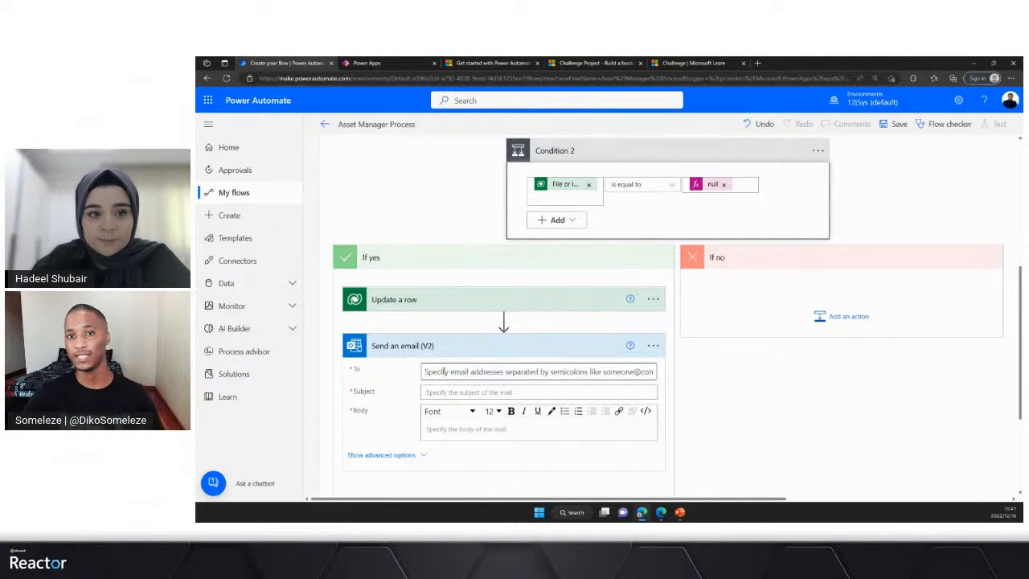
{"action": "left_click", "coordinate": [444, 371]}
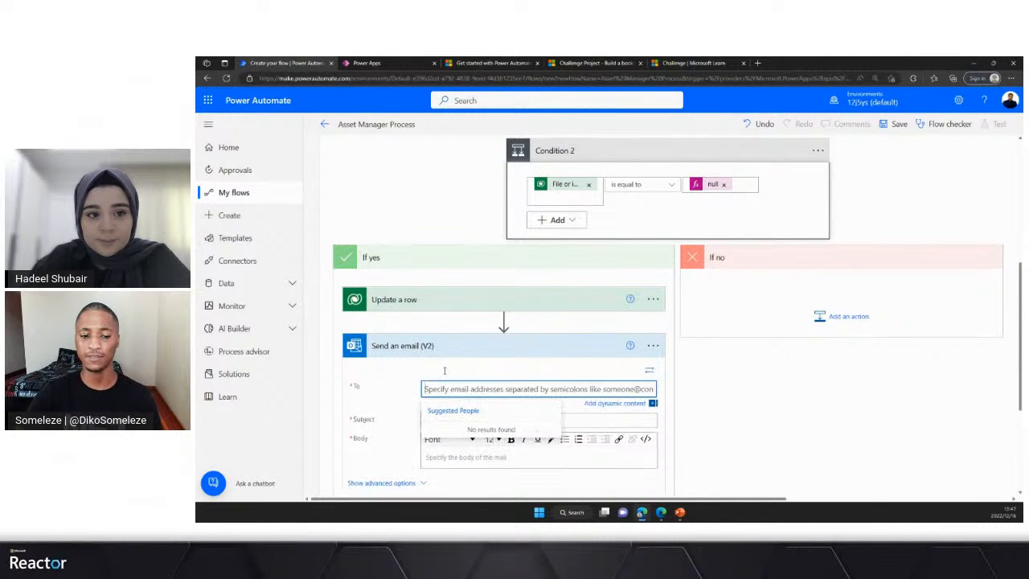
{"action": "scroll", "coordinate": [473, 322], "scroll_direction": "down", "scroll_amount": 1}
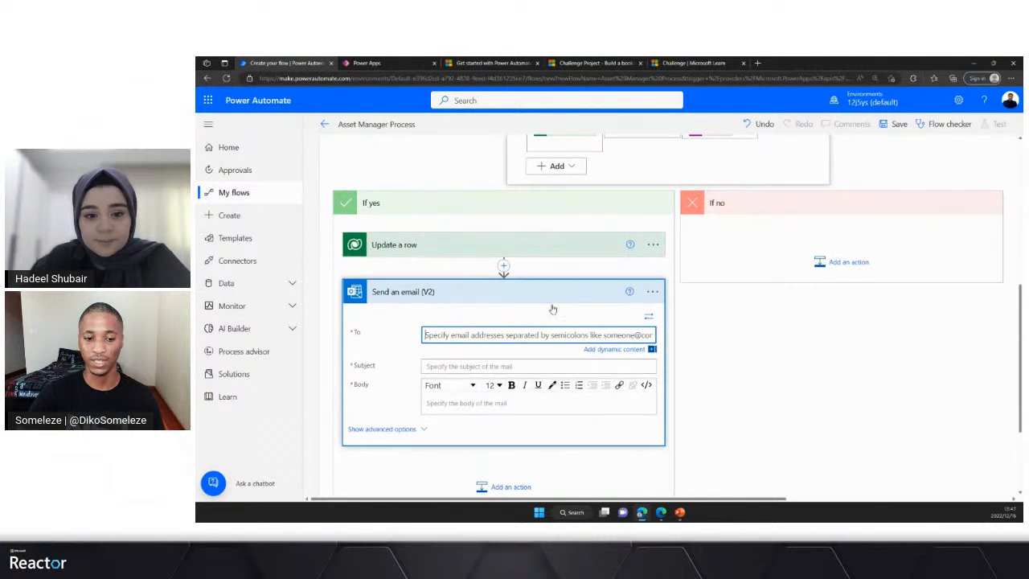
{"action": "left_click", "coordinate": [452, 336]}
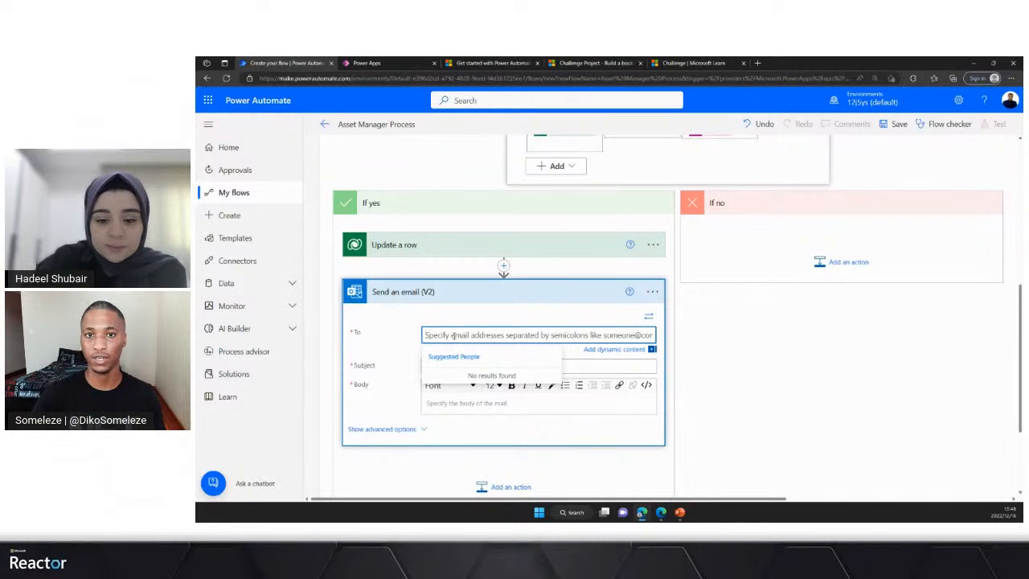
{"action": "left_click", "coordinate": [622, 350]}
{"action": "scroll", "coordinate": [765, 347], "scroll_direction": "down", "scroll_amount": 1}
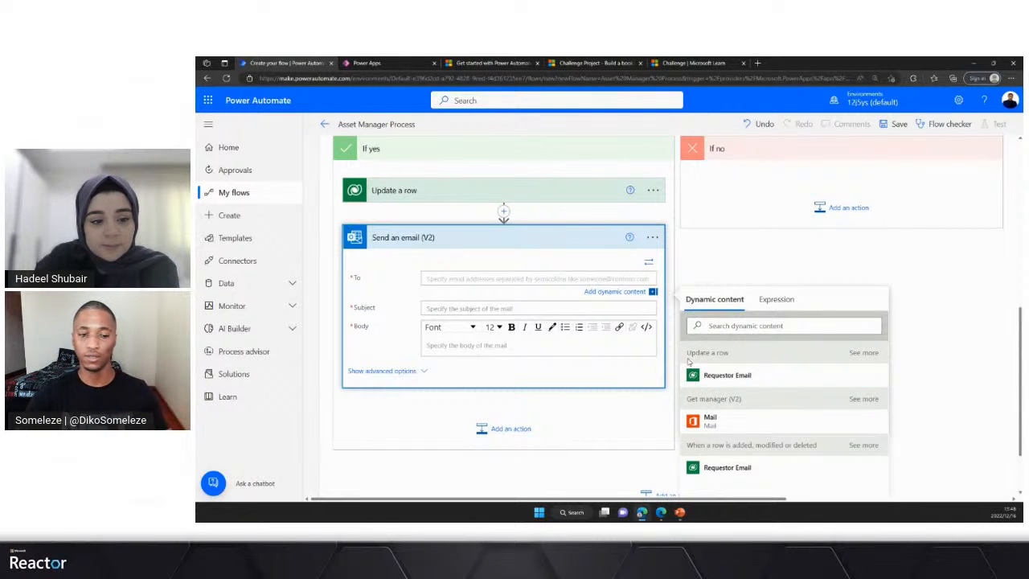
{"action": "left_click", "coordinate": [727, 468]}
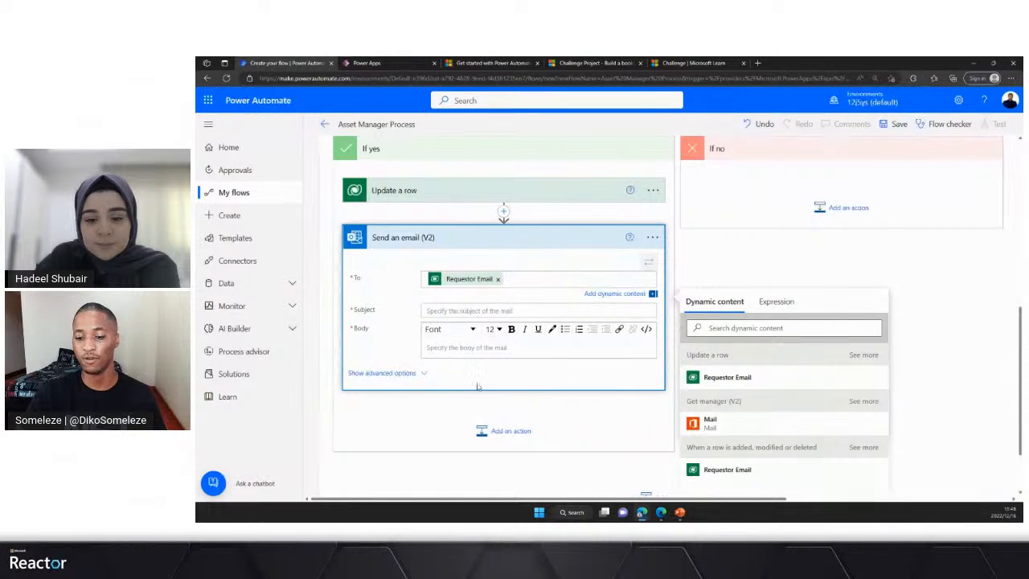
- Set the email subject to "Asset Request for" followed by Update a row's Device Name from dynamic content
{"action": "left_click", "coordinate": [438, 310]}
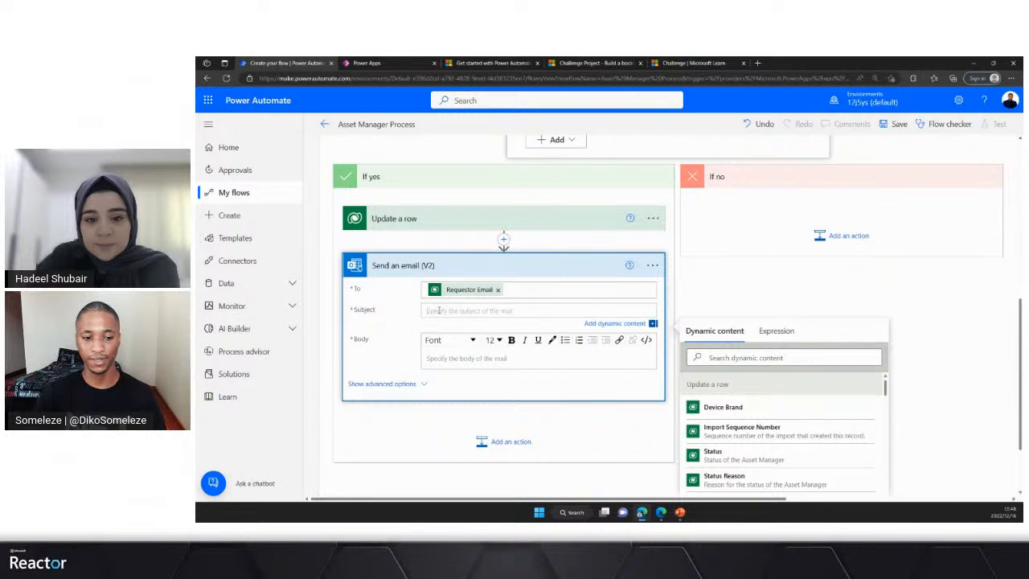
{"action": "type", "text": "A"}
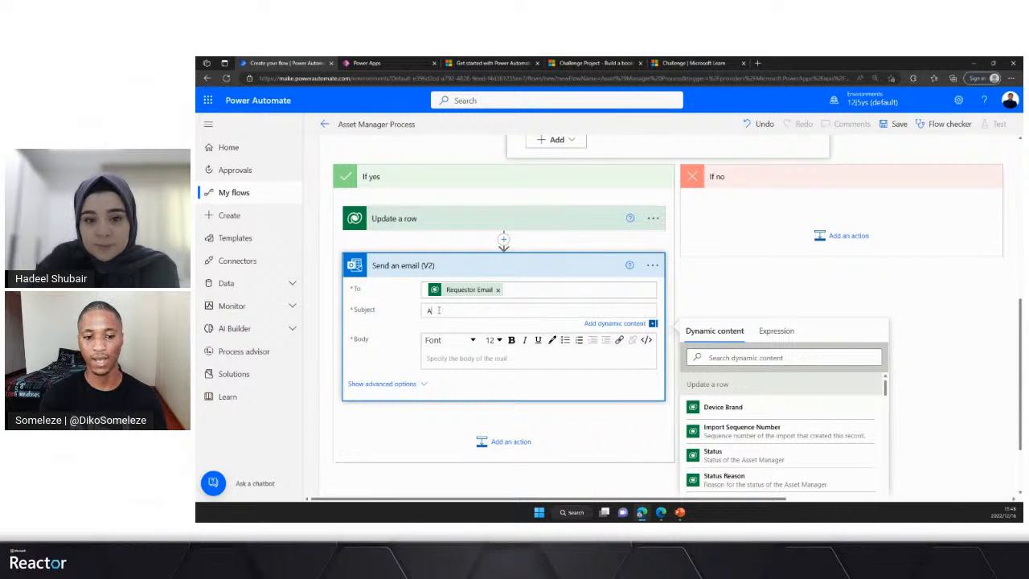
{"action": "type", "text": "sset Re"}
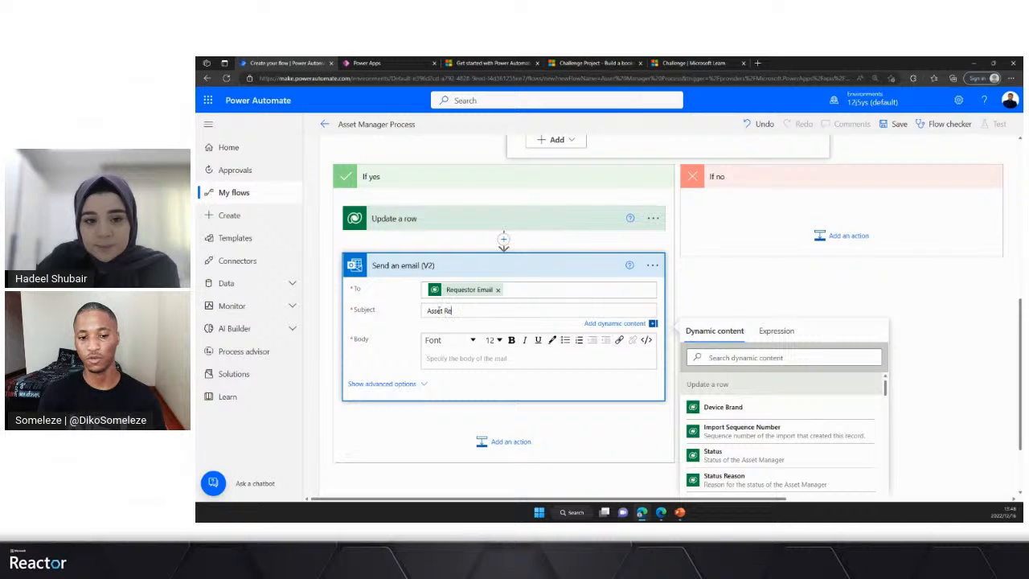
{"action": "type", "text": "quest "}
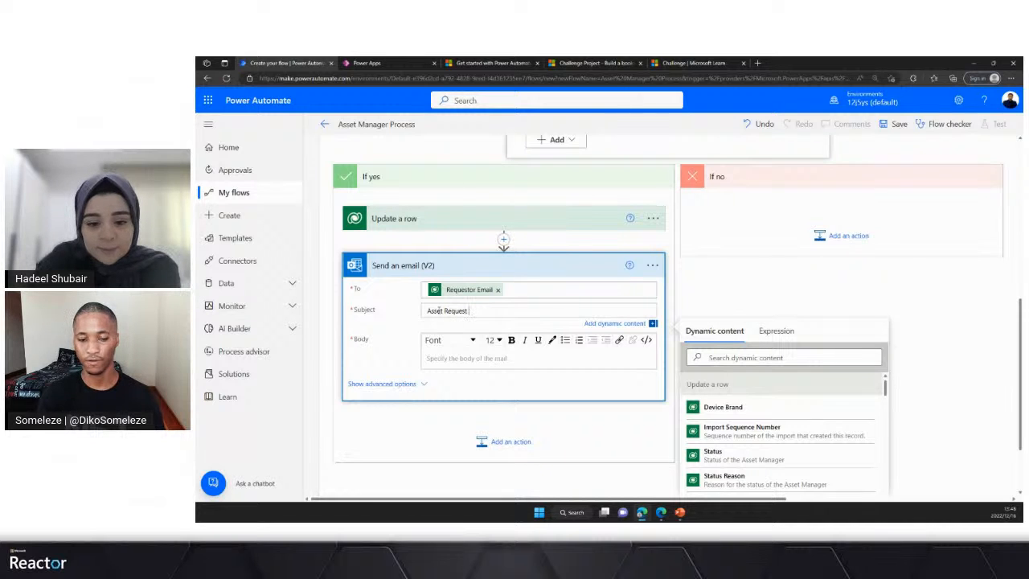
{"action": "type", "text": "for"}
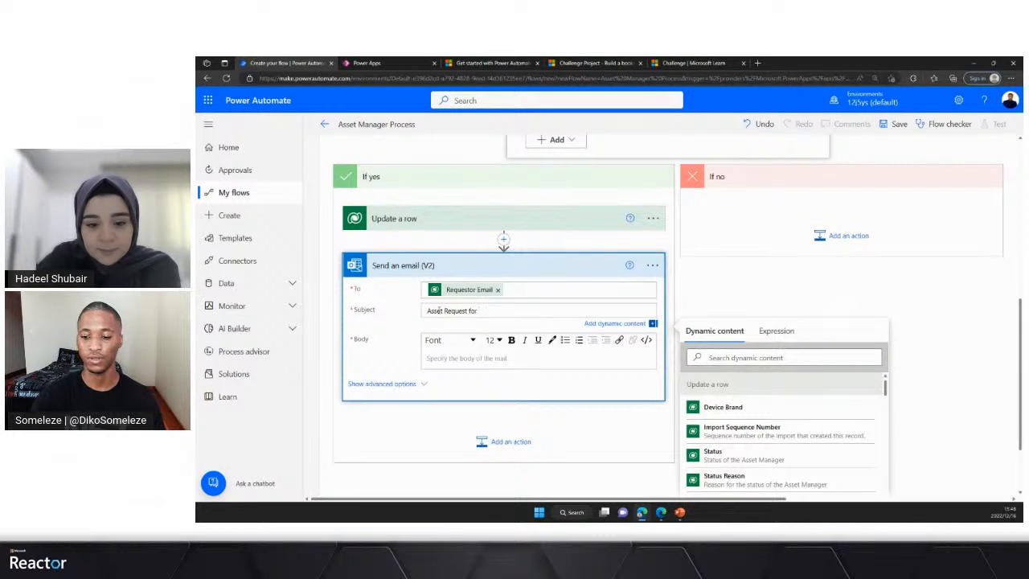
{"action": "left_click", "coordinate": [747, 357]}
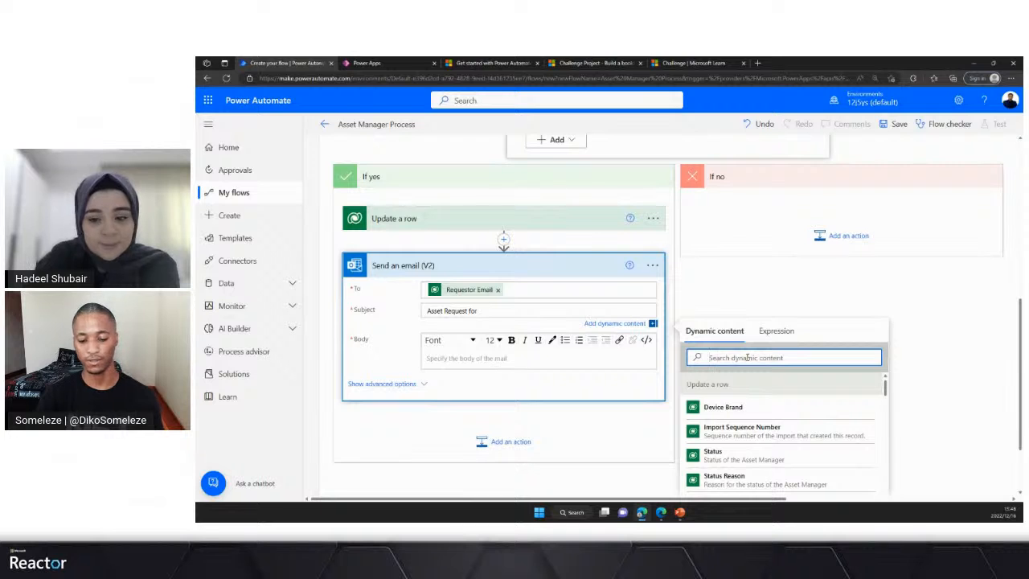
{"action": "type", "text": "dev"}
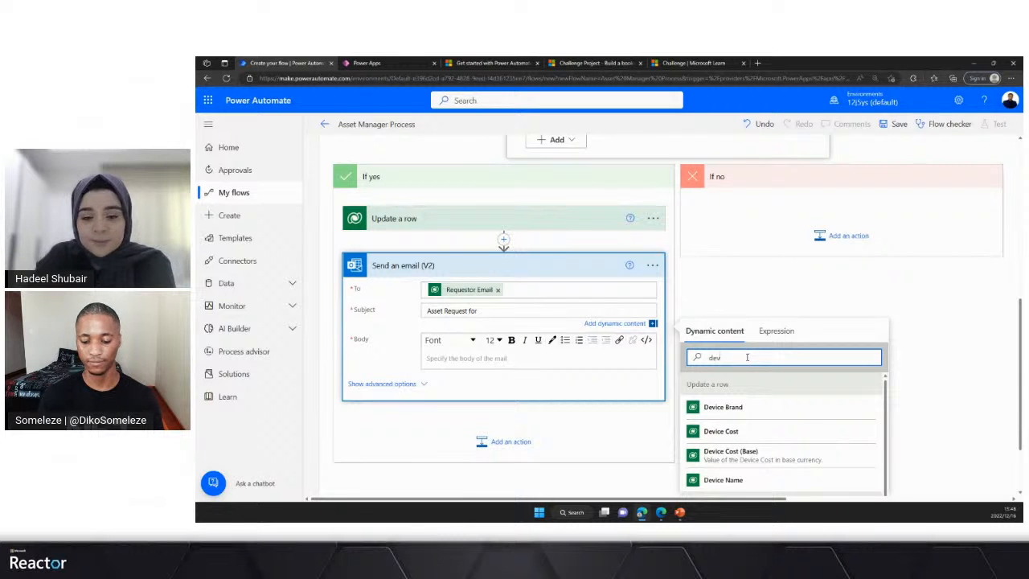
{"action": "type", "text": "ice"}
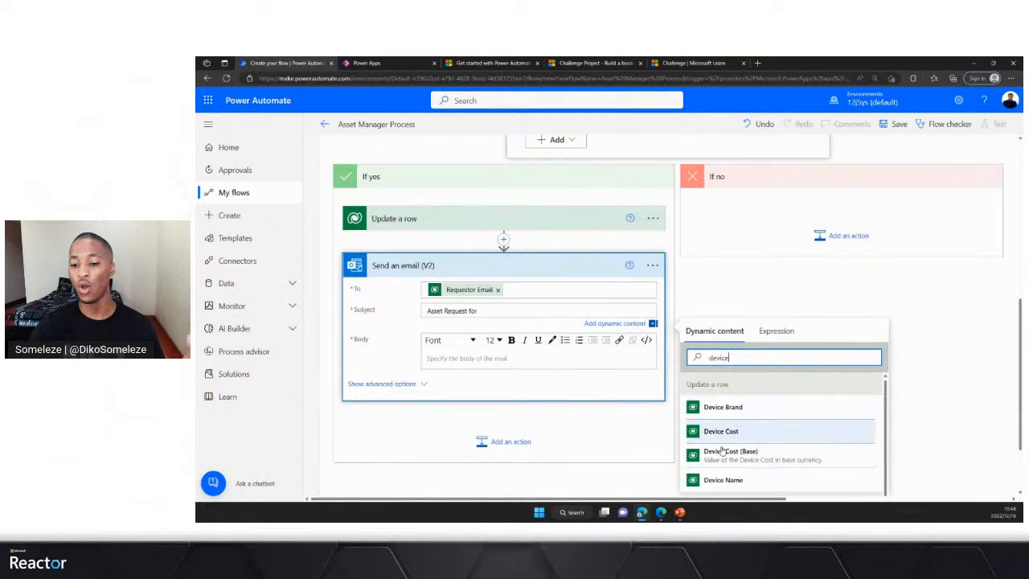
{"action": "left_click", "coordinate": [724, 481]}
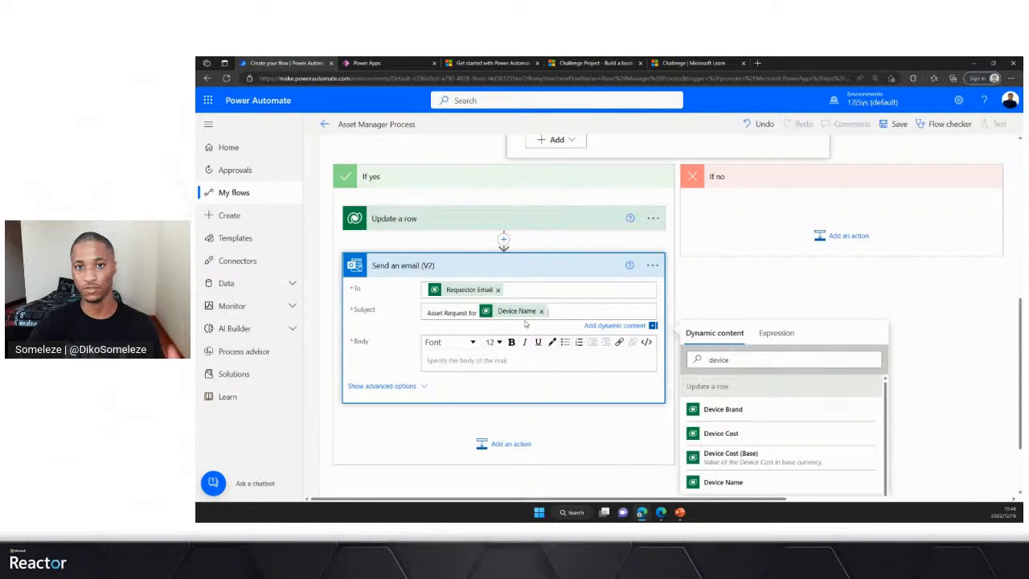
- Begin the email body with the greeting "Hi" followed by Update a row's Requestor Full name dynamic content
{"action": "left_click", "coordinate": [444, 359]}
{"action": "type", "text": "Hi"}
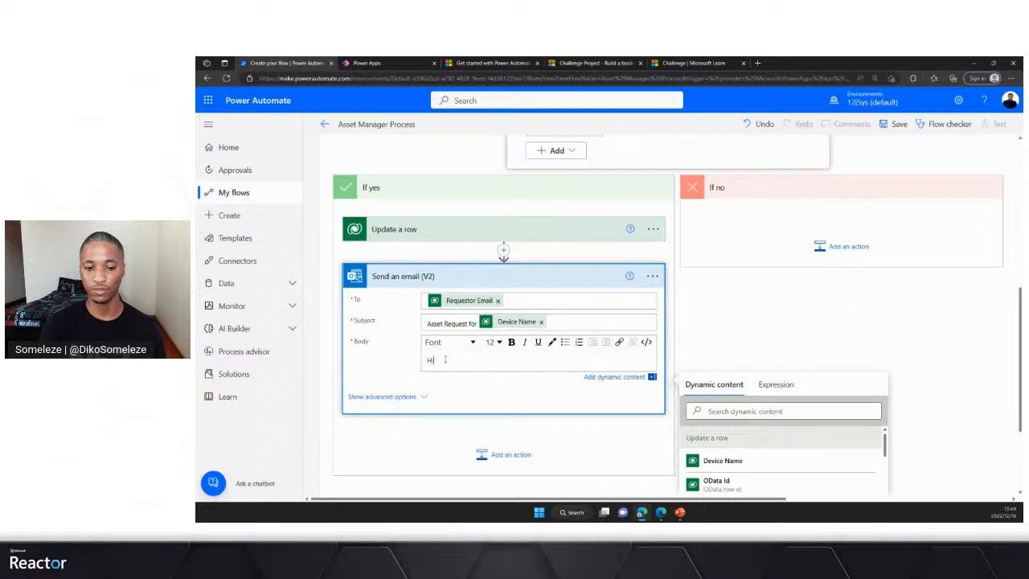
{"action": "left_click", "coordinate": [753, 411]}
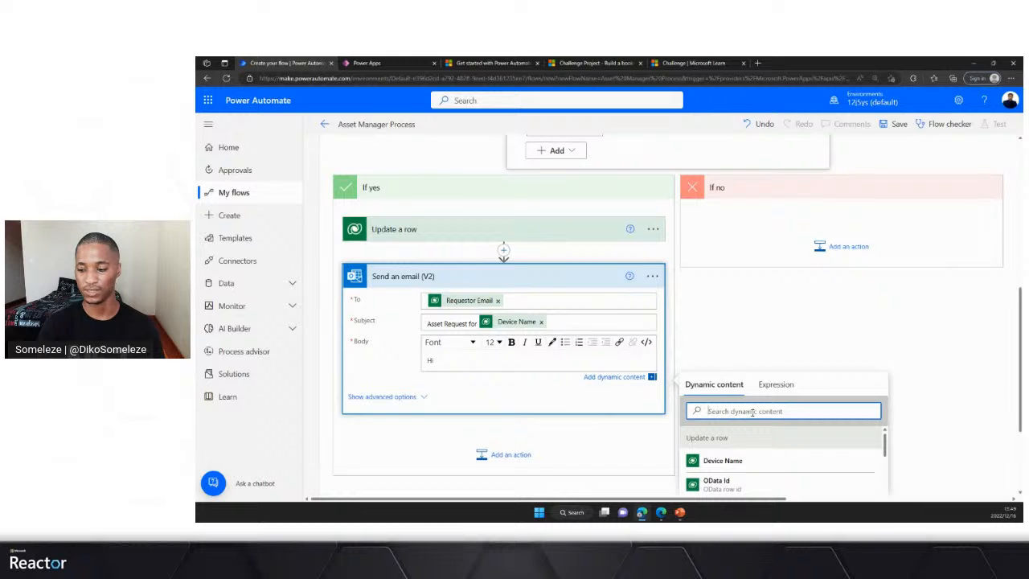
{"action": "type", "text": "req"}
{"action": "scroll", "coordinate": [754, 409], "scroll_direction": "down", "scroll_amount": 2}
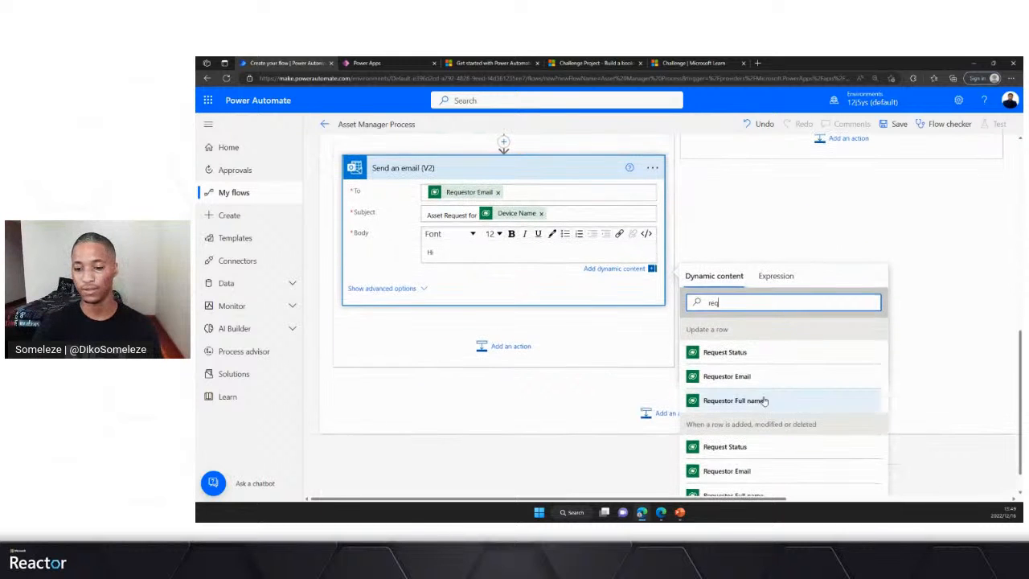
{"action": "left_click", "coordinate": [726, 405]}
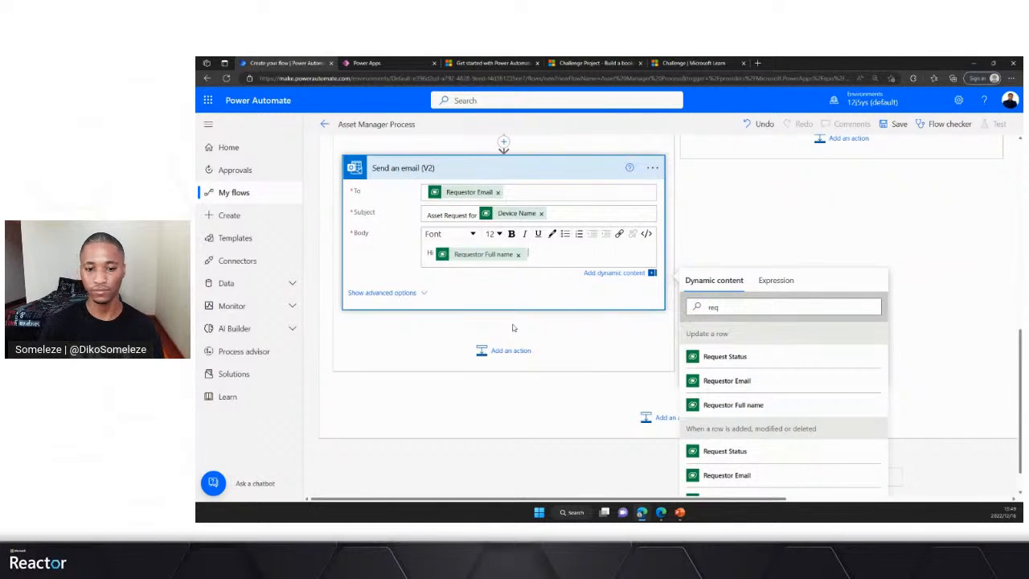
- Add a new body line reading "Your asset request for" followed by Update a row's Device Name dynamic content
{"action": "key", "text": "Return"}
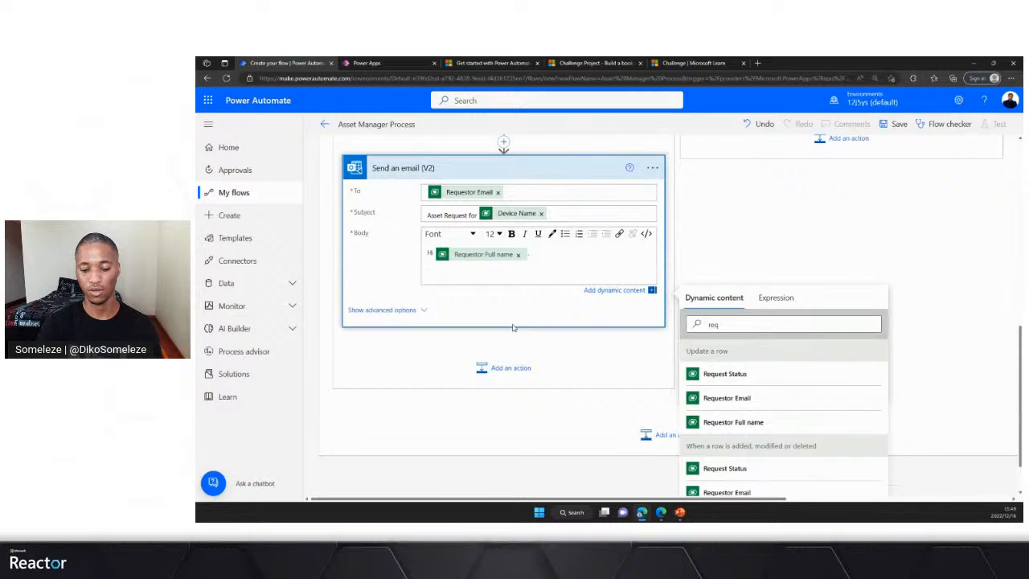
{"action": "type", "text": "Your "}
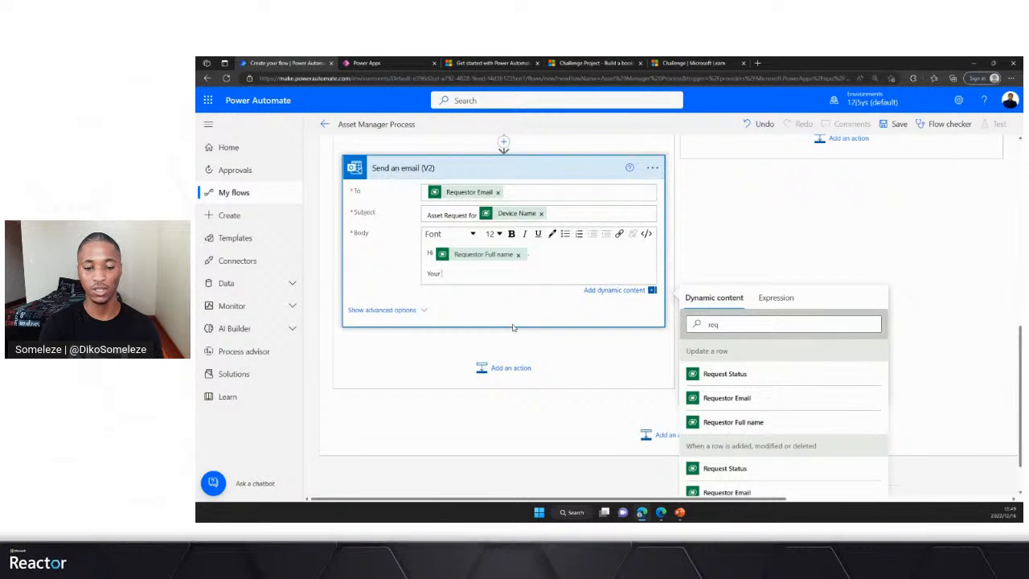
{"action": "type", "text": "asse"}
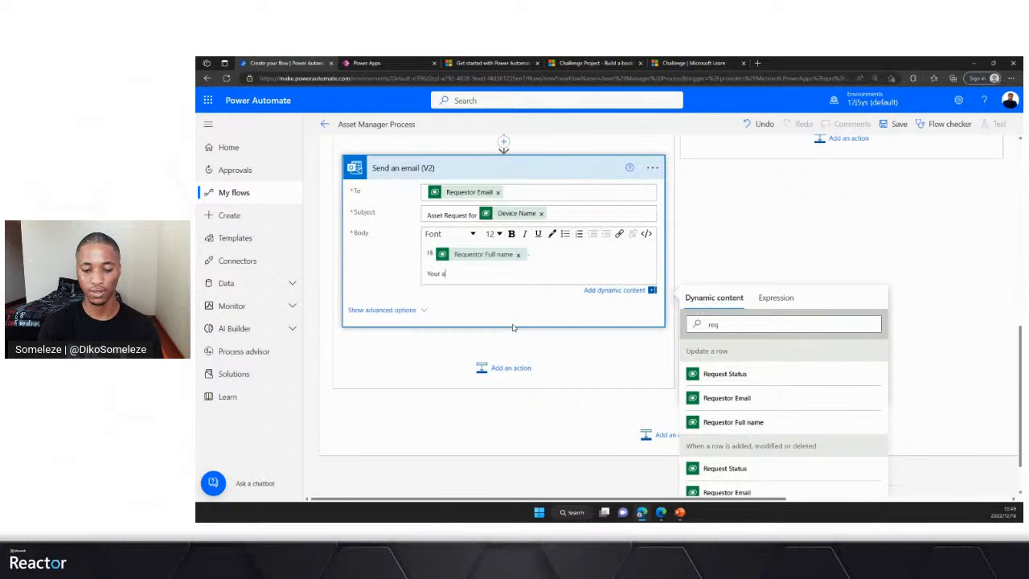
{"action": "type", "text": "t req"}
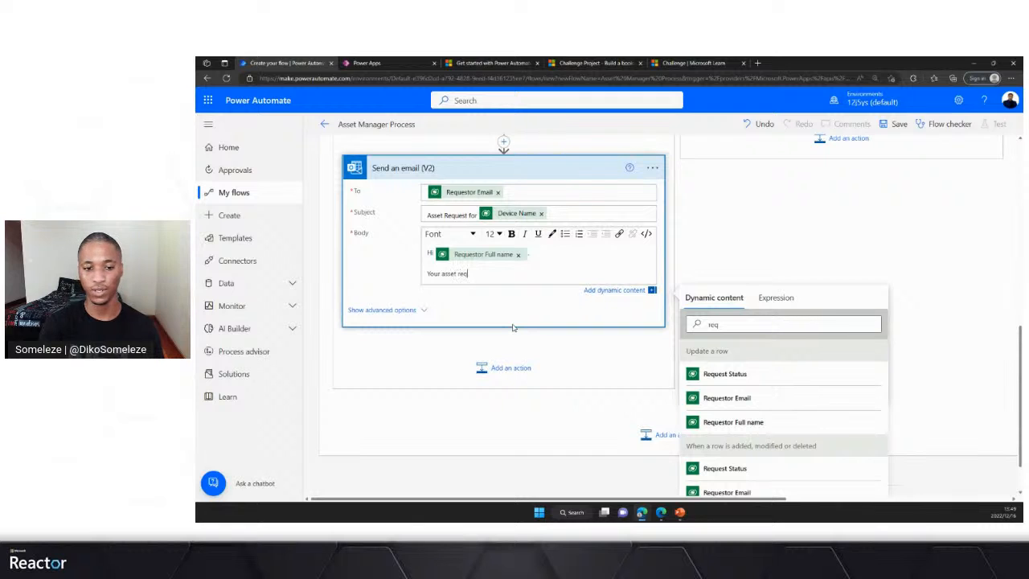
{"action": "type", "text": "uest for"}
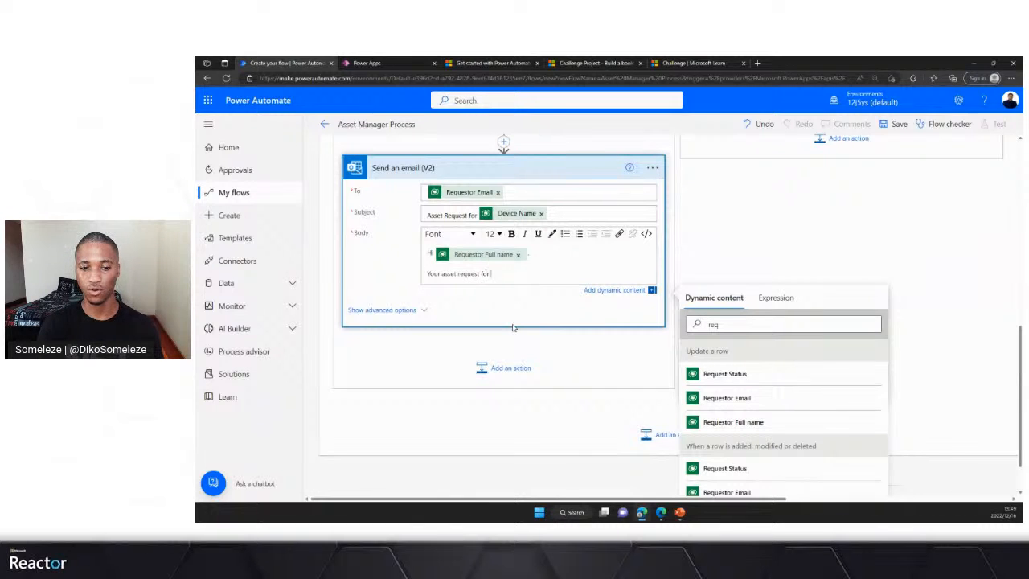
{"action": "left_click", "coordinate": [735, 324]}
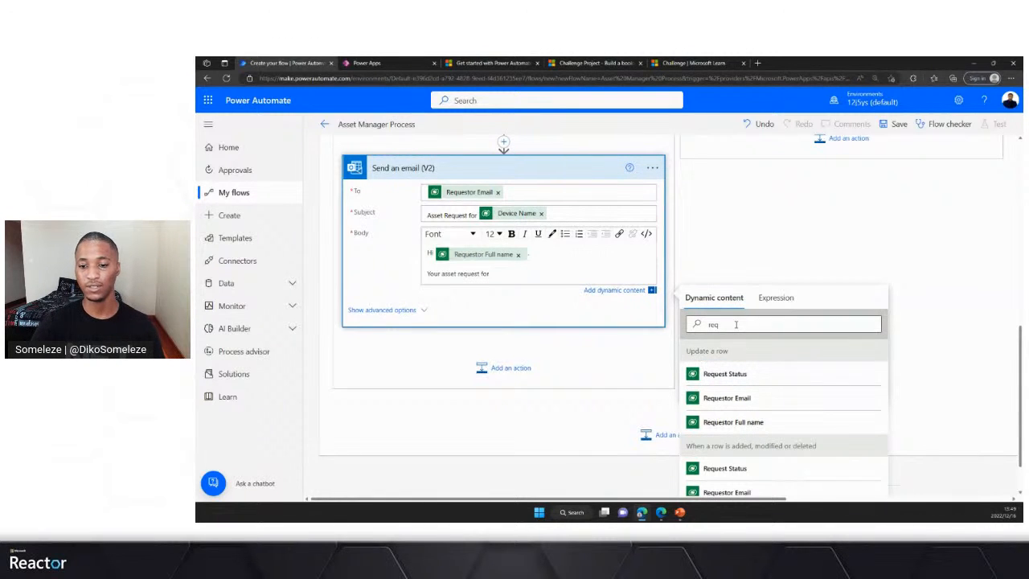
{"action": "key", "text": "BackSpace"}
{"action": "key", "text": "BackSpace"}
{"action": "key", "text": "BackSpace"}
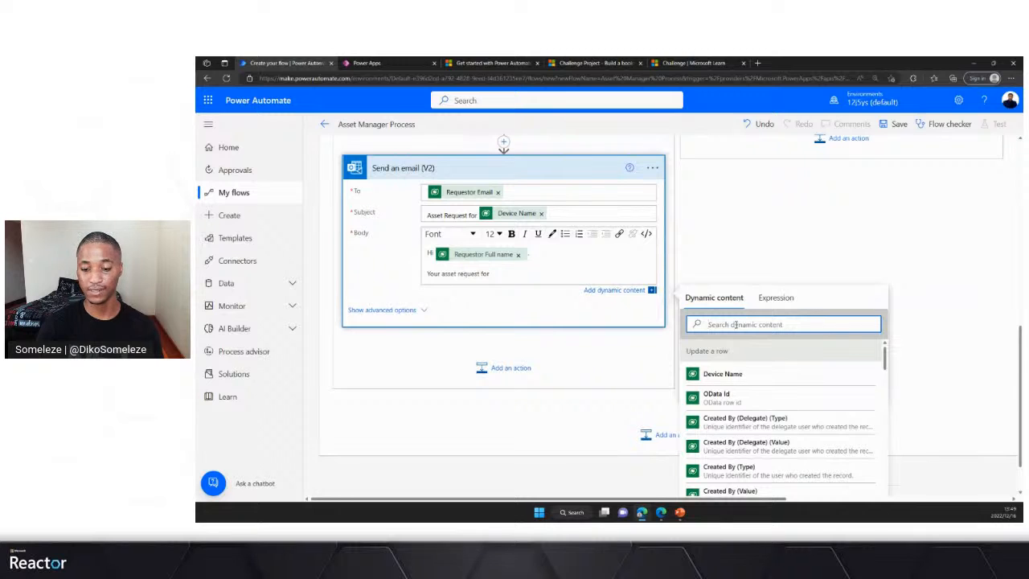
{"action": "type", "text": "de"}
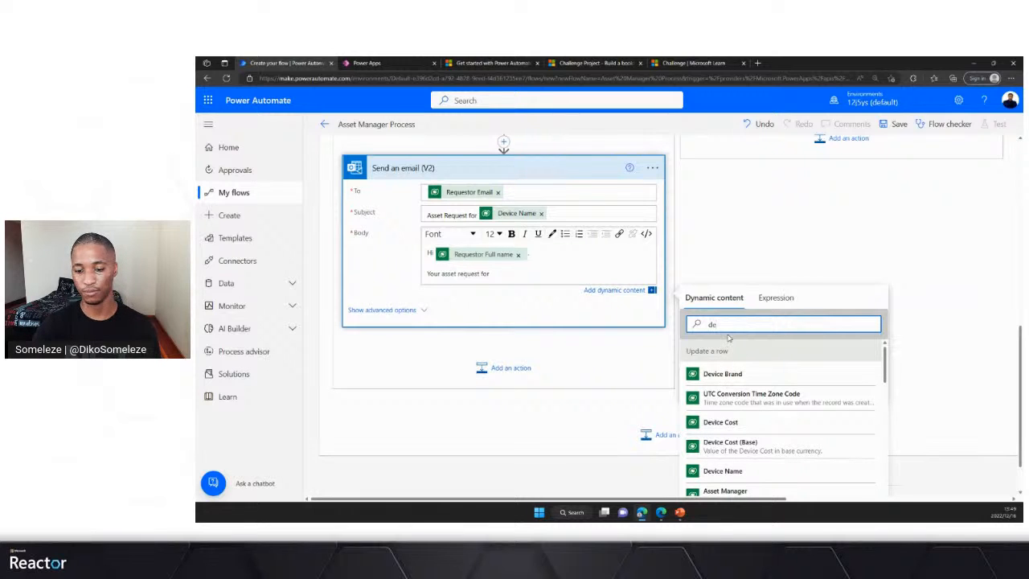
{"action": "left_click", "coordinate": [729, 472]}
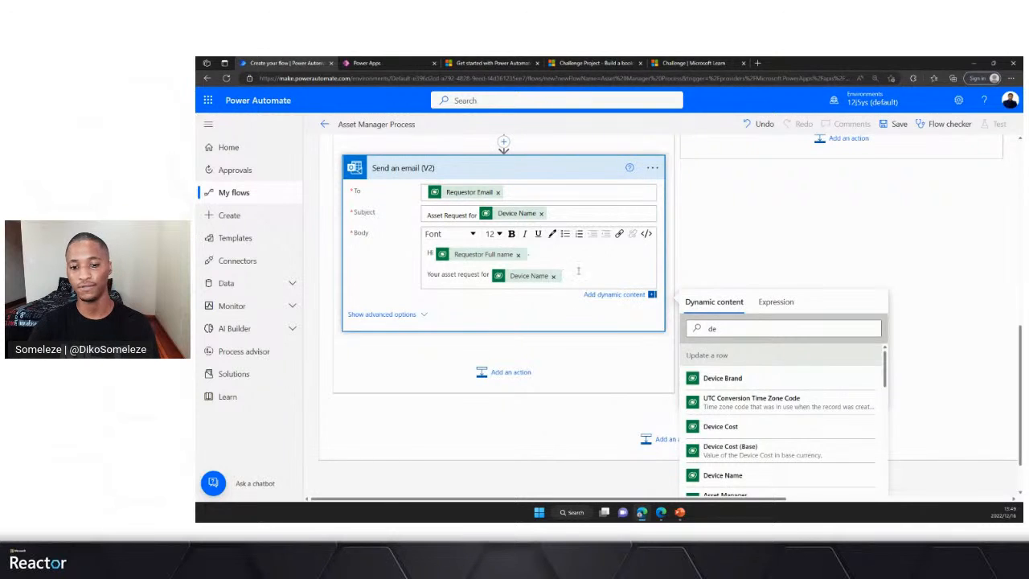
- Continue the body sentence after the Device Name token with "has been"
{"action": "type", "text": "has been"}
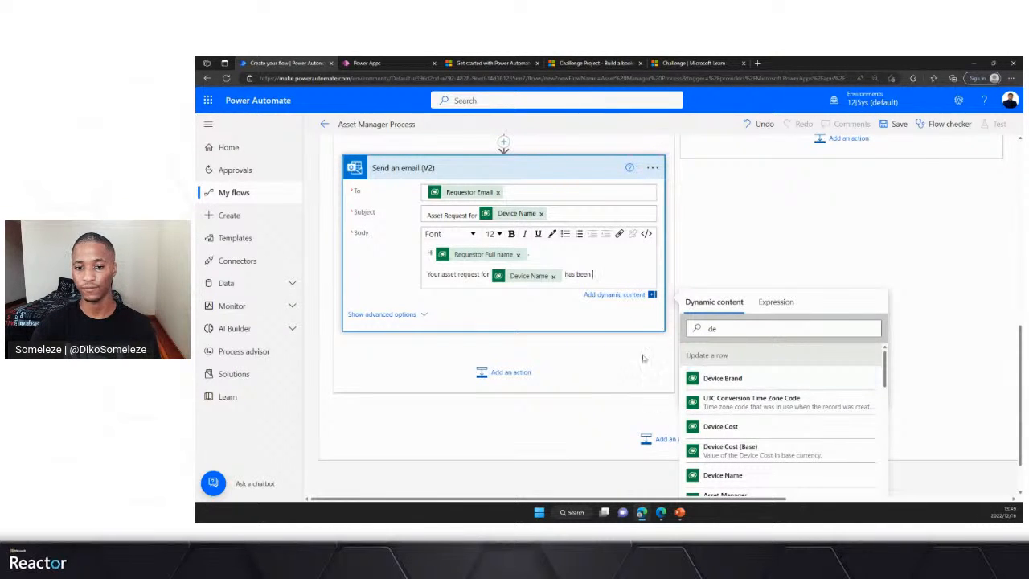
{"action": "key", "text": "BackSpace"}
{"action": "key", "text": "BackSpace"}
{"action": "key", "text": "BackSpace"}
{"action": "key", "text": "BackSpace"}
{"action": "key", "text": "BackSpace"}
{"action": "key", "text": "BackSpace"}
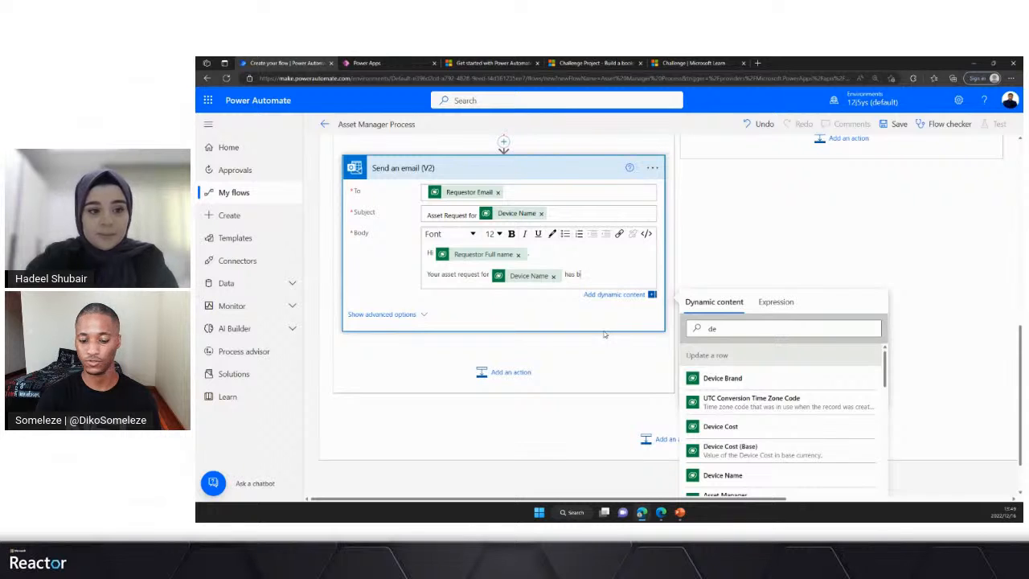
{"action": "type", "text": "been"}
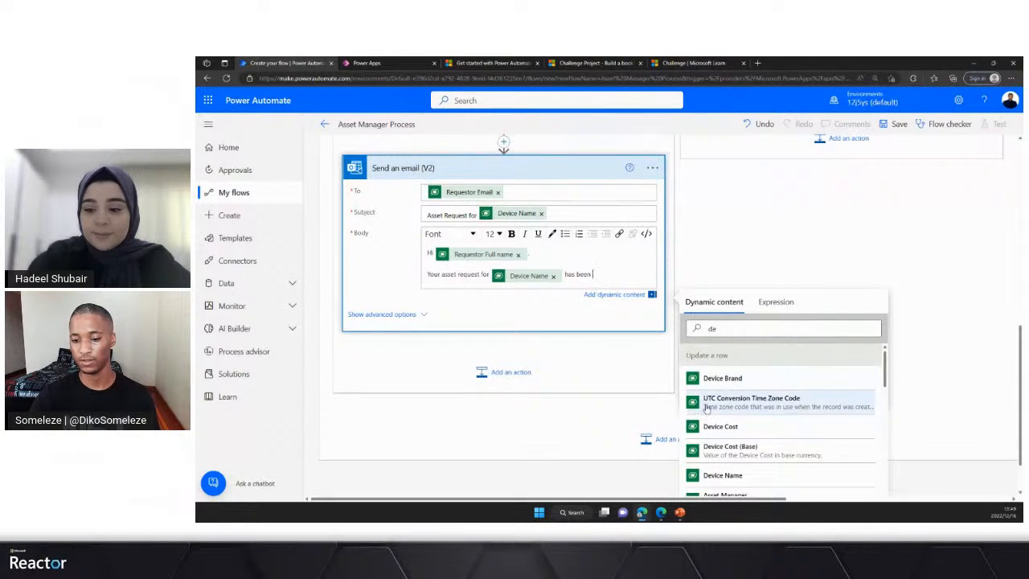
- Complete the body sentence after "has been" with Update a row's Request Status from dynamic content
{"action": "left_click", "coordinate": [748, 327]}
{"action": "key", "text": "BackSpace"}
{"action": "key", "text": "BackSpace"}
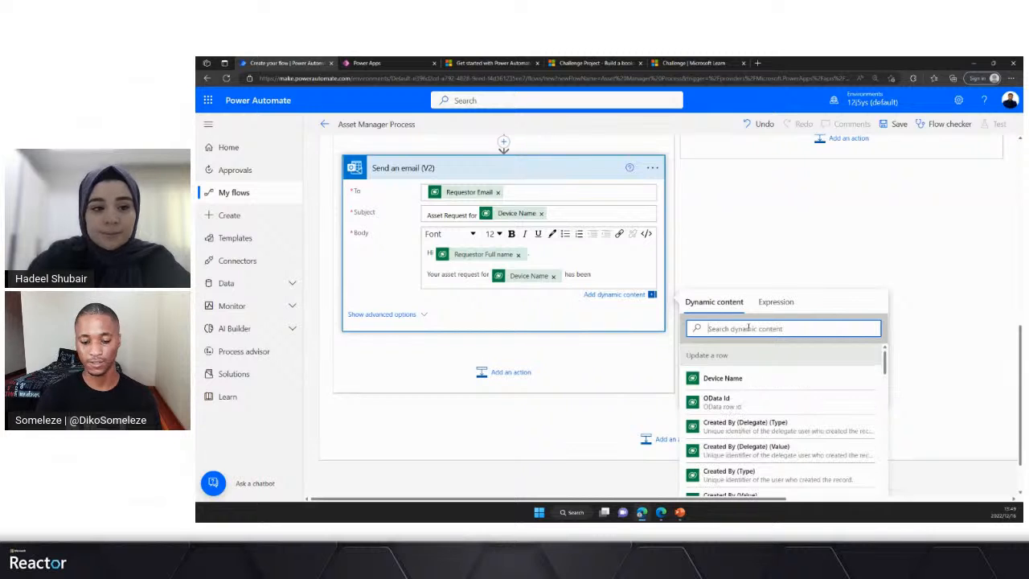
{"action": "type", "text": "reque"}
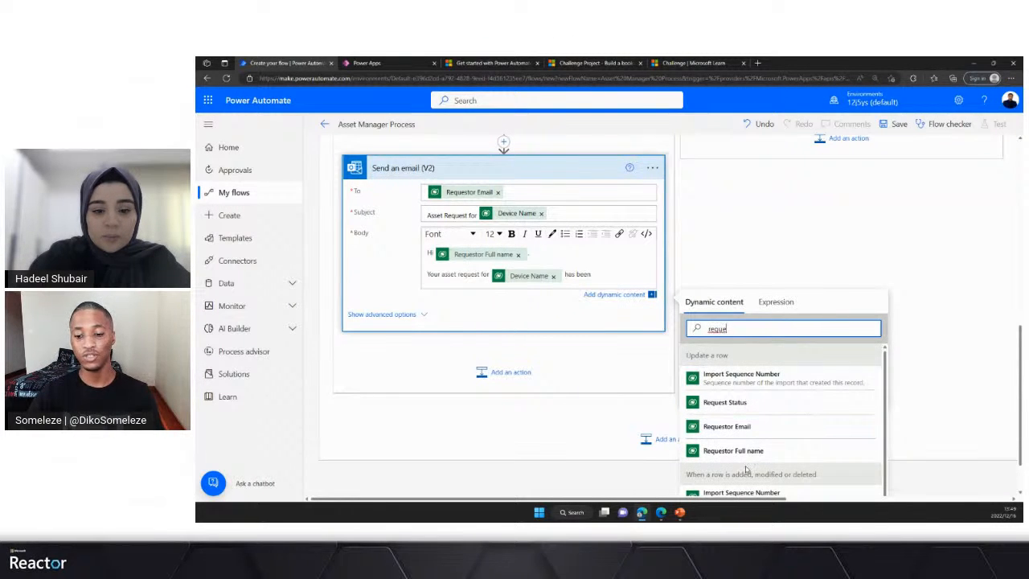
{"action": "scroll", "coordinate": [754, 454], "scroll_direction": "down", "scroll_amount": 3}
{"action": "scroll", "coordinate": [753, 417], "scroll_direction": "up", "scroll_amount": 1}
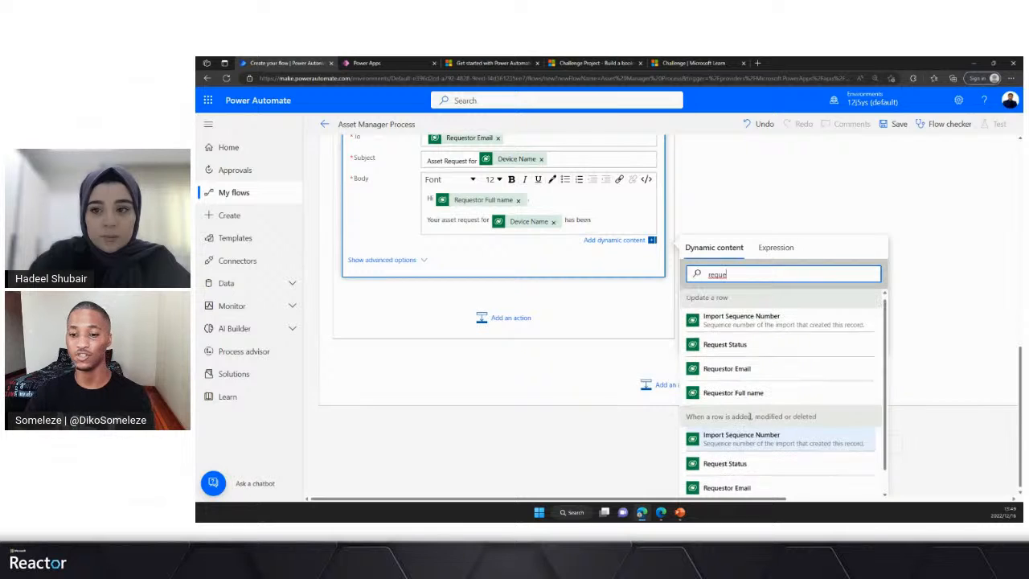
{"action": "scroll", "coordinate": [732, 406], "scroll_direction": "up", "scroll_amount": 1}
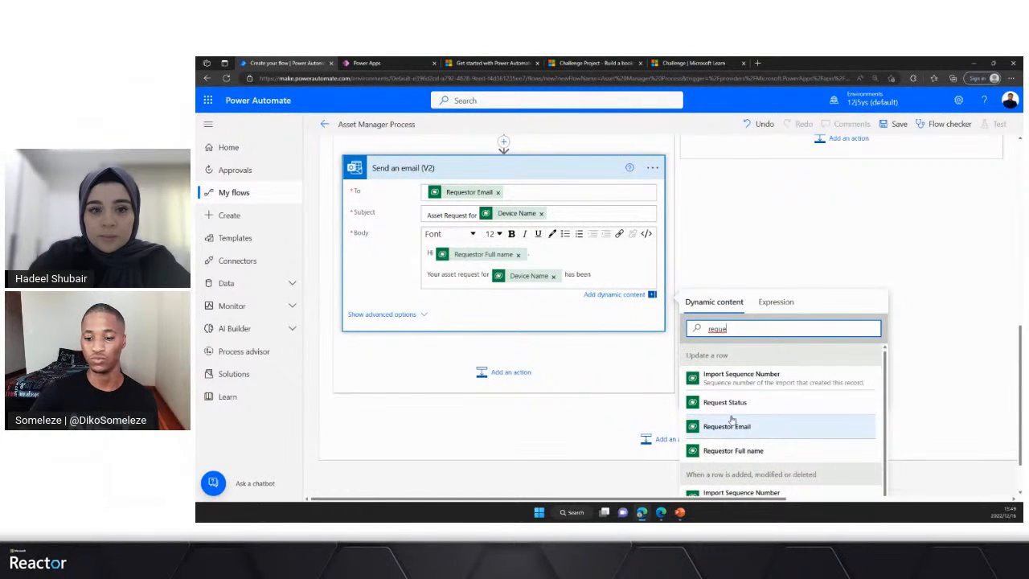
{"action": "left_click", "coordinate": [755, 409]}
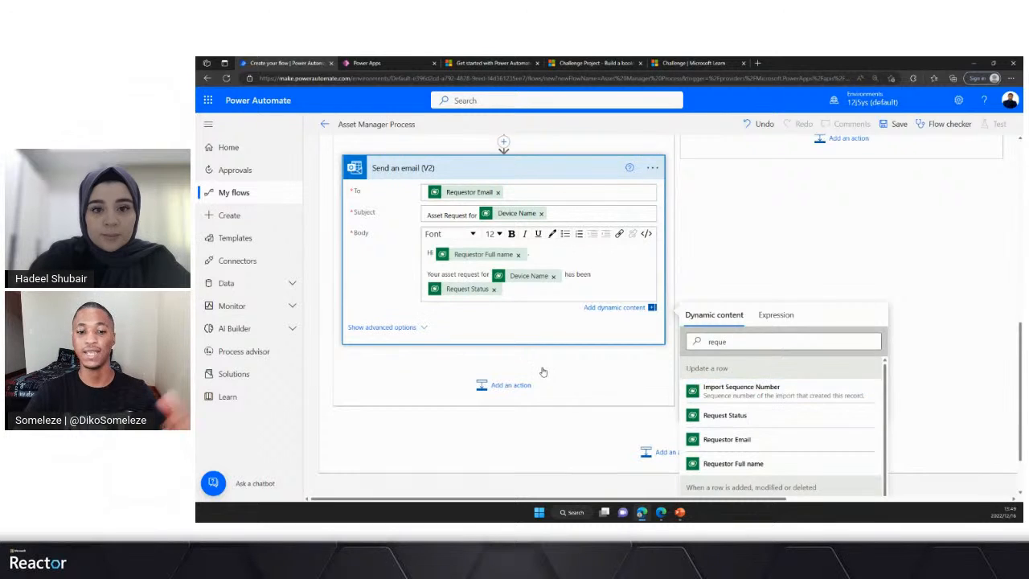
{"action": "scroll", "coordinate": [481, 252], "scroll_direction": "up", "scroll_amount": 2}
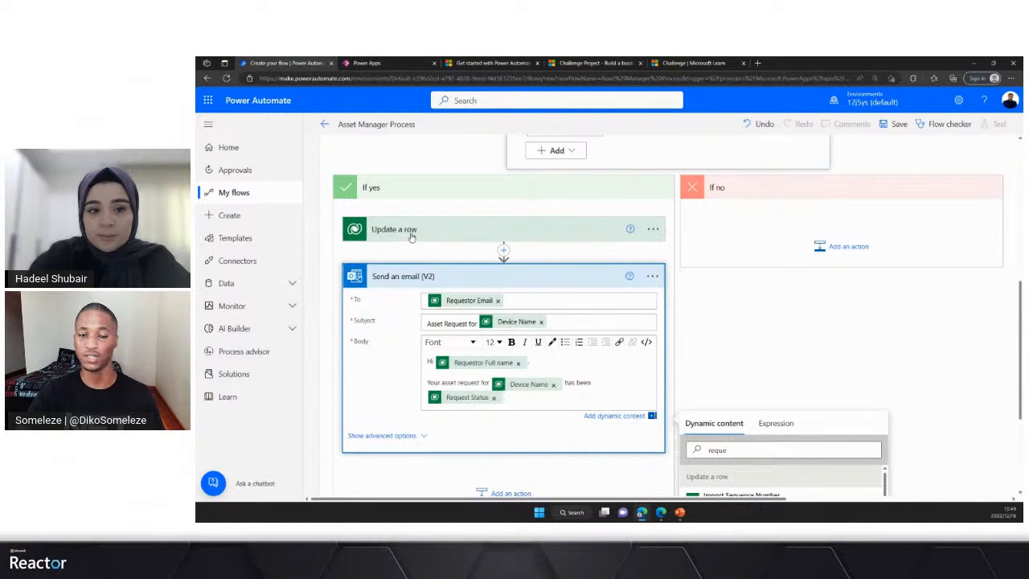
{"action": "scroll", "coordinate": [424, 240], "scroll_direction": "down", "scroll_amount": 1}
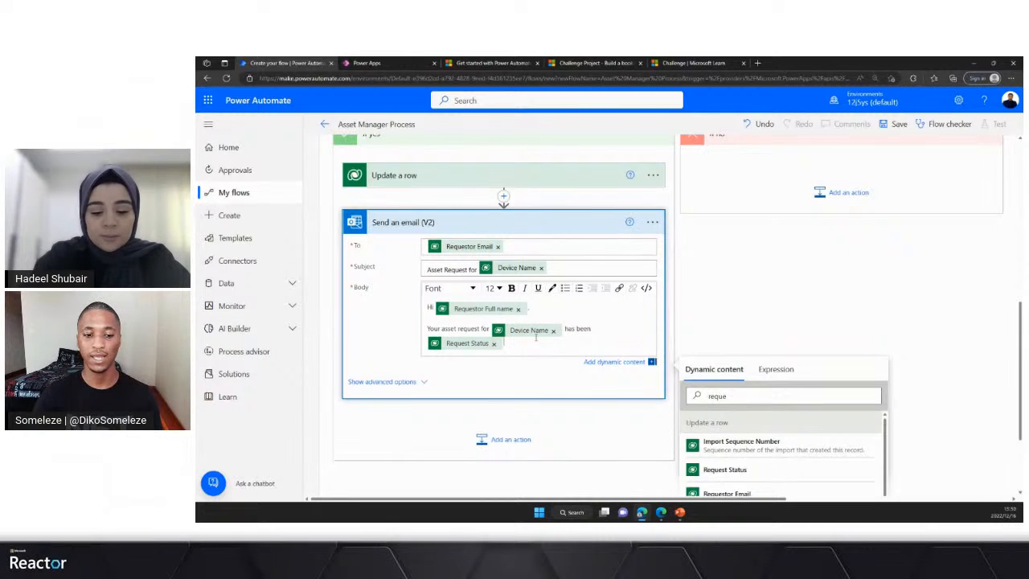
- Add a body line reading "Reason: There was no proof of payment or receipt attached" with the word "Reason" in bold
{"action": "key", "text": "Return"}
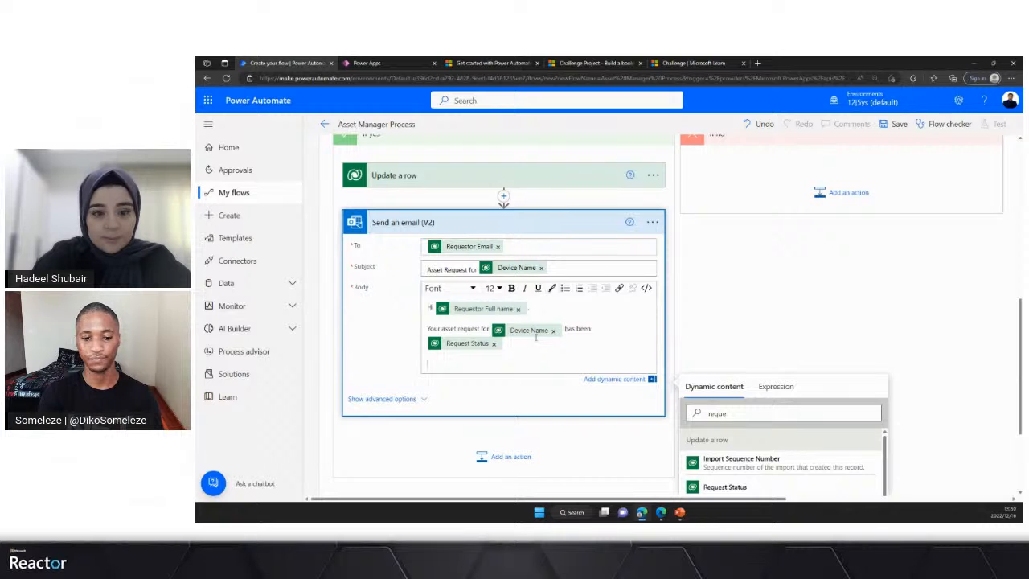
{"action": "type", "text": "R"}
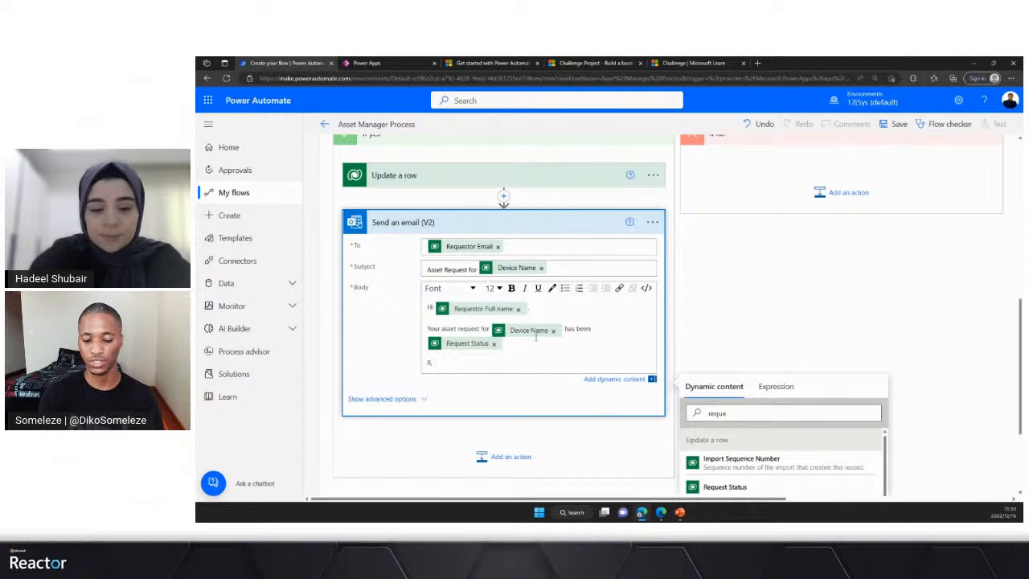
{"action": "type", "text": "ec"}
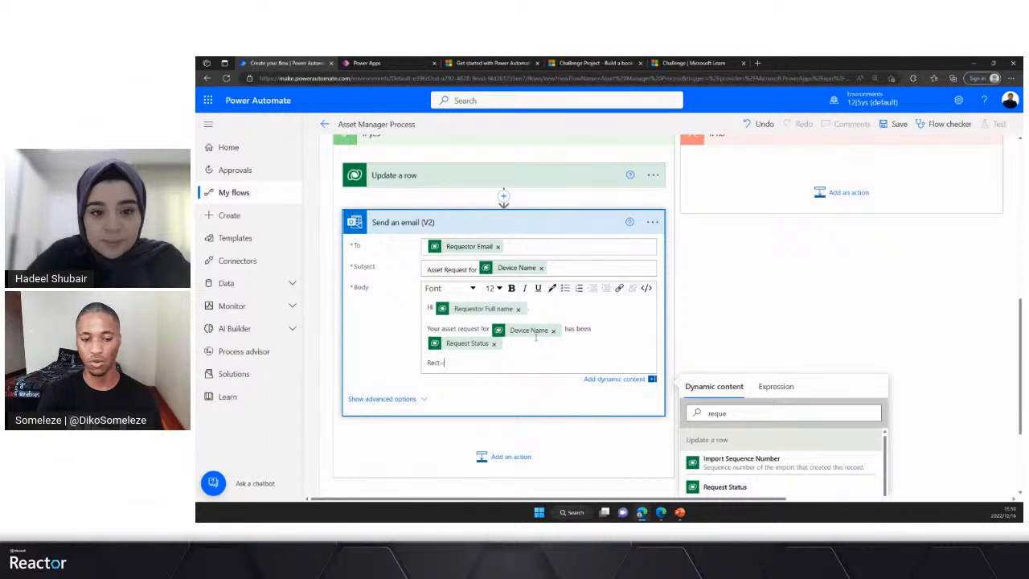
{"action": "key", "text": "BackSpace"}
{"action": "key", "text": "BackSpace"}
{"action": "type", "text": "eason"}
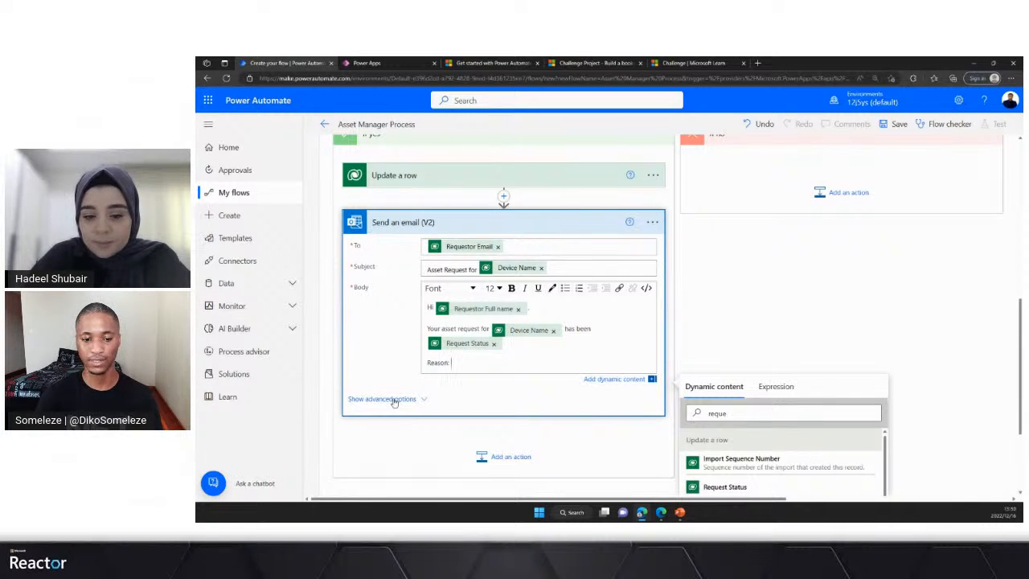
{"action": "type", "text": ": There was"}
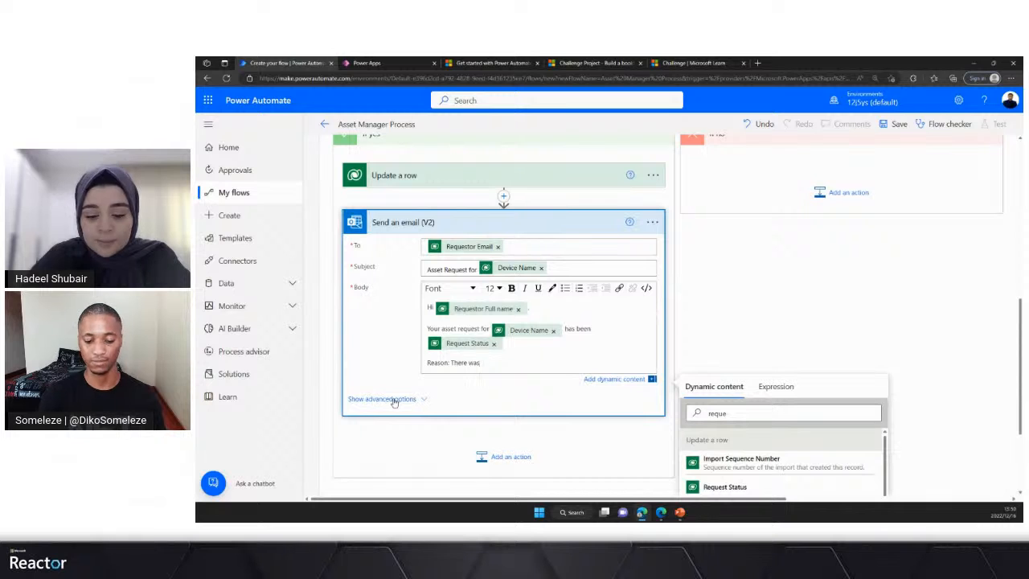
{"action": "type", "text": "no"}
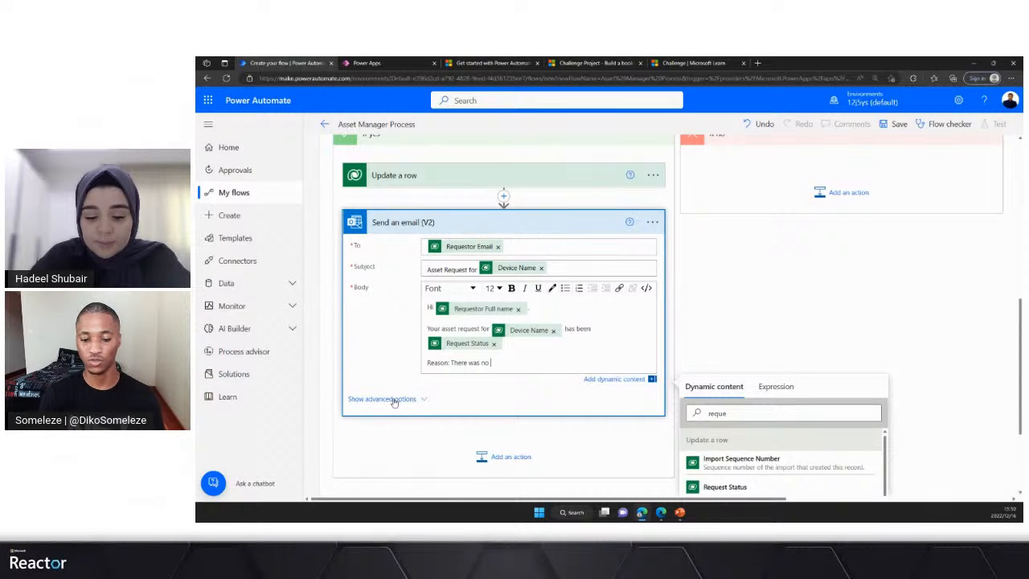
{"action": "type", "text": " pr"}
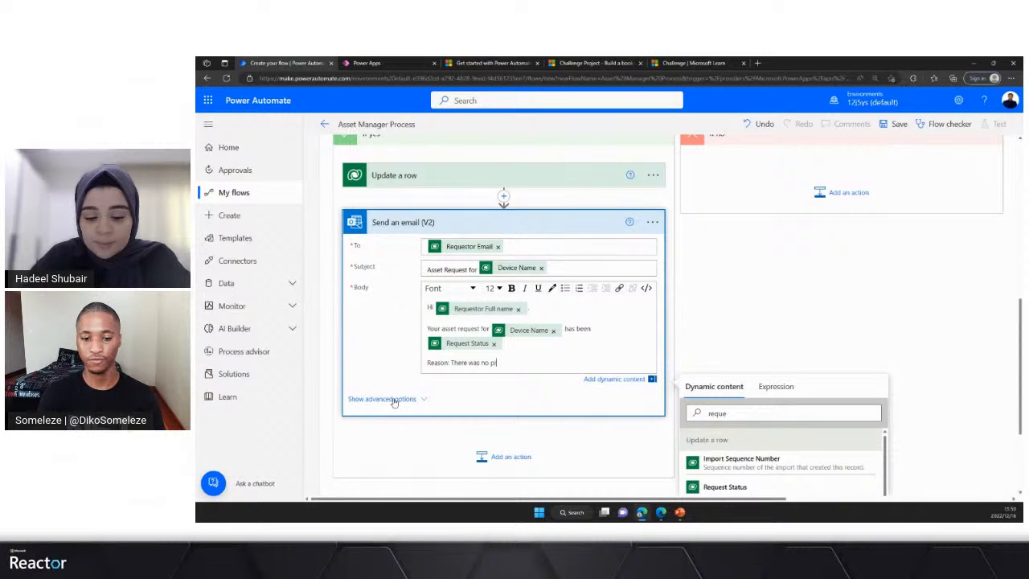
{"action": "type", "text": "oc"}
{"action": "type", "text": "oof"}
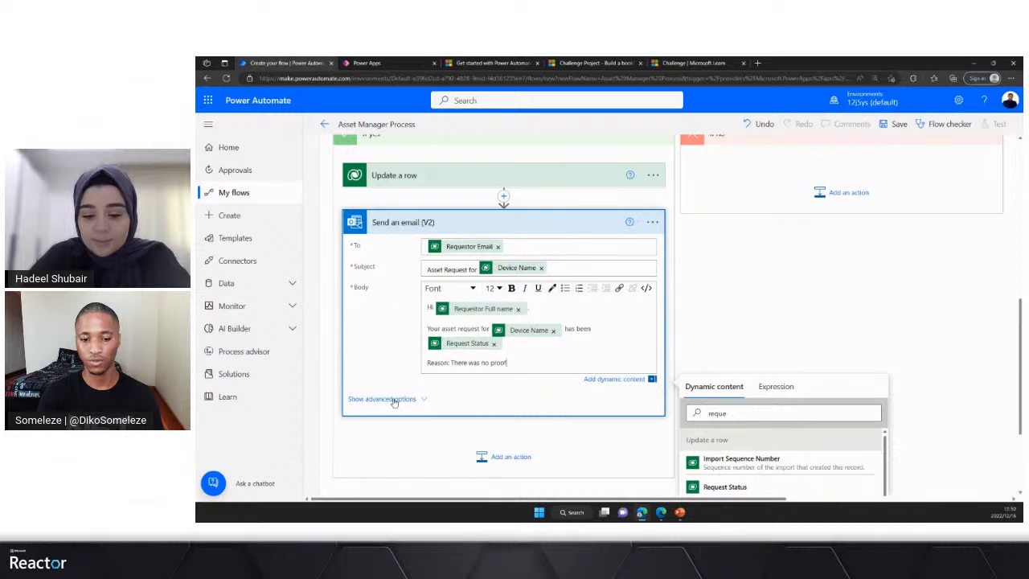
{"action": "type", "text": " of pa"}
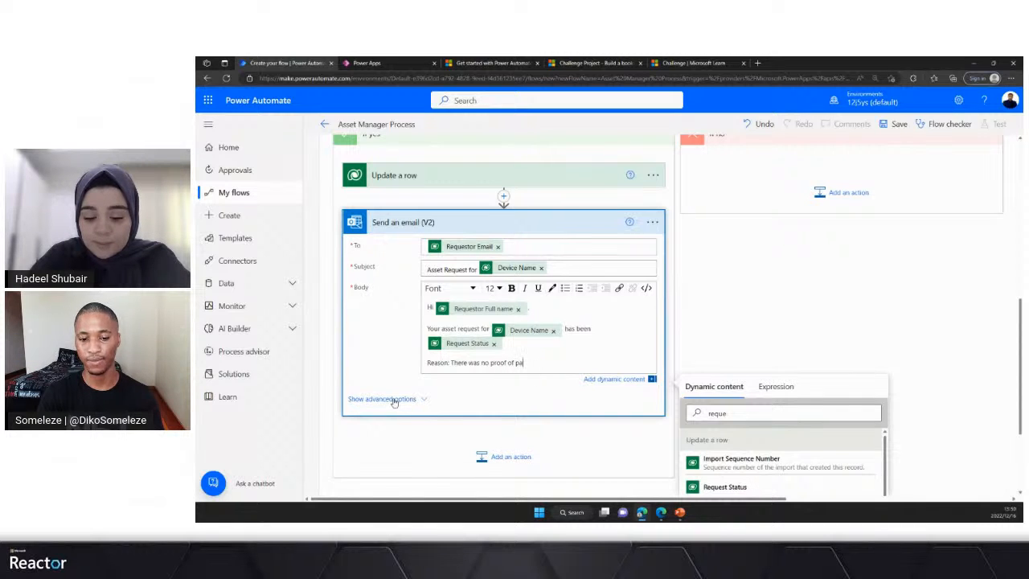
{"action": "type", "text": "yment or receip"}
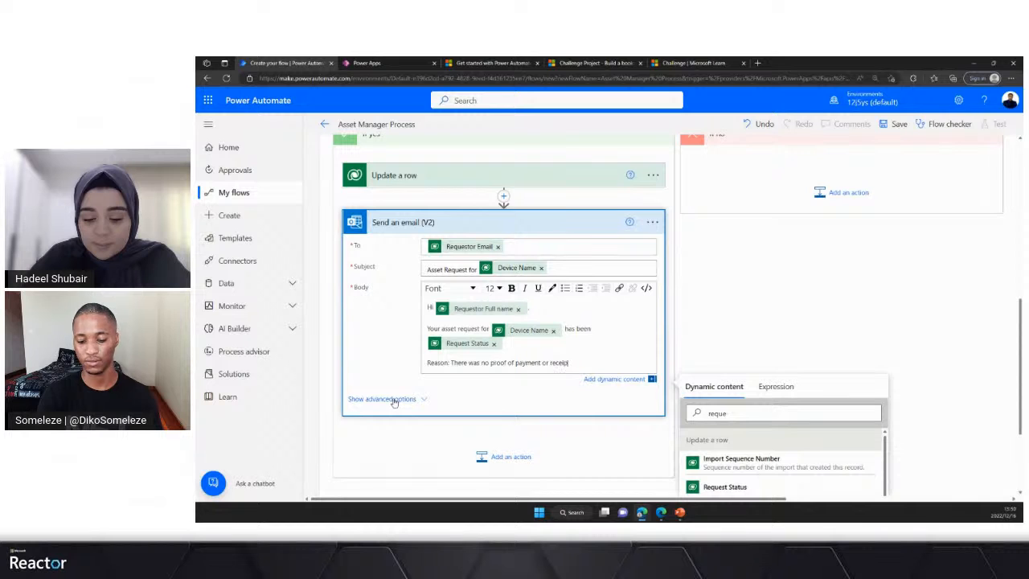
{"action": "type", "text": "t attached"}
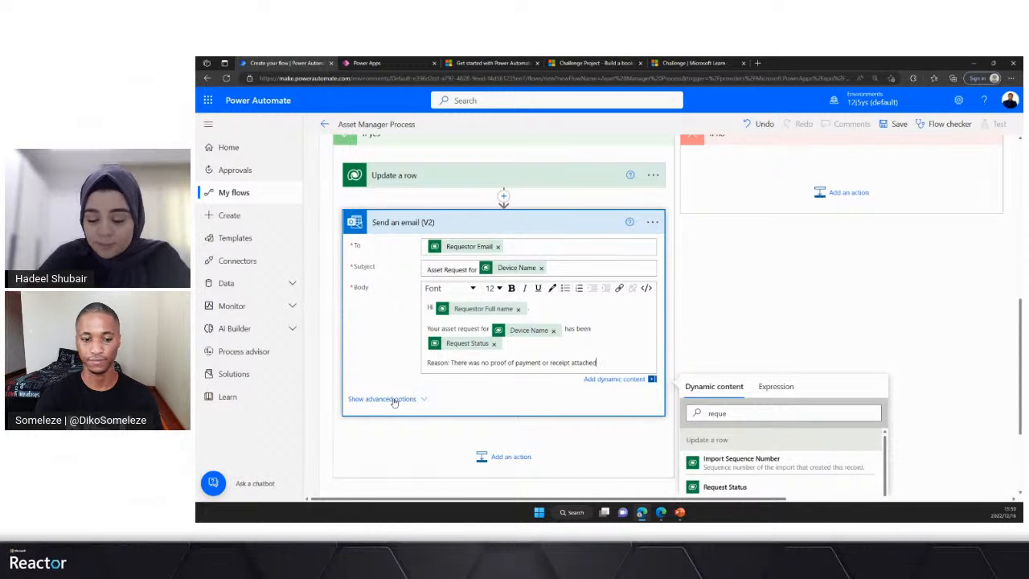
{"action": "left_click_drag", "start_coordinate": [426, 364], "coordinate": [449, 363]}
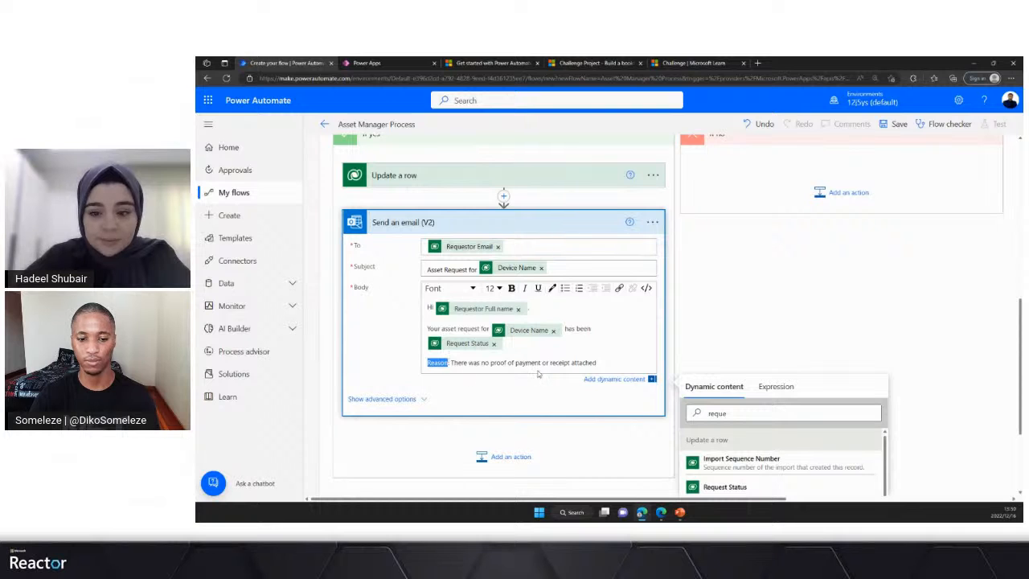
{"action": "left_click", "coordinate": [511, 289]}
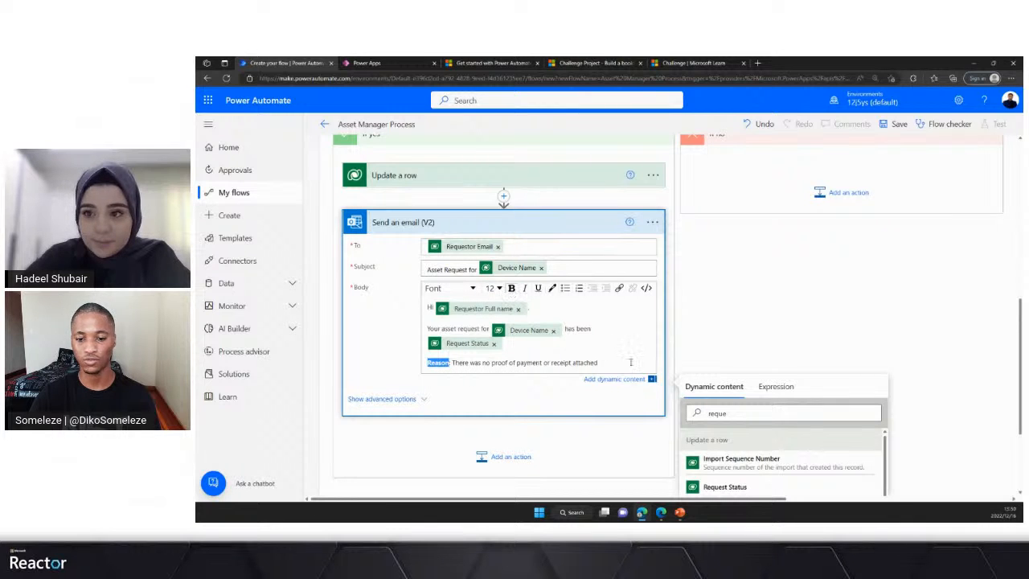
- Add a body line reading "Take action: Please attach a receipt" with the words "Take action" in bold
{"action": "left_click", "coordinate": [606, 363]}
{"action": "key", "text": "Return"}
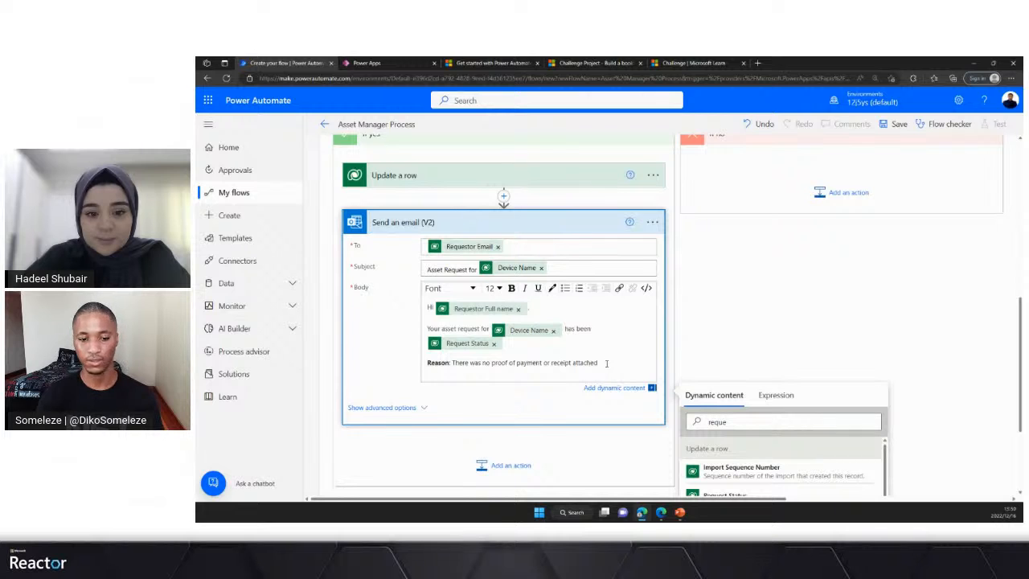
{"action": "type", "text": "Take a"}
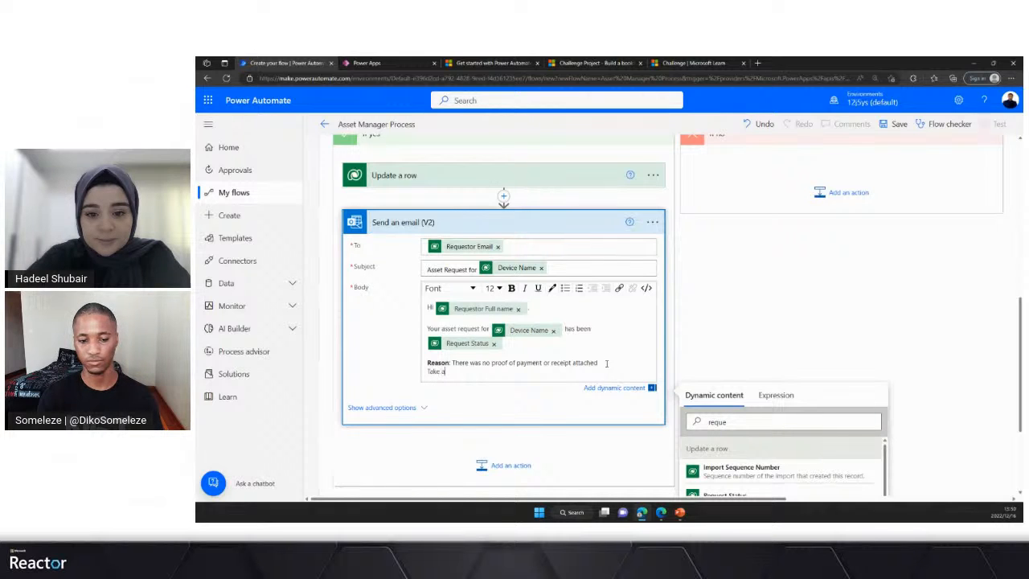
{"action": "type", "text": "ction"}
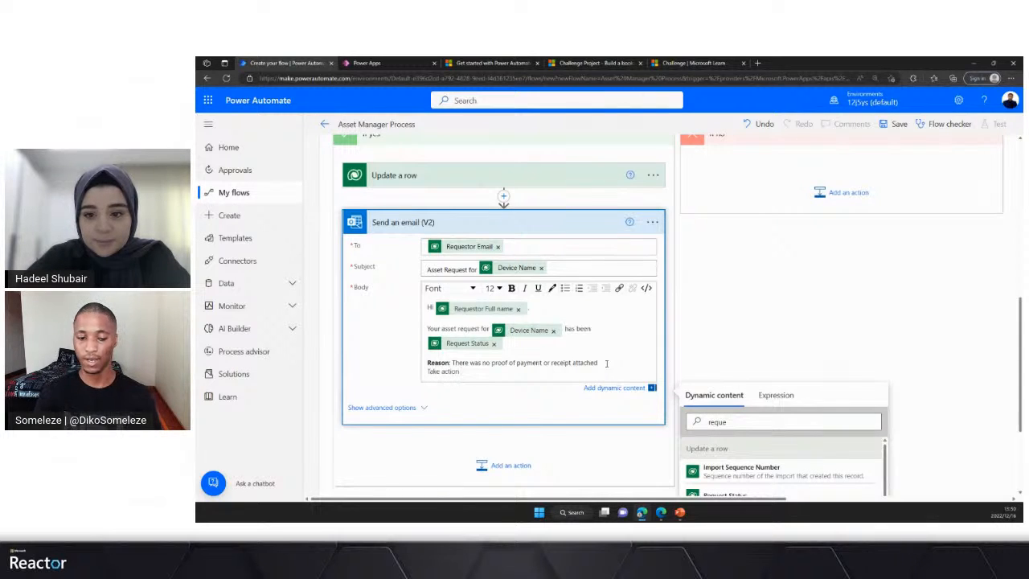
{"action": "type", "text": ":"}
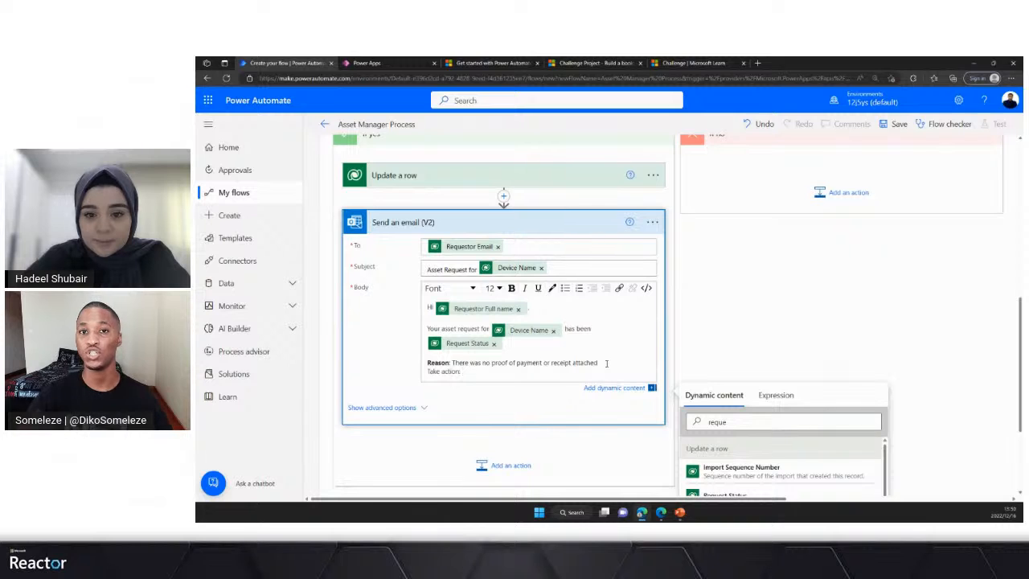
{"action": "type", "text": " Ple"}
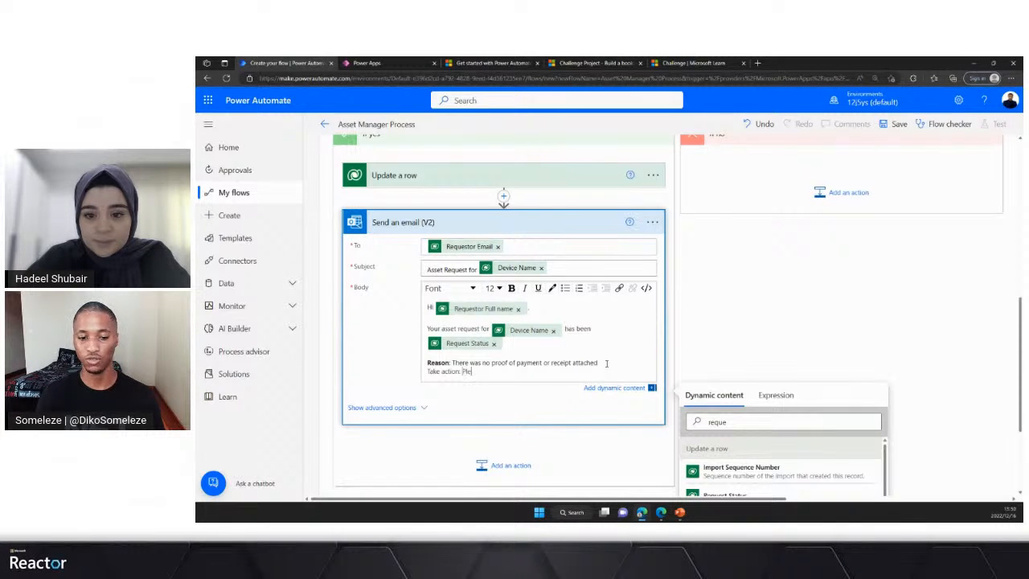
{"action": "type", "text": "ase attache"}
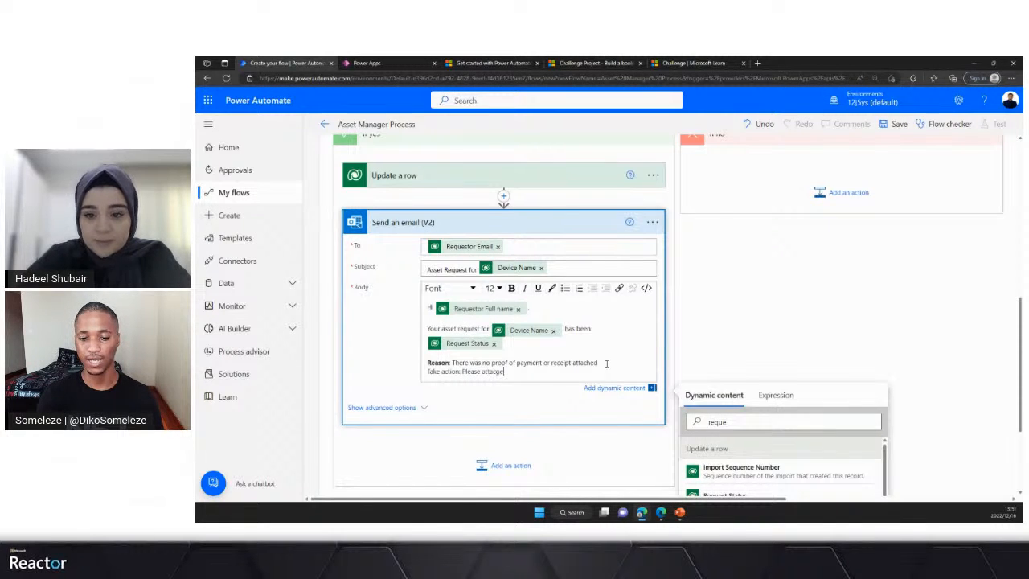
{"action": "type", "text": " a receipt"}
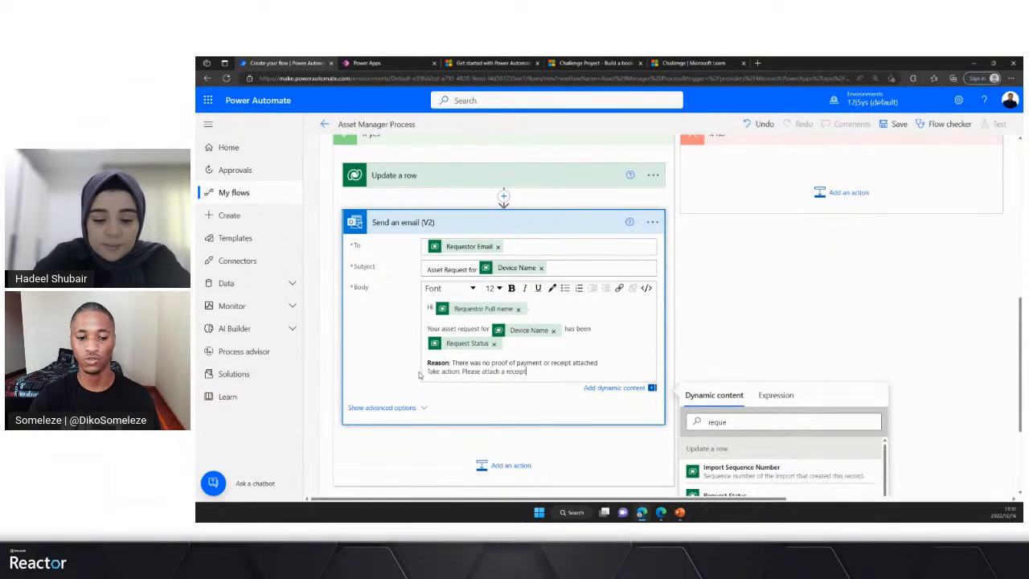
{"action": "left_click_drag", "start_coordinate": [429, 371], "coordinate": [460, 371]}
{"action": "left_click", "coordinate": [512, 291]}
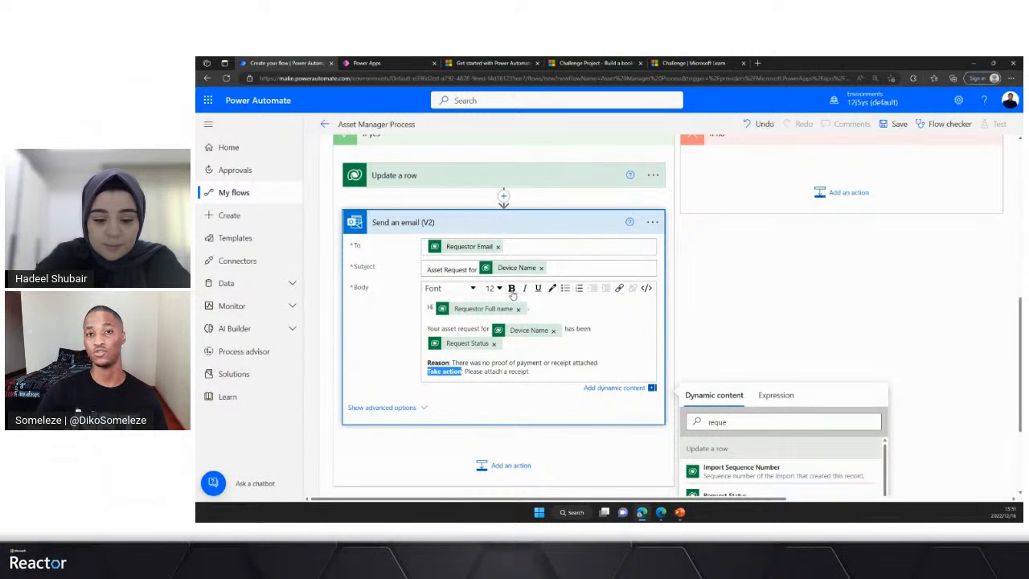
- Copy the Update a row action in Condition 2's If yes branch to the flow clipboard
{"action": "scroll", "coordinate": [498, 321], "scroll_direction": "up", "scroll_amount": 5}
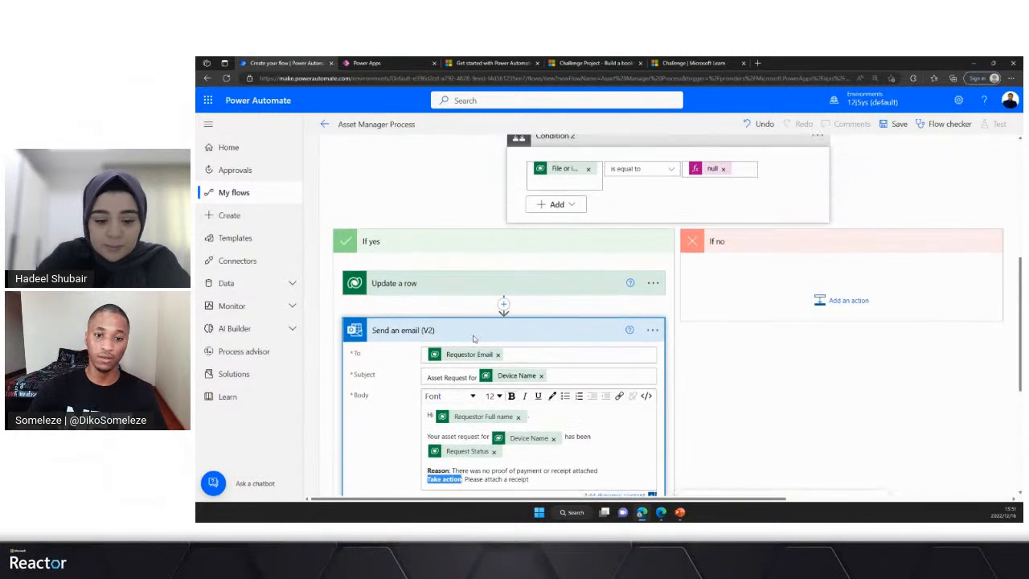
{"action": "scroll", "coordinate": [484, 354], "scroll_direction": "down", "scroll_amount": 1}
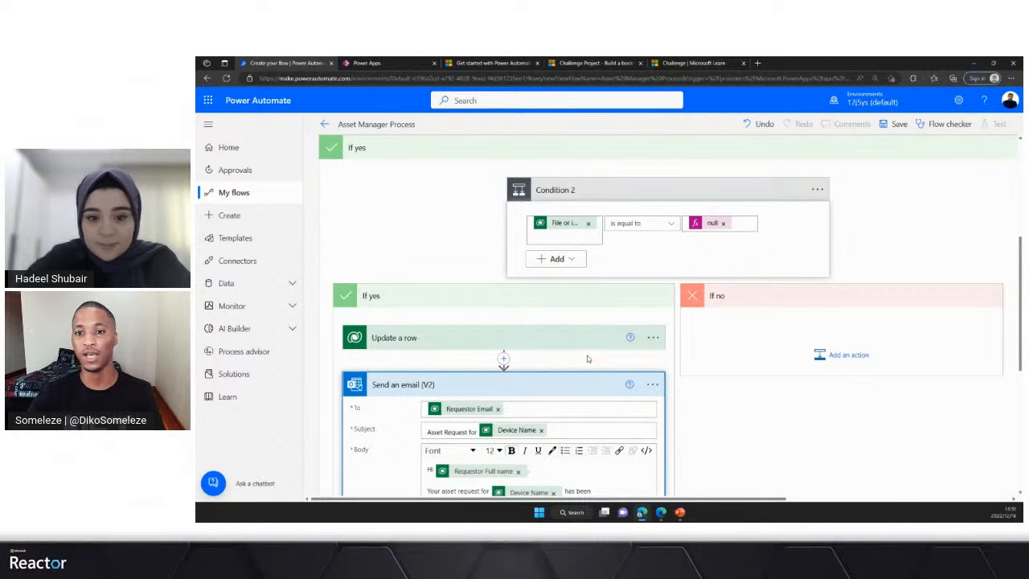
{"action": "scroll", "coordinate": [587, 359], "scroll_direction": "down", "scroll_amount": 1}
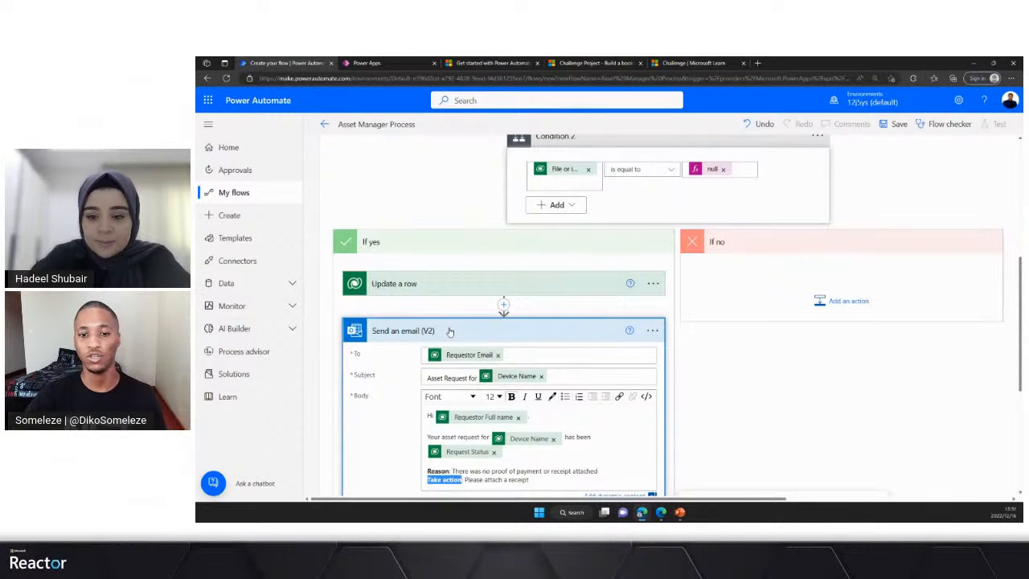
{"action": "left_click", "coordinate": [652, 283]}
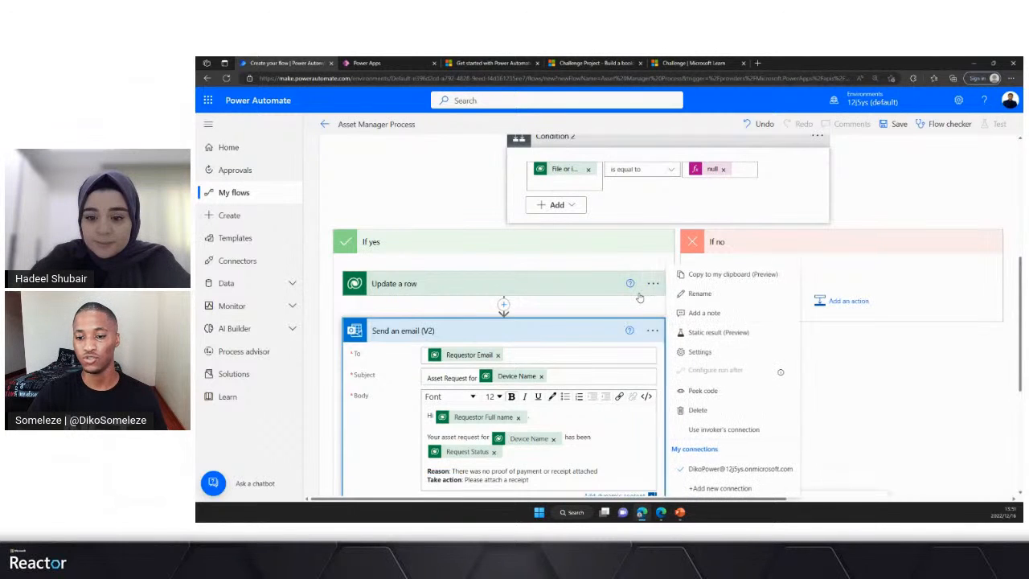
{"action": "left_click", "coordinate": [721, 275]}
{"action": "left_click", "coordinate": [650, 284]}
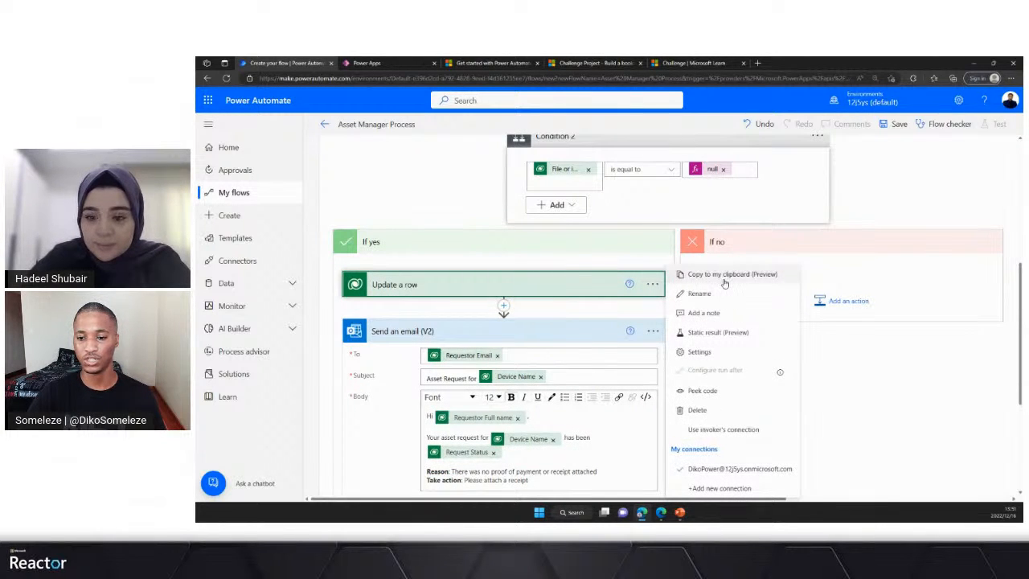
{"action": "left_click", "coordinate": [721, 275]}
{"action": "left_click", "coordinate": [836, 303]}
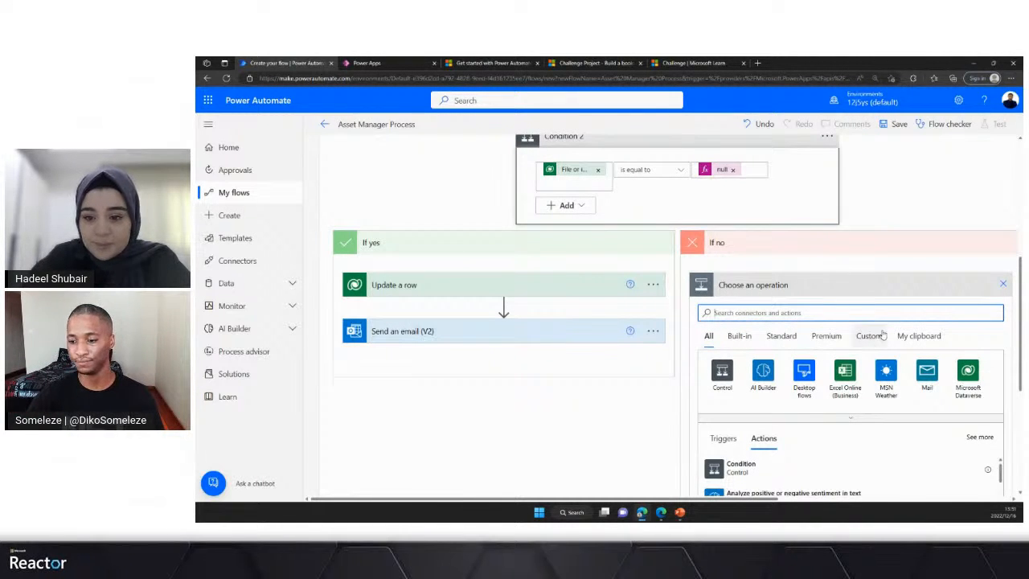
{"action": "left_click", "coordinate": [919, 335]}
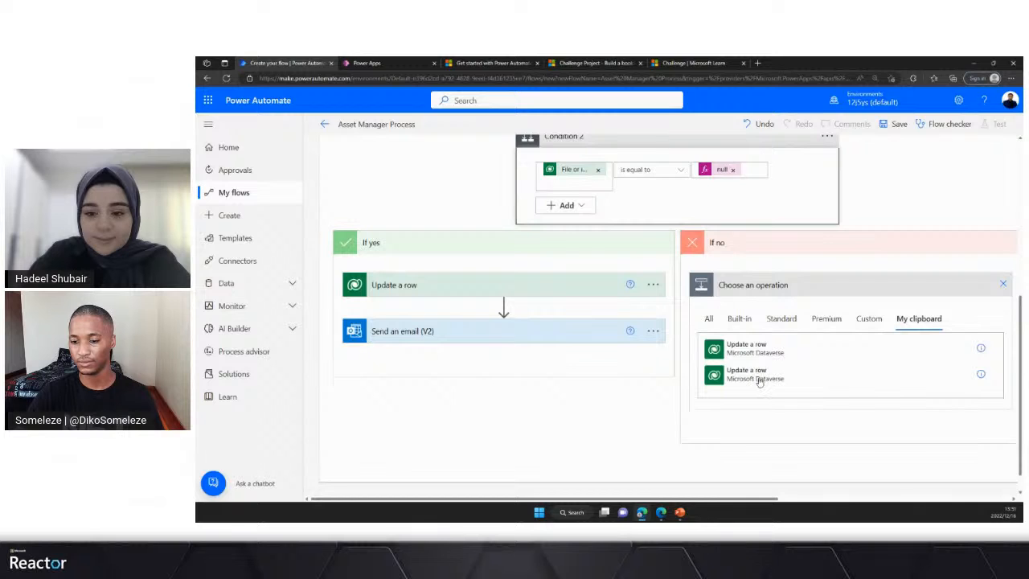
{"action": "left_click", "coordinate": [1005, 284]}
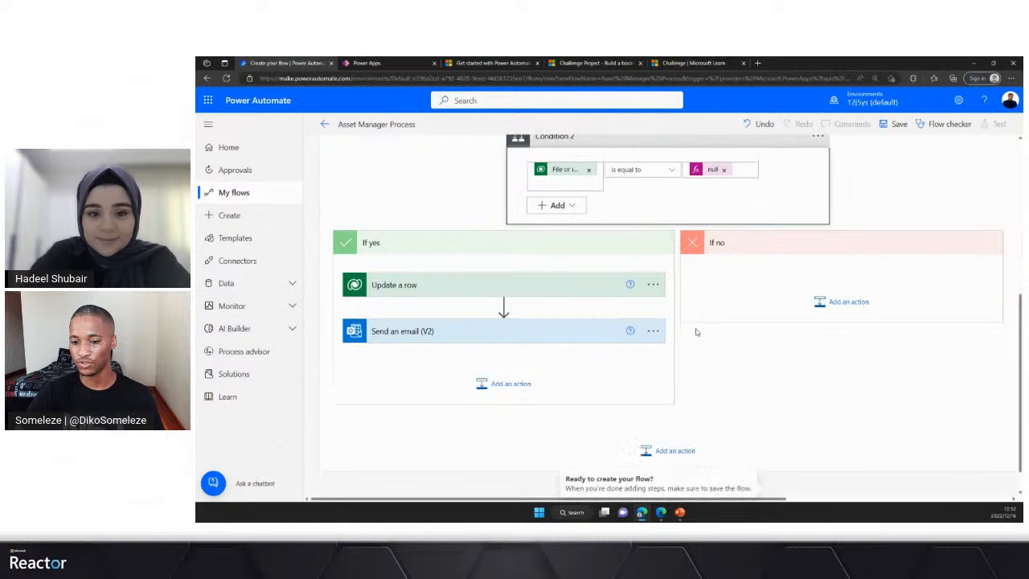
- Add a Microsoft Dataverse Update a row action to Condition 2's If no branch
{"action": "left_click", "coordinate": [829, 319]}
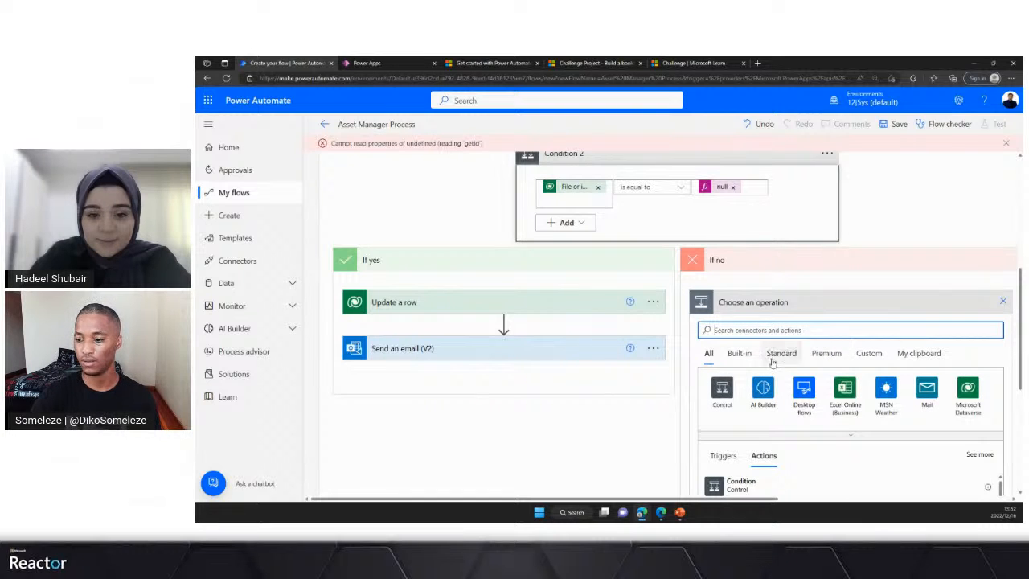
{"action": "left_click", "coordinate": [967, 393]}
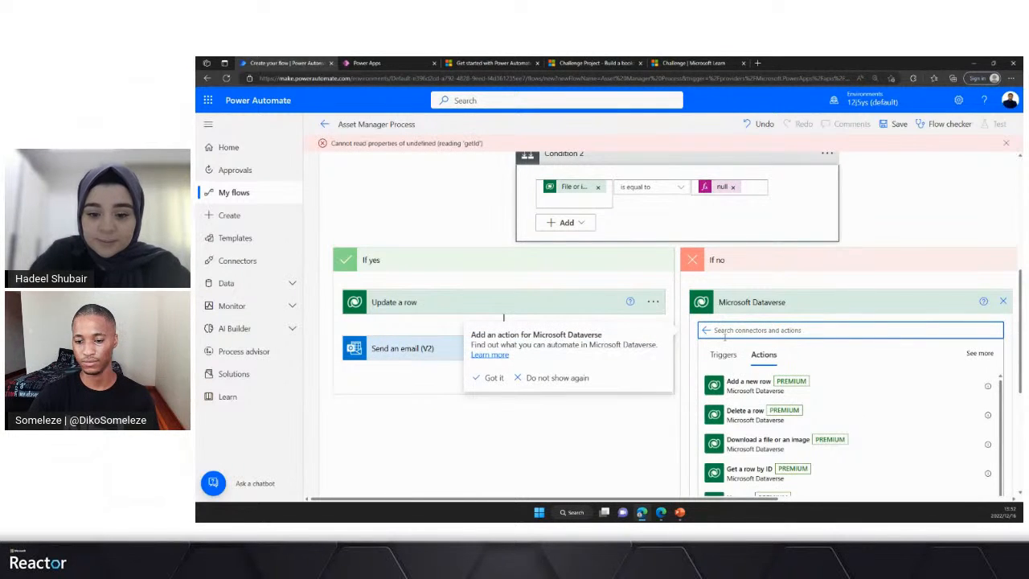
{"action": "type", "text": "update"}
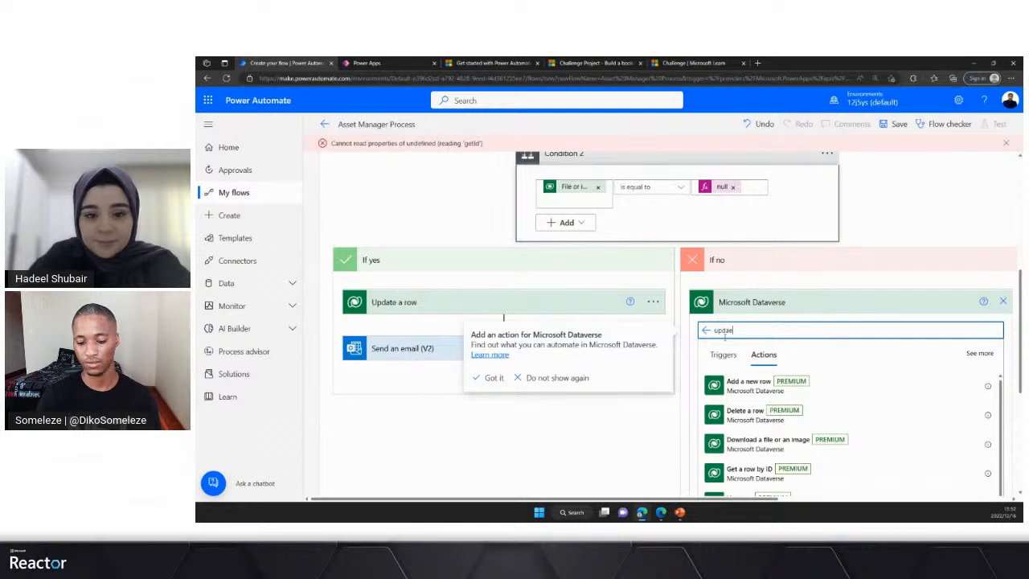
{"action": "key", "text": "BackSpace"}
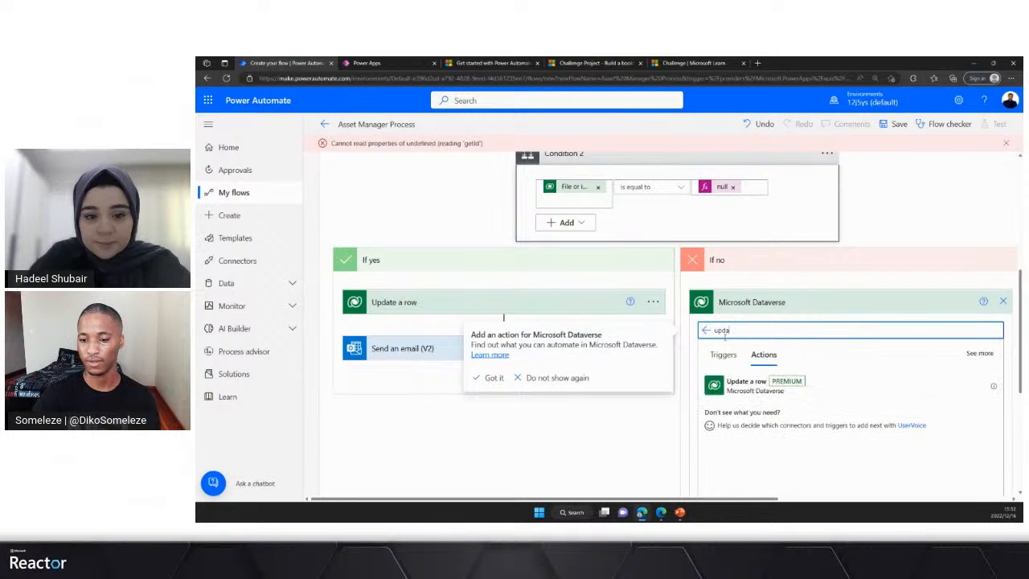
{"action": "left_click", "coordinate": [747, 384]}
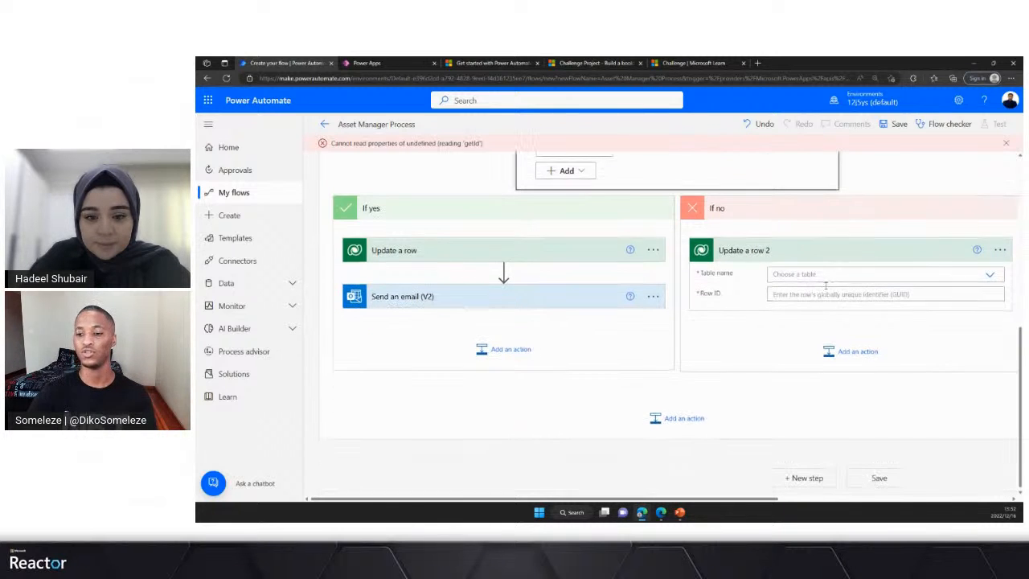
- Set the If no branch's Update a row table to Asset Managers and its Row ID to the trigger's Asset Manager identifier
{"action": "left_click", "coordinate": [783, 274]}
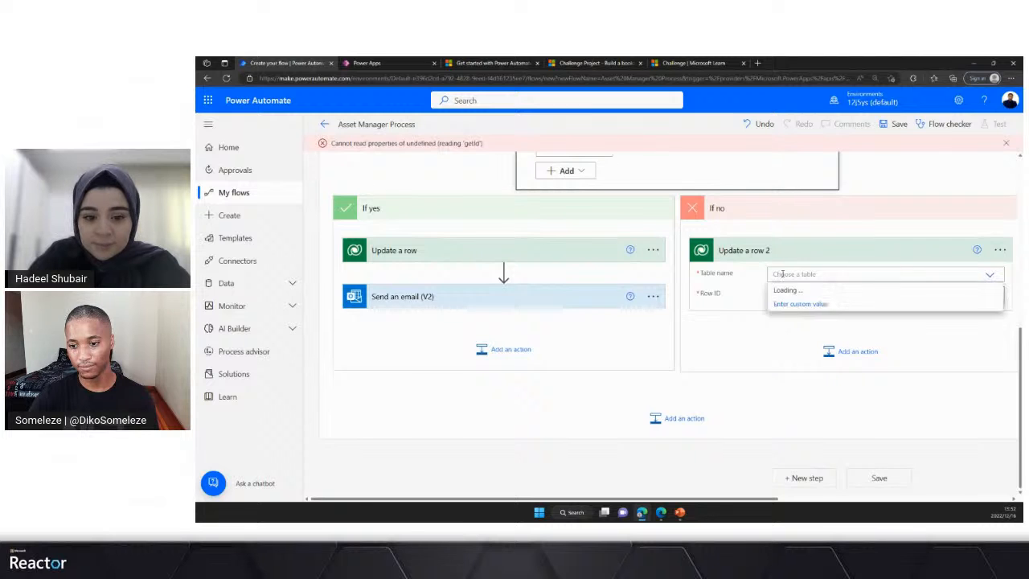
{"action": "type", "text": "asste"}
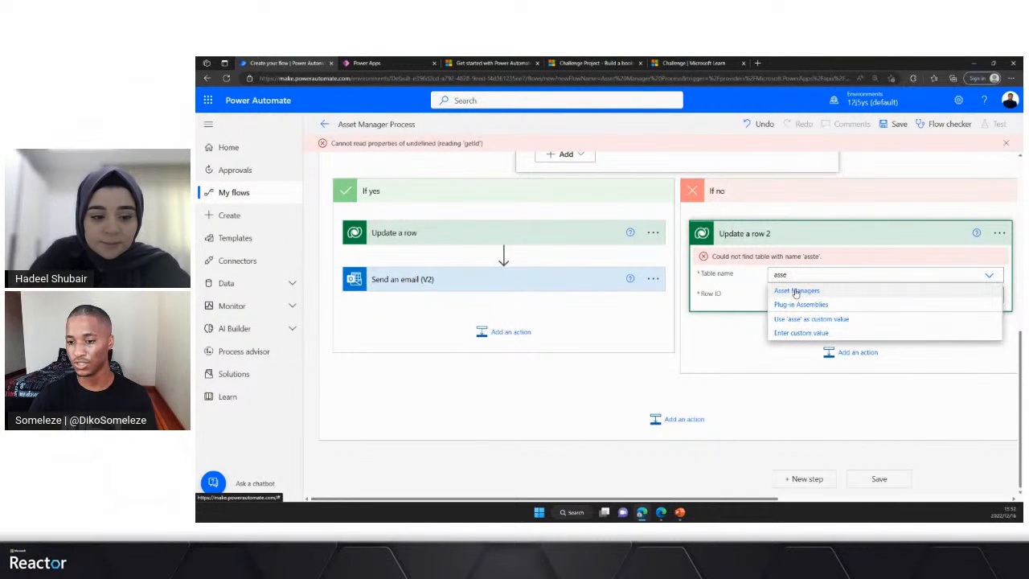
{"action": "left_click", "coordinate": [792, 293]}
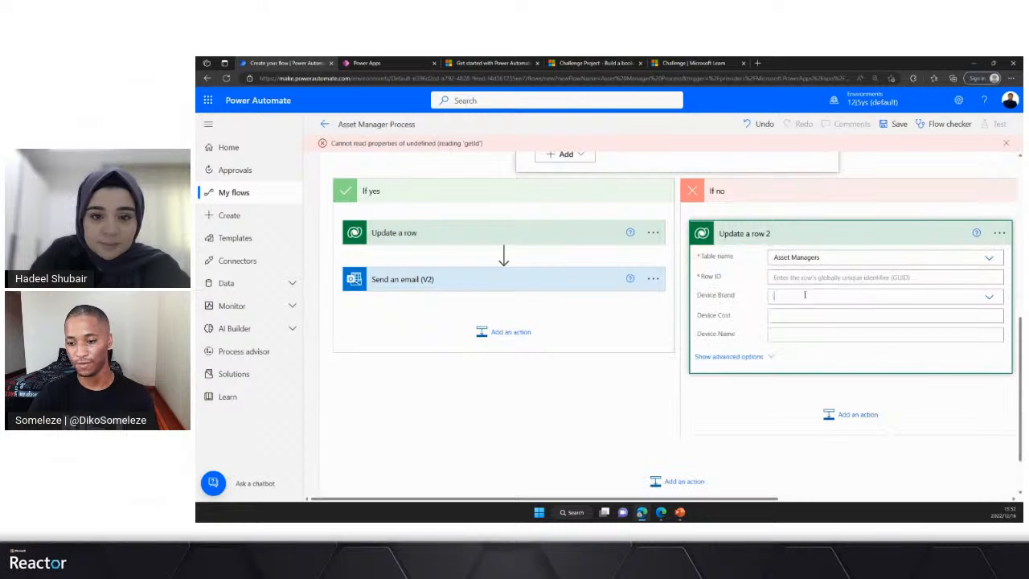
{"action": "left_click", "coordinate": [798, 295]}
{"action": "left_click", "coordinate": [792, 277]}
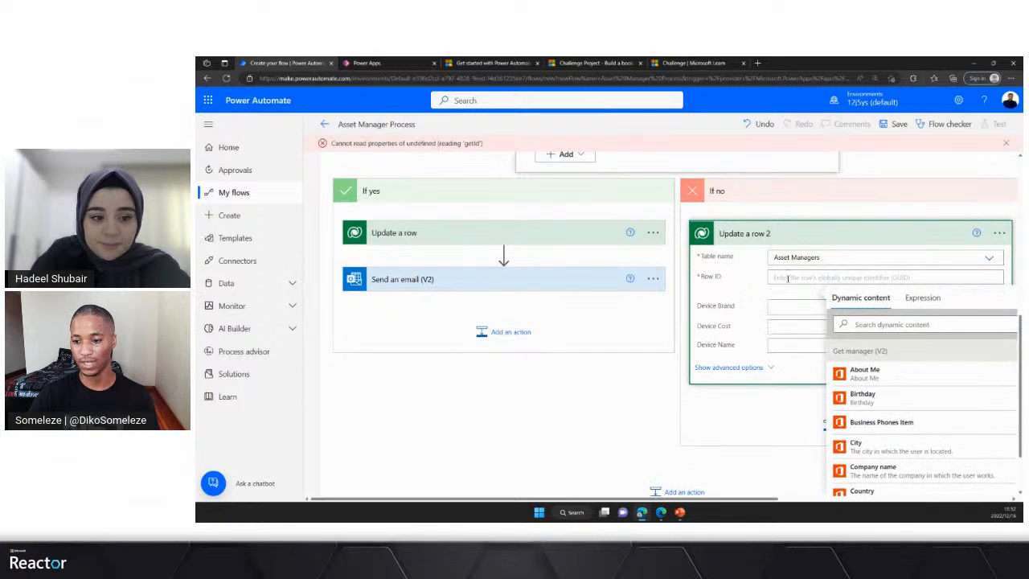
{"action": "left_click", "coordinate": [870, 325]}
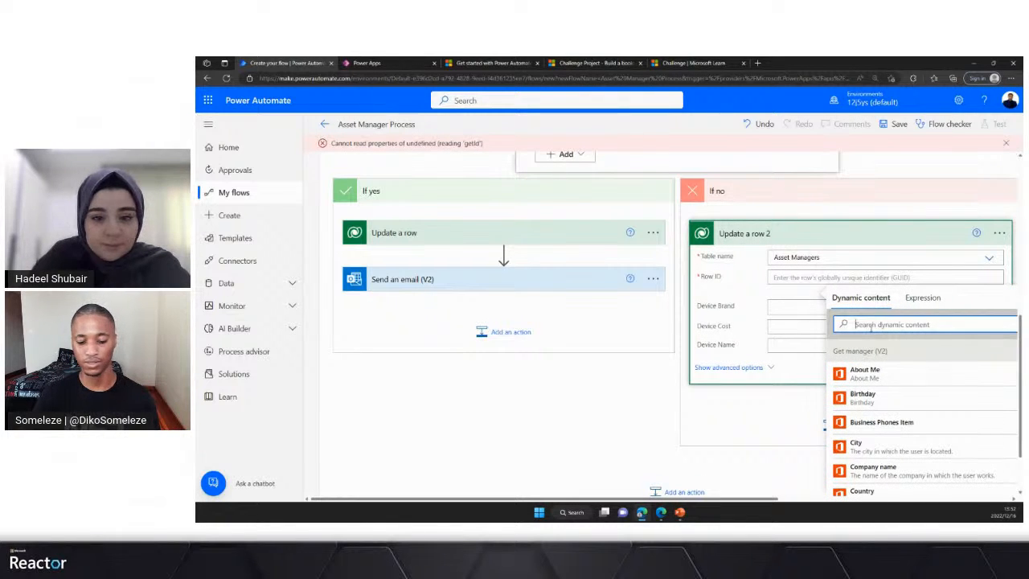
{"action": "type", "text": "asse"}
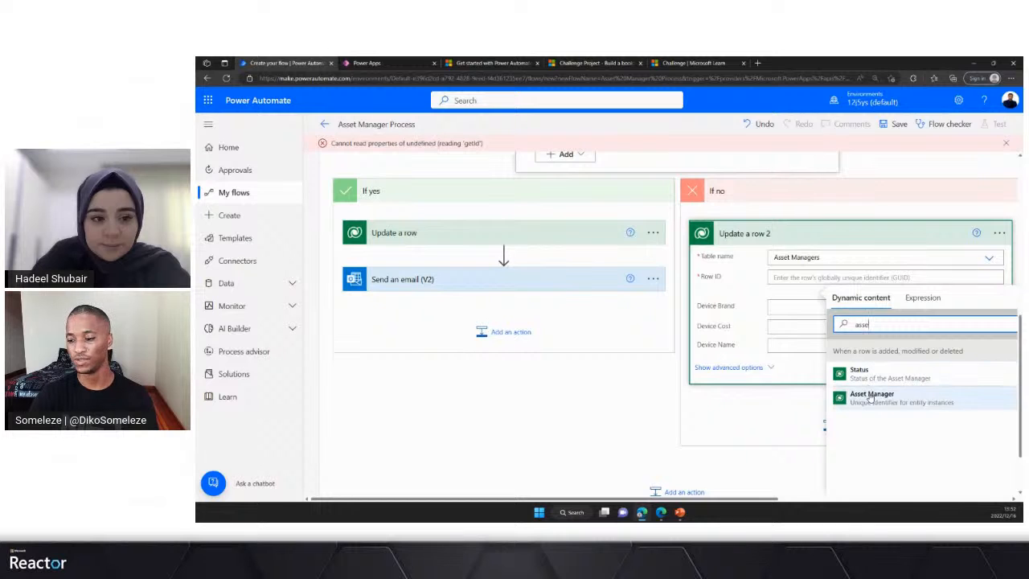
{"action": "left_click", "coordinate": [869, 396]}
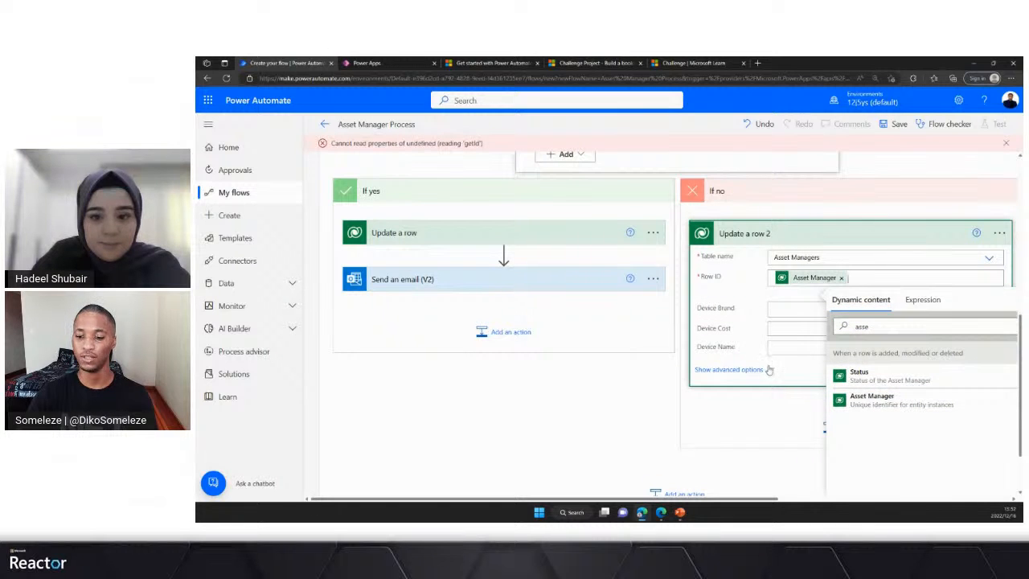
- Show the advanced options of the If no branch's Update a row action, set Request Status to Approved, and collapse the action
{"action": "left_click", "coordinate": [728, 369]}
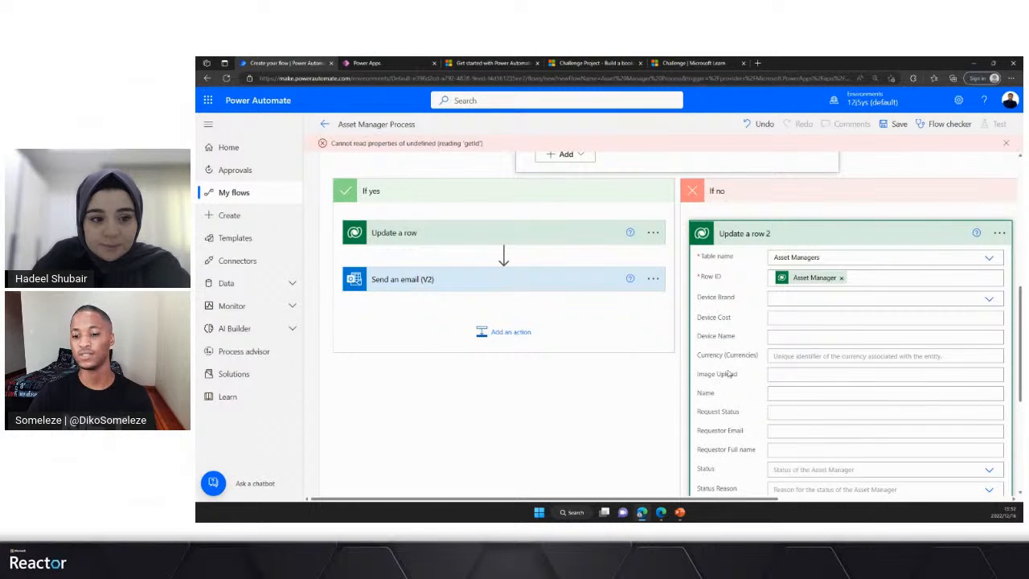
{"action": "scroll", "coordinate": [713, 374], "scroll_direction": "down", "scroll_amount": 1}
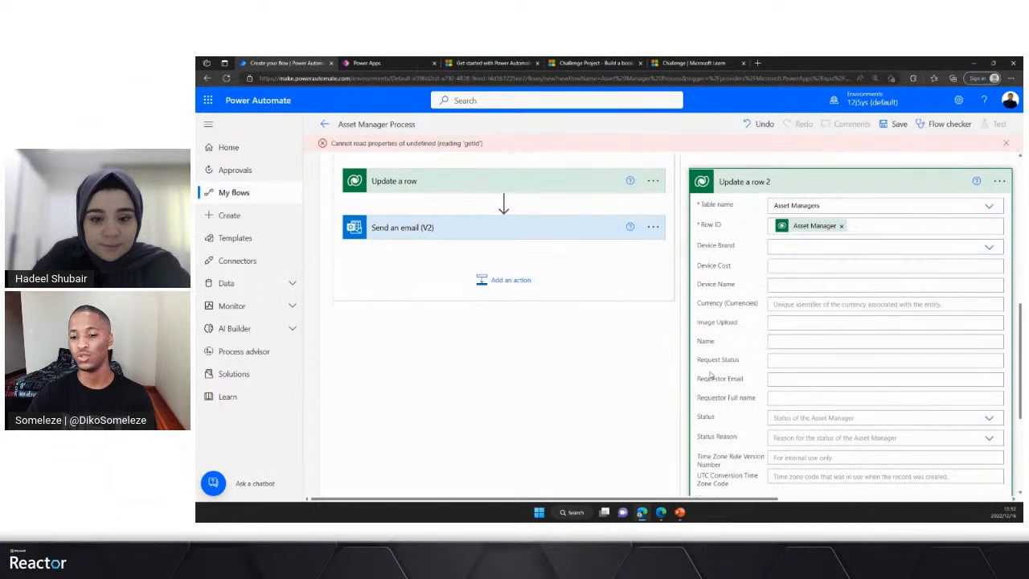
{"action": "left_click", "coordinate": [794, 360]}
{"action": "type", "text": "Approved"}
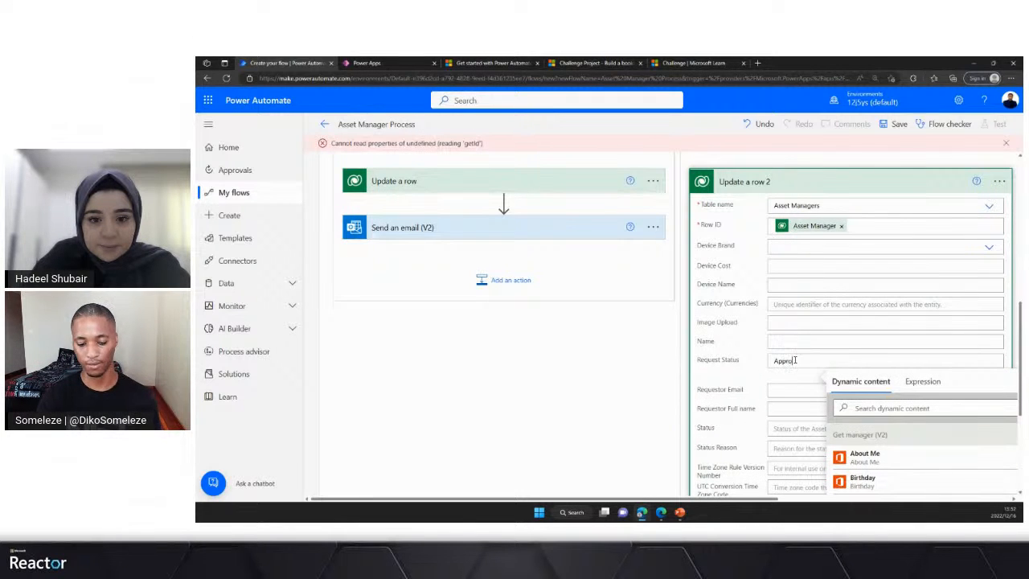
{"action": "left_click", "coordinate": [778, 180]}
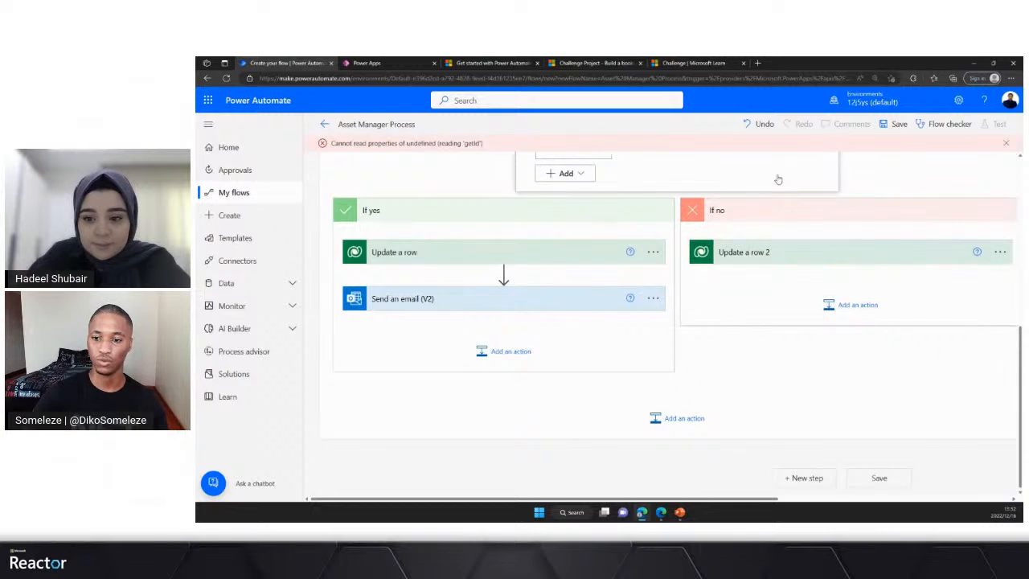
- Add an Office 365 Outlook Send an email (V2) action after the Update a row action in the If no branch
{"action": "left_click", "coordinate": [842, 307]}
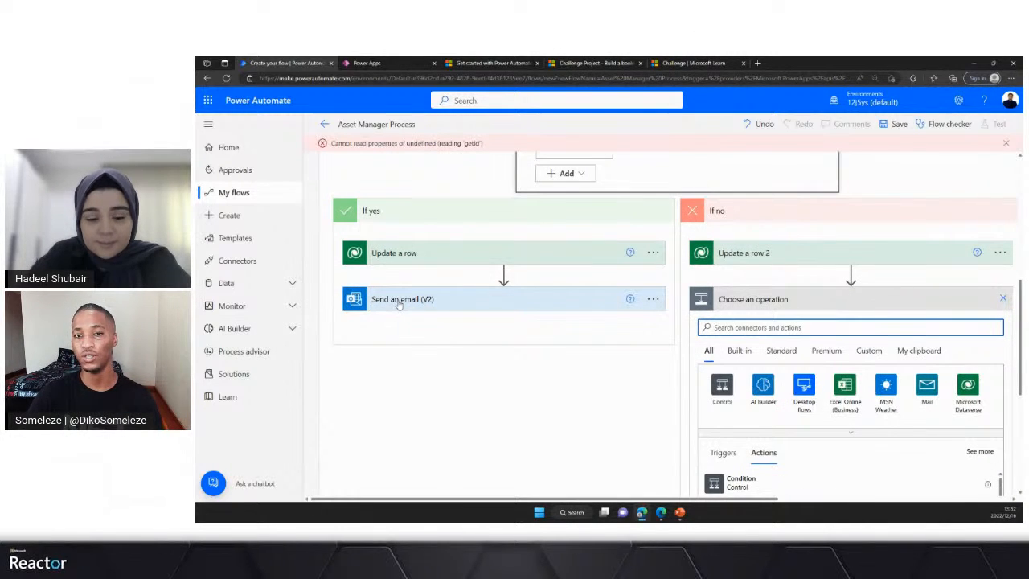
{"action": "left_click", "coordinate": [757, 327]}
{"action": "type", "text": "send "}
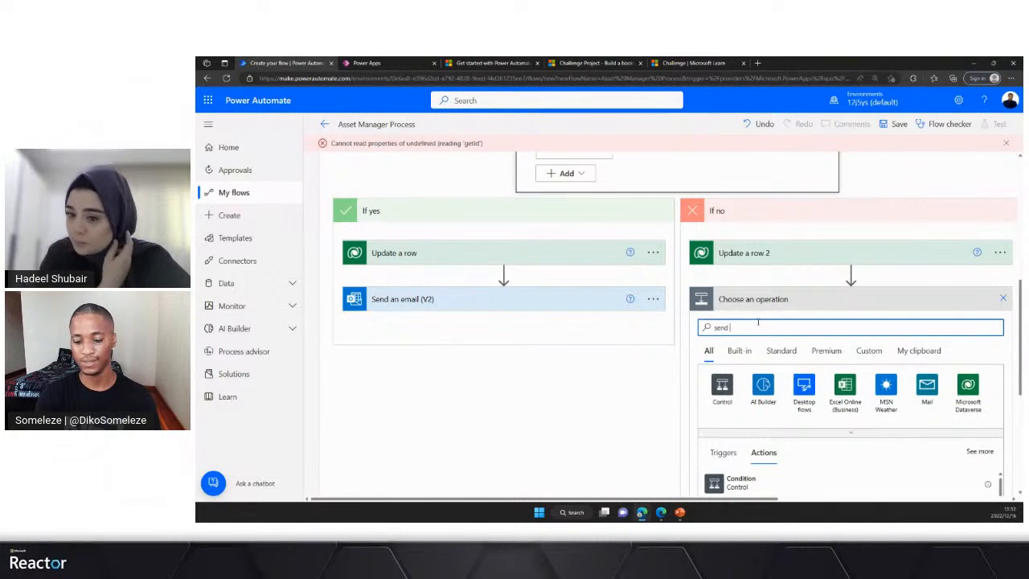
{"action": "type", "text": "email"}
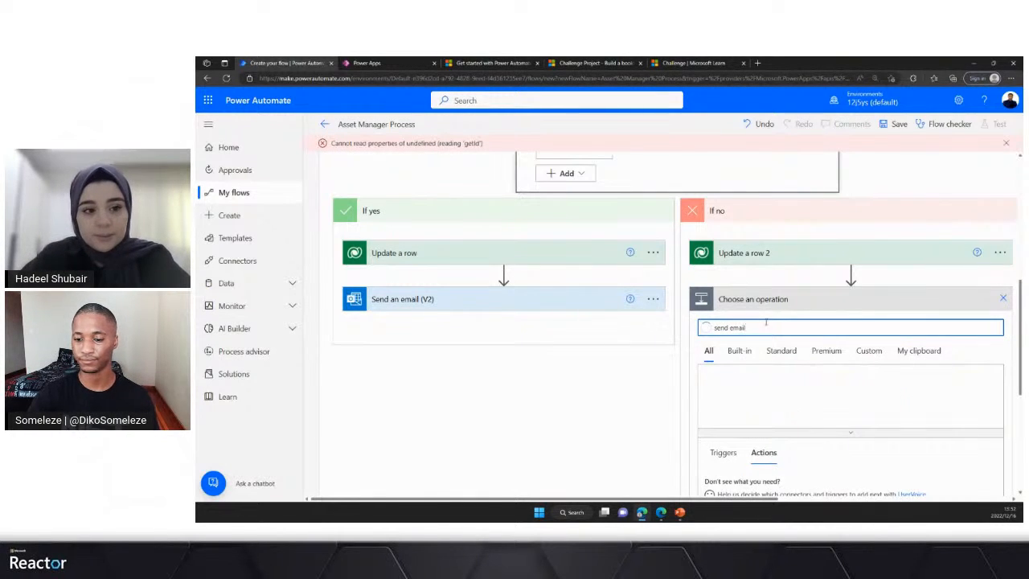
{"action": "scroll", "coordinate": [707, 370], "scroll_direction": "down", "scroll_amount": 2}
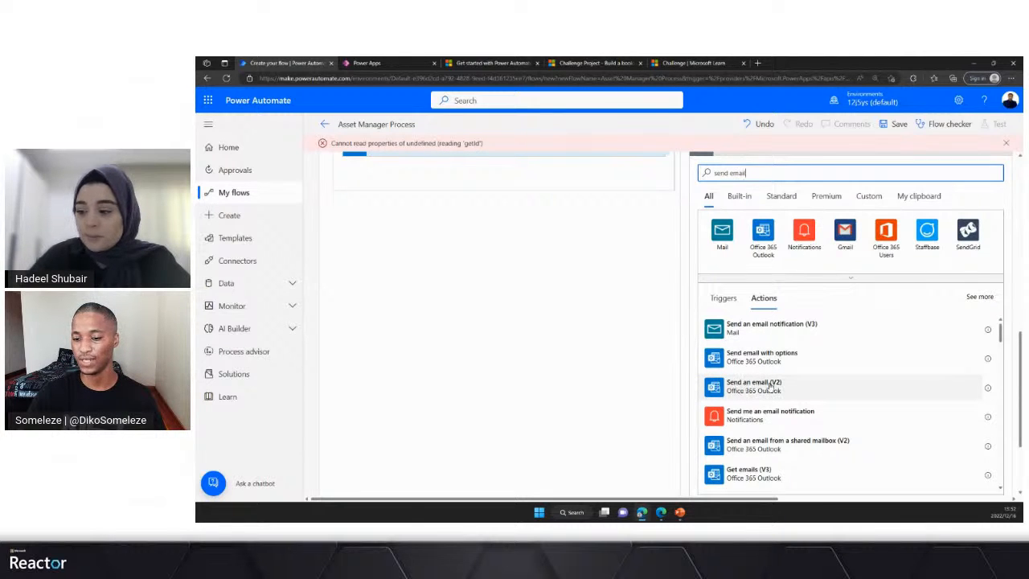
{"action": "left_click", "coordinate": [769, 388]}
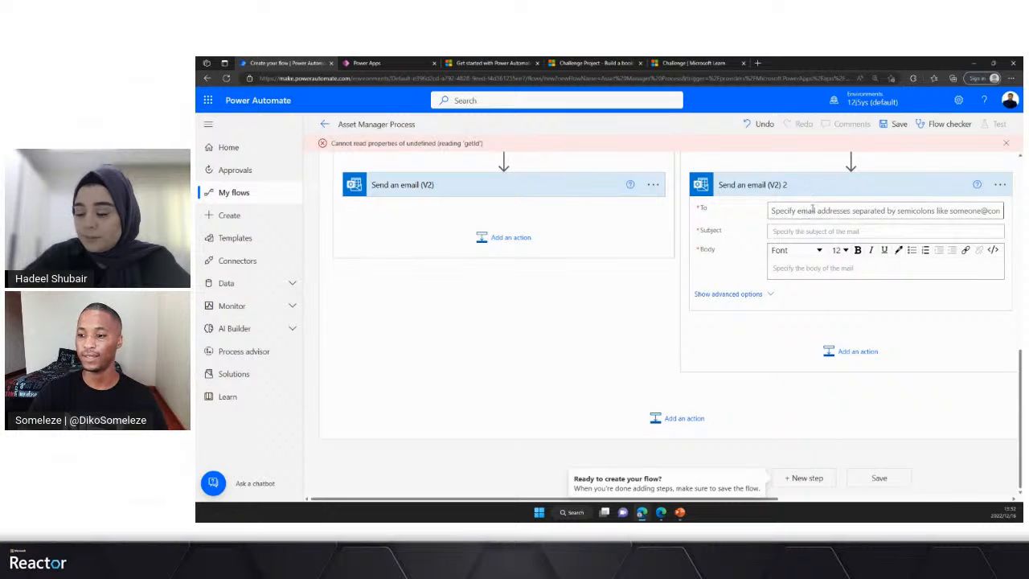
- Set the recipient of the If no branch's email to the trigger's Requestor Email from dynamic content
{"action": "left_click", "coordinate": [804, 210]}
{"action": "left_click", "coordinate": [960, 243]}
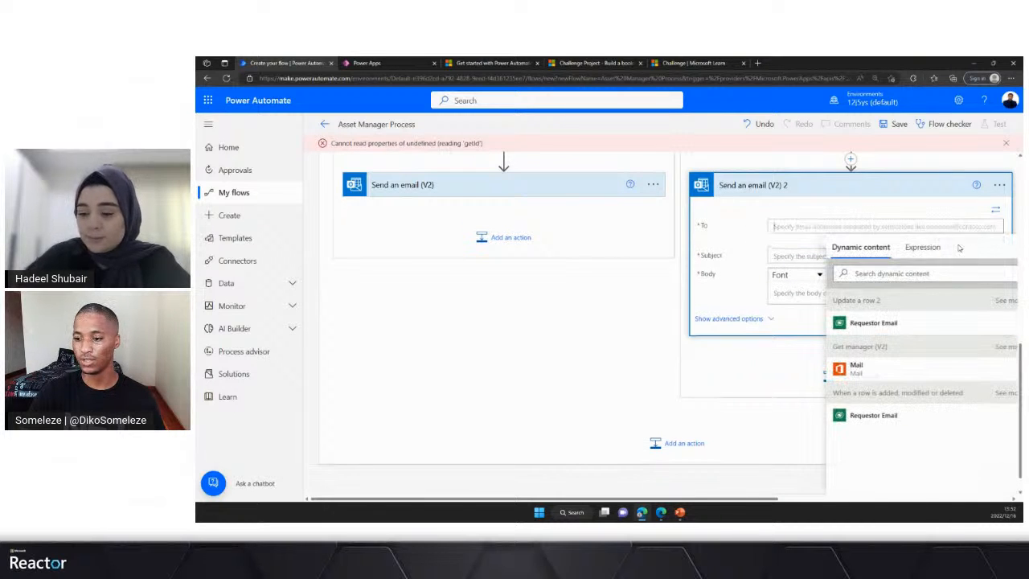
{"action": "left_click", "coordinate": [876, 416]}
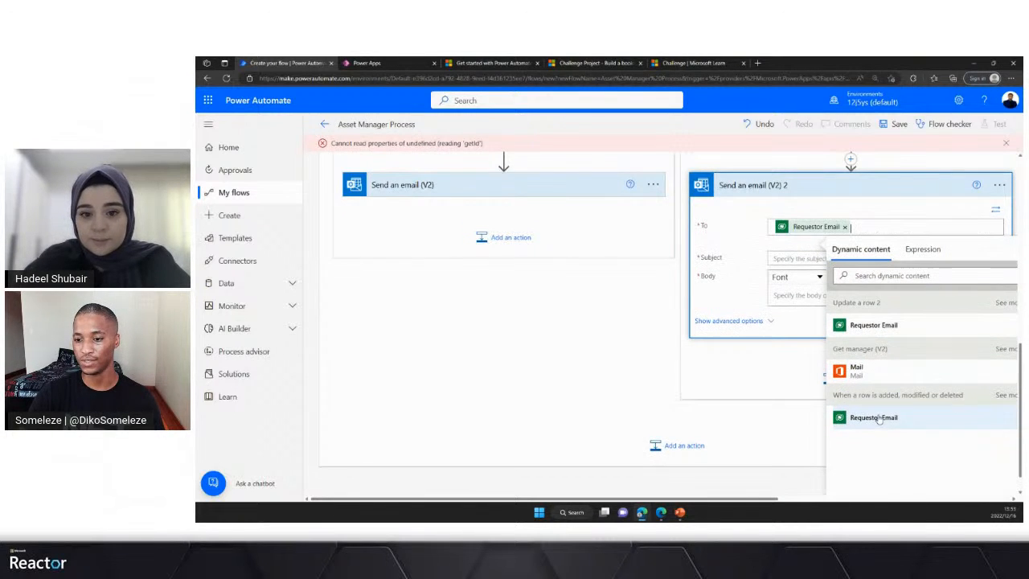
- Copy the subject text "Asset Request for" from the If yes branch's email into the If no branch's email subject
{"action": "left_click", "coordinate": [778, 257]}
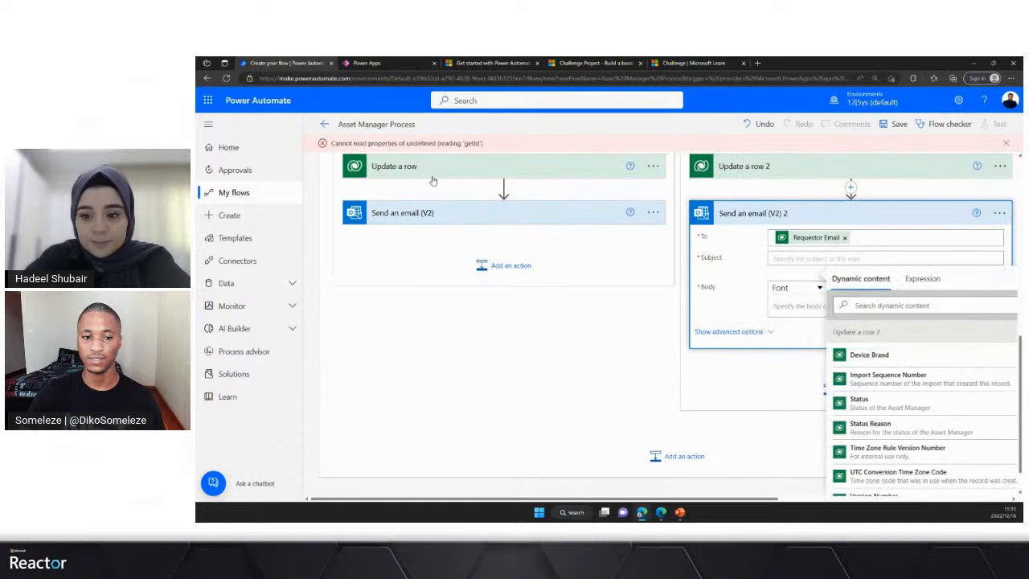
{"action": "left_click", "coordinate": [410, 214]}
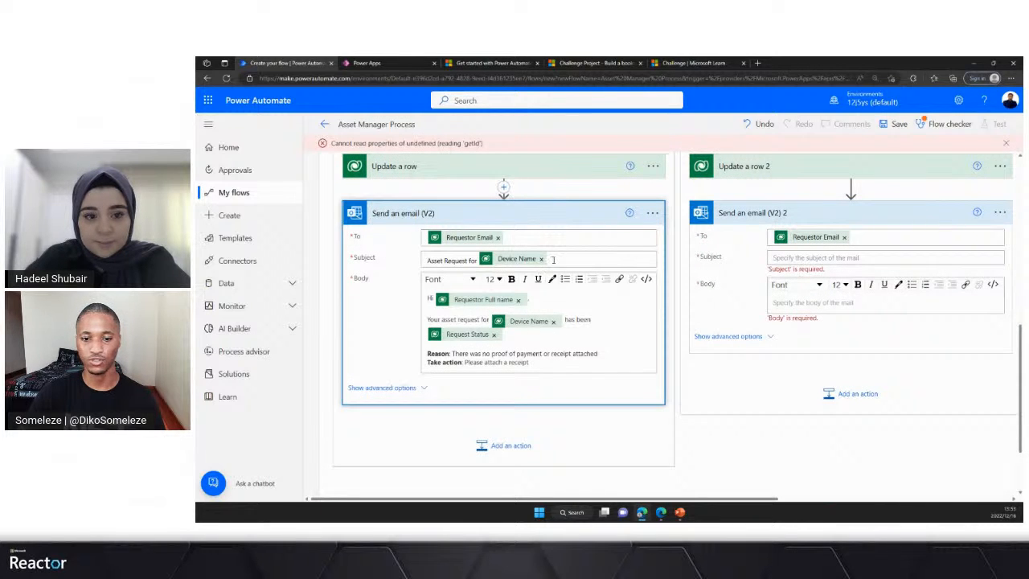
{"action": "left_click_drag", "start_coordinate": [478, 259], "coordinate": [426, 260]}
{"action": "key", "text": "ctrl+c"}
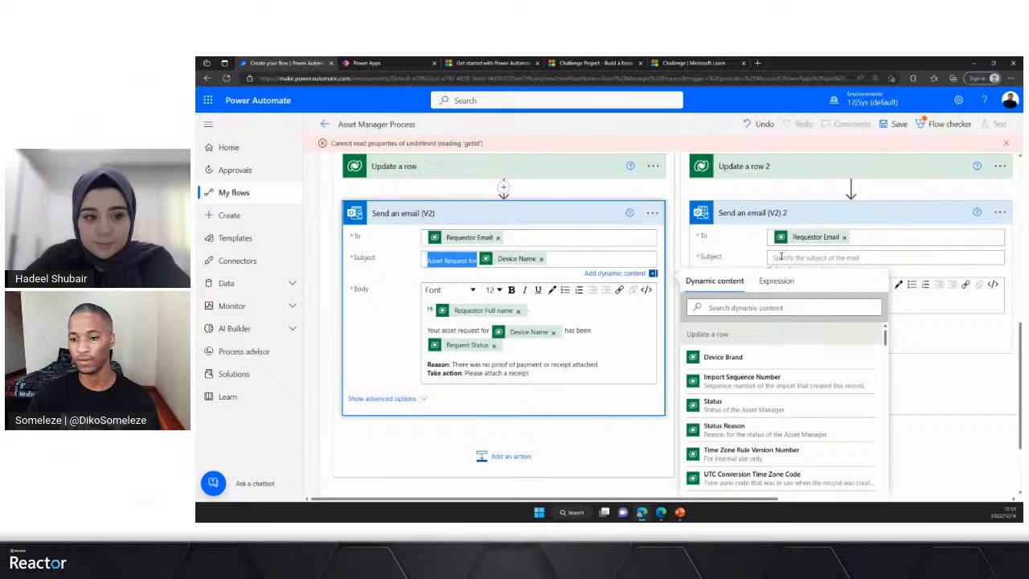
{"action": "left_click", "coordinate": [791, 257]}
{"action": "key", "text": "ctrl+v"}
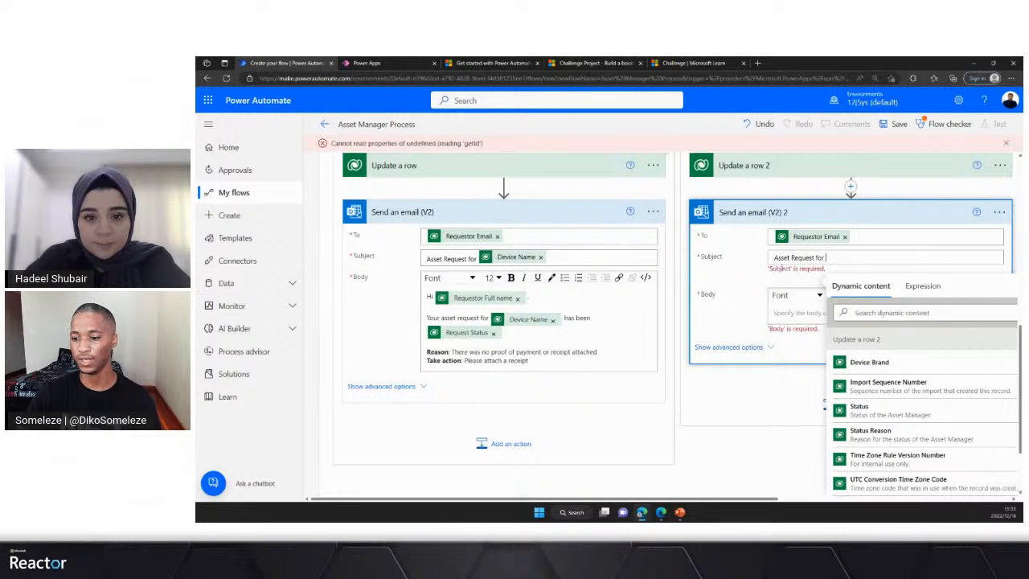
- Find the trigger's Device Name in the dynamic content and append it to the If no branch's email subject
{"action": "left_click", "coordinate": [890, 312]}
{"action": "type", "text": "s"}
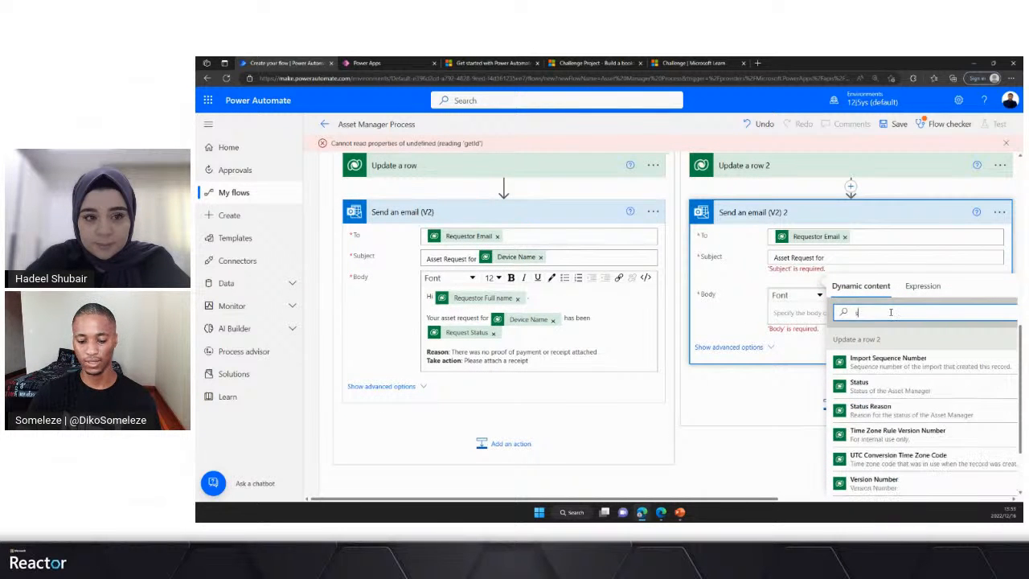
{"action": "type", "text": "e"}
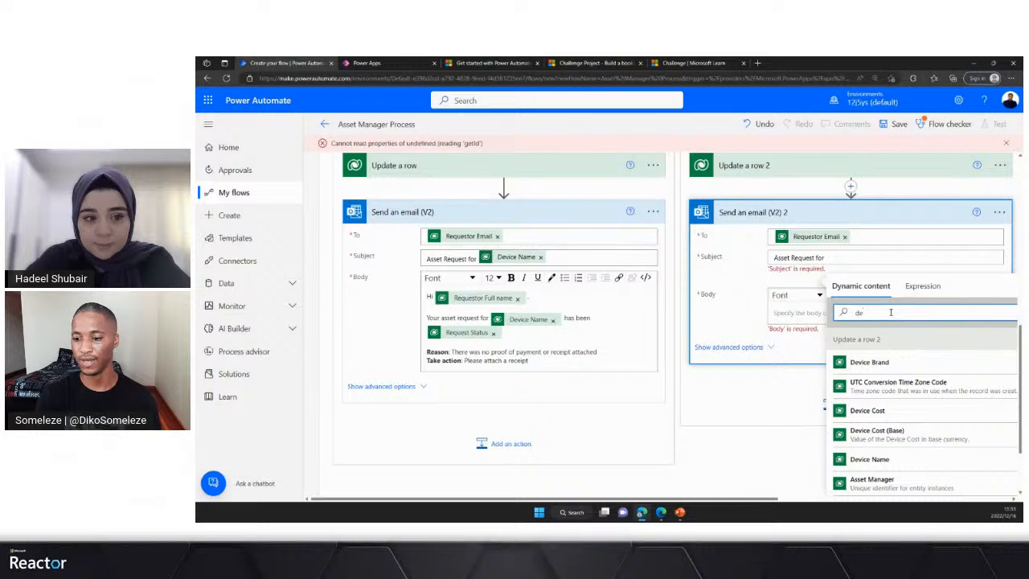
{"action": "type", "text": "ce"}
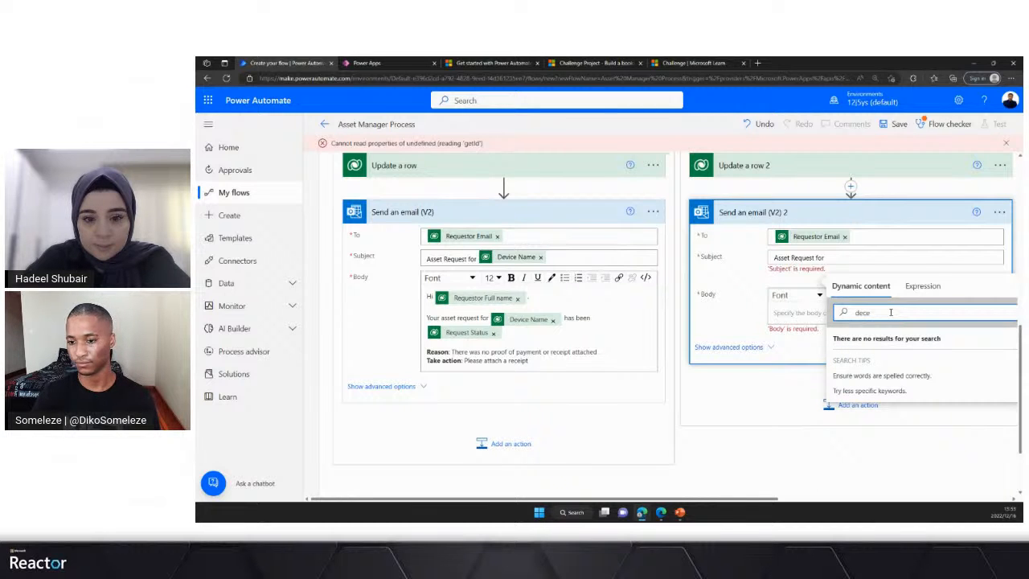
{"action": "key", "text": "BackSpace"}
{"action": "key", "text": "BackSpace"}
{"action": "type", "text": "v"}
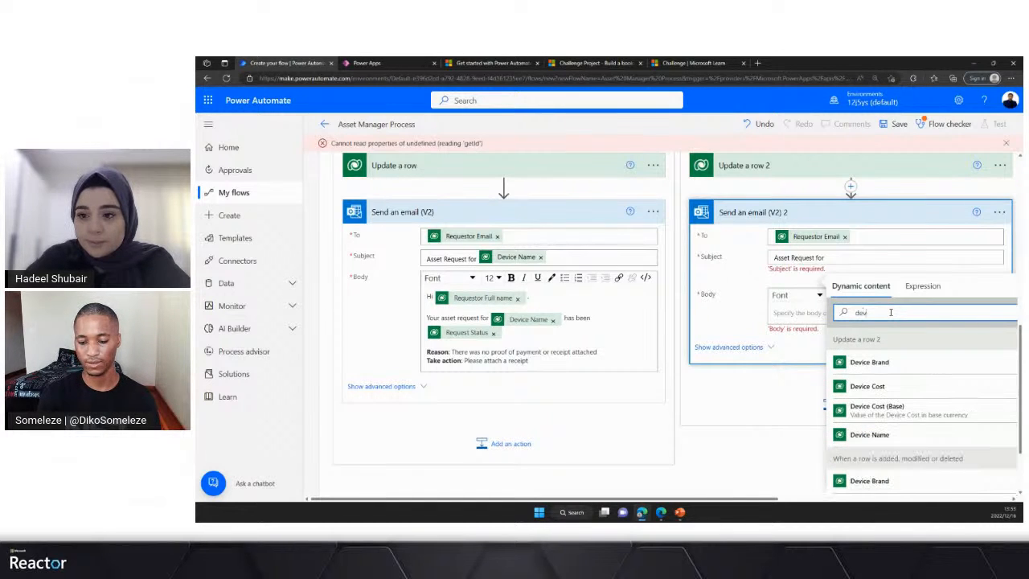
{"action": "type", "text": "ice"}
{"action": "scroll", "coordinate": [876, 444], "scroll_direction": "down", "scroll_amount": 3}
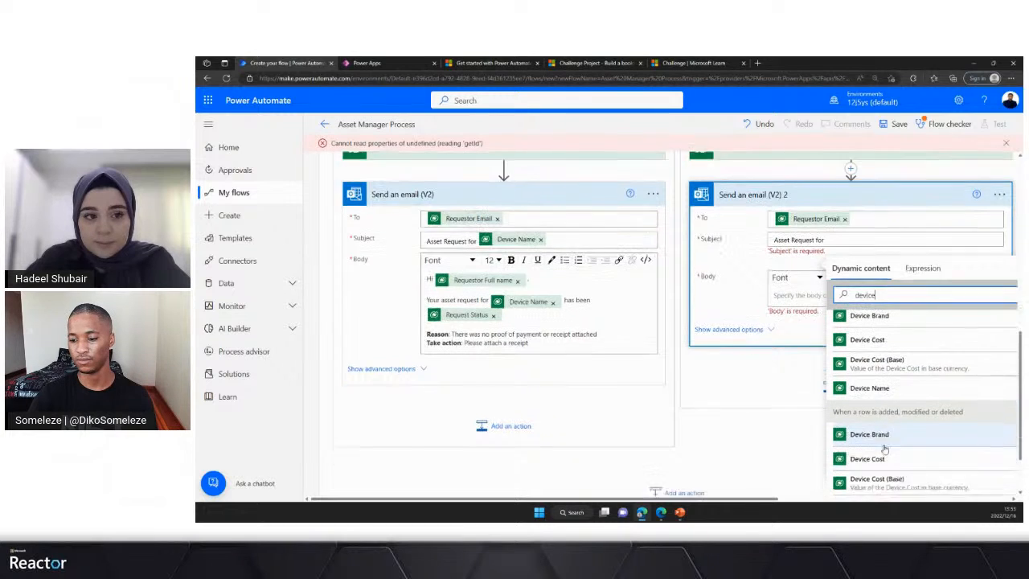
{"action": "left_click", "coordinate": [880, 473]}
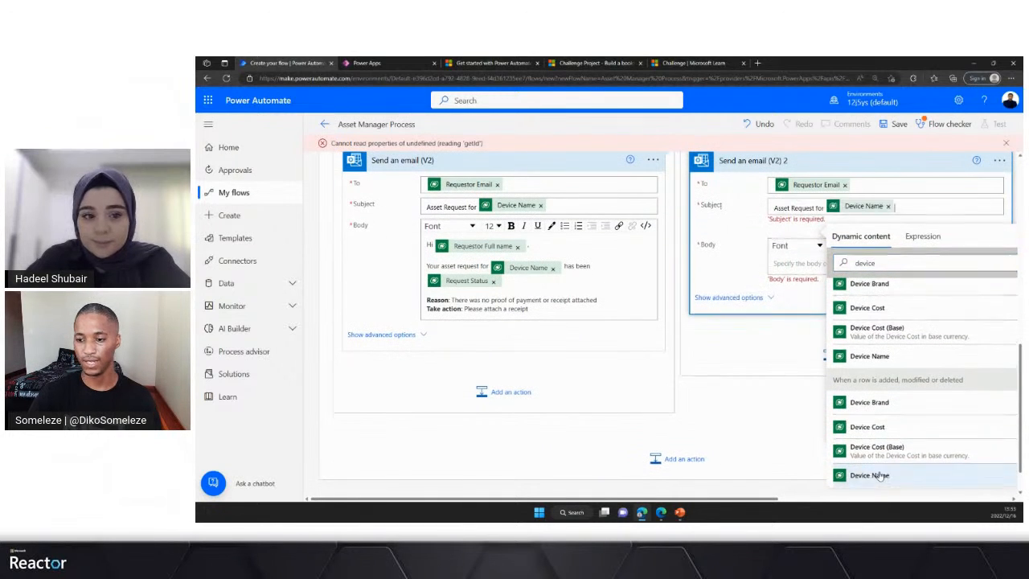
- Begin the If no branch's email body with the greeting "Hi" followed by Requestor Full name from Update a row 2
{"action": "left_click", "coordinate": [779, 243]}
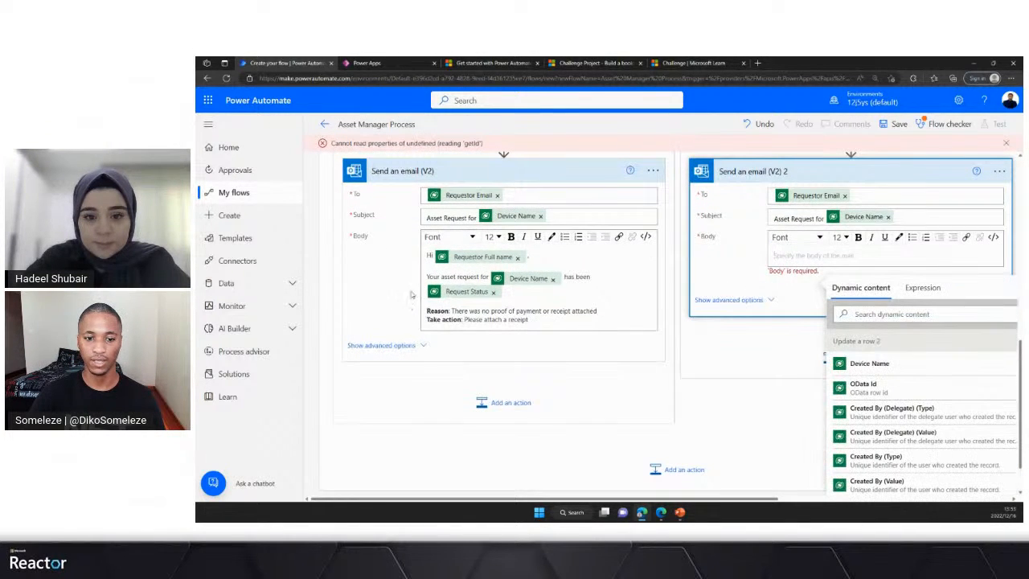
{"action": "left_click", "coordinate": [427, 255]}
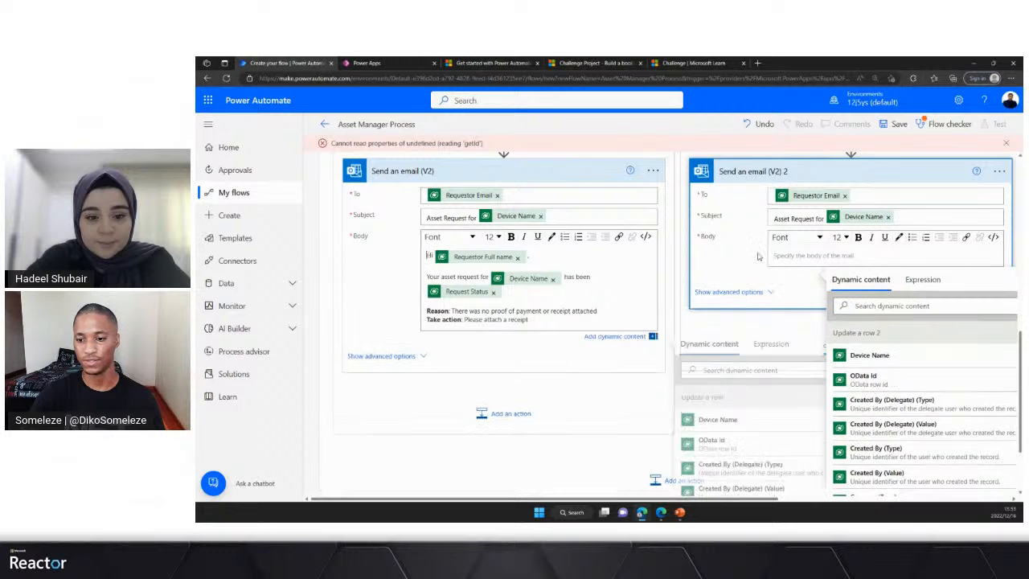
{"action": "left_click", "coordinate": [785, 253]}
{"action": "type", "text": "d"}
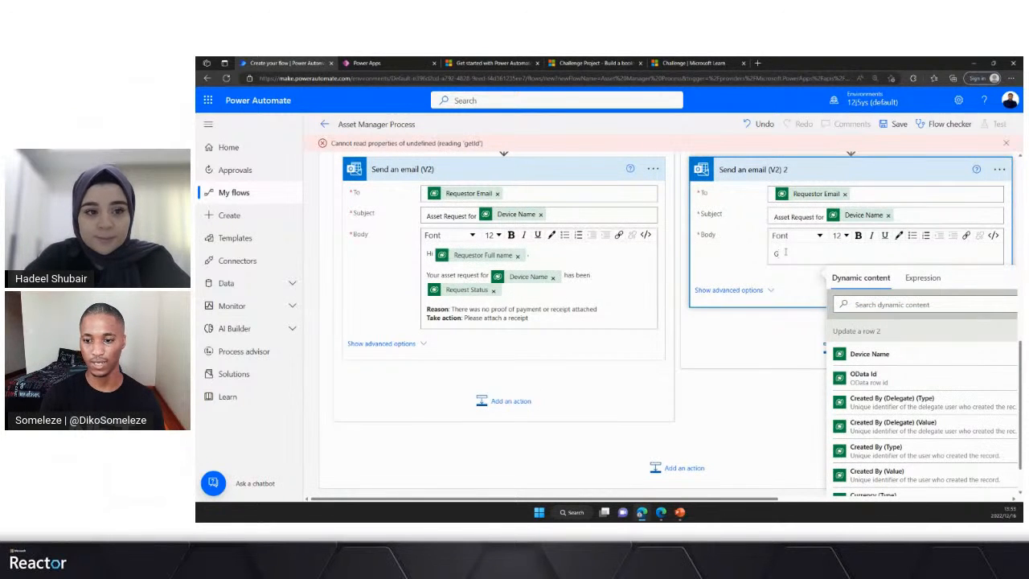
{"action": "type", "text": "i"}
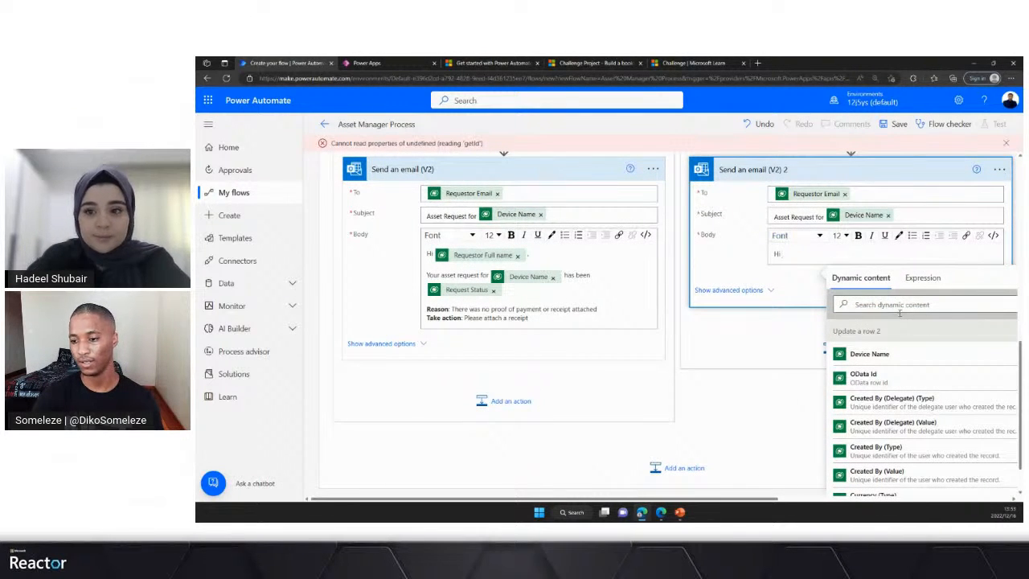
{"action": "left_click", "coordinate": [898, 305]}
{"action": "type", "text": "req"}
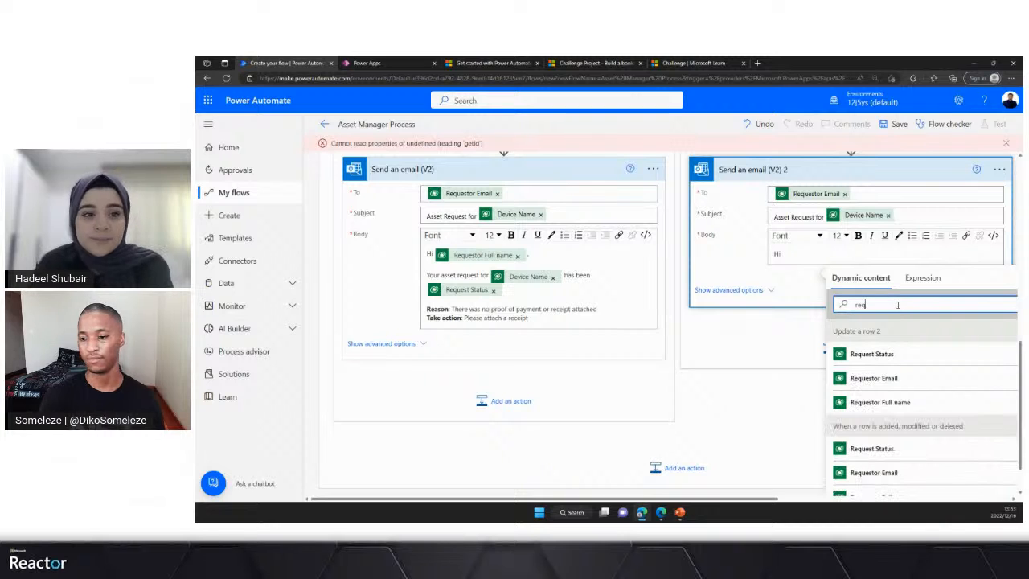
{"action": "left_click", "coordinate": [880, 403]}
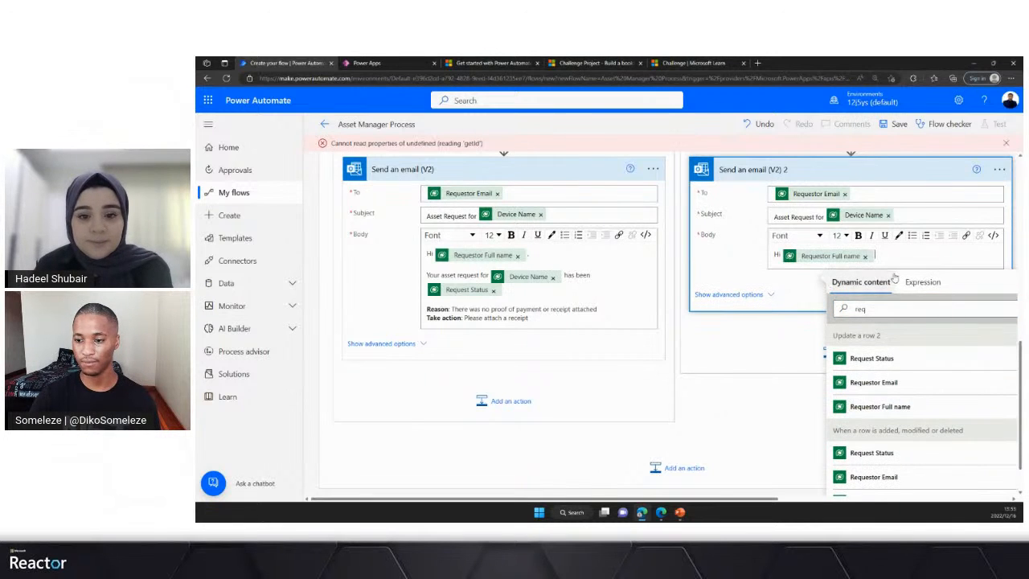
- Add a new body line reading "Your asset request for" followed by the trigger's Device Name from dynamic content
{"action": "key", "text": "Return"}
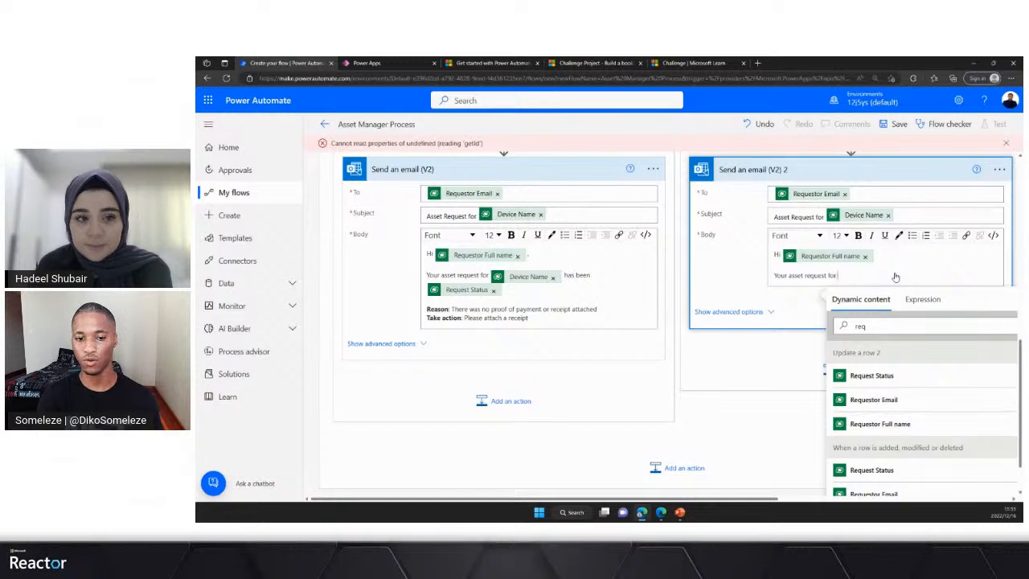
{"action": "left_click", "coordinate": [846, 327]}
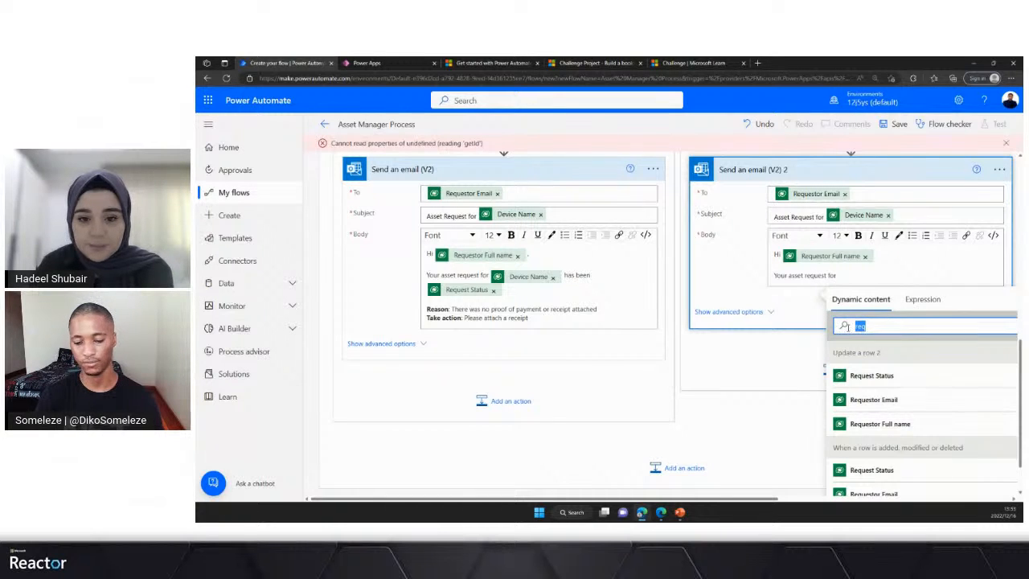
{"action": "type", "text": "dev"}
{"action": "scroll", "coordinate": [871, 474], "scroll_direction": "down", "scroll_amount": 4}
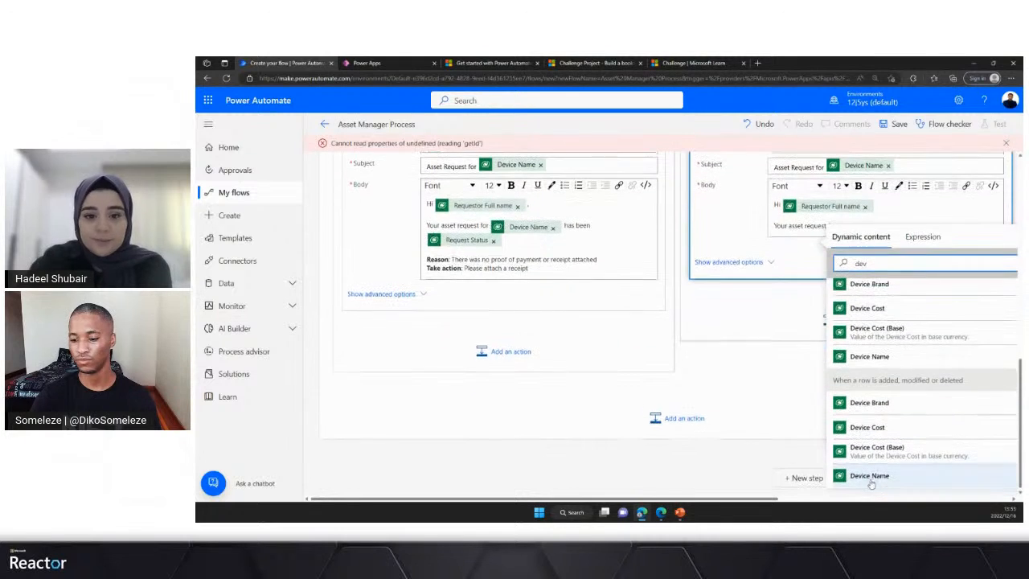
{"action": "left_click", "coordinate": [870, 481]}
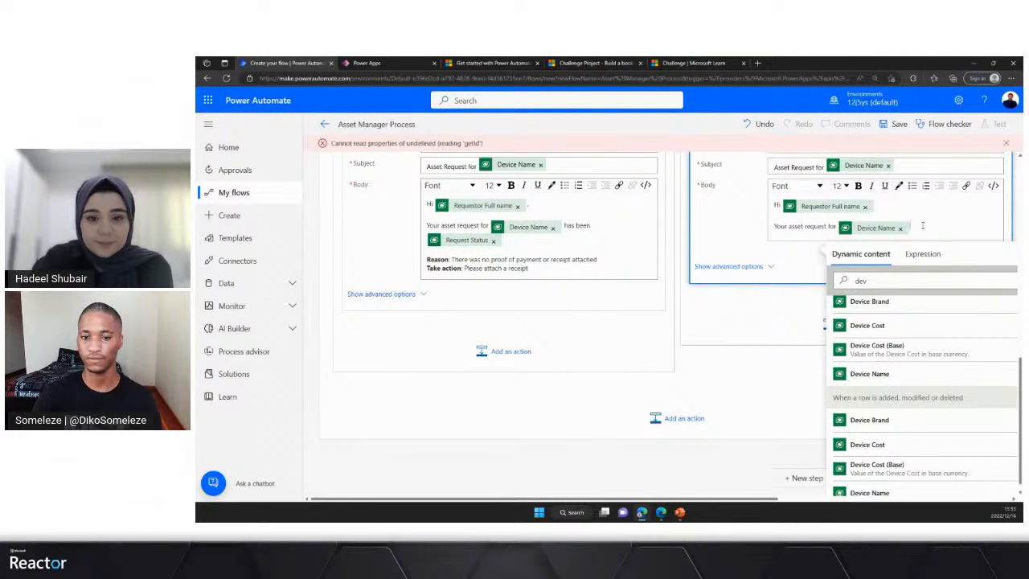
- Complete the body sentence with "has been" and Request Status from Update a row 2, and start a new line after it
{"action": "type", "text": "has been"}
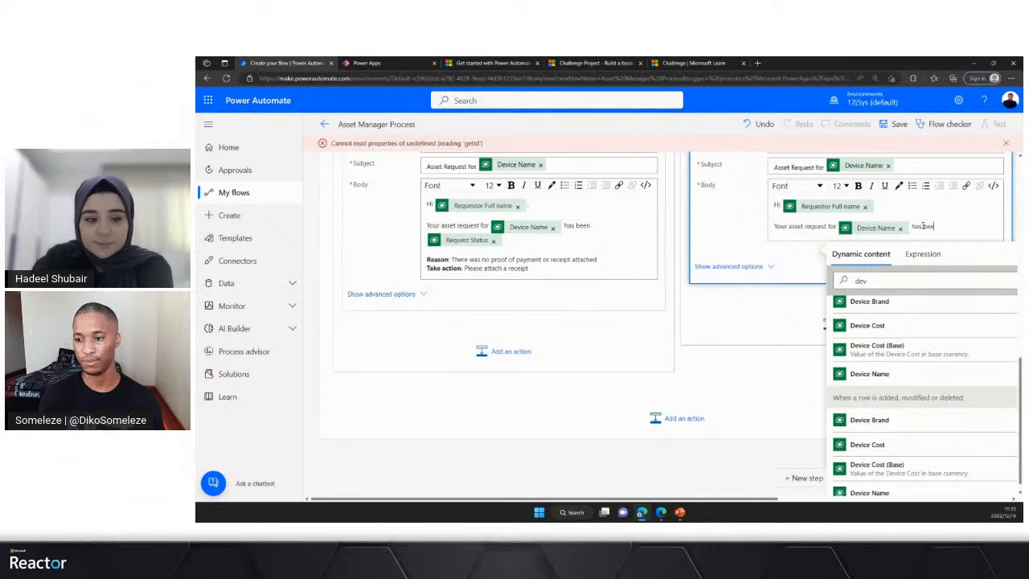
{"action": "left_click", "coordinate": [902, 279]}
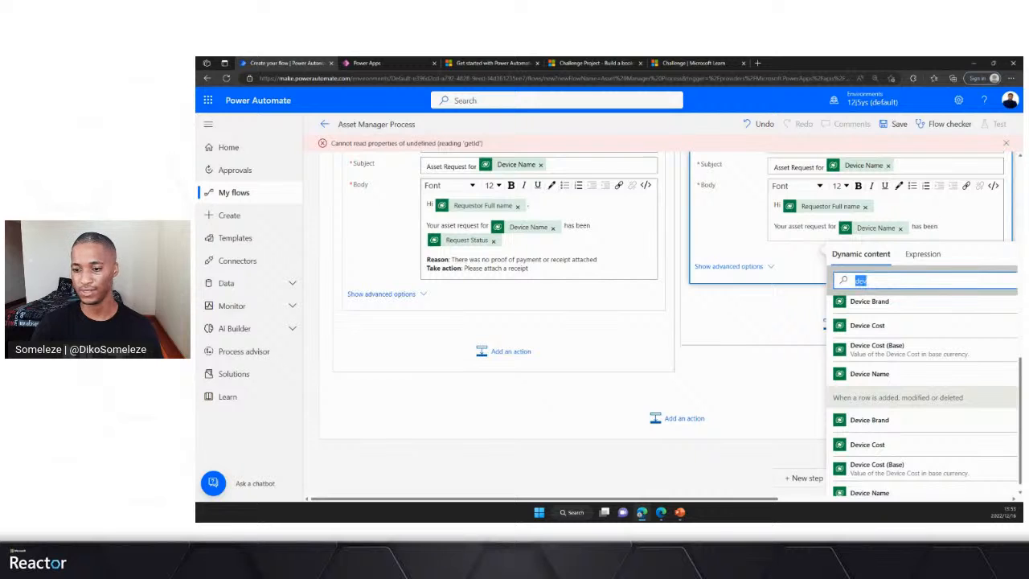
{"action": "type", "text": "req"}
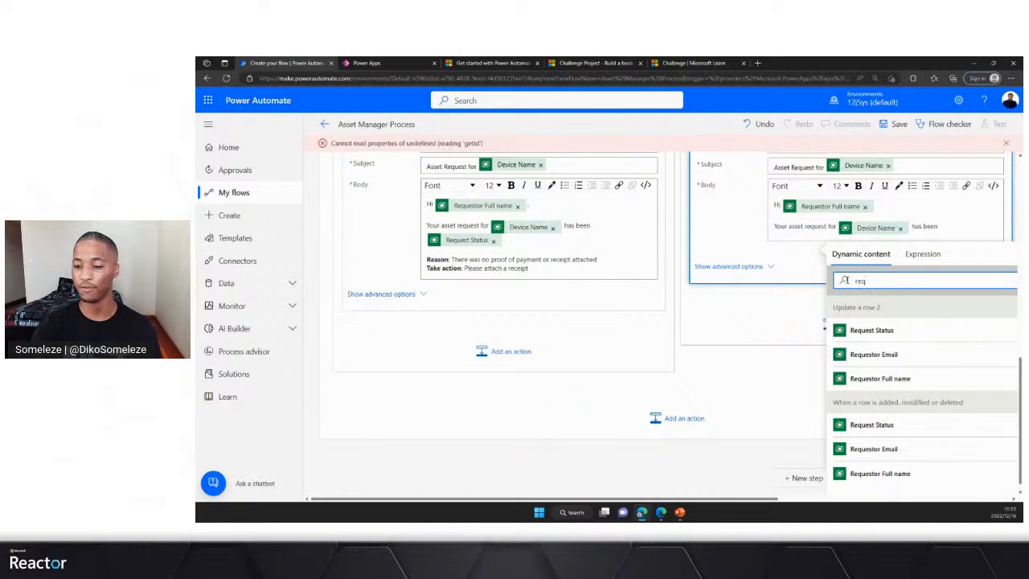
{"action": "scroll", "coordinate": [868, 337], "scroll_direction": "up", "scroll_amount": 2}
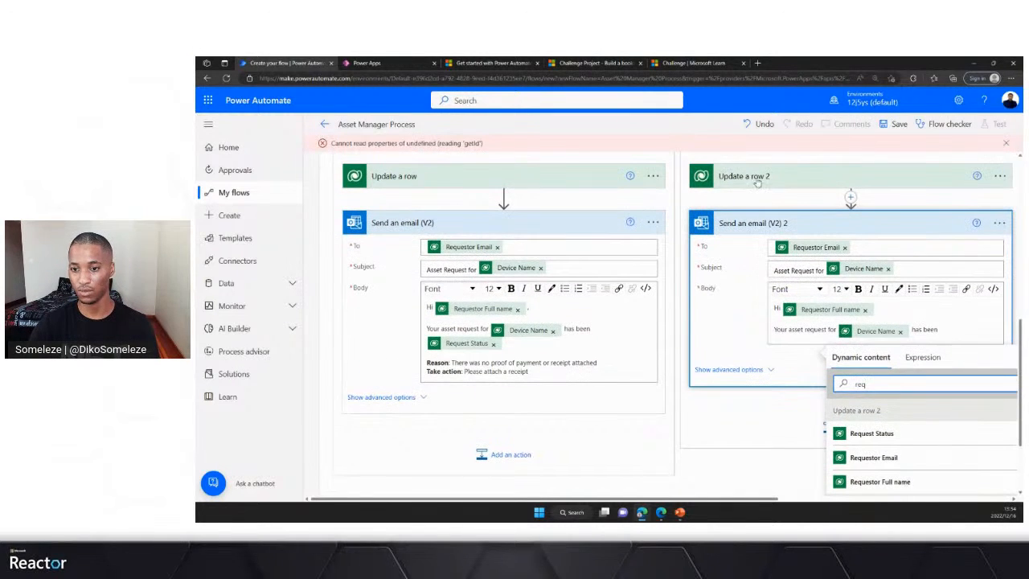
{"action": "left_click", "coordinate": [882, 434]}
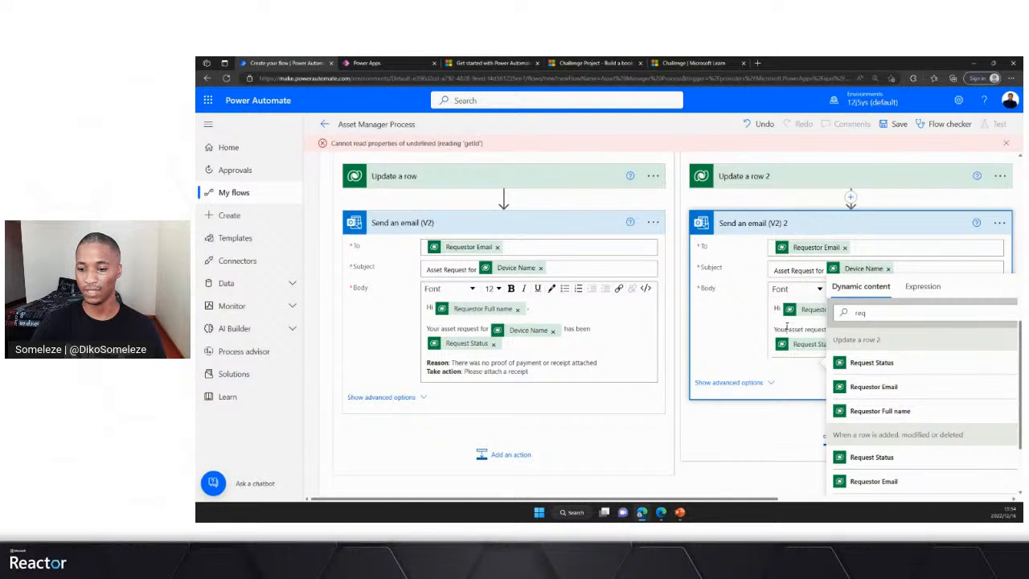
{"action": "scroll", "coordinate": [895, 303], "scroll_direction": "down", "scroll_amount": 2}
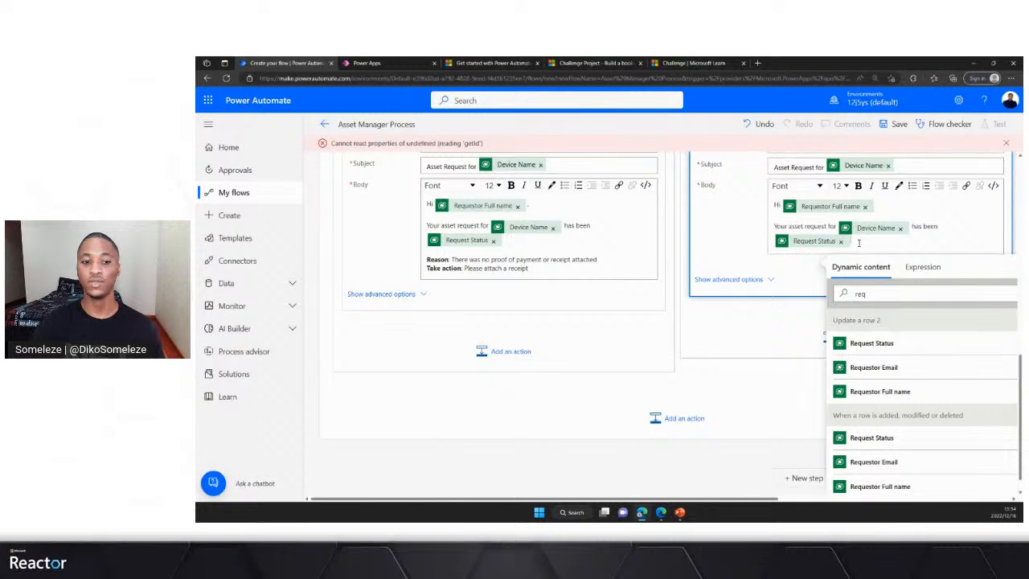
{"action": "key", "text": "Return"}
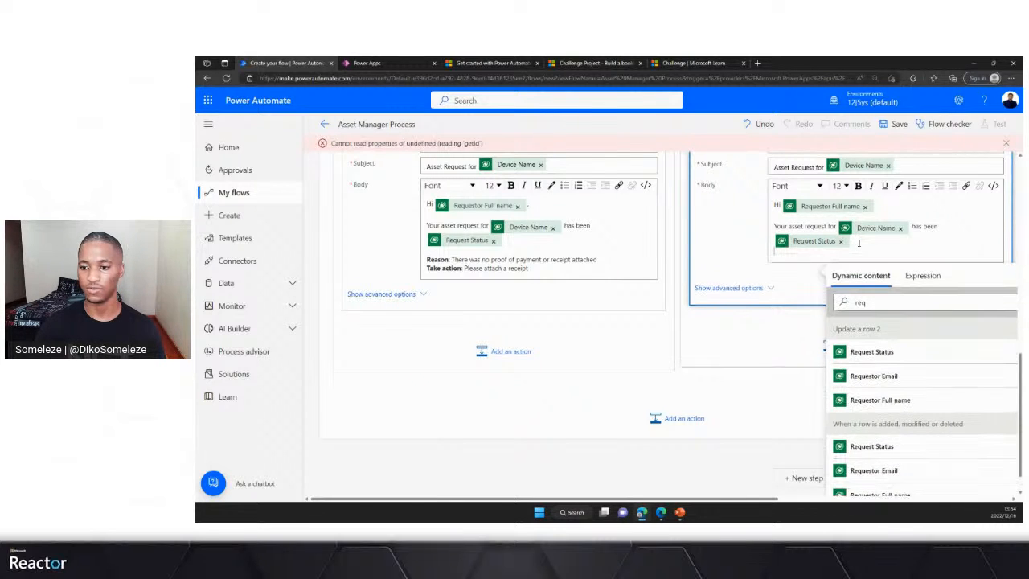
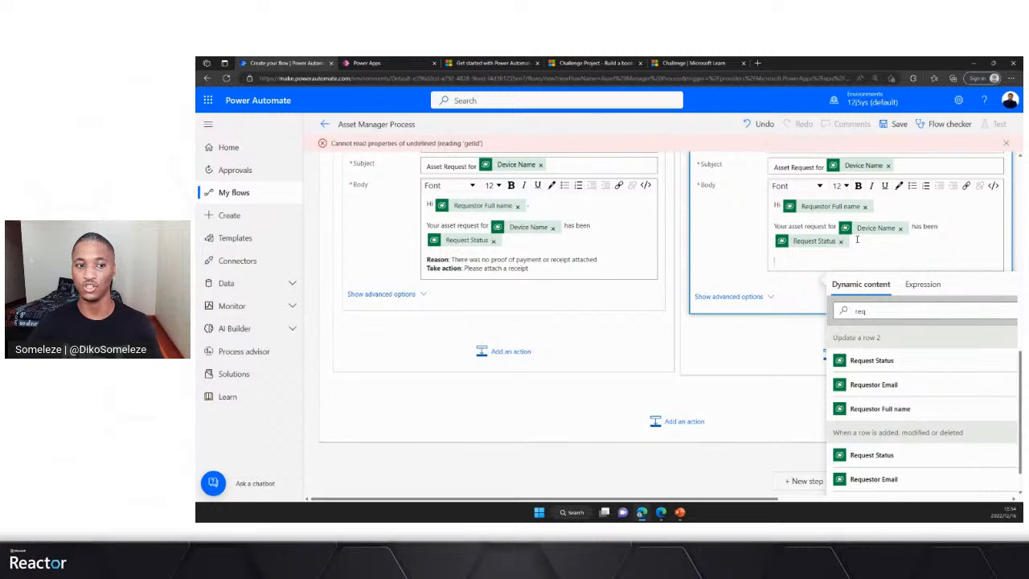
- Expand Update a row 2 to check its fields, and collapse Condition 2 inside the outer condition's If yes branch
{"action": "scroll", "coordinate": [639, 307], "scroll_direction": "up", "scroll_amount": 10}
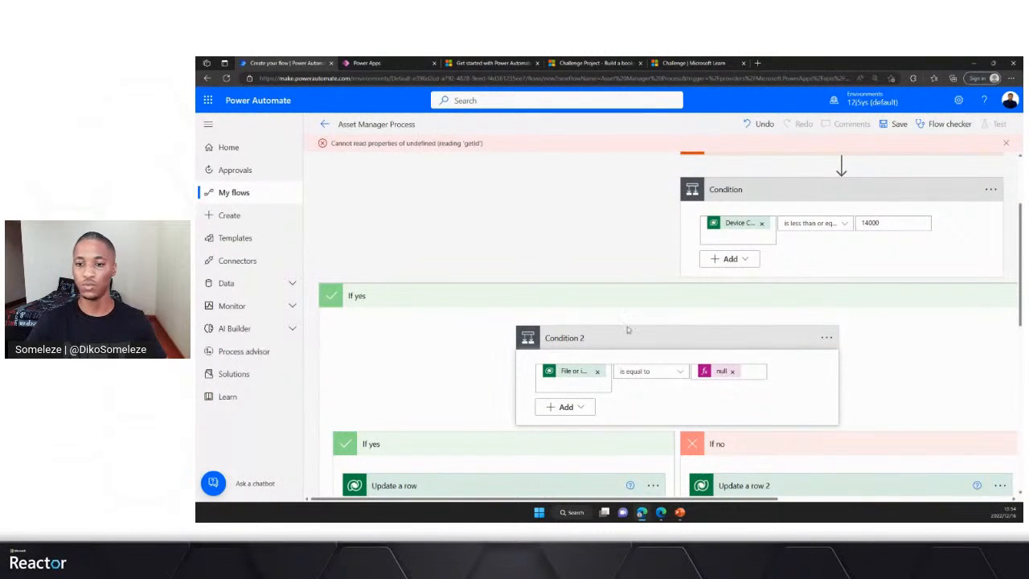
{"action": "scroll", "coordinate": [567, 363], "scroll_direction": "down", "scroll_amount": 1}
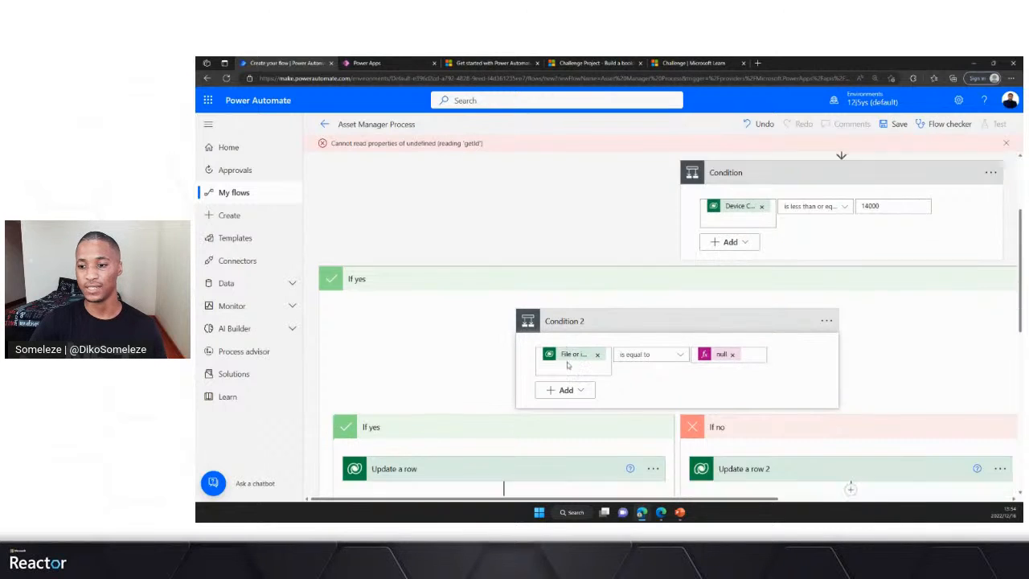
{"action": "scroll", "coordinate": [611, 365], "scroll_direction": "down", "scroll_amount": 1}
{"action": "scroll", "coordinate": [717, 368], "scroll_direction": "down", "scroll_amount": 1}
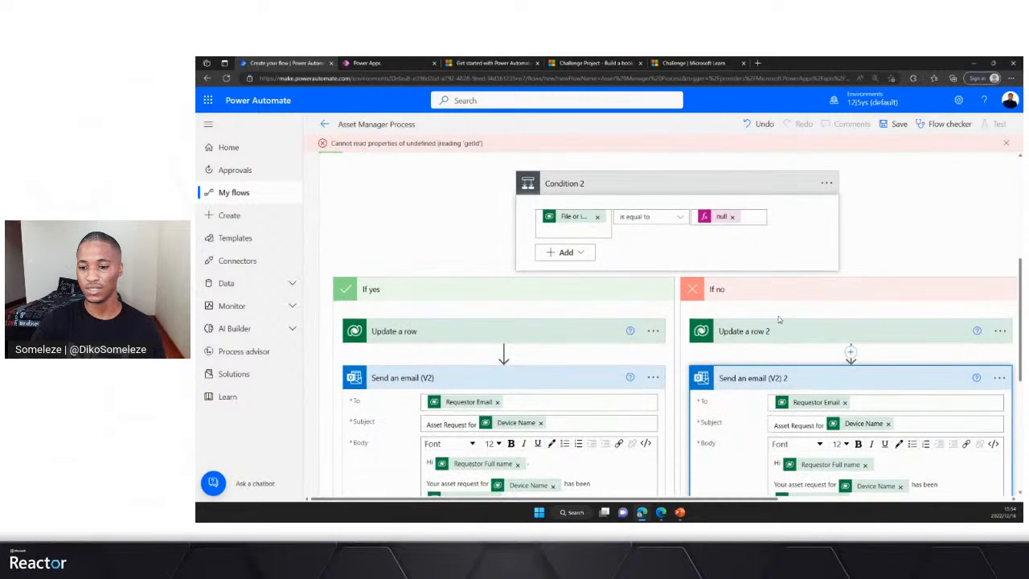
{"action": "left_click", "coordinate": [774, 333]}
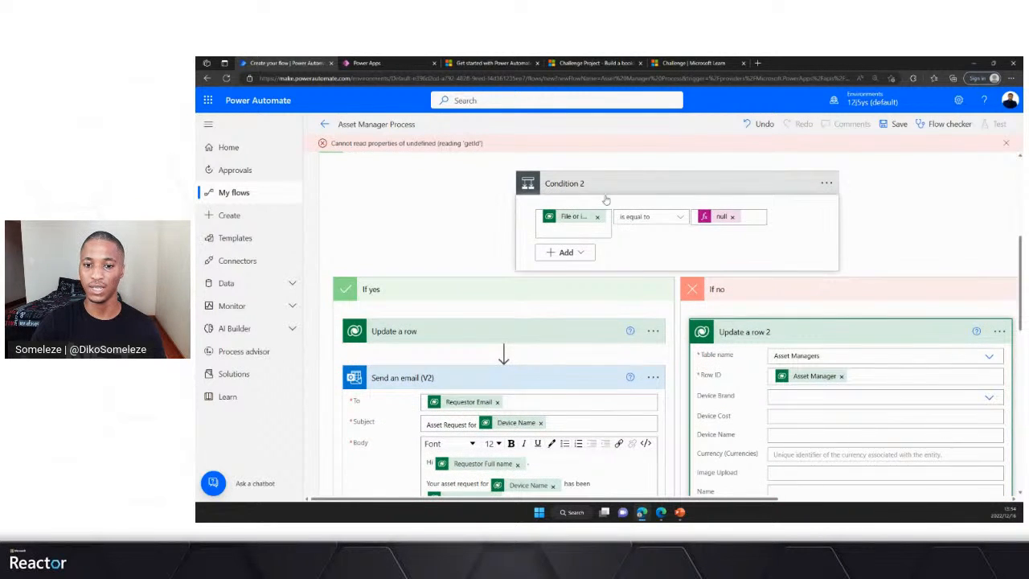
{"action": "left_click", "coordinate": [607, 194]}
{"action": "scroll", "coordinate": [585, 342], "scroll_direction": "up", "scroll_amount": 1}
{"action": "scroll", "coordinate": [574, 404], "scroll_direction": "down", "scroll_amount": 1}
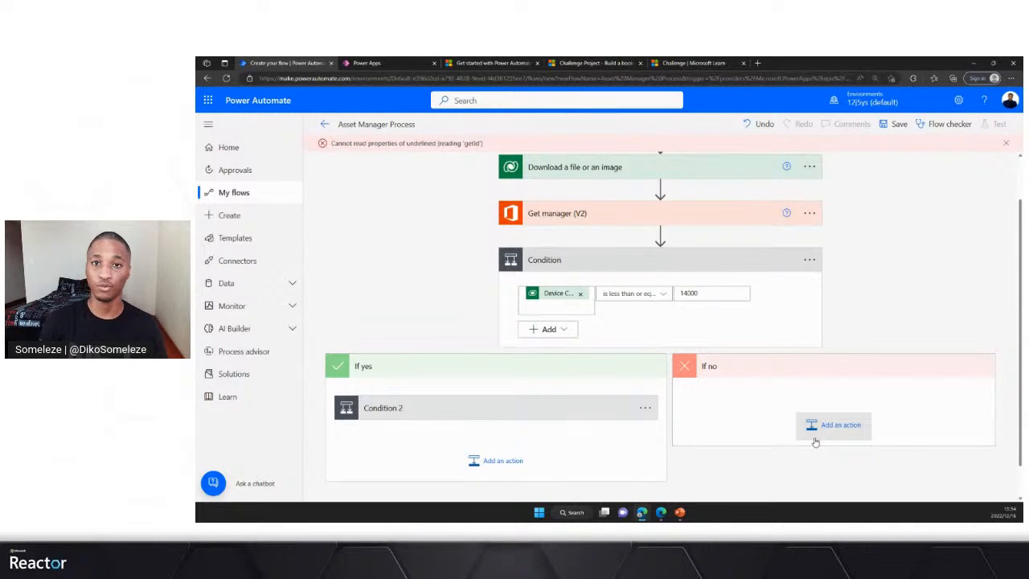
- Search for "approval" and add a Start and wait for an approval action to the outer condition's If no branch
{"action": "left_click", "coordinate": [836, 425]}
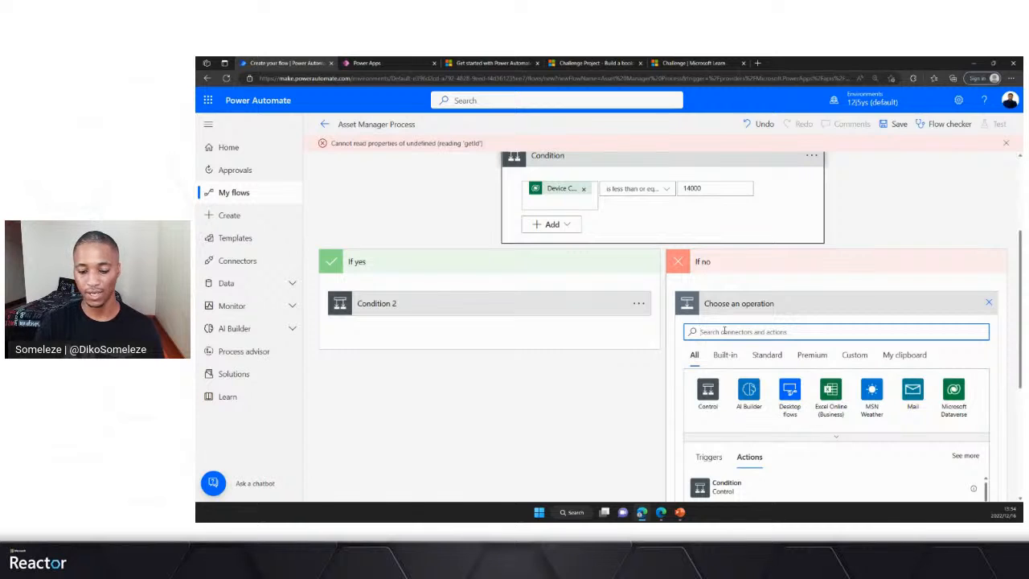
{"action": "type", "text": "s"}
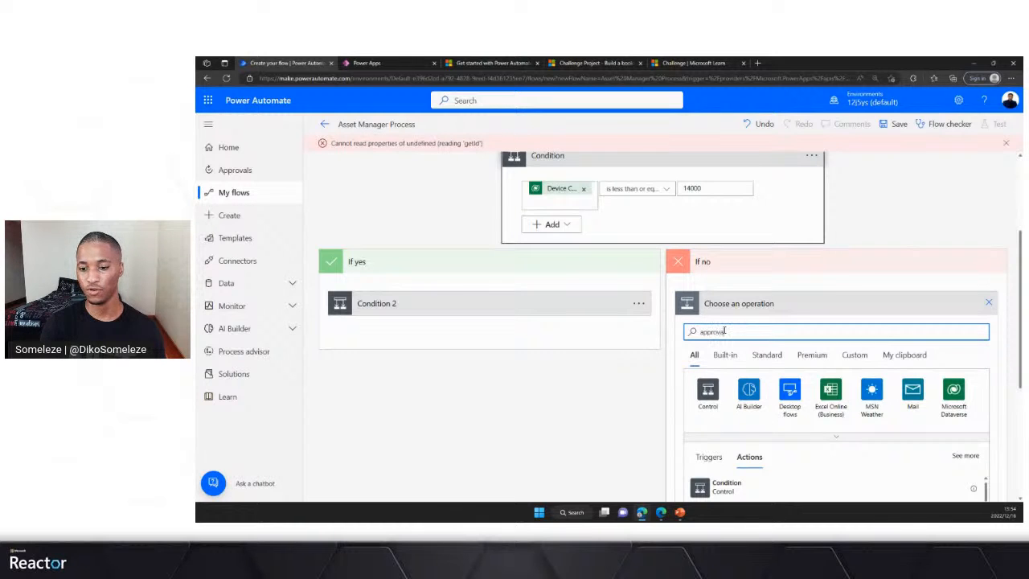
{"action": "scroll", "coordinate": [678, 338], "scroll_direction": "down", "scroll_amount": 1}
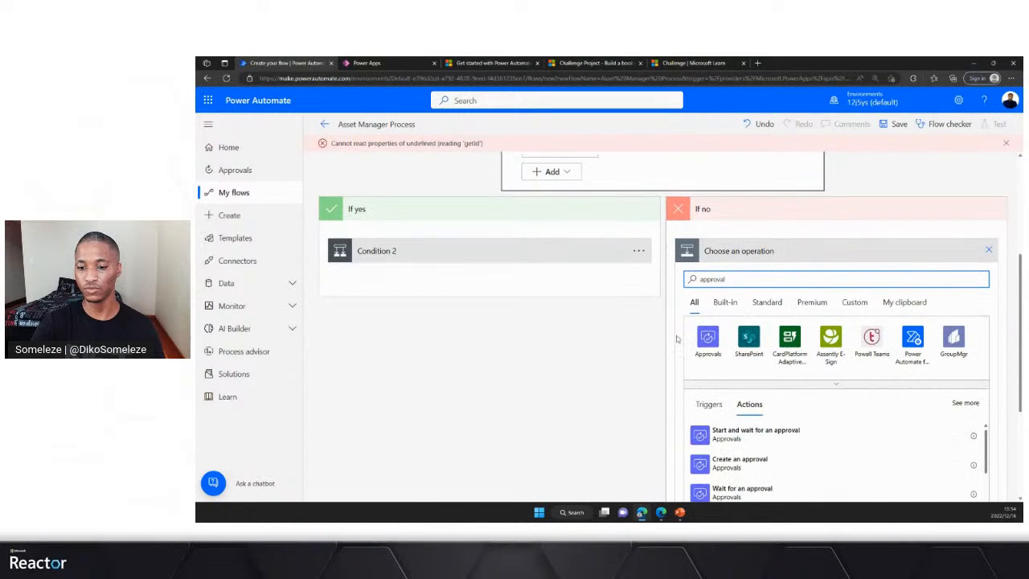
{"action": "scroll", "coordinate": [729, 259], "scroll_direction": "up", "scroll_amount": 1}
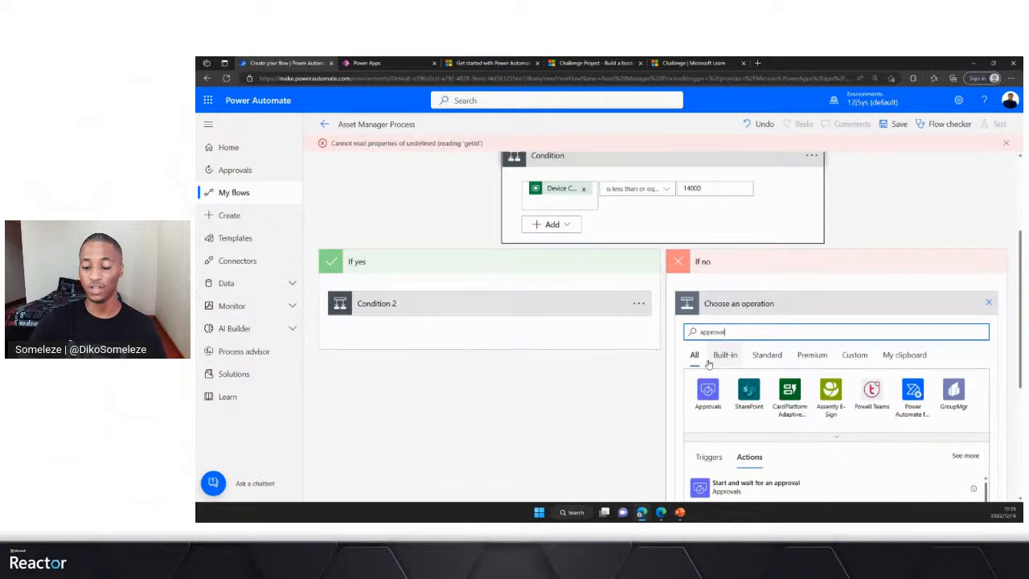
{"action": "scroll", "coordinate": [740, 359], "scroll_direction": "down", "scroll_amount": 1}
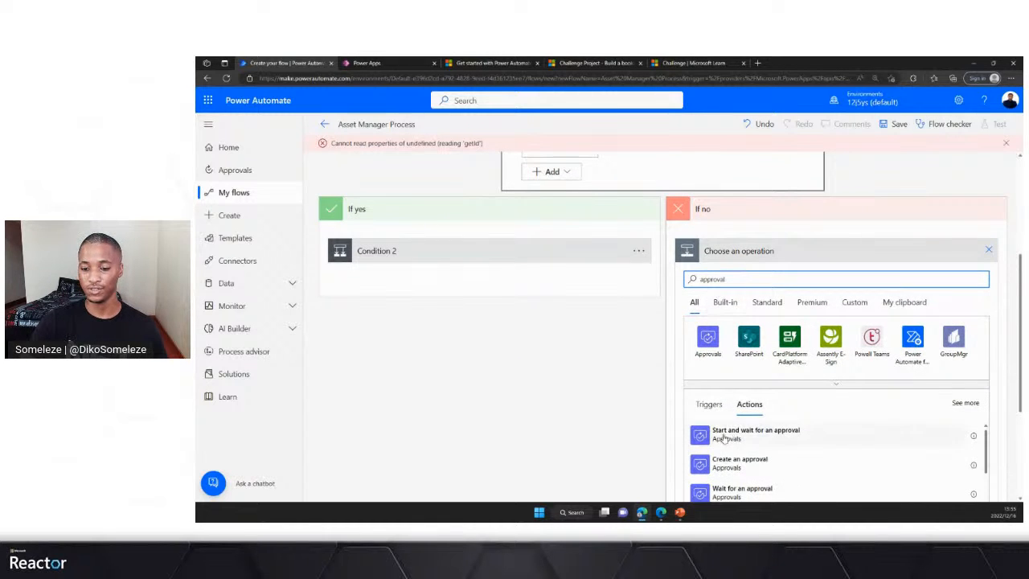
{"action": "left_click", "coordinate": [764, 435]}
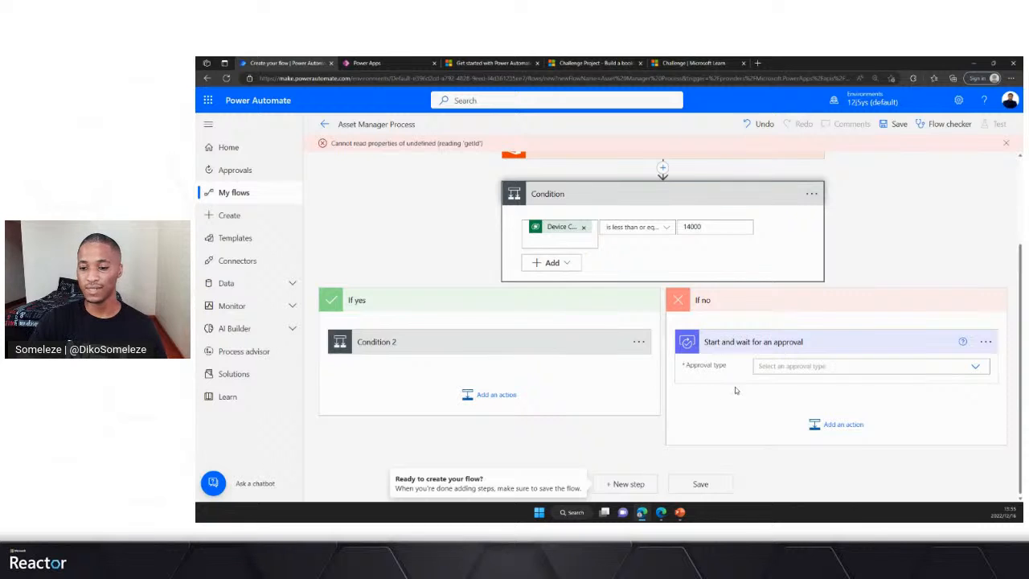
- Set the approval action's type to Approve/Reject - First to respond
{"action": "left_click", "coordinate": [976, 367]}
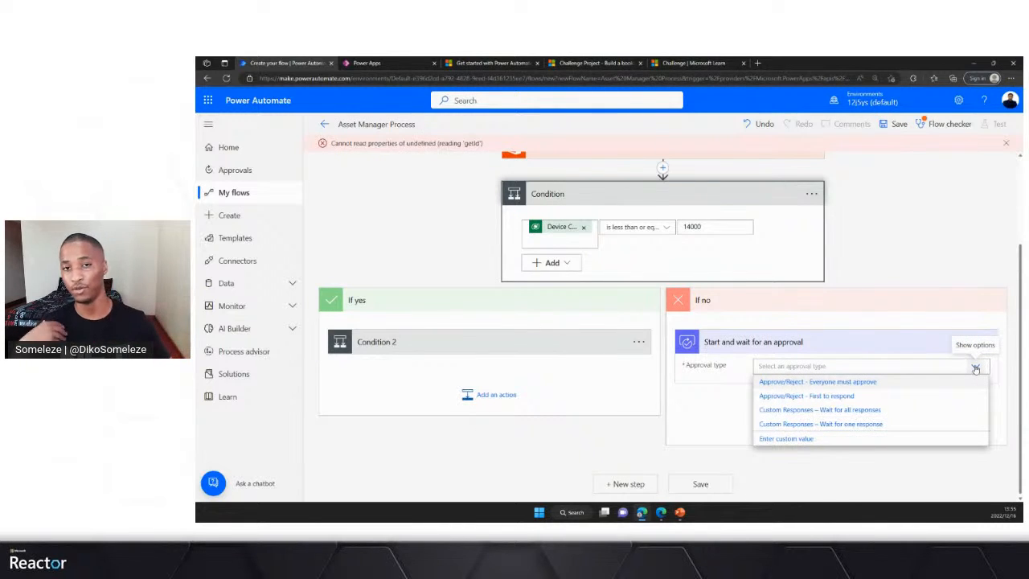
{"action": "left_click", "coordinate": [791, 397]}
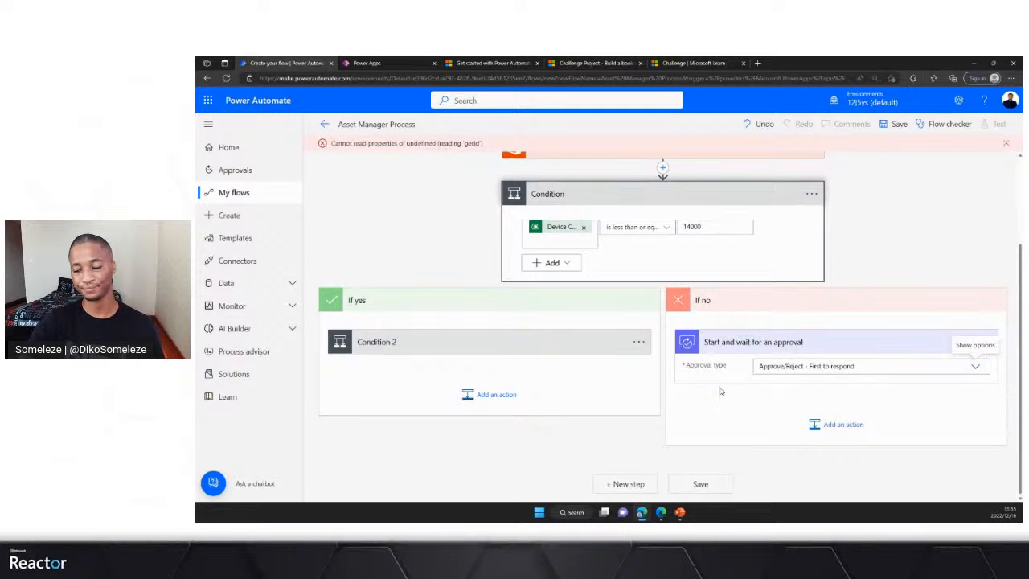
{"action": "scroll", "coordinate": [728, 400], "scroll_direction": "down", "scroll_amount": 1}
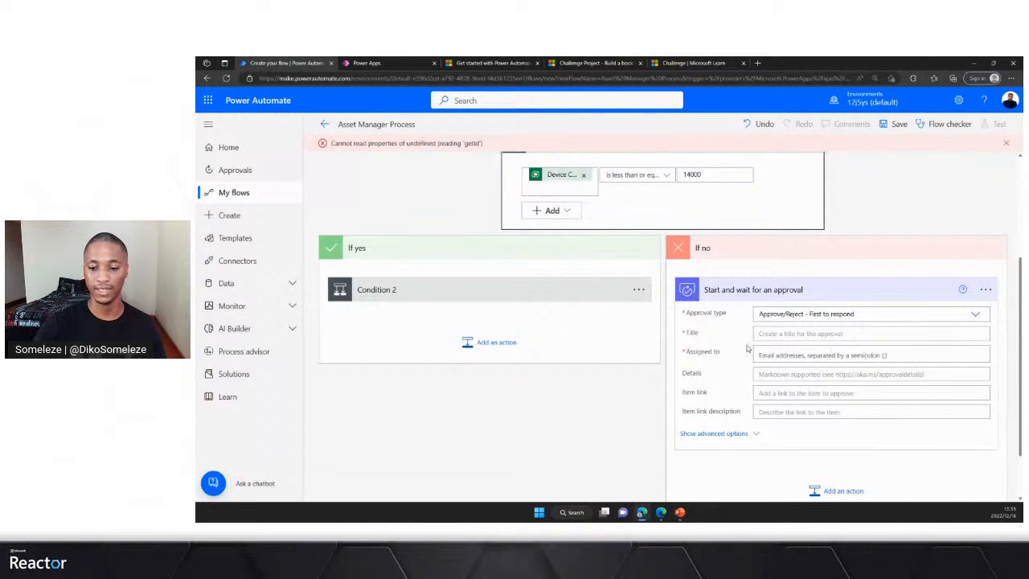
- Enter "Asset Request for" as the beginning of the approval's title
{"action": "left_click", "coordinate": [772, 336]}
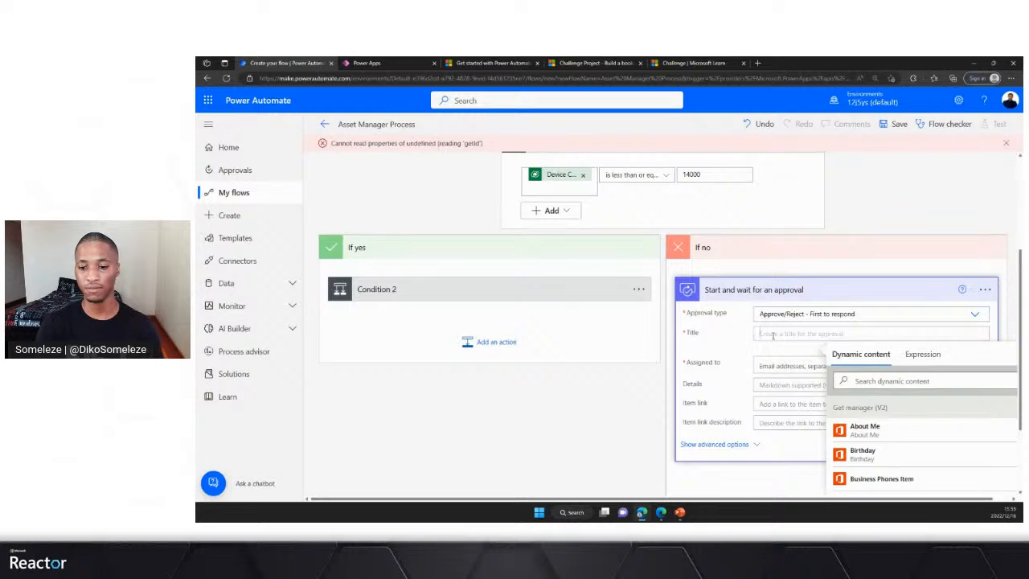
{"action": "type", "text": "A"}
{"action": "key", "text": "BackSpace"}
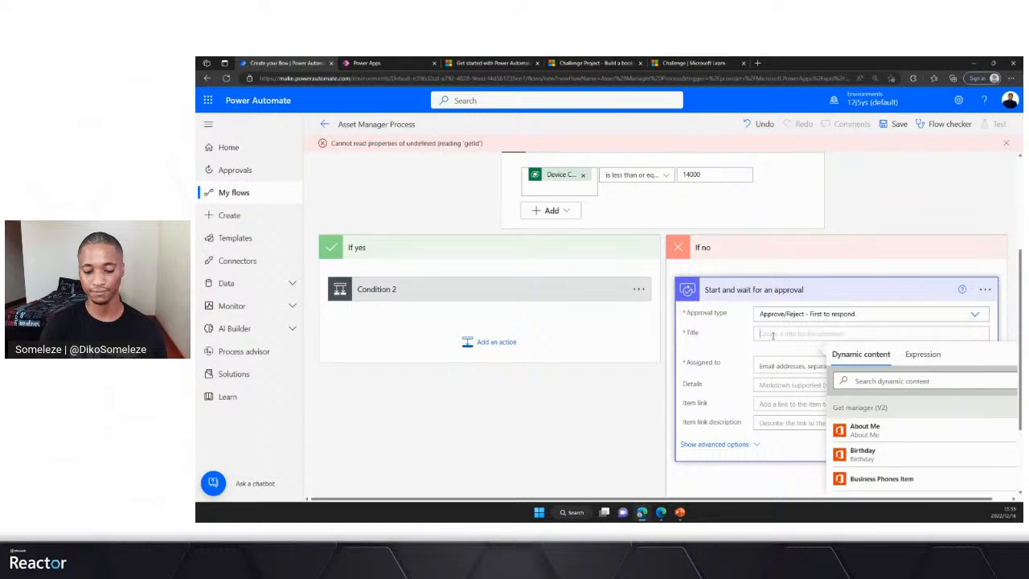
{"action": "type", "text": "Asset"}
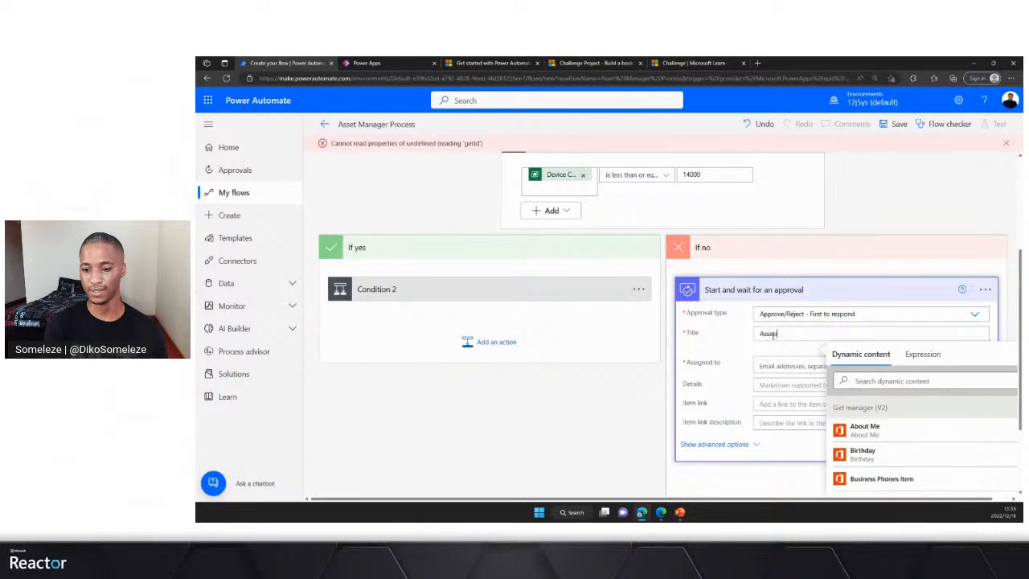
{"action": "type", "text": " Re"}
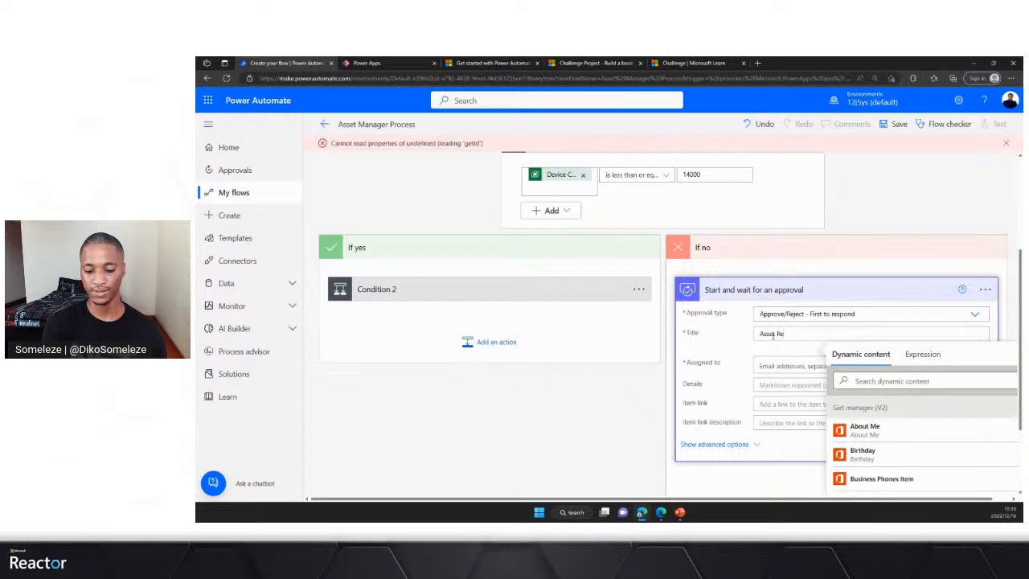
{"action": "type", "text": "quest for"}
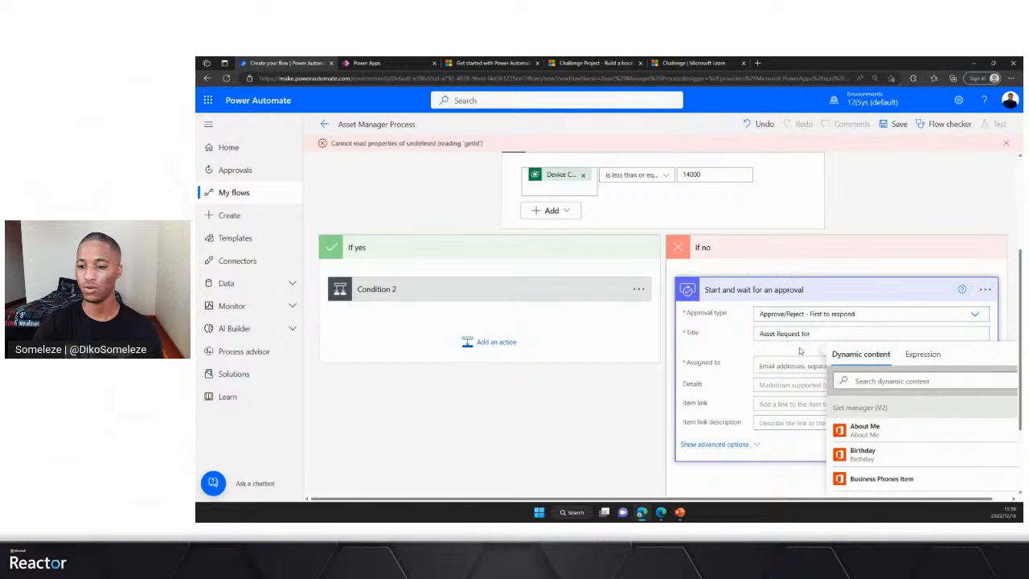
- Search the dynamic content for "device" and append the trigger's Device Name to the approval title
{"action": "scroll", "coordinate": [799, 352], "scroll_direction": "down", "scroll_amount": 1}
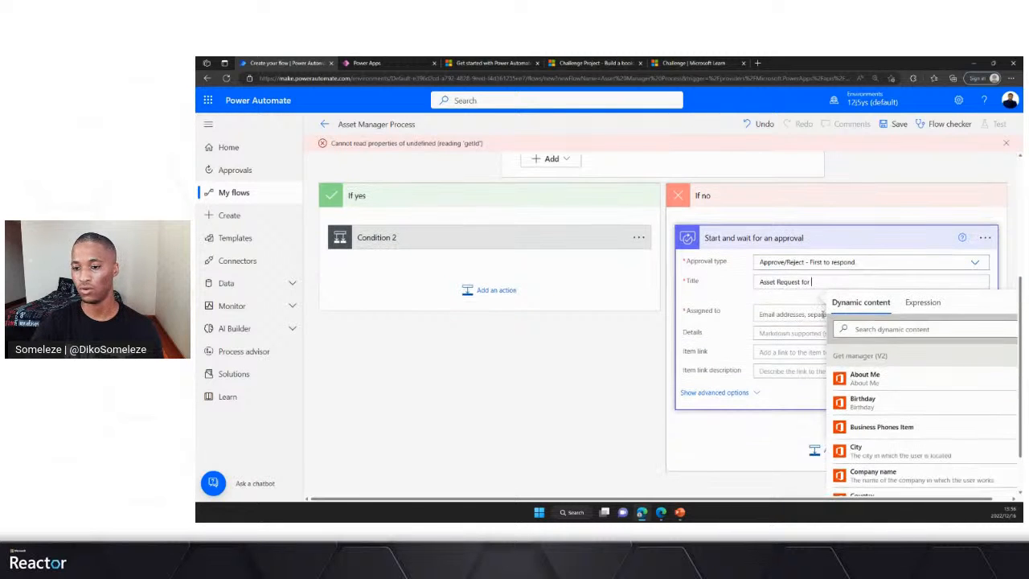
{"action": "left_click", "coordinate": [882, 329]}
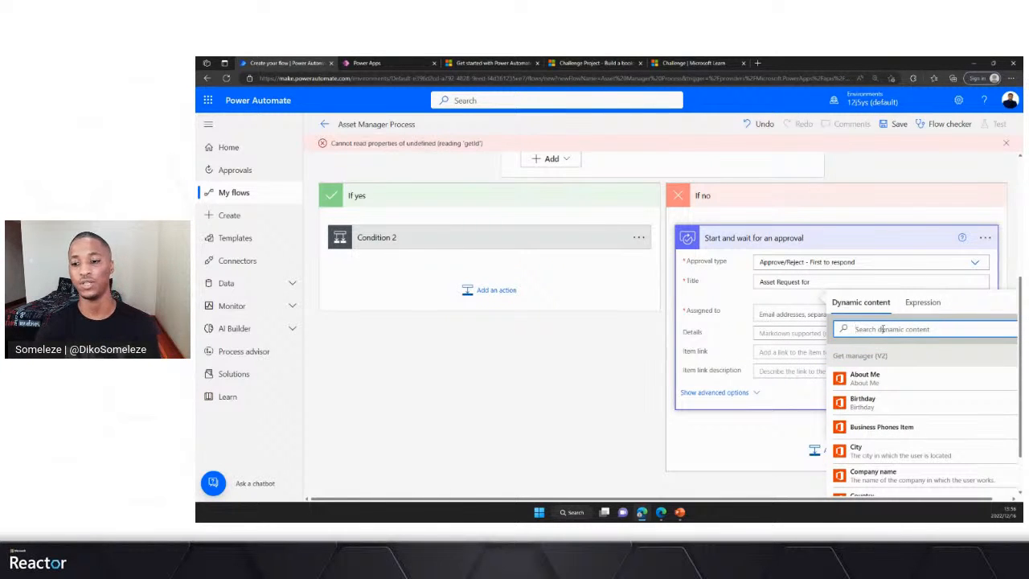
{"action": "type", "text": "re"}
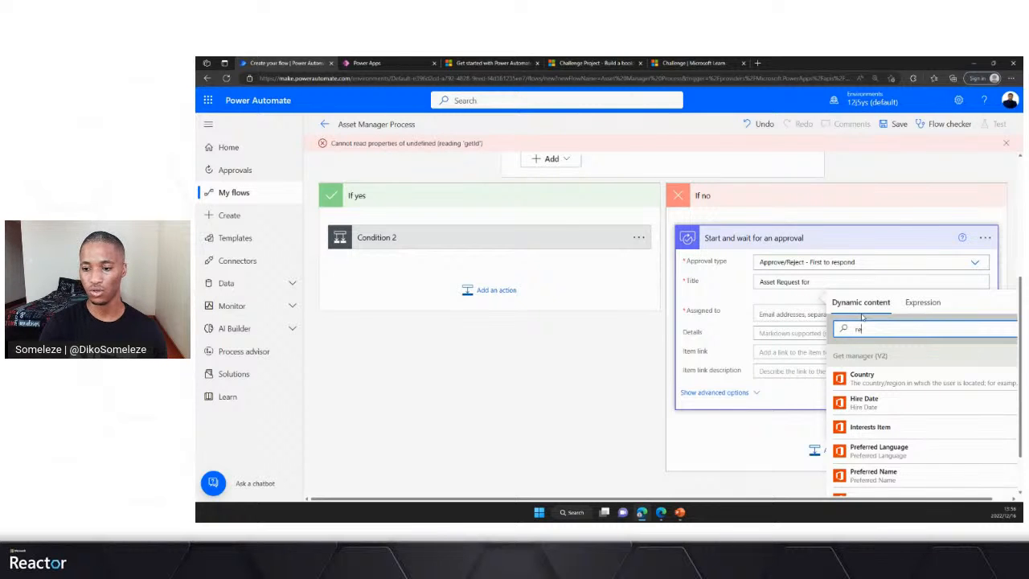
{"action": "key", "text": "BackSpace"}
{"action": "key", "text": "BackSpace"}
{"action": "type", "text": "device"}
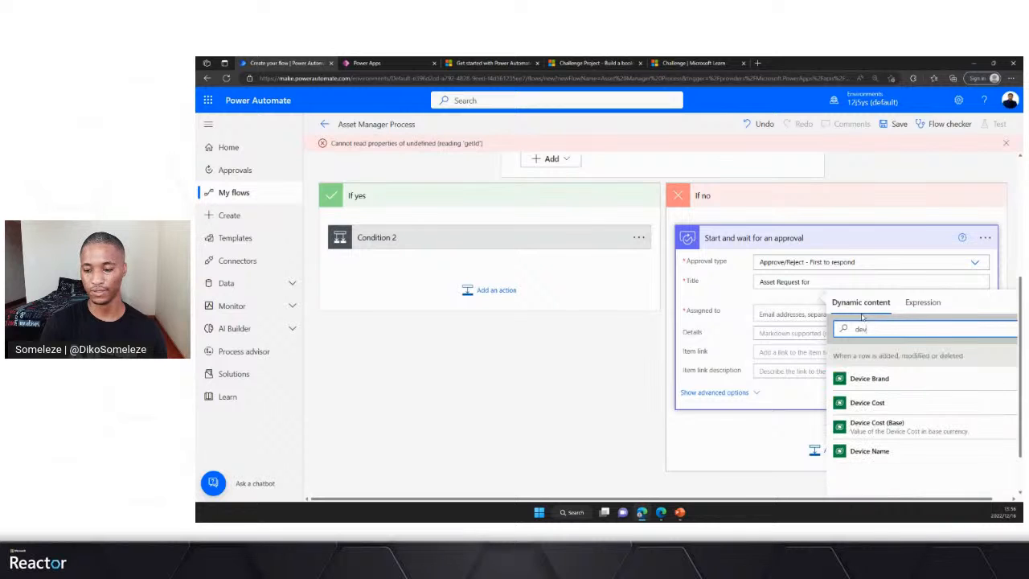
{"action": "left_click", "coordinate": [880, 452]}
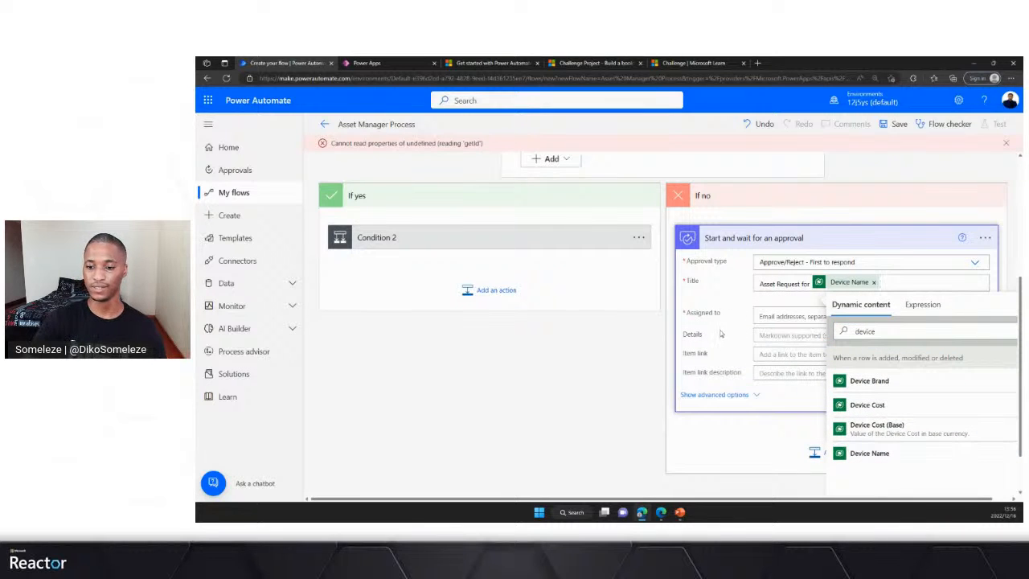
- Show the approval action's advanced options and look over its requestor, notification and attachment fields
{"action": "left_click", "coordinate": [777, 316]}
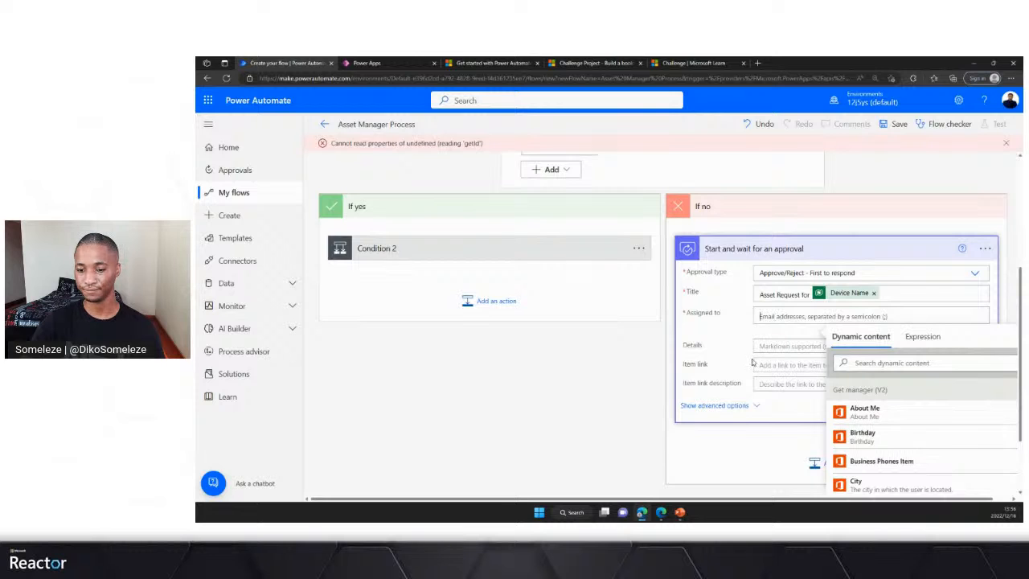
{"action": "left_click", "coordinate": [754, 406]}
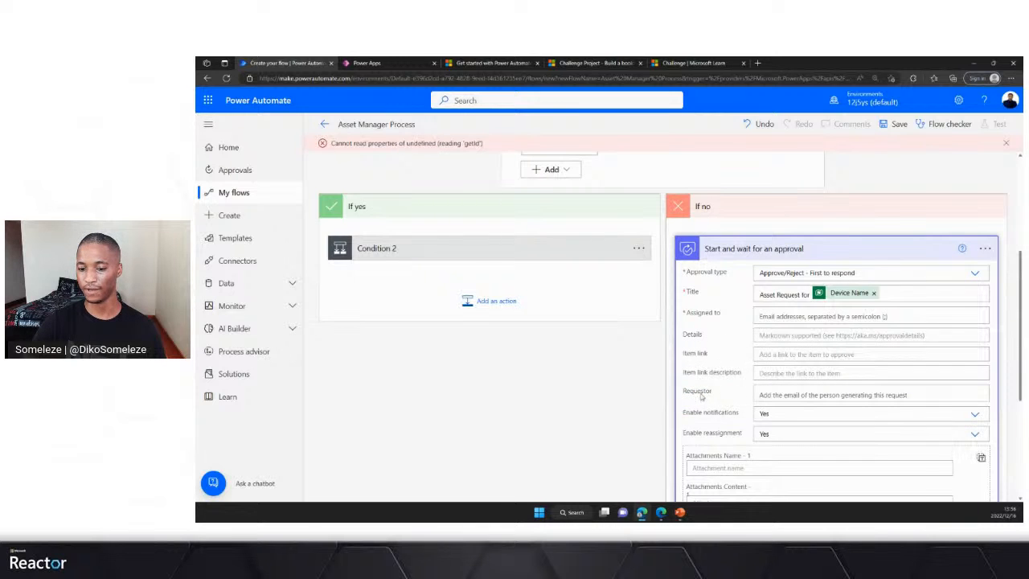
{"action": "scroll", "coordinate": [761, 383], "scroll_direction": "down", "scroll_amount": 2}
{"action": "scroll", "coordinate": [760, 383], "scroll_direction": "up", "scroll_amount": 1}
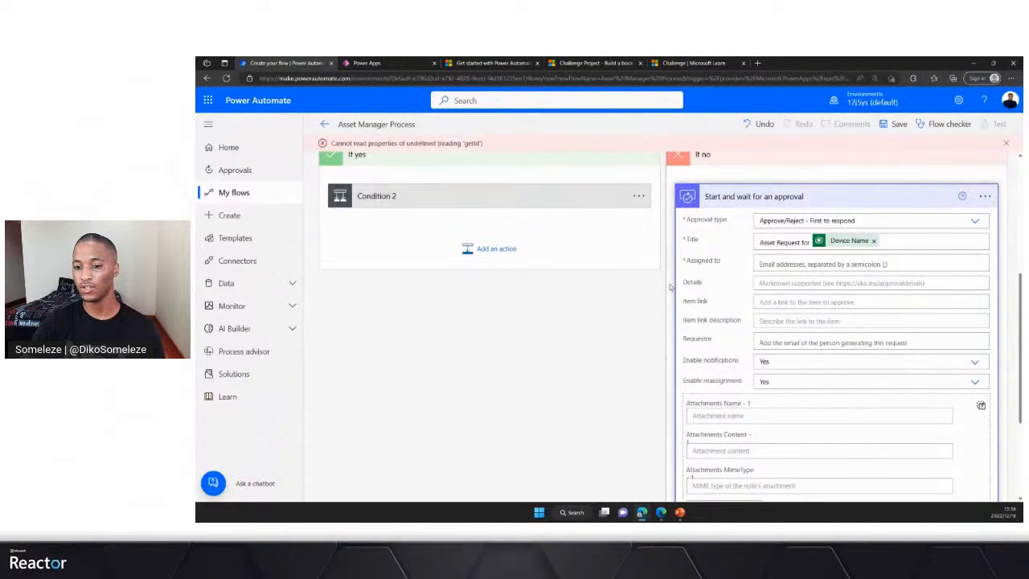
- Assign the approval to the manager by inserting Mail from Get manager (V2) into Assigned to
{"action": "left_click", "coordinate": [768, 264]}
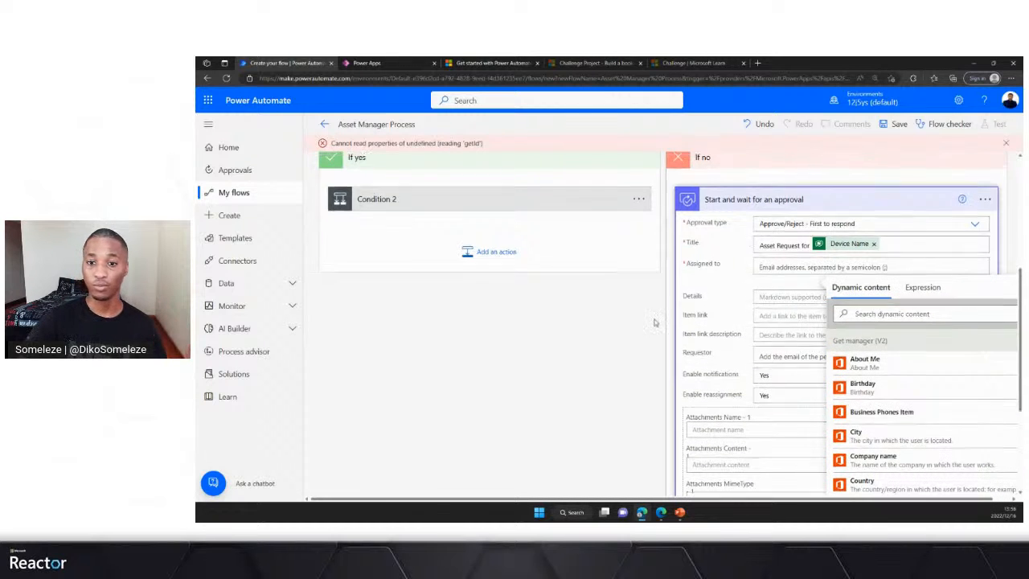
{"action": "scroll", "coordinate": [654, 319], "scroll_direction": "up", "scroll_amount": 3}
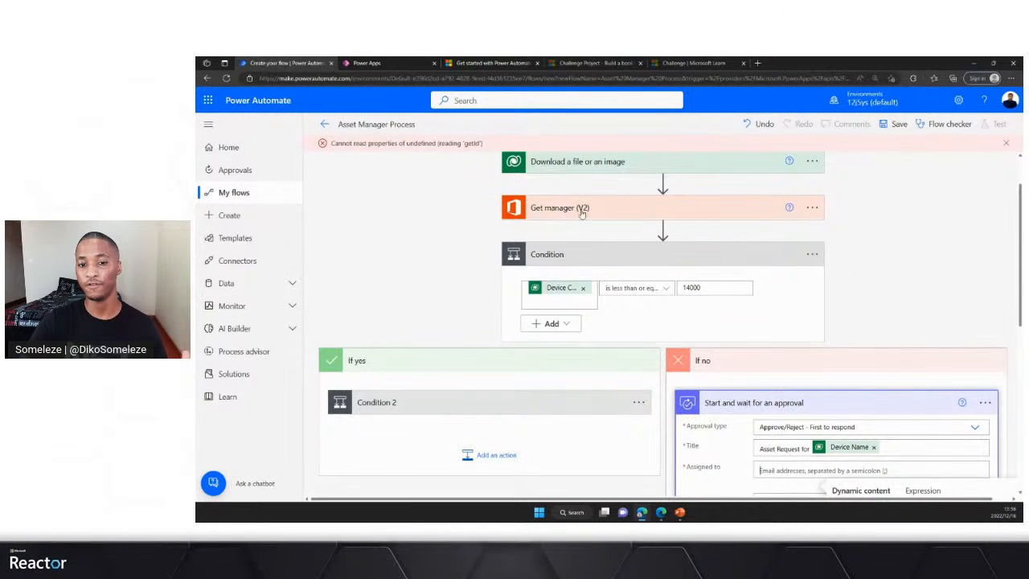
{"action": "scroll", "coordinate": [723, 337], "scroll_direction": "down", "scroll_amount": 4}
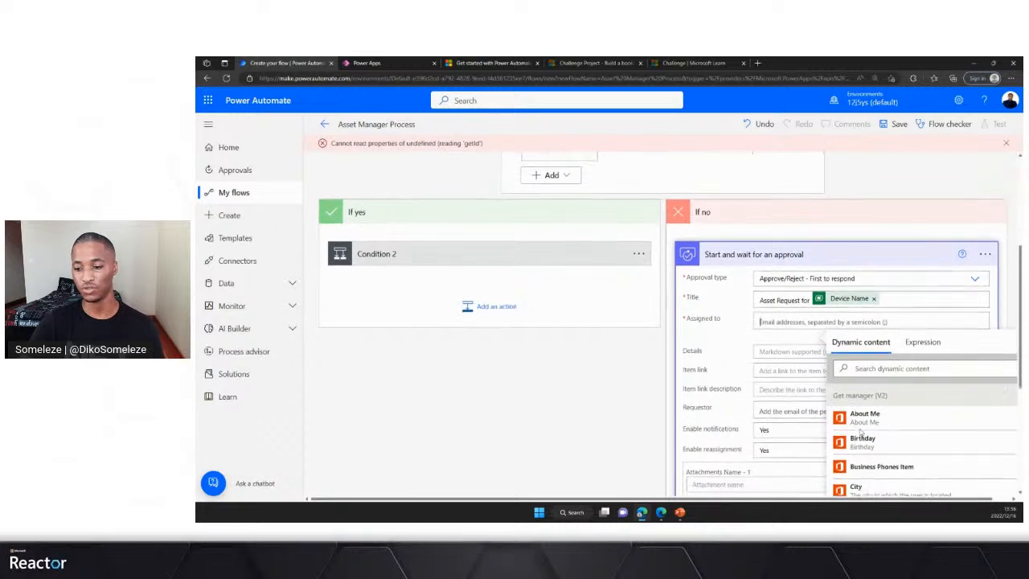
{"action": "scroll", "coordinate": [868, 458], "scroll_direction": "down", "scroll_amount": 2}
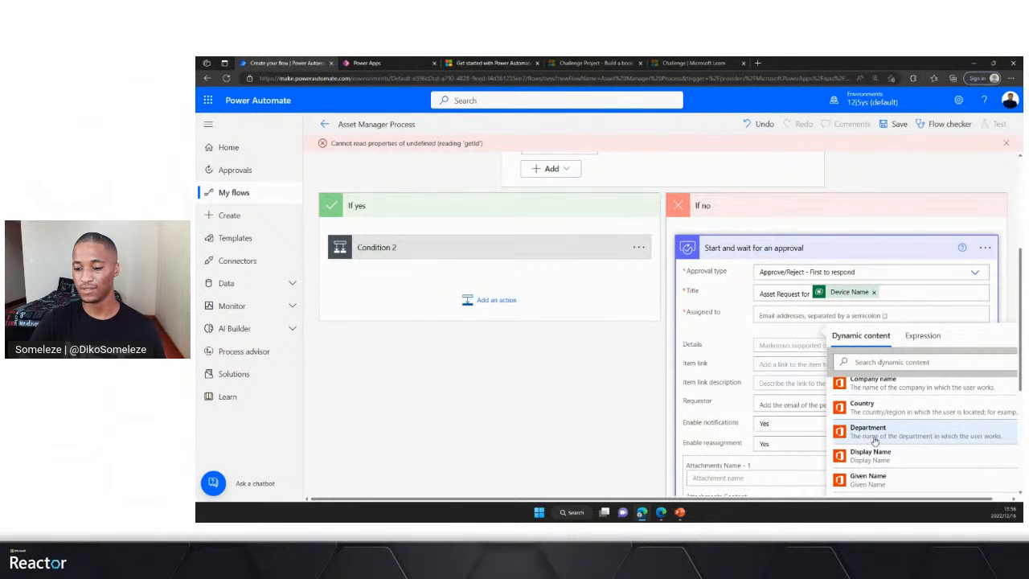
{"action": "left_click_drag", "start_coordinate": [834, 499], "coordinate": [884, 499]}
{"action": "scroll", "coordinate": [872, 438], "scroll_direction": "down", "scroll_amount": 1}
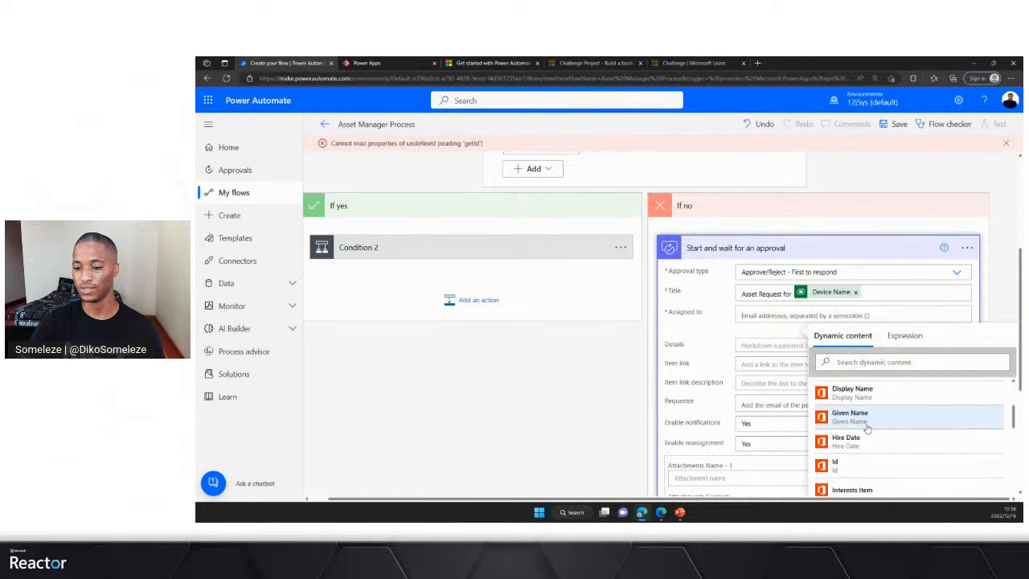
{"action": "scroll", "coordinate": [865, 434], "scroll_direction": "up", "scroll_amount": 1}
{"action": "scroll", "coordinate": [865, 440], "scroll_direction": "up", "scroll_amount": 2}
{"action": "scroll", "coordinate": [860, 434], "scroll_direction": "down", "scroll_amount": 3}
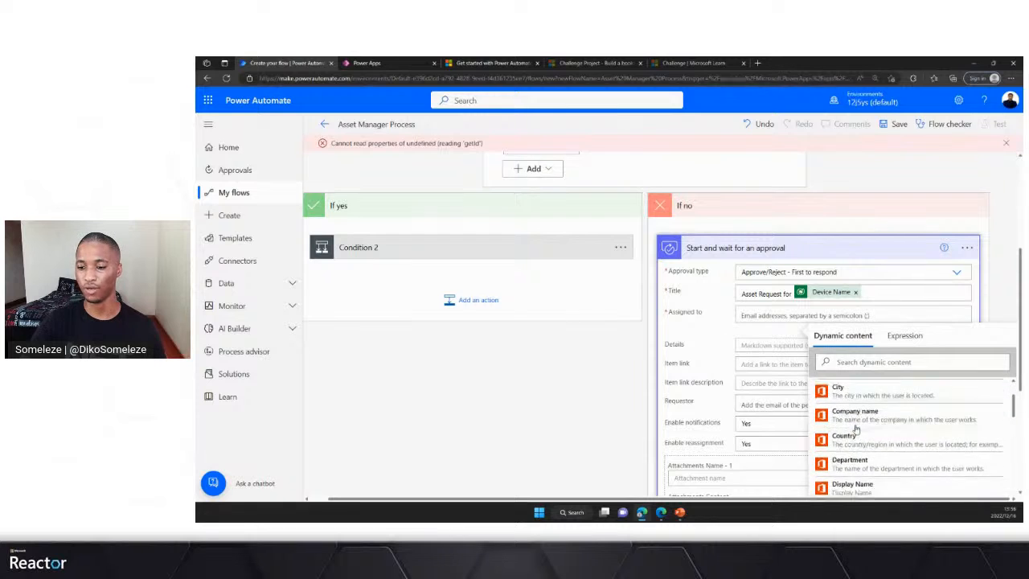
{"action": "scroll", "coordinate": [854, 426], "scroll_direction": "down", "scroll_amount": 4}
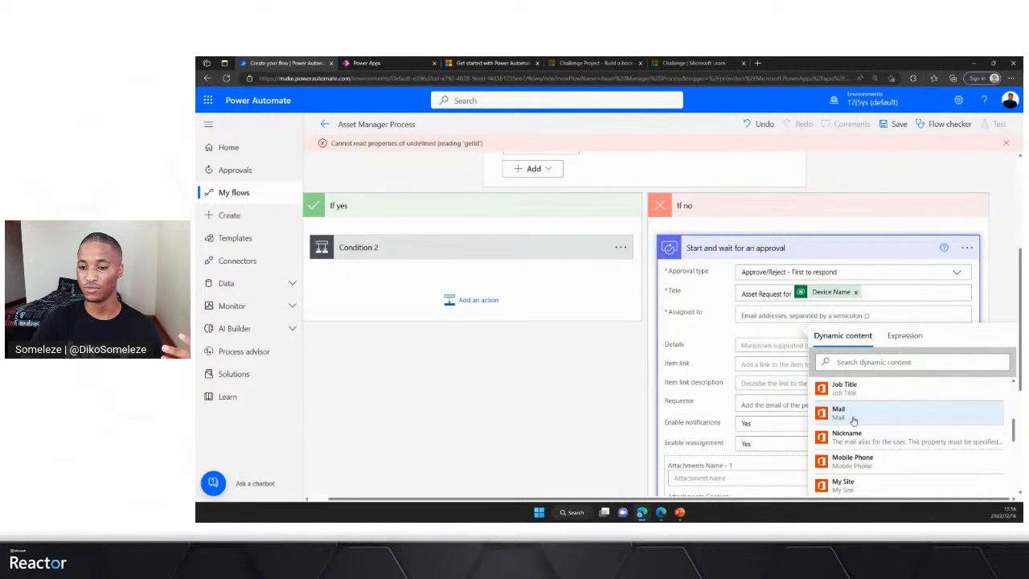
{"action": "left_click", "coordinate": [855, 421]}
{"action": "left_click", "coordinate": [713, 337]}
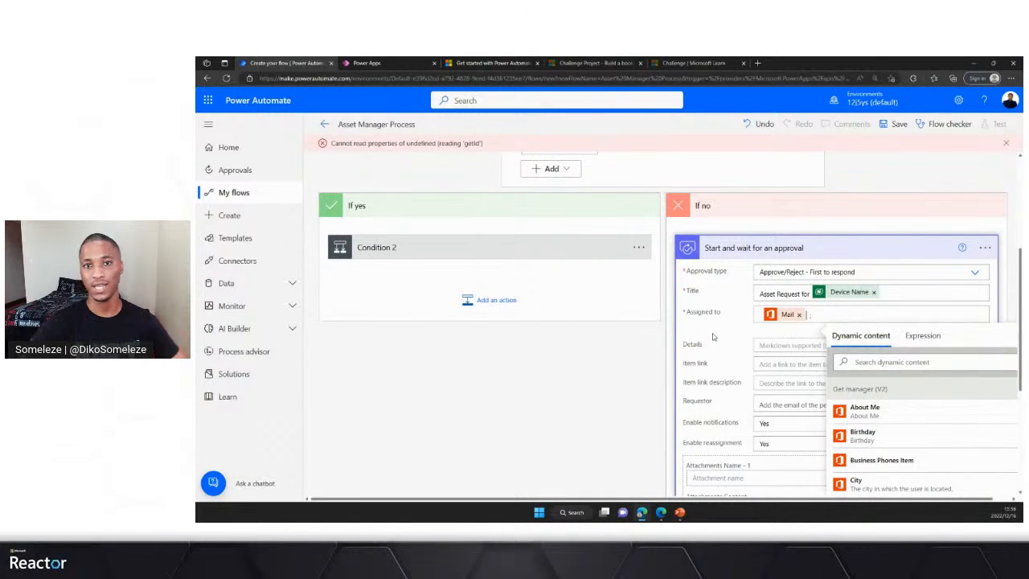
- Search the dynamic content for "req" and insert the trigger's Requestor Email as the approval's Requestor
{"action": "left_click", "coordinate": [776, 345]}
{"action": "scroll", "coordinate": [752, 376], "scroll_direction": "down", "scroll_amount": 1}
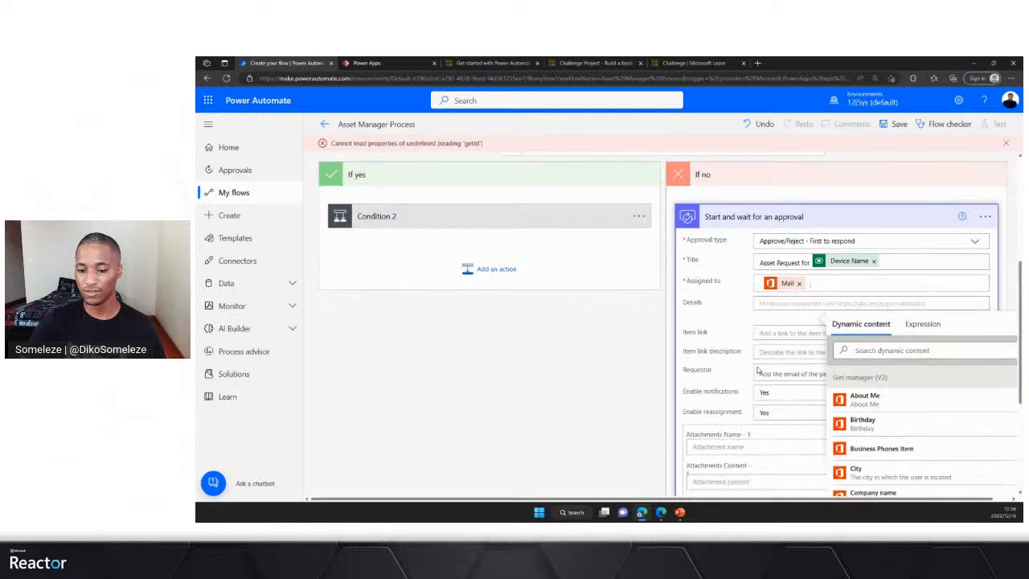
{"action": "left_click", "coordinate": [773, 365]}
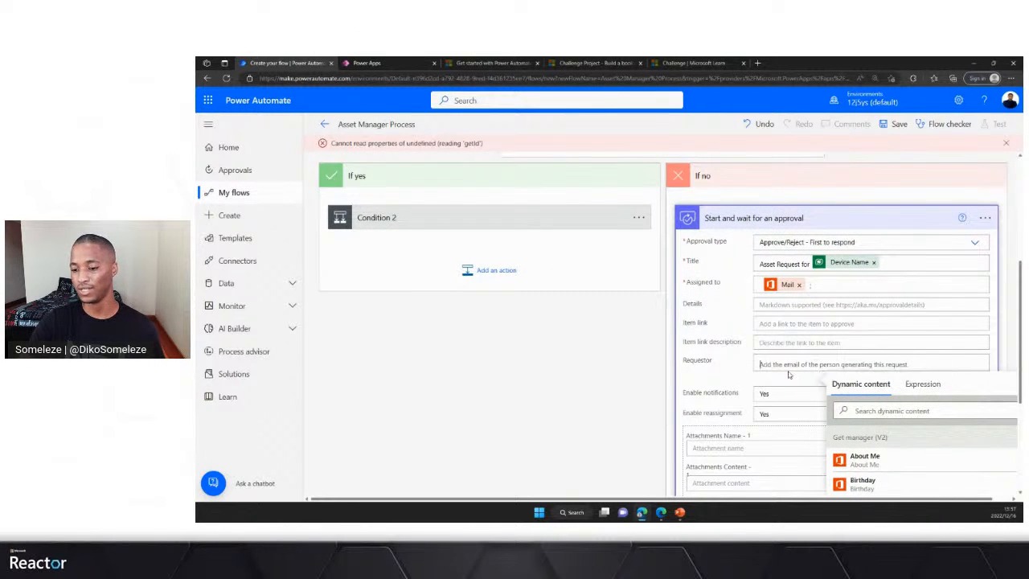
{"action": "left_click", "coordinate": [871, 411]}
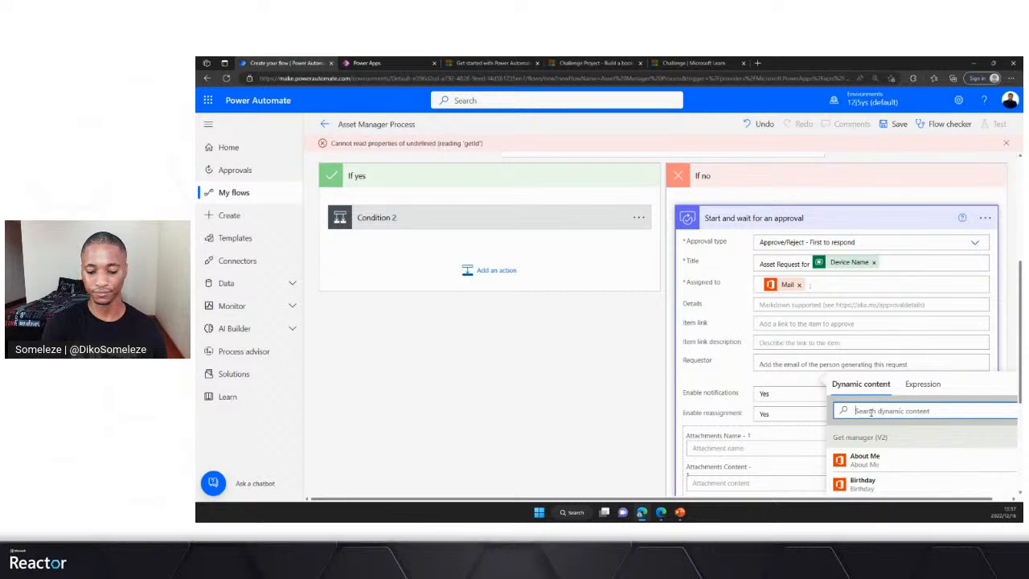
{"action": "type", "text": "req"}
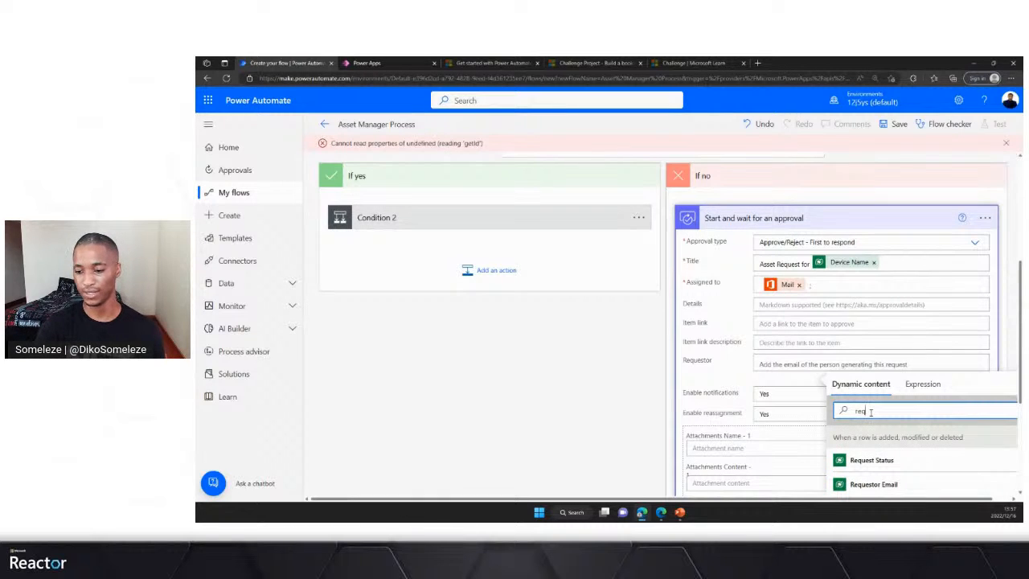
{"action": "left_click", "coordinate": [877, 484]}
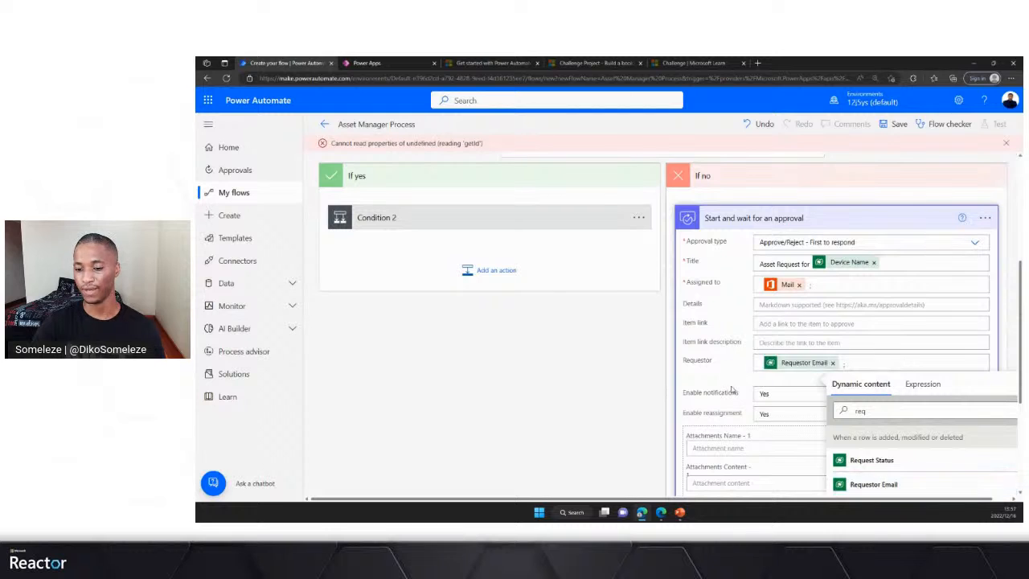
- Begin the approval's Details with "Employee" followed by the trigger's Requestor Full name, found by searching for "req"
{"action": "scroll", "coordinate": [731, 386], "scroll_direction": "down", "scroll_amount": 1}
{"action": "scroll", "coordinate": [725, 337], "scroll_direction": "down", "scroll_amount": 1}
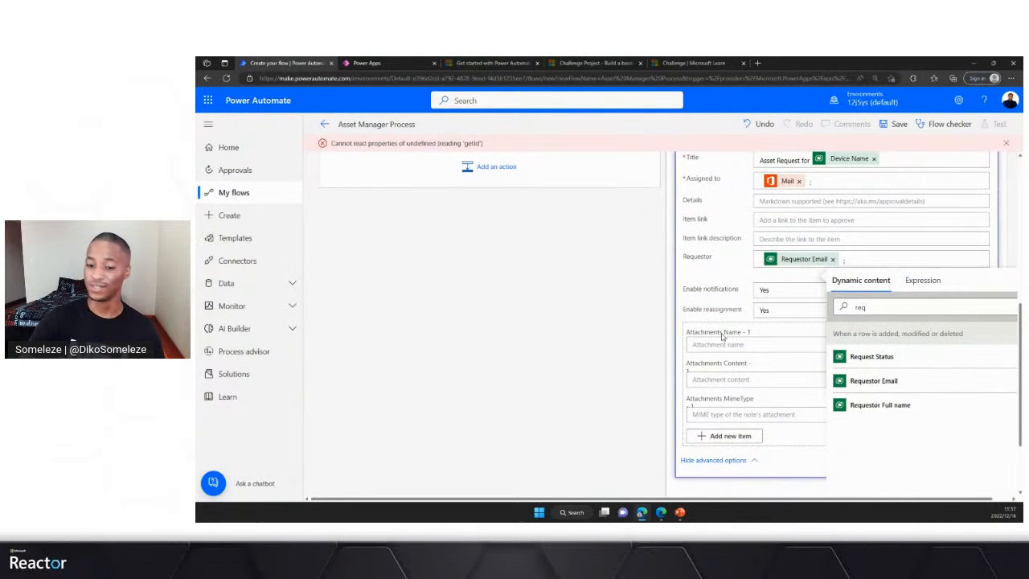
{"action": "scroll", "coordinate": [710, 325], "scroll_direction": "up", "scroll_amount": 2}
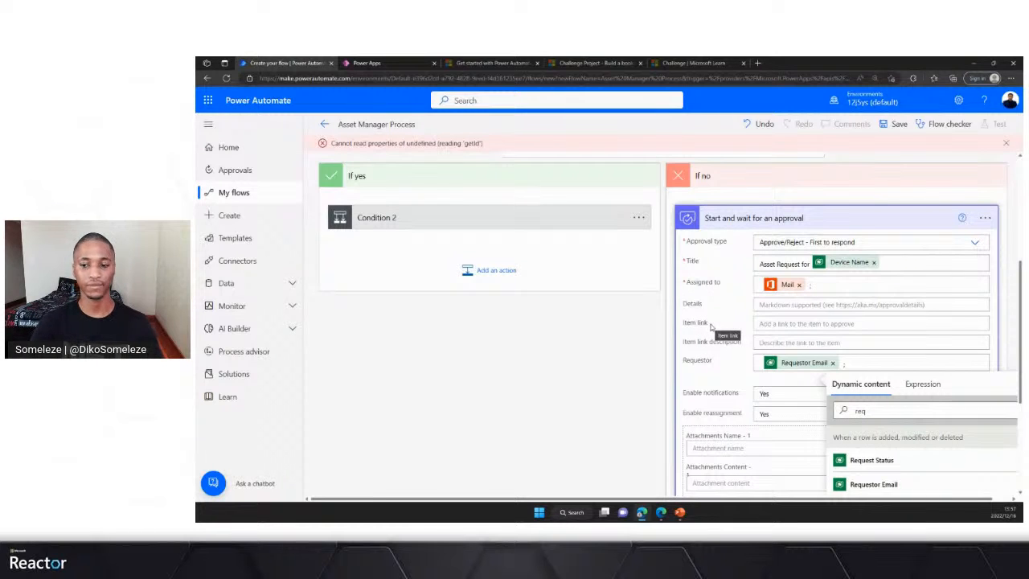
{"action": "left_click", "coordinate": [785, 304]}
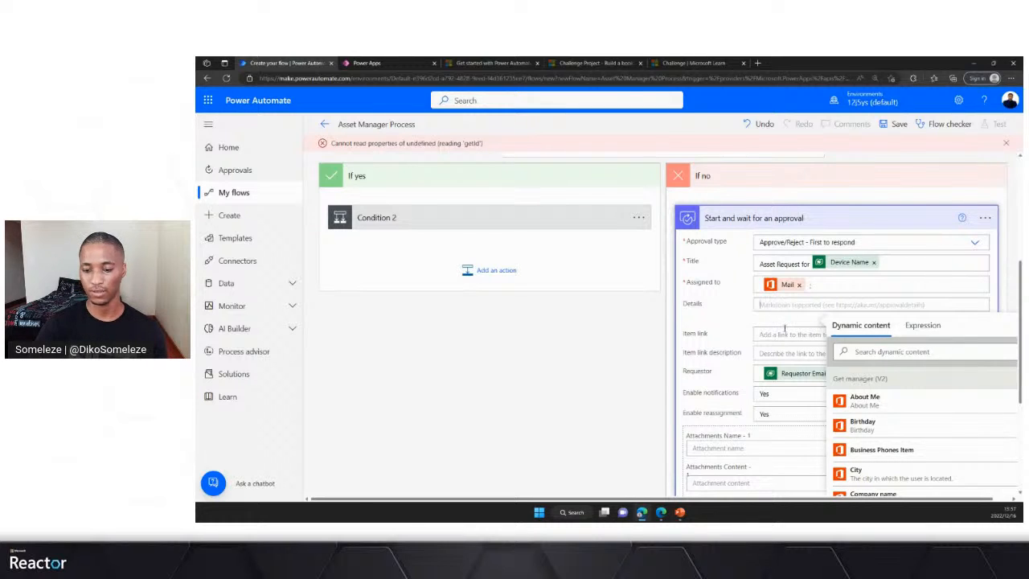
{"action": "type", "text": "Th"}
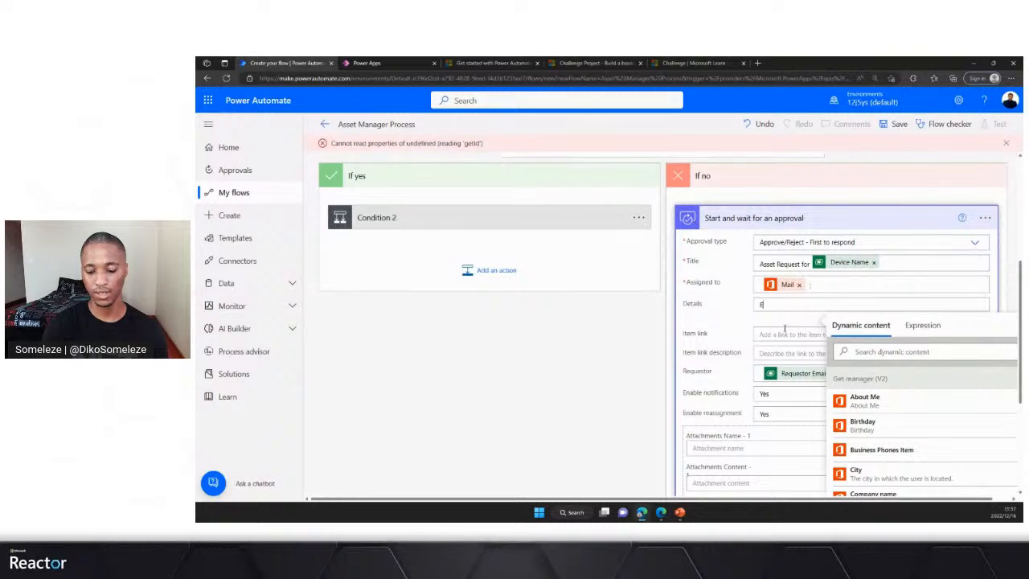
{"action": "type", "text": "plo"}
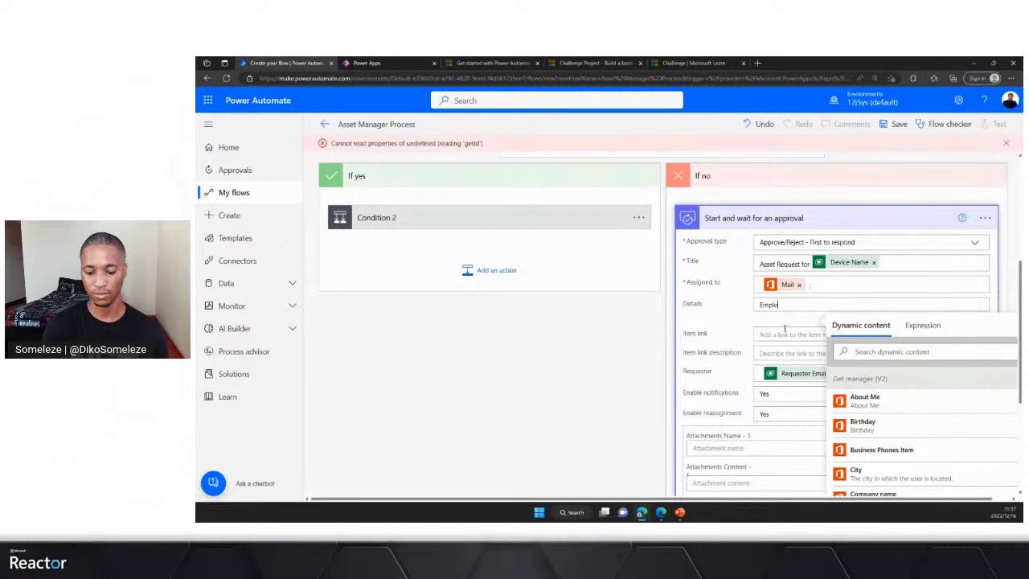
{"action": "type", "text": "yee"}
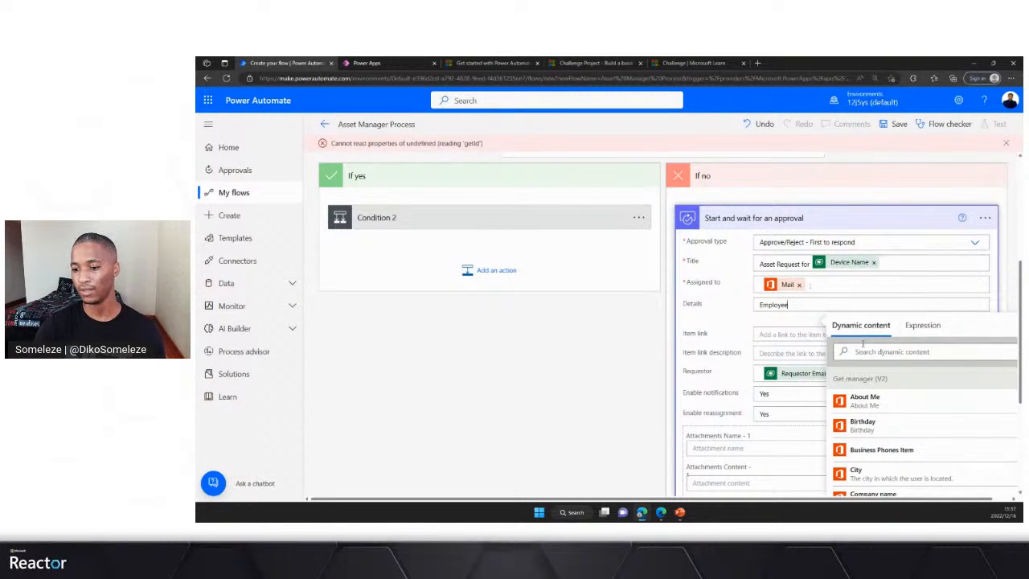
{"action": "left_click", "coordinate": [856, 351]}
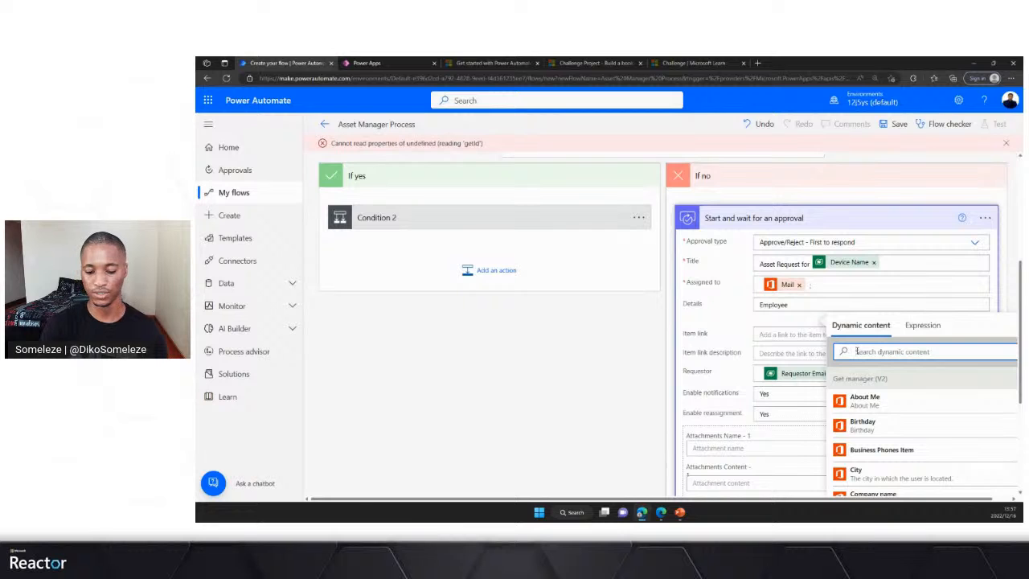
{"action": "type", "text": "req"}
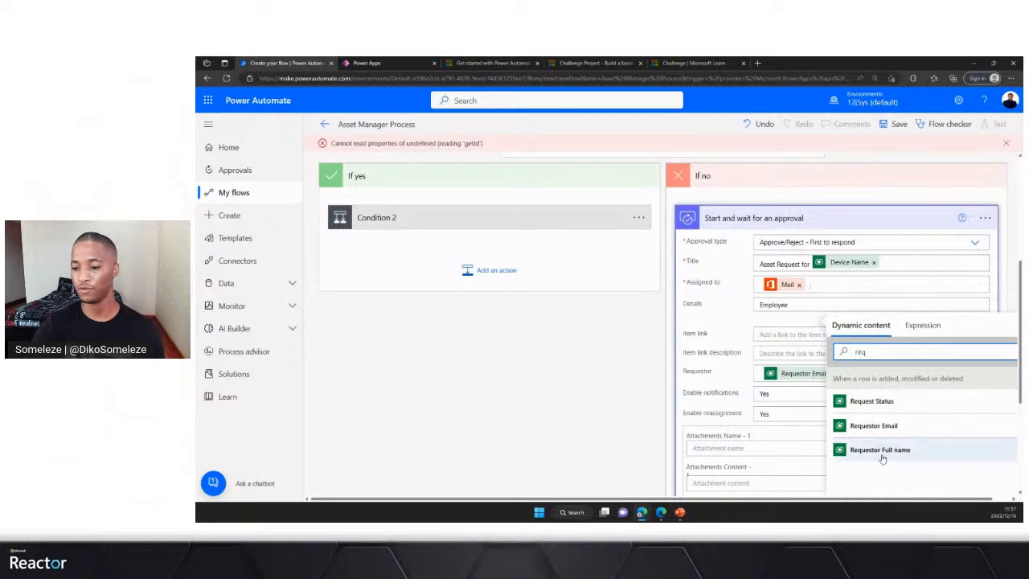
{"action": "left_click", "coordinate": [880, 451]}
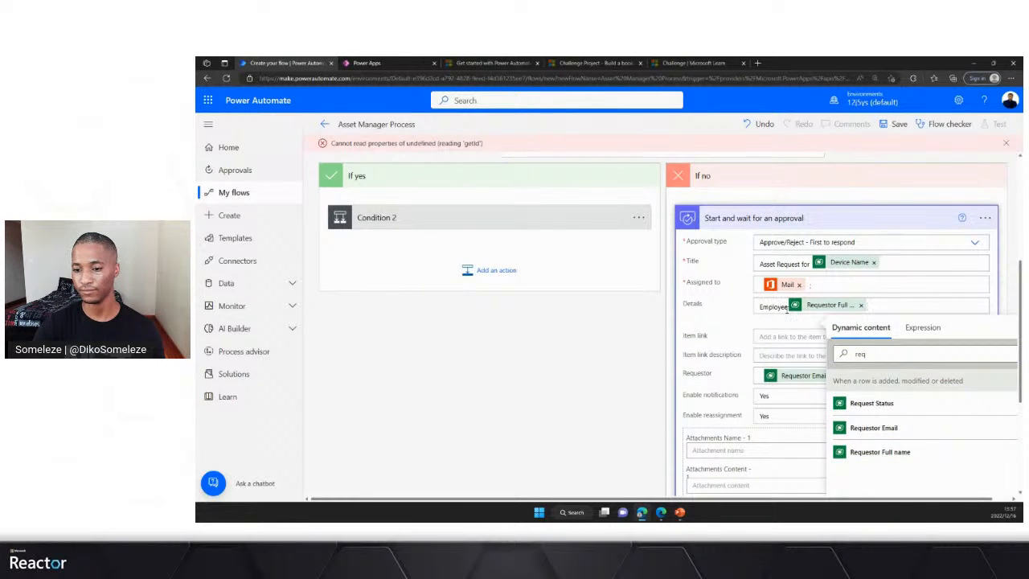
- Continue the approval's Details with "has requested" and the trigger's Device Name, found by searching for "device"
{"action": "type", "text": "b"}
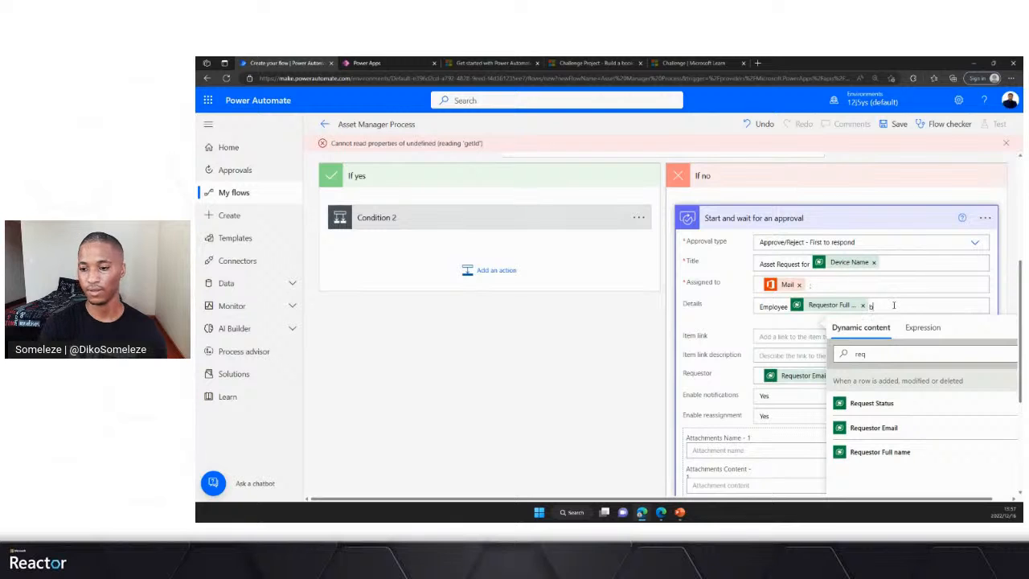
{"action": "type", "text": "has r"}
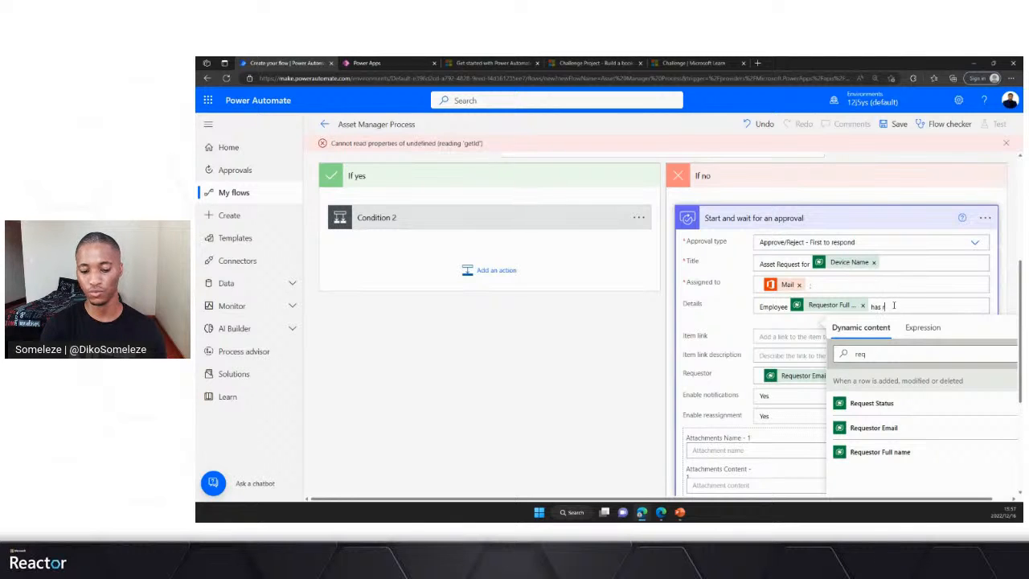
{"action": "type", "text": "equested"}
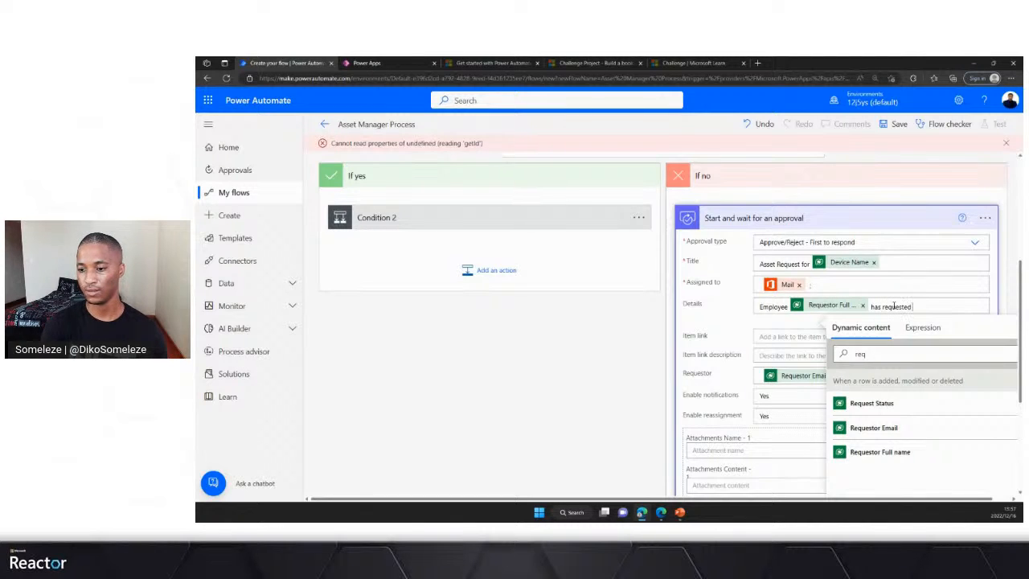
{"action": "double_click", "coordinate": [860, 354]}
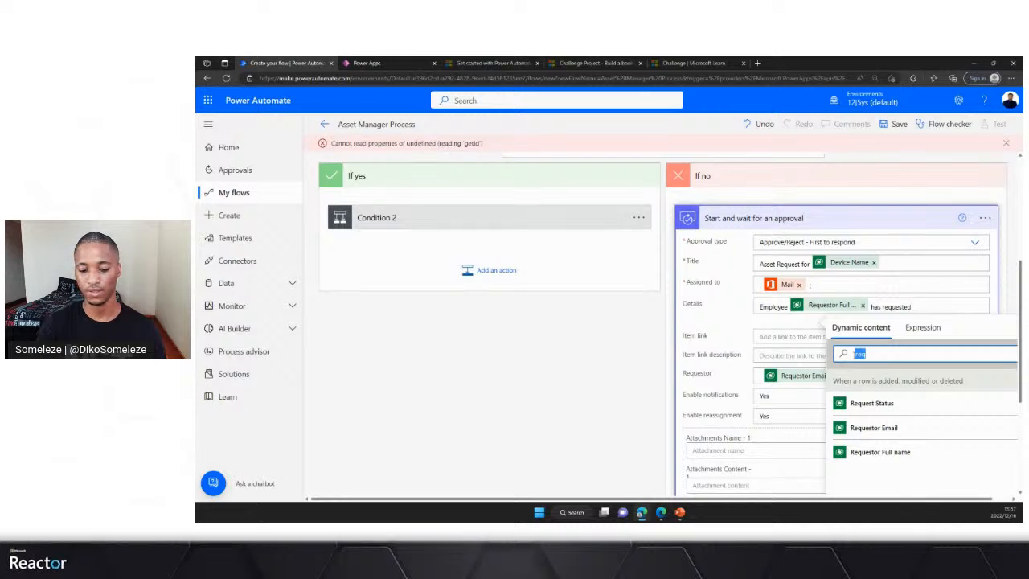
{"action": "type", "text": "dev"}
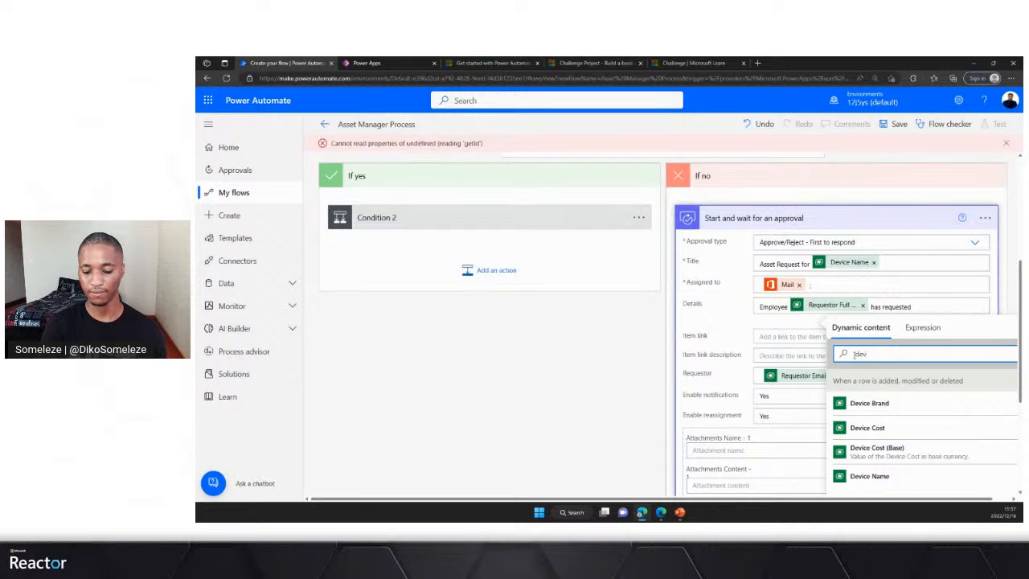
{"action": "type", "text": "ice"}
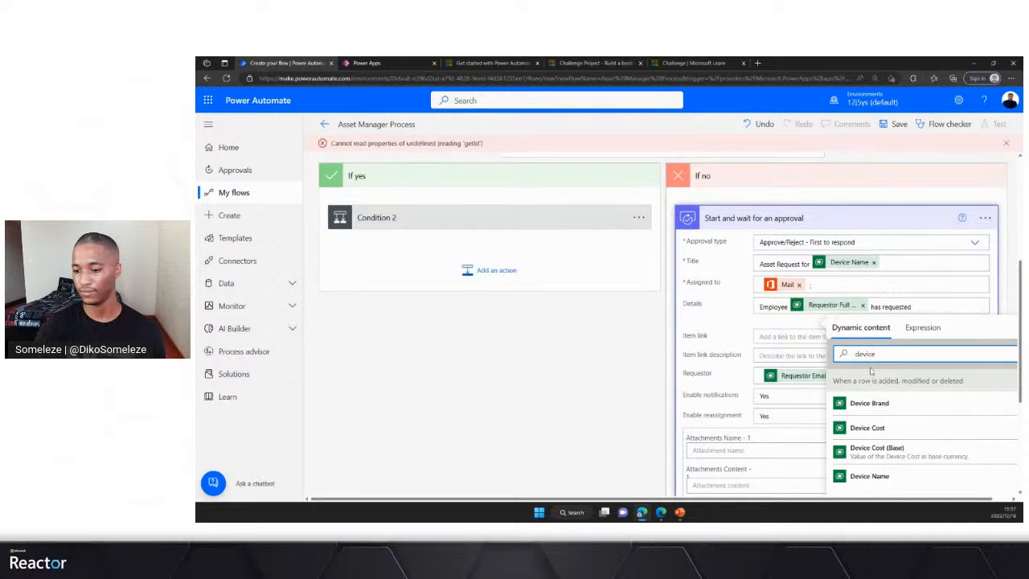
{"action": "left_click", "coordinate": [871, 476]}
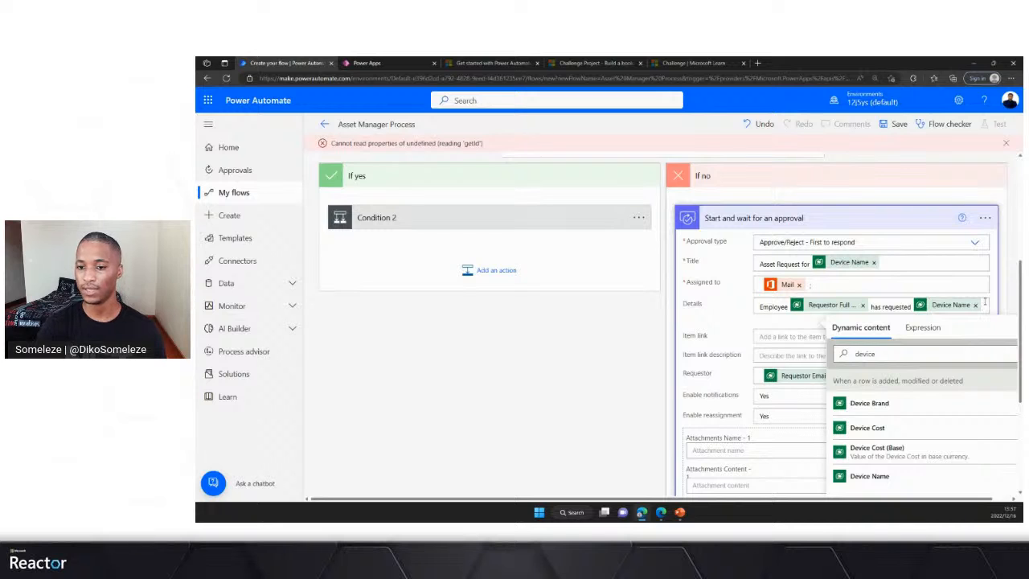
- Complete the approval's Details with "which costs" followed by the trigger's Device Cost
{"action": "scroll", "coordinate": [946, 285], "scroll_direction": "down", "scroll_amount": 2}
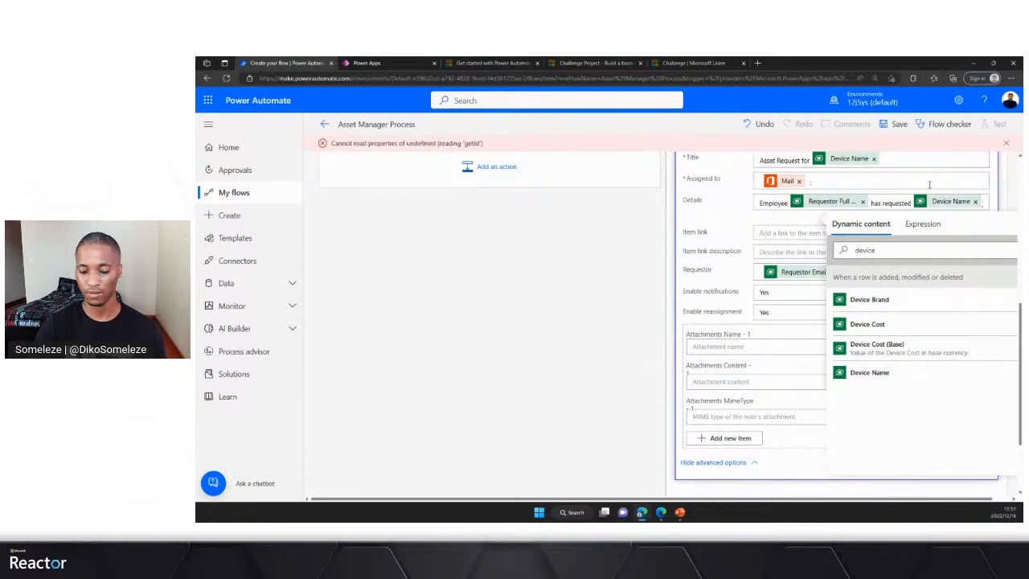
{"action": "type", "text": "which"}
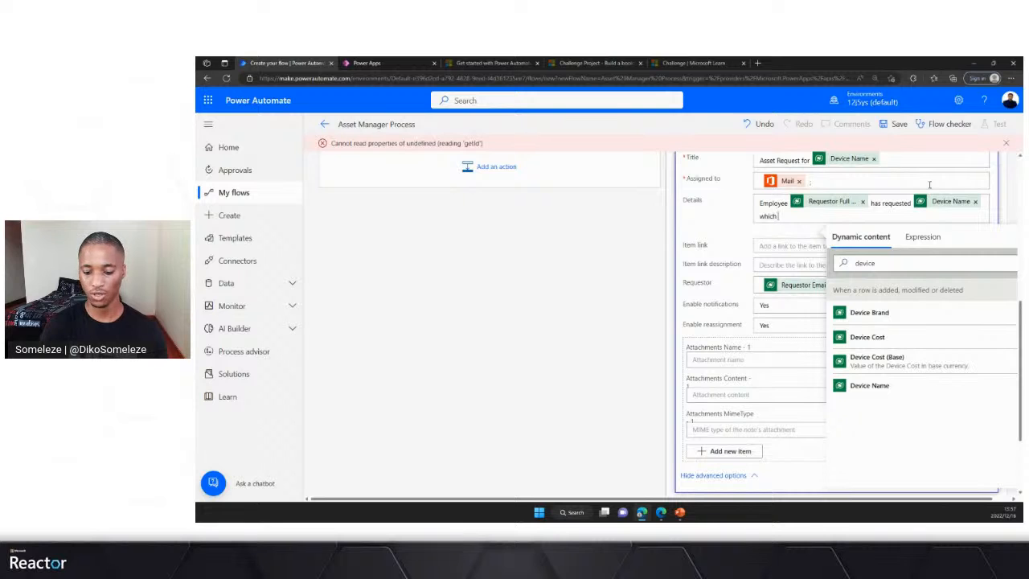
{"action": "type", "text": " costs"}
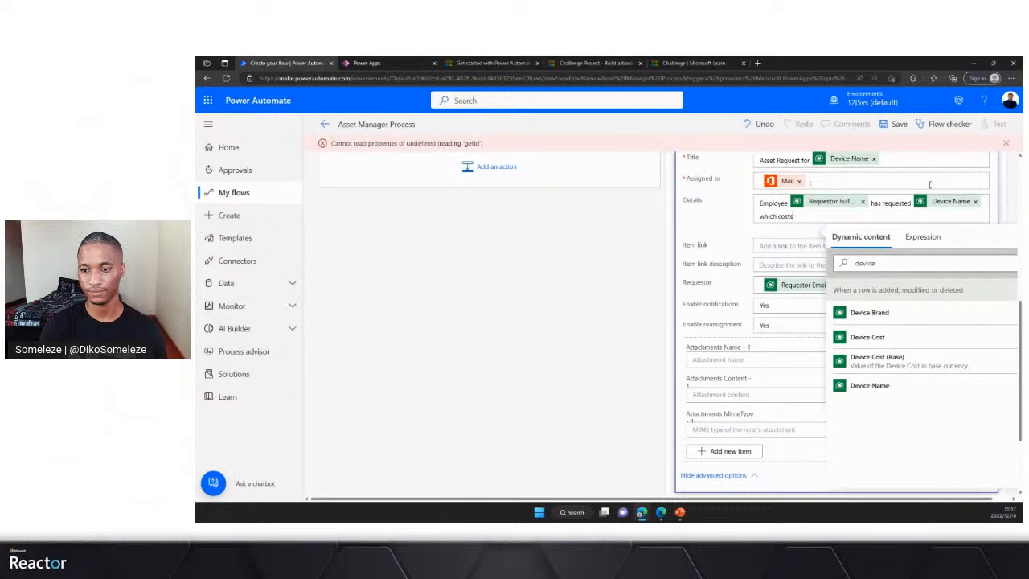
{"action": "left_click", "coordinate": [868, 339]}
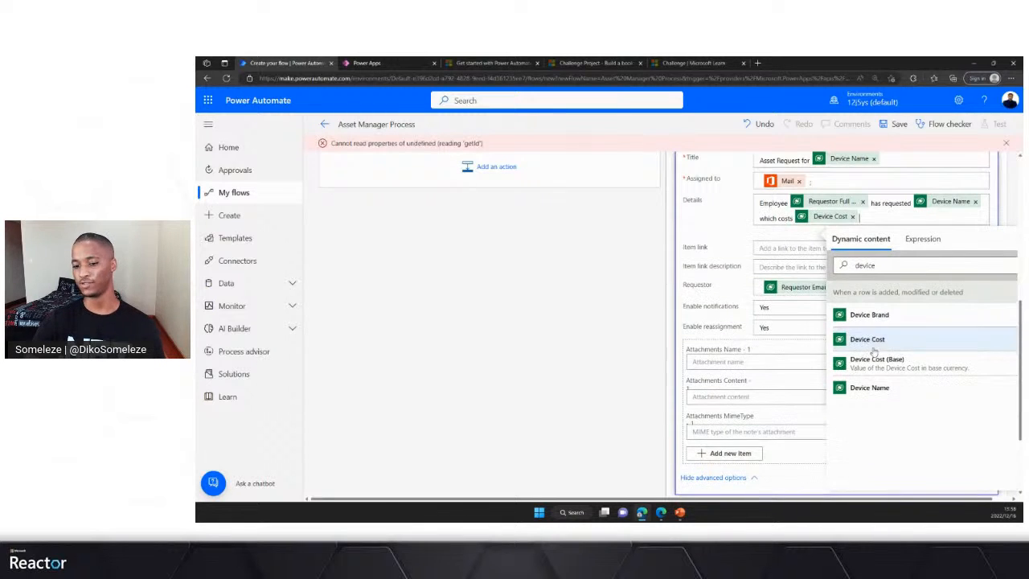
- Review the filled-in approval fields and collapse the Start and wait for an approval action
{"action": "scroll", "coordinate": [685, 358], "scroll_direction": "down", "scroll_amount": 2}
{"action": "scroll", "coordinate": [686, 358], "scroll_direction": "up", "scroll_amount": 3}
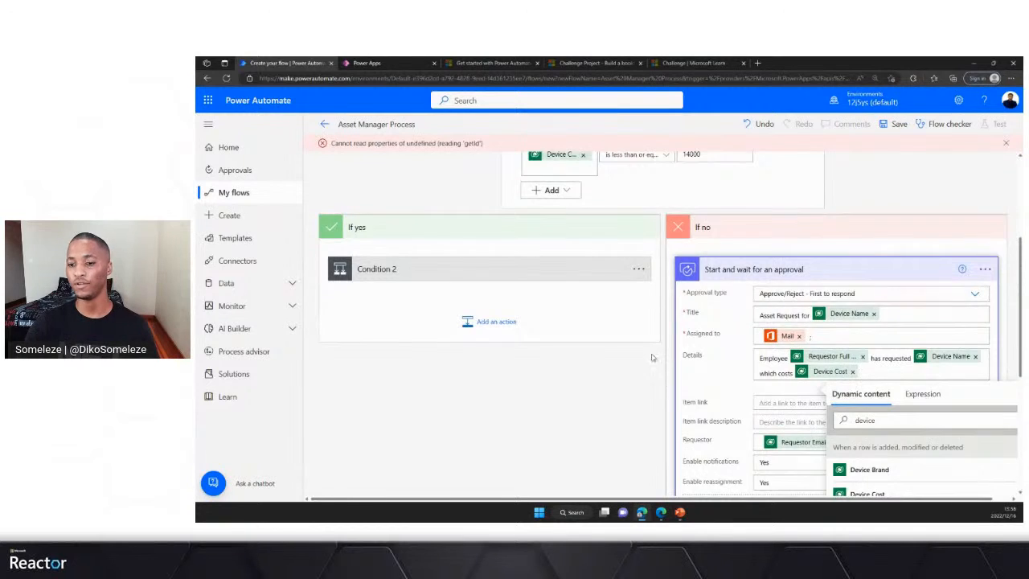
{"action": "scroll", "coordinate": [652, 358], "scroll_direction": "down", "scroll_amount": 2}
{"action": "left_click", "coordinate": [710, 295]}
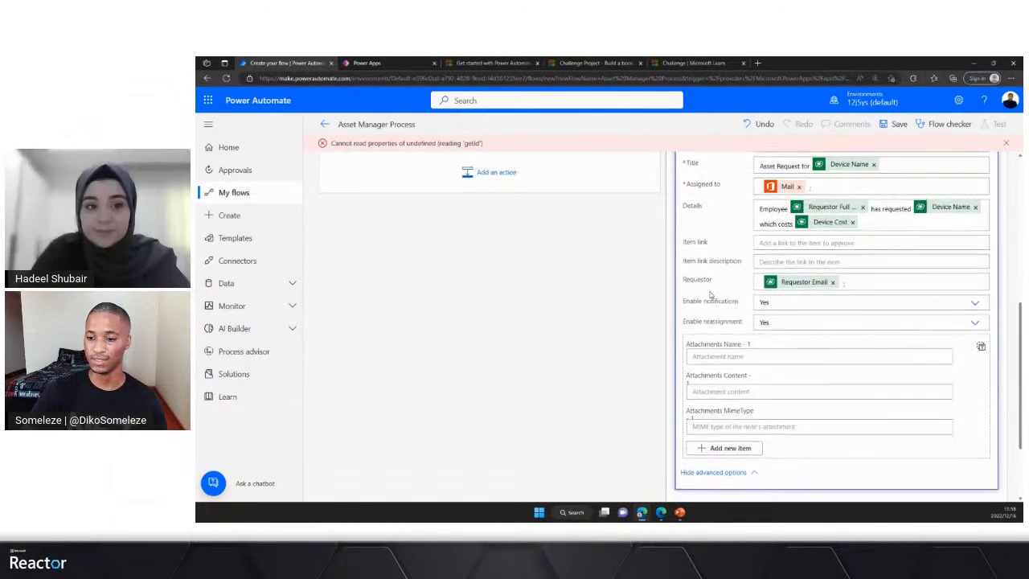
{"action": "scroll", "coordinate": [755, 220], "scroll_direction": "up", "scroll_amount": 1}
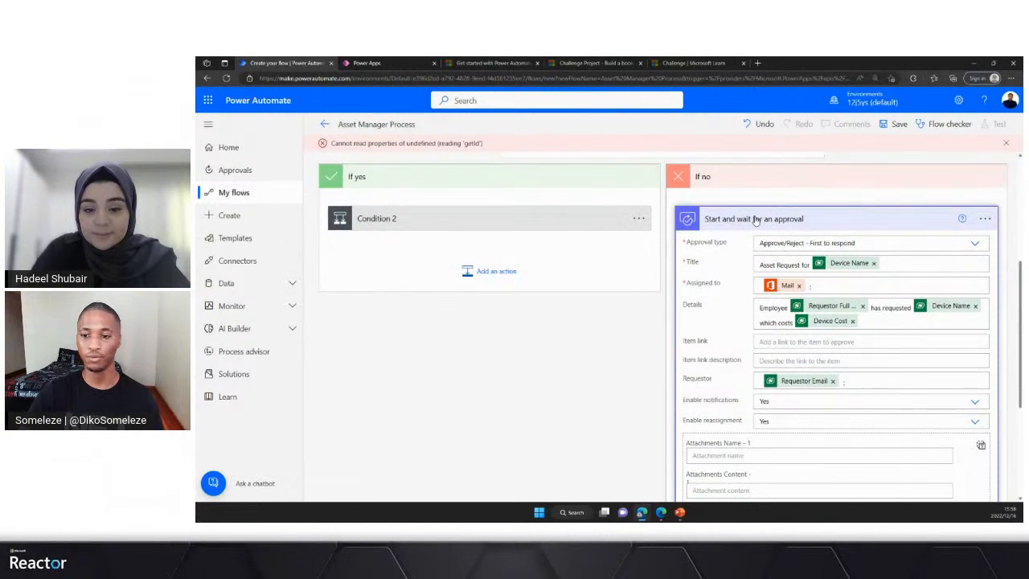
{"action": "left_click", "coordinate": [756, 219]}
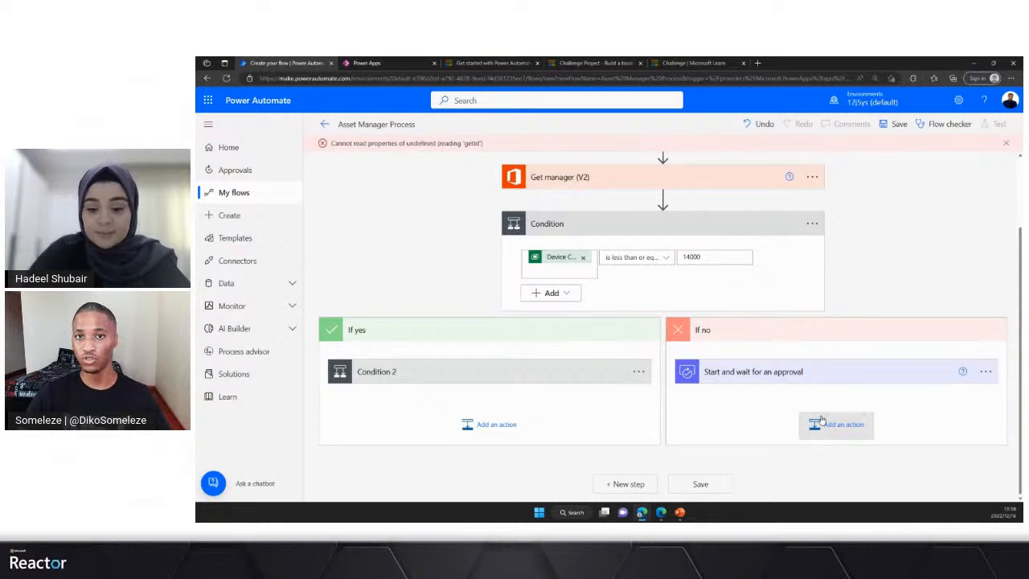
- Search for "send an email" and add Office 365 Outlook's Send an email (V2) action after the approval in the If no branch
{"action": "scroll", "coordinate": [741, 420], "scroll_direction": "down", "scroll_amount": 1}
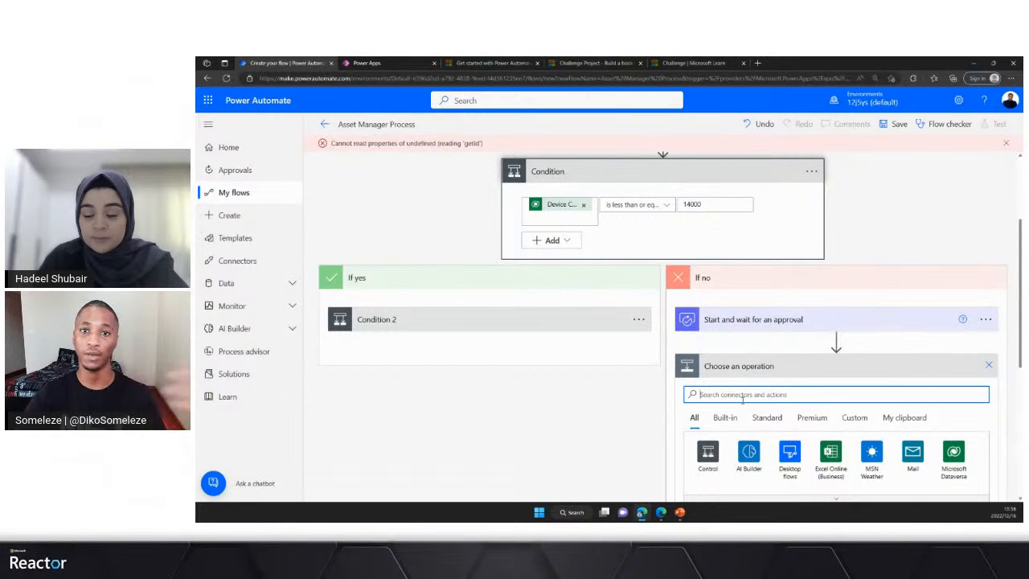
{"action": "scroll", "coordinate": [740, 385], "scroll_direction": "down", "scroll_amount": 2}
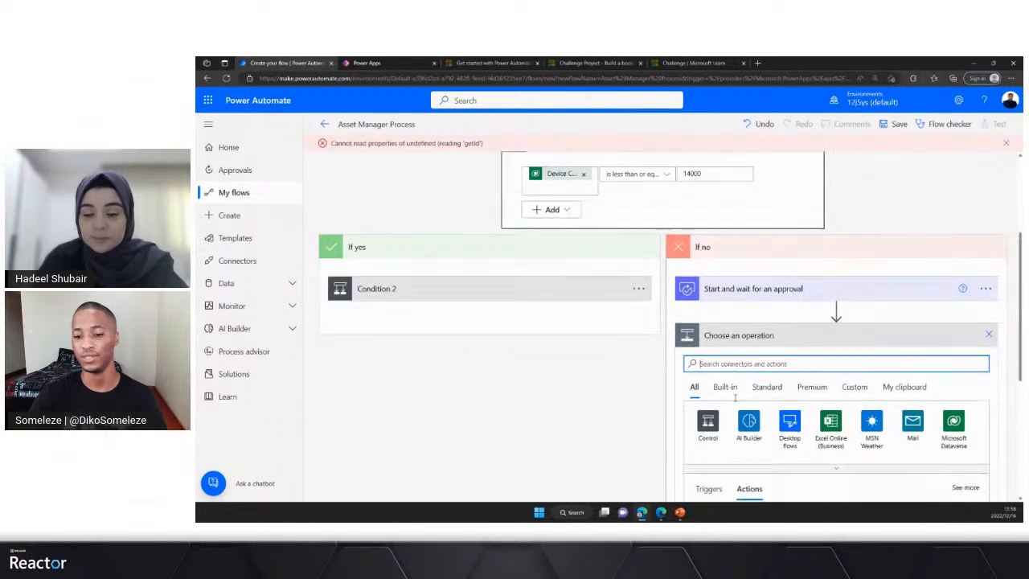
{"action": "type", "text": "send"}
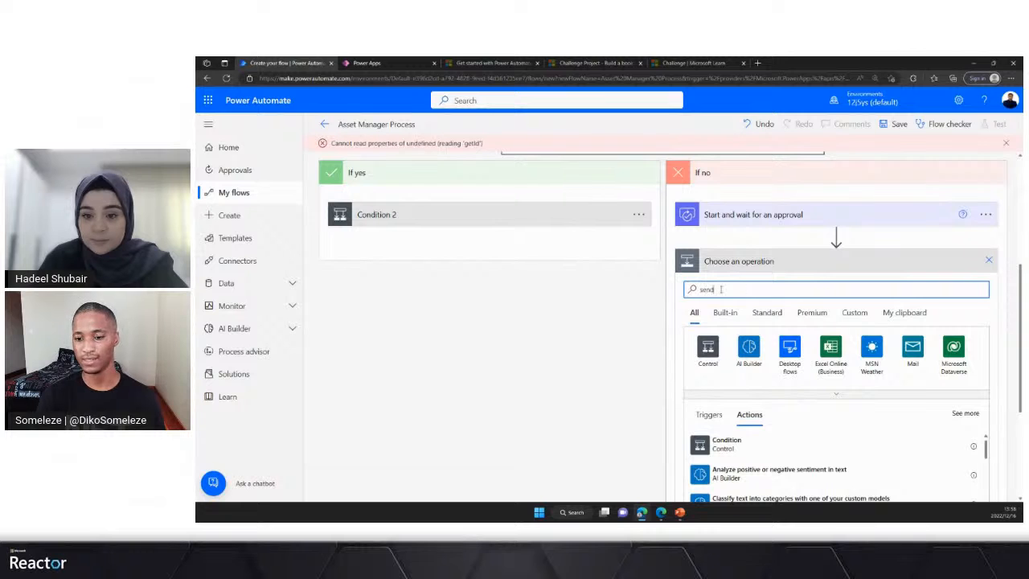
{"action": "type", "text": " an email"}
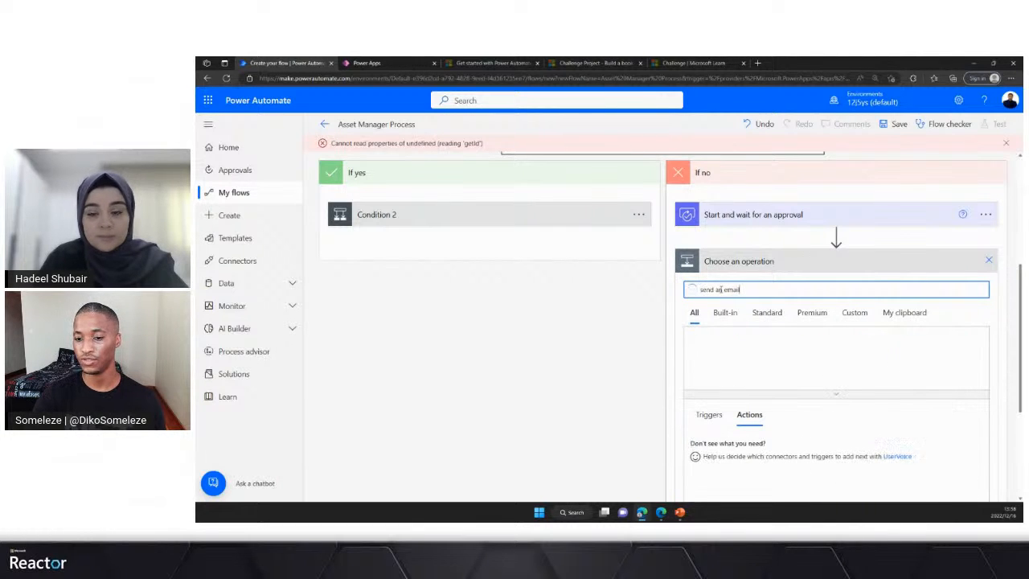
{"action": "scroll", "coordinate": [755, 424], "scroll_direction": "down", "scroll_amount": 1}
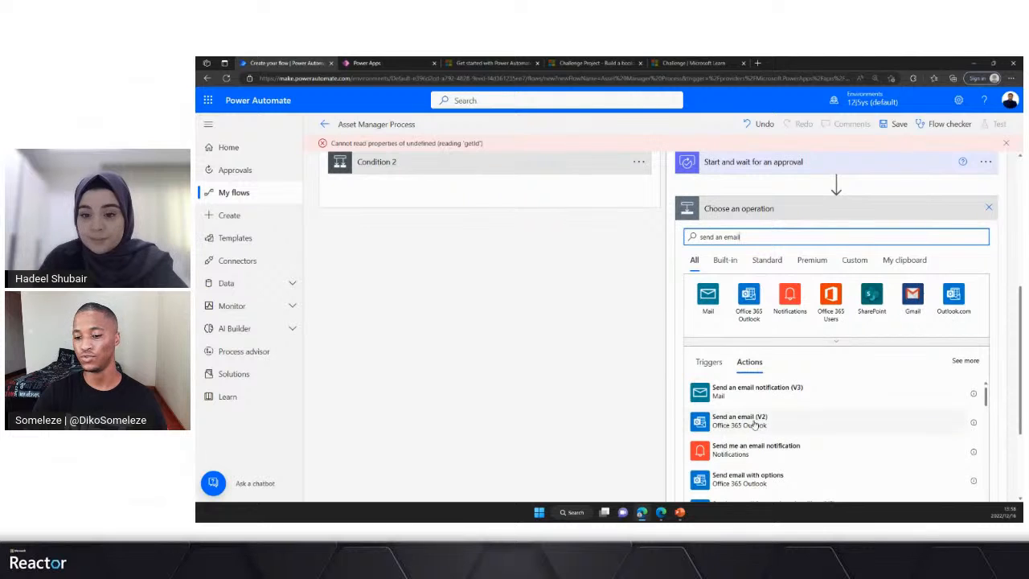
{"action": "left_click", "coordinate": [755, 425]}
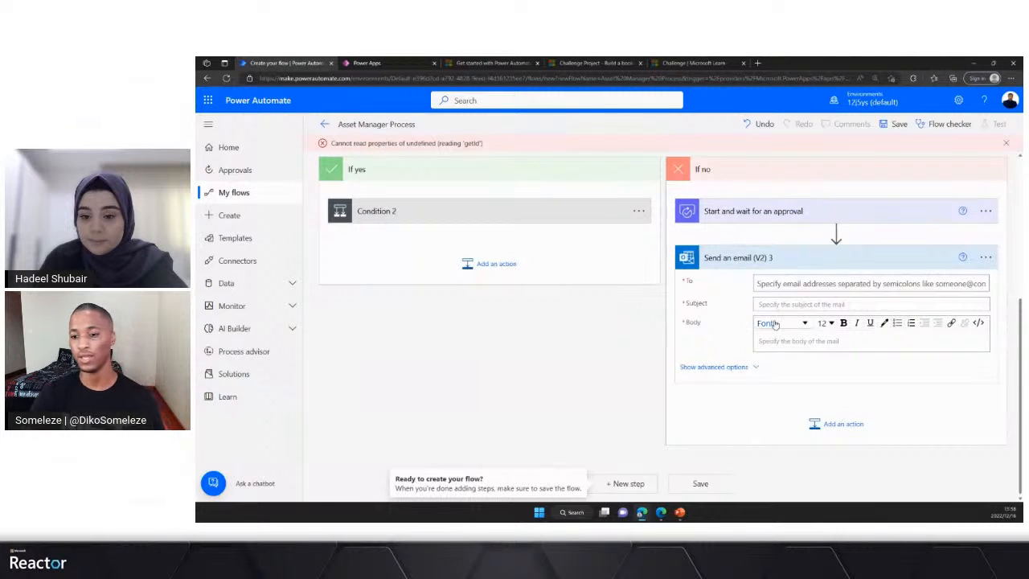
- Set the new email's To field to the trigger's Requestor Email
{"action": "left_click", "coordinate": [767, 283]}
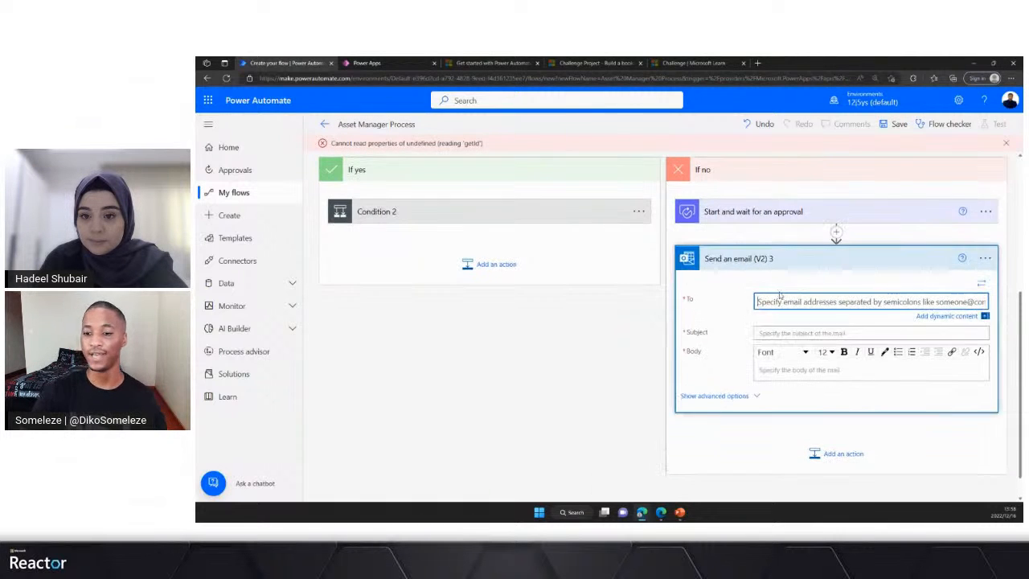
{"action": "left_click", "coordinate": [964, 316]}
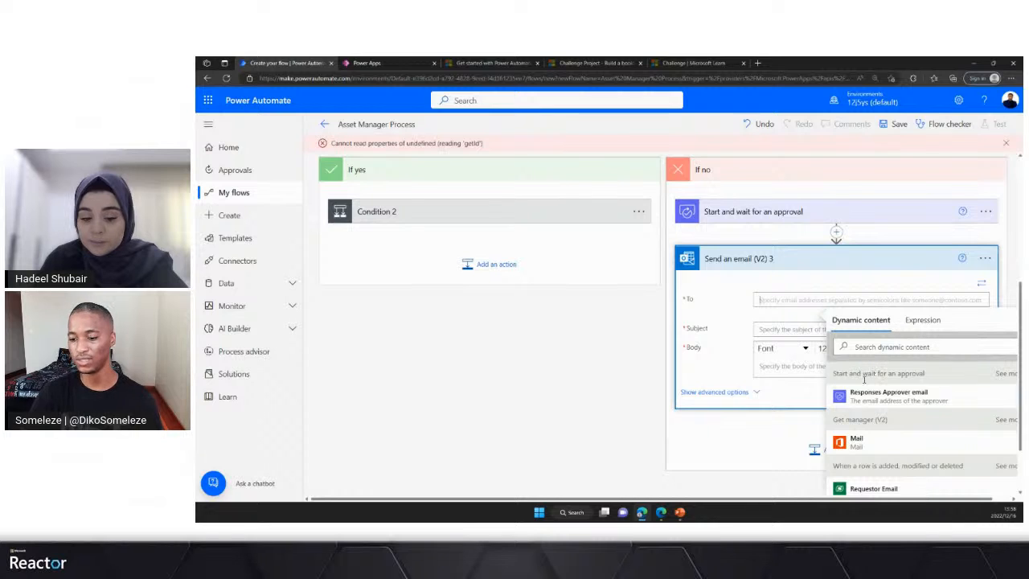
{"action": "scroll", "coordinate": [876, 460], "scroll_direction": "down", "scroll_amount": 1}
{"action": "left_click", "coordinate": [884, 442]}
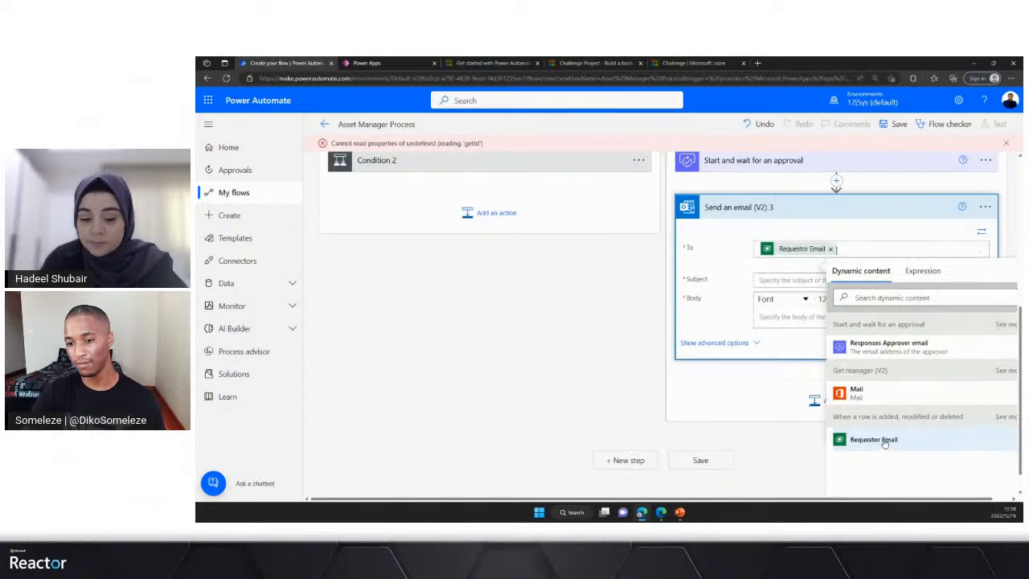
- Fill in the email's Subject with "Asset request for" followed by the trigger's Device Name, found by searching for "devi"
{"action": "left_click", "coordinate": [768, 279]}
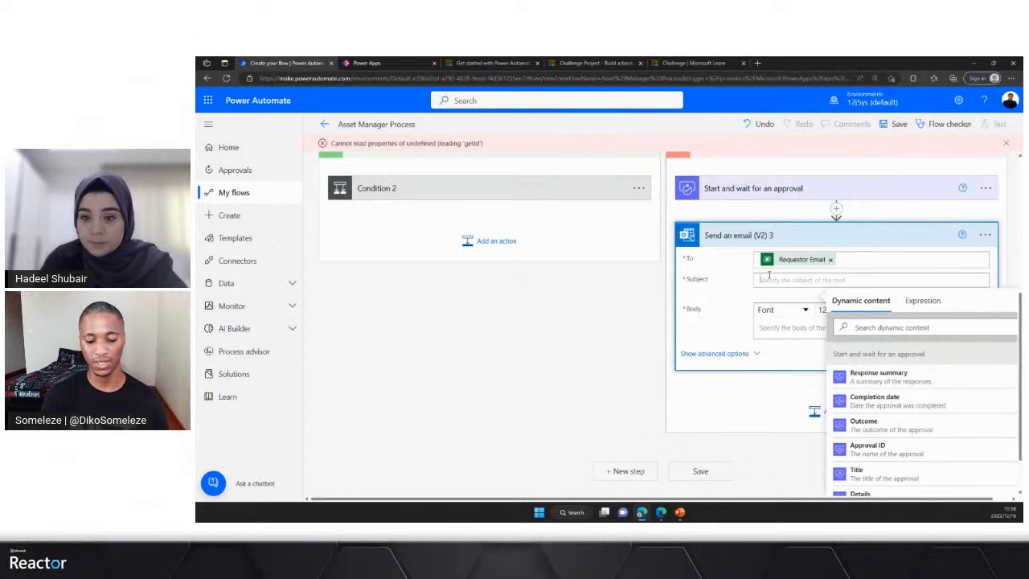
{"action": "type", "text": "Asset"}
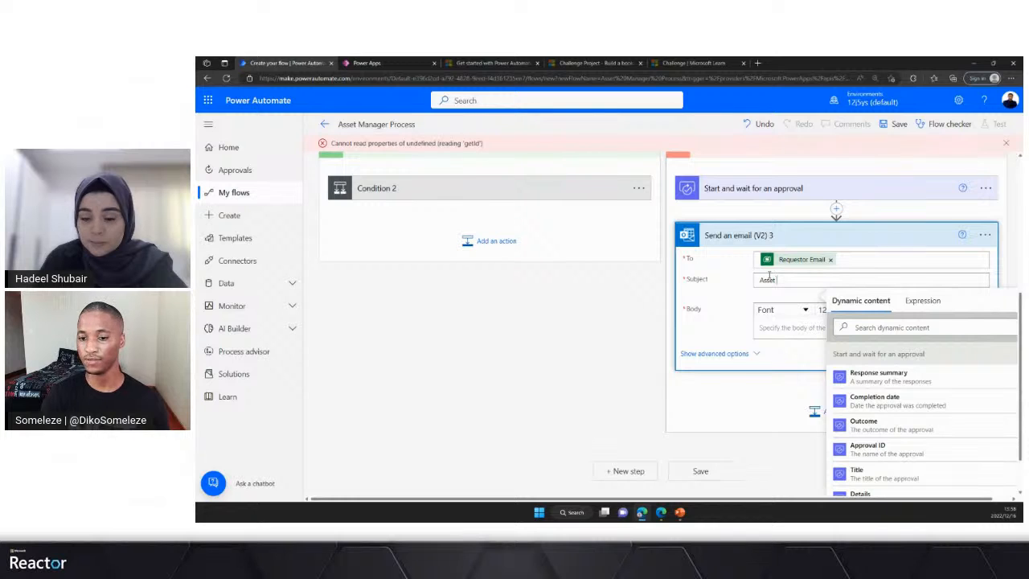
{"action": "type", "text": " req"}
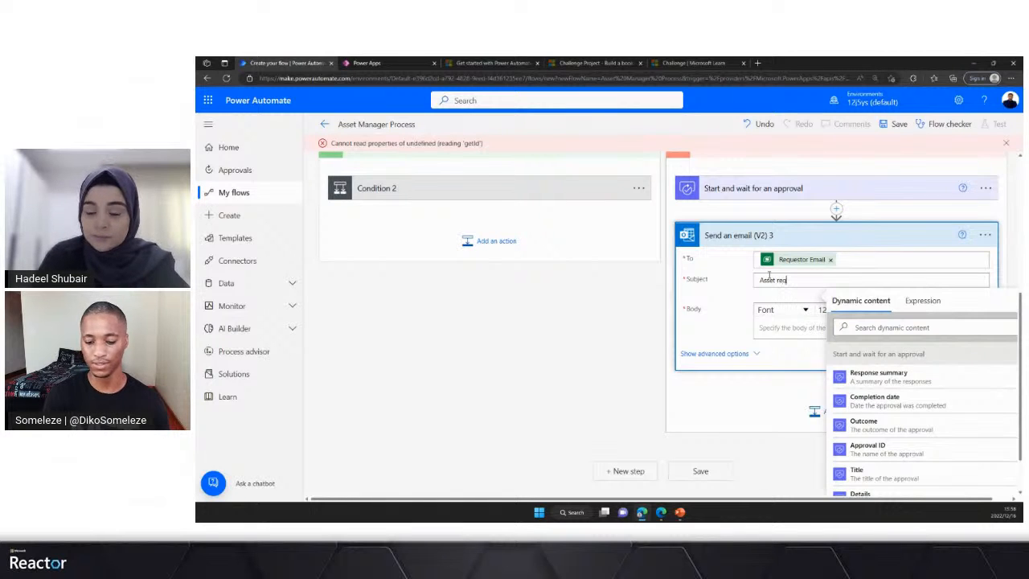
{"action": "type", "text": "uest for"}
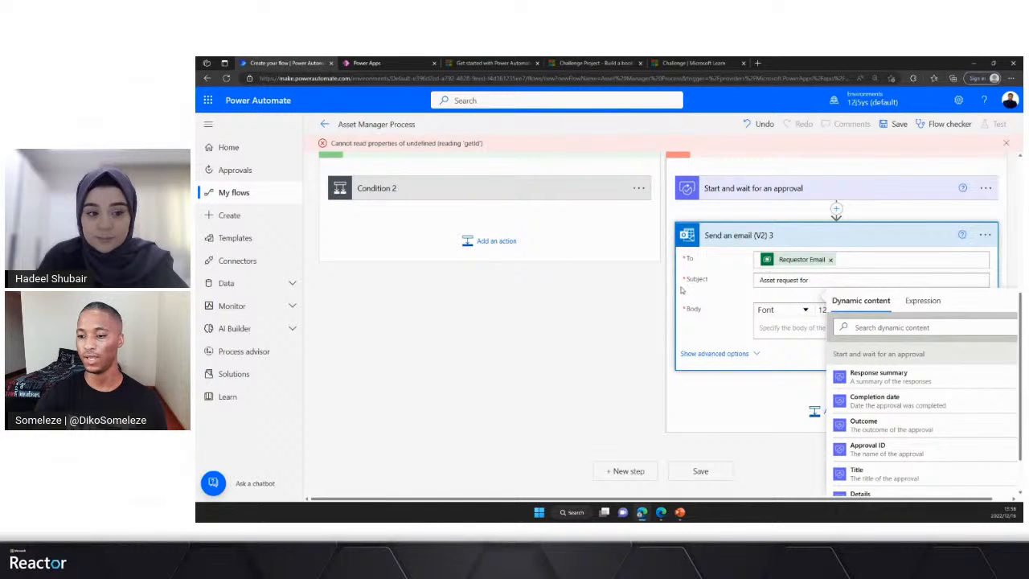
{"action": "left_click", "coordinate": [872, 327]}
{"action": "type", "text": "devi"}
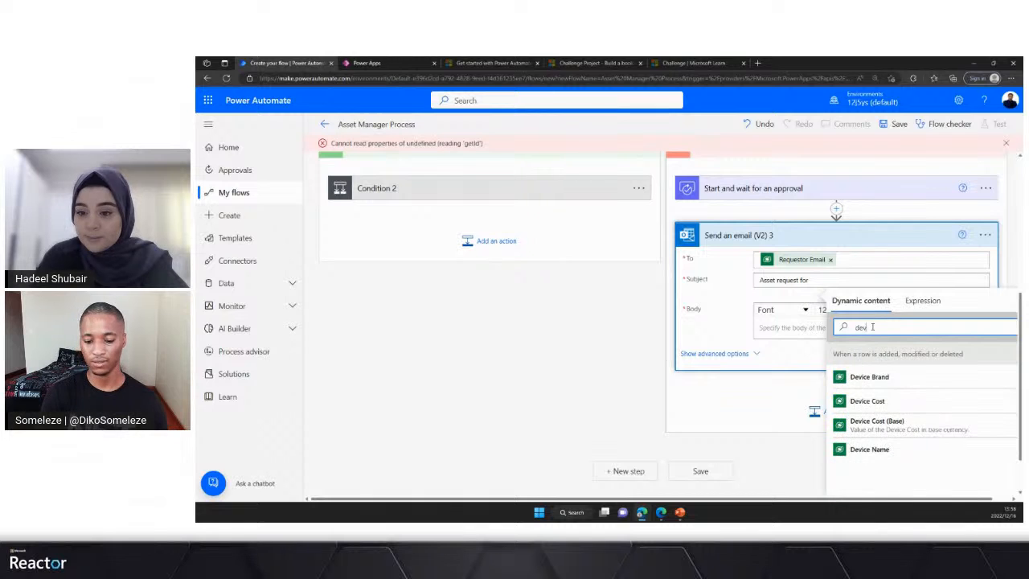
{"action": "left_click", "coordinate": [870, 449]}
- Start the email's Body with the greeting "Hi" and the trigger's Requestor Full name, found by searching for "req"
{"action": "left_click", "coordinate": [769, 331]}
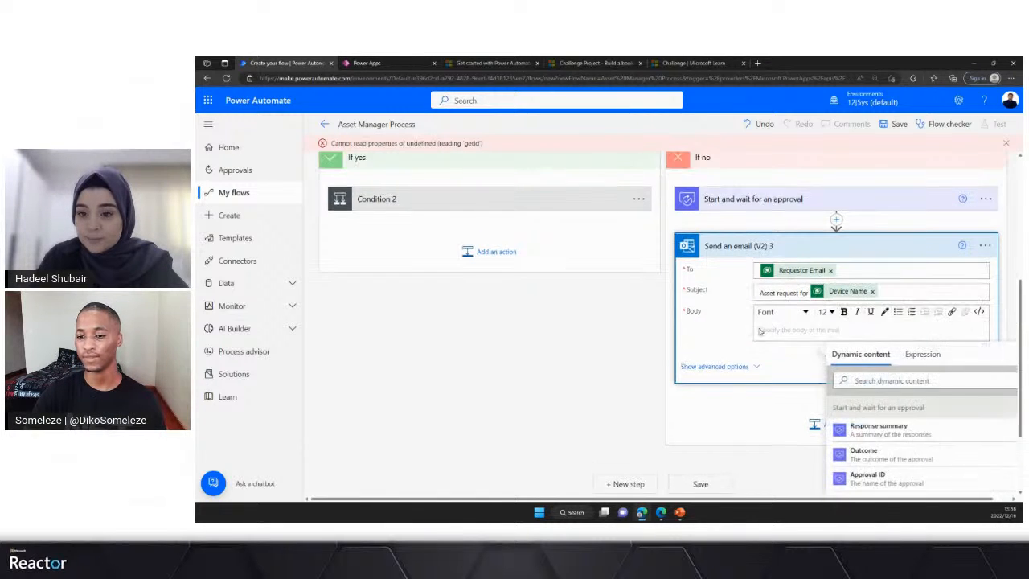
{"action": "type", "text": "Hi"}
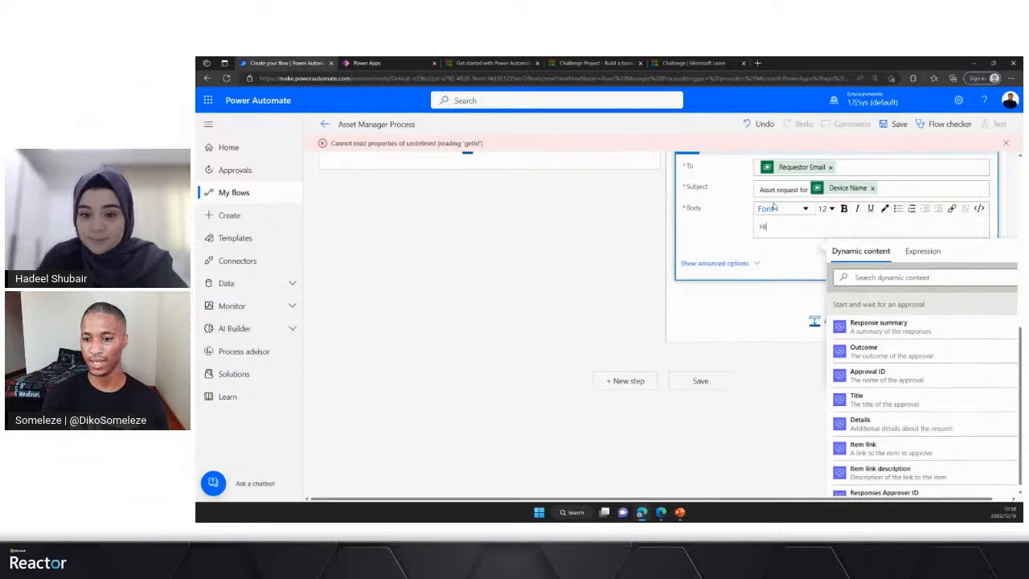
{"action": "left_click", "coordinate": [879, 277]}
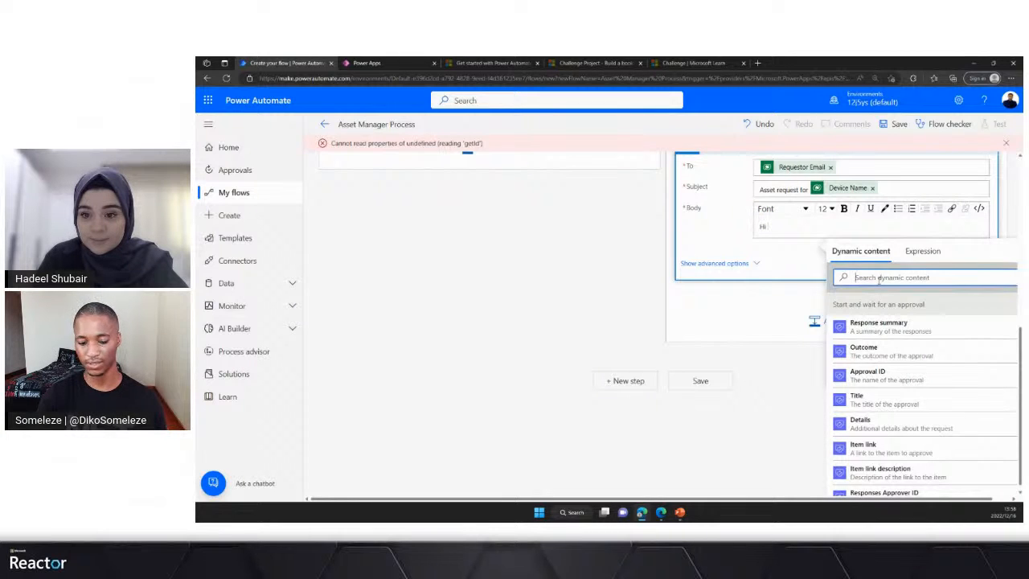
{"action": "type", "text": "req"}
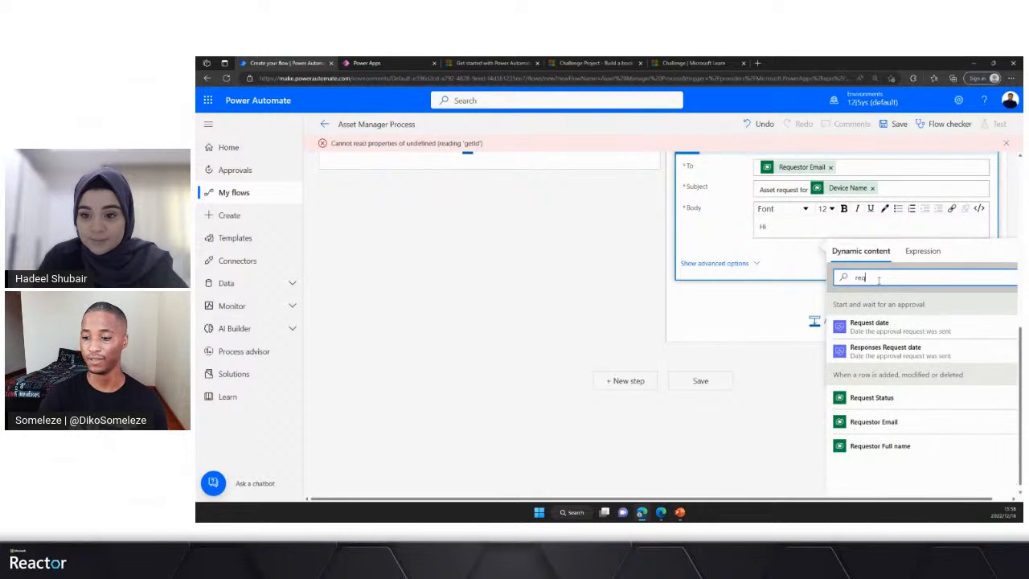
{"action": "left_click", "coordinate": [890, 445]}
{"action": "key", "text": "Return"}
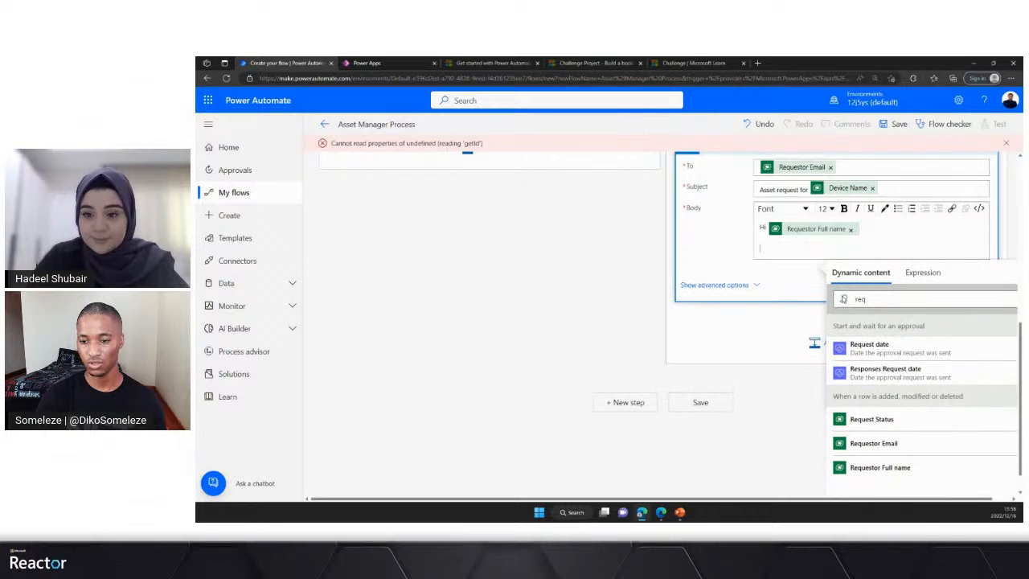
- Add the body line "Your request for", the trigger's Device Name and "has been" below the greeting
{"action": "type", "text": "Your"}
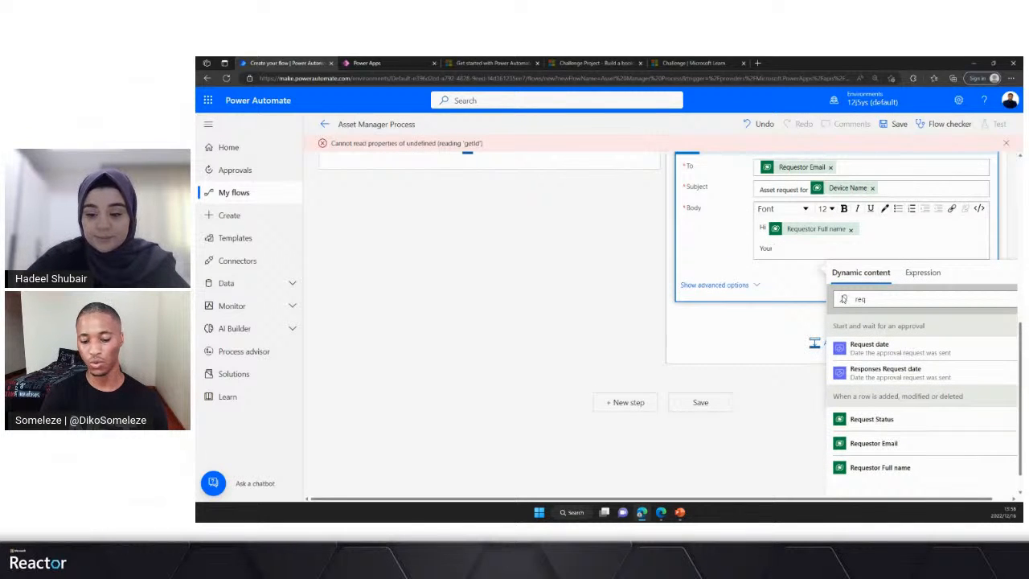
{"action": "type", "text": " request for"}
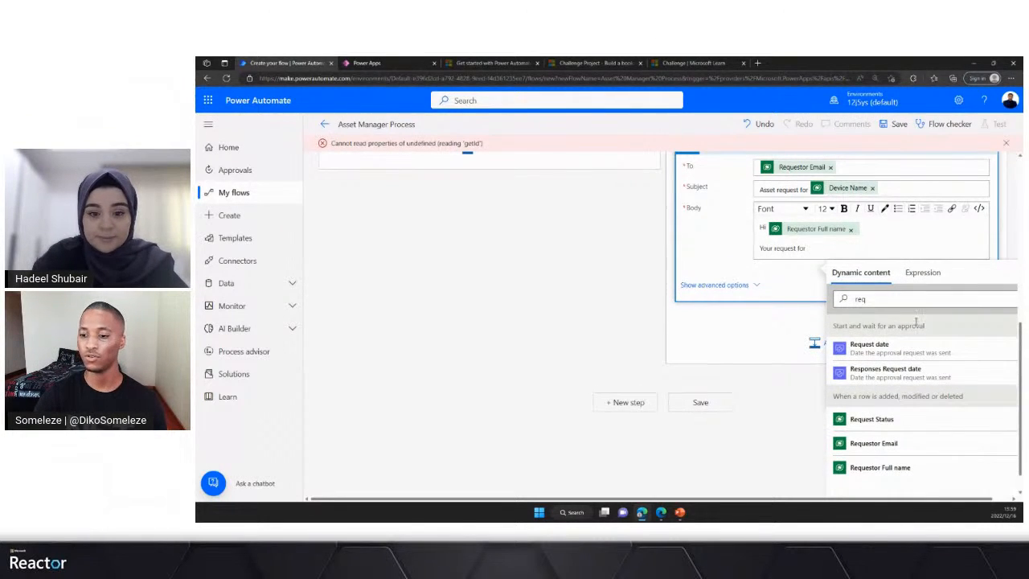
{"action": "left_click", "coordinate": [854, 299]}
{"action": "double_click", "coordinate": [854, 299]}
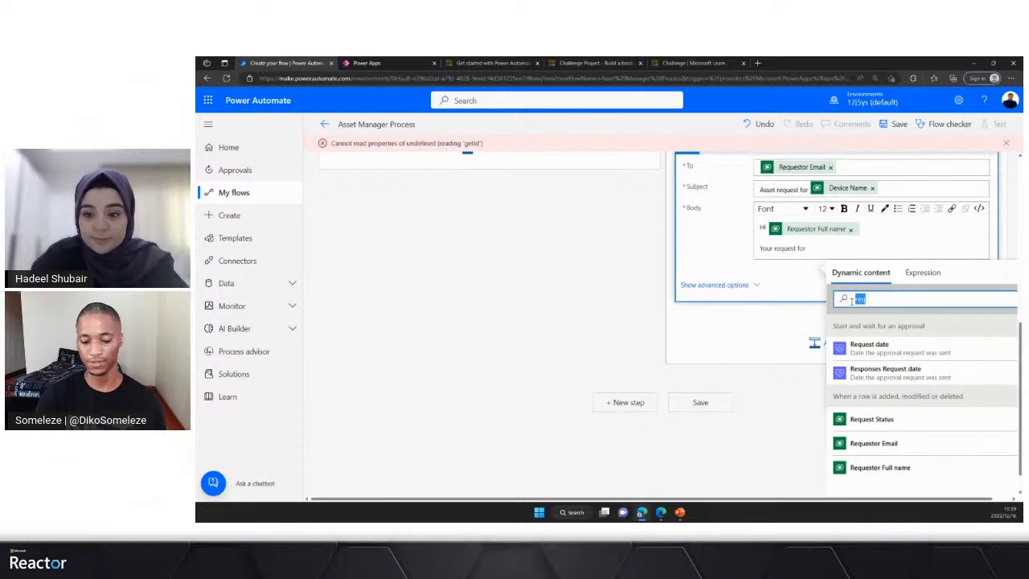
{"action": "type", "text": "devic"}
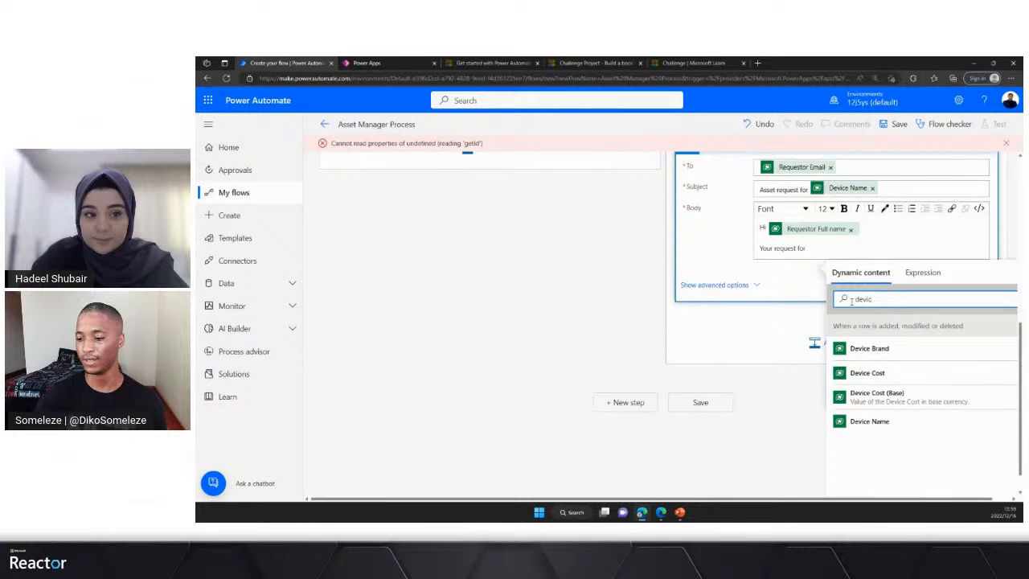
{"action": "left_click", "coordinate": [872, 421]}
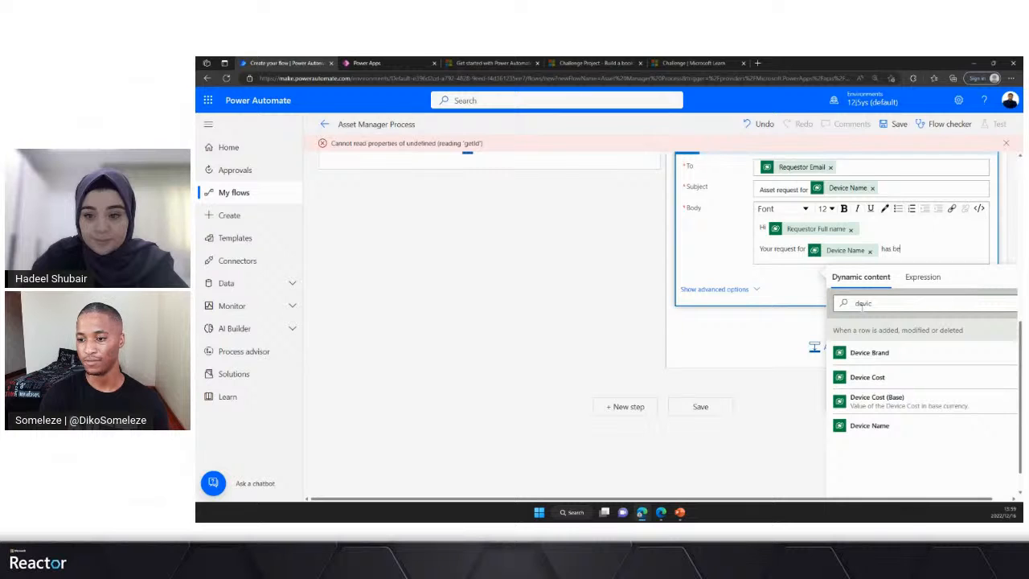
{"action": "type", "text": "has been"}
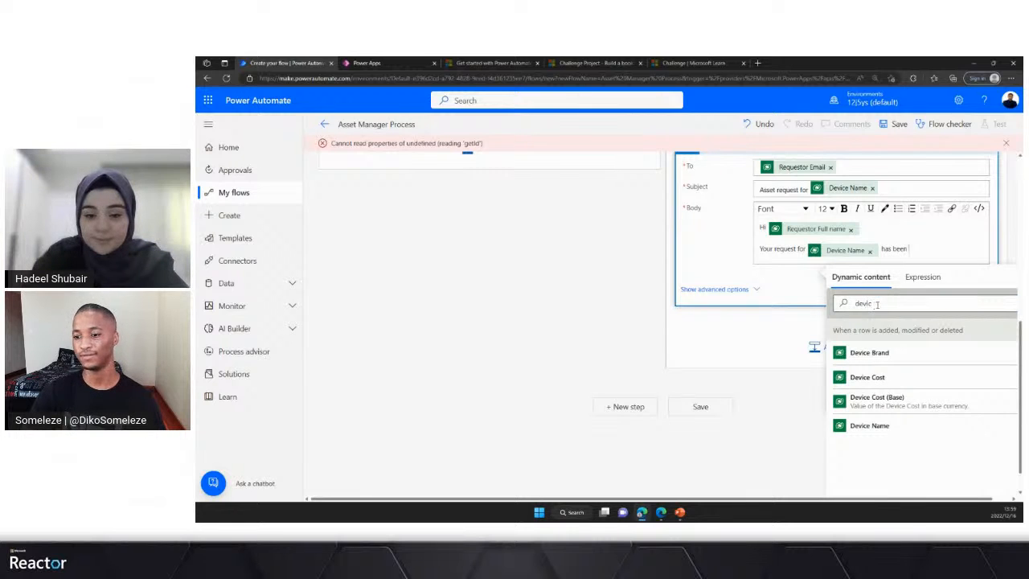
- Complete the request sentence in the Body with the approval's Responses Approver response
{"action": "double_click", "coordinate": [854, 304]}
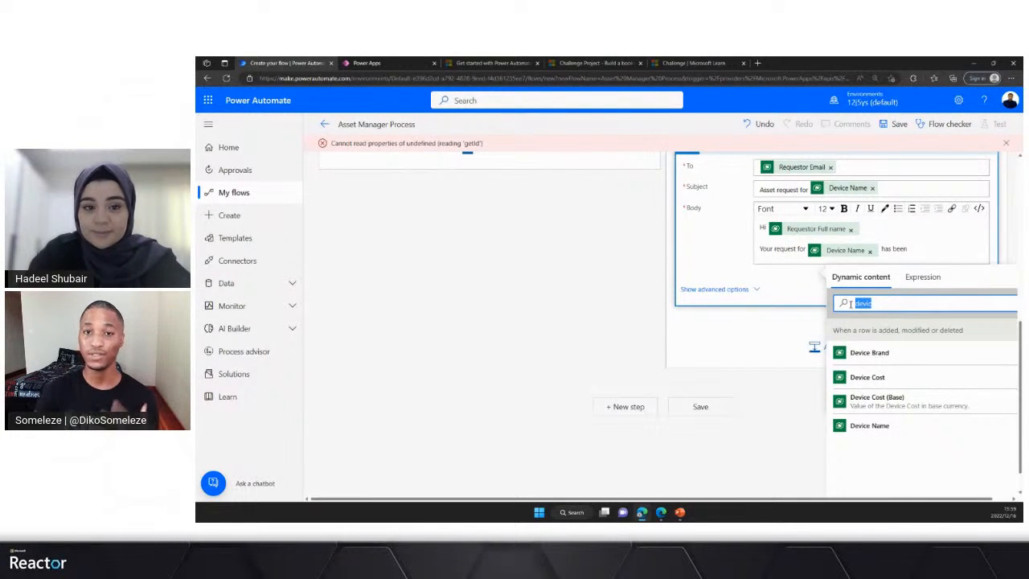
{"action": "scroll", "coordinate": [752, 222], "scroll_direction": "up", "scroll_amount": 1}
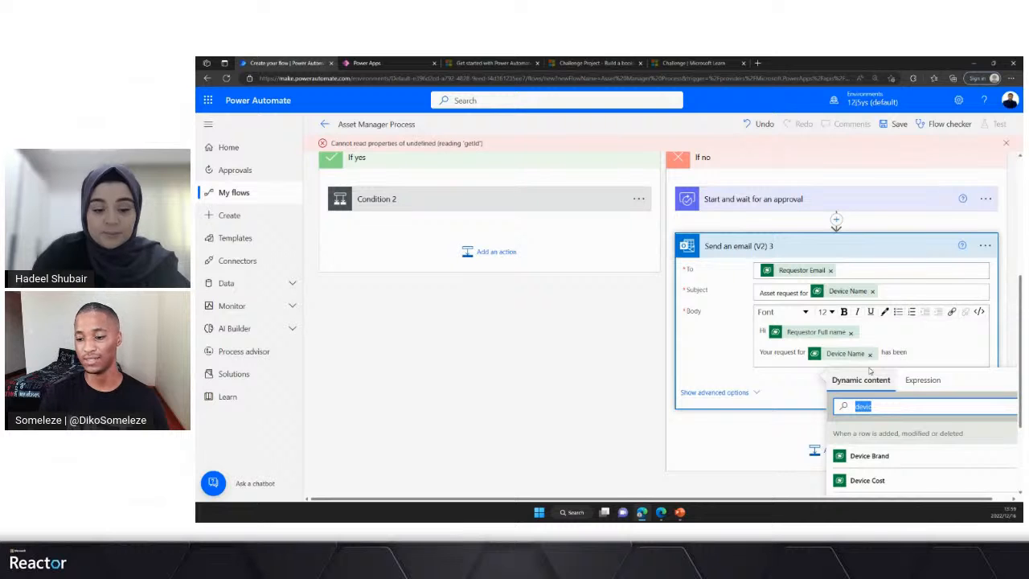
{"action": "key", "text": "BackSpace"}
{"action": "scroll", "coordinate": [808, 355], "scroll_direction": "down", "scroll_amount": 2}
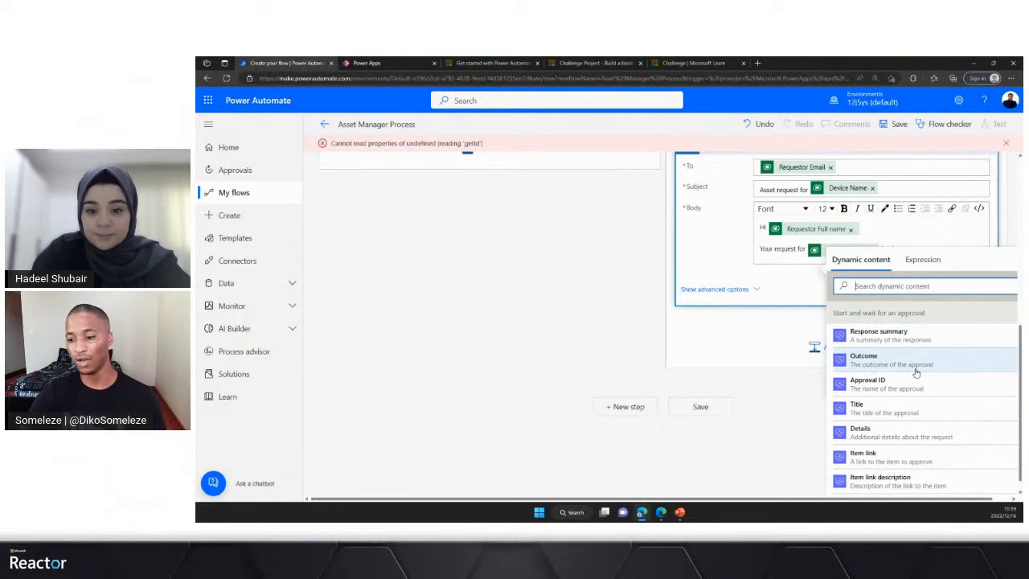
{"action": "scroll", "coordinate": [884, 378], "scroll_direction": "down", "scroll_amount": 1}
{"action": "scroll", "coordinate": [880, 369], "scroll_direction": "down", "scroll_amount": 1}
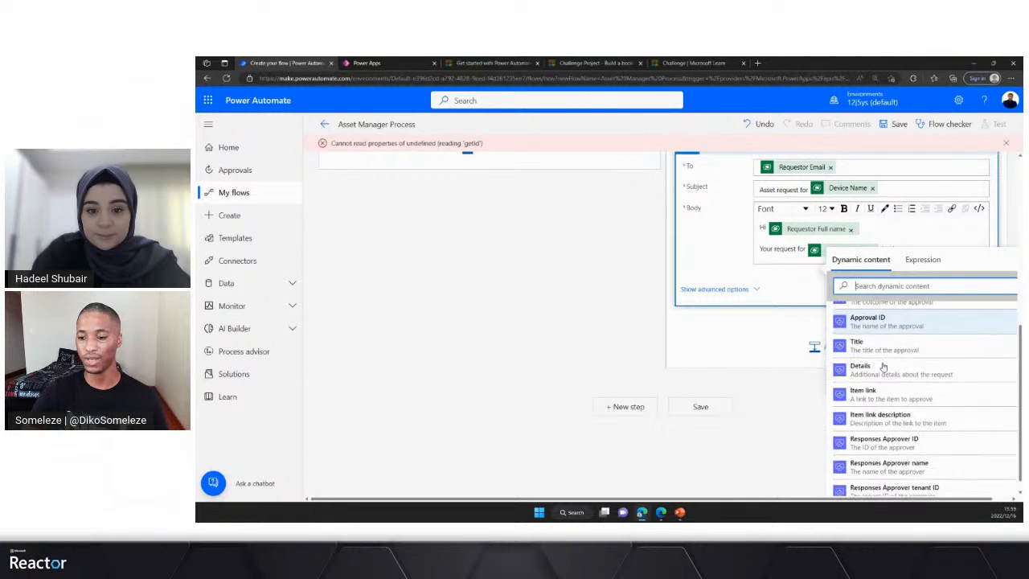
{"action": "scroll", "coordinate": [875, 373], "scroll_direction": "down", "scroll_amount": 3}
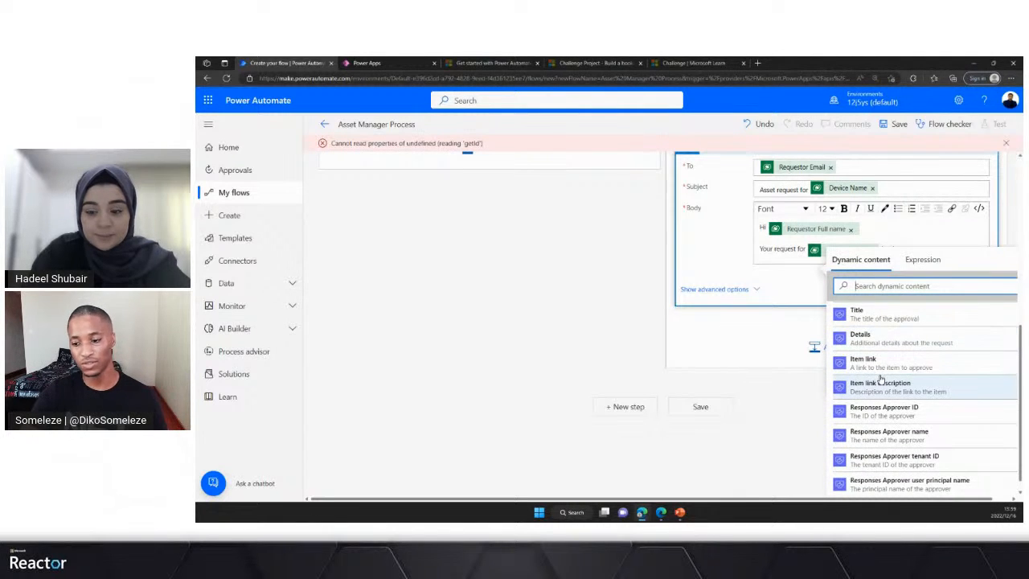
{"action": "scroll", "coordinate": [874, 378], "scroll_direction": "down", "scroll_amount": 2}
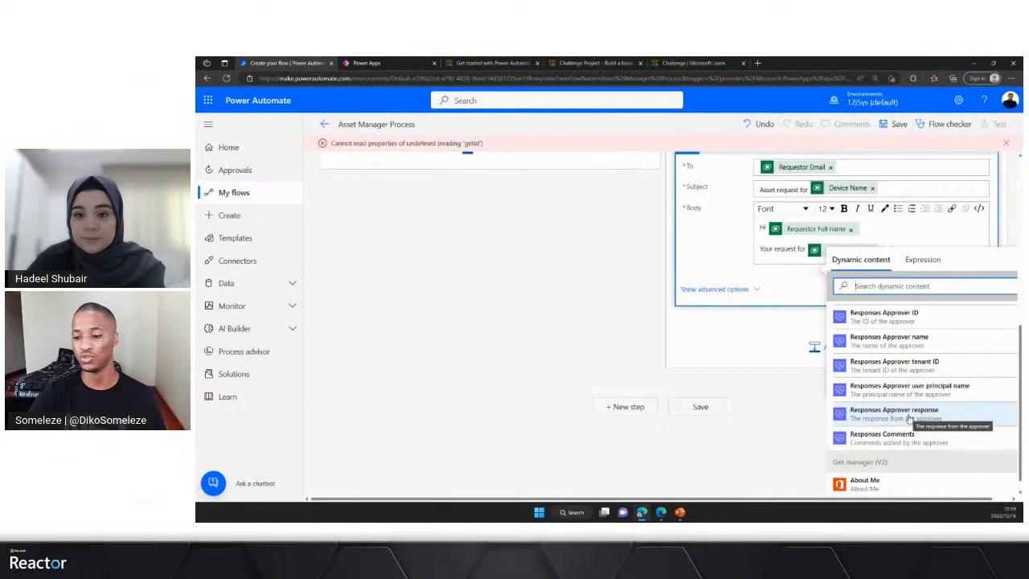
{"action": "left_click", "coordinate": [907, 418]}
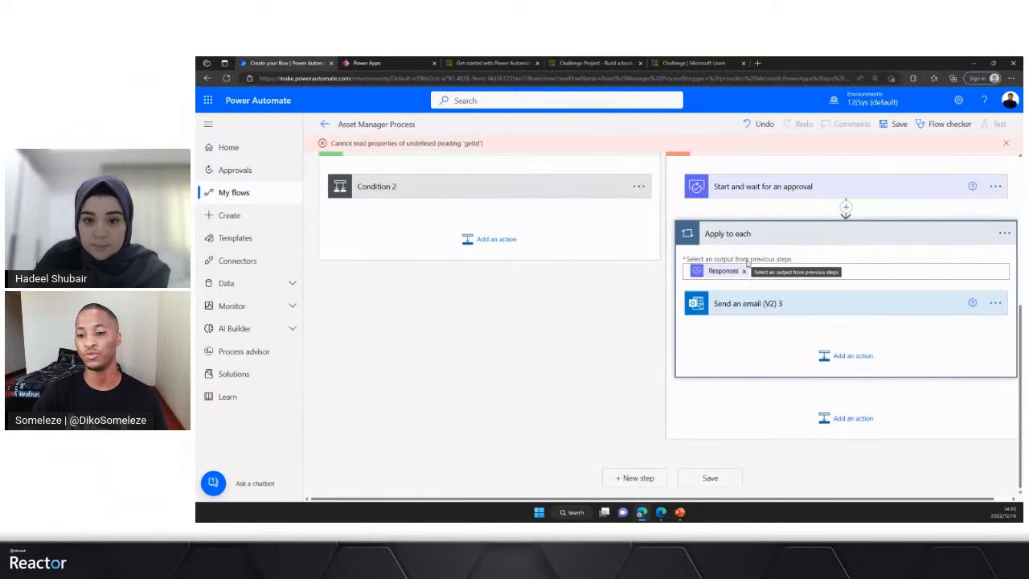
- Reopen the email action and add the body line "Reason:" followed by Responses Comments, found by searching for "response"
{"action": "left_click", "coordinate": [809, 309]}
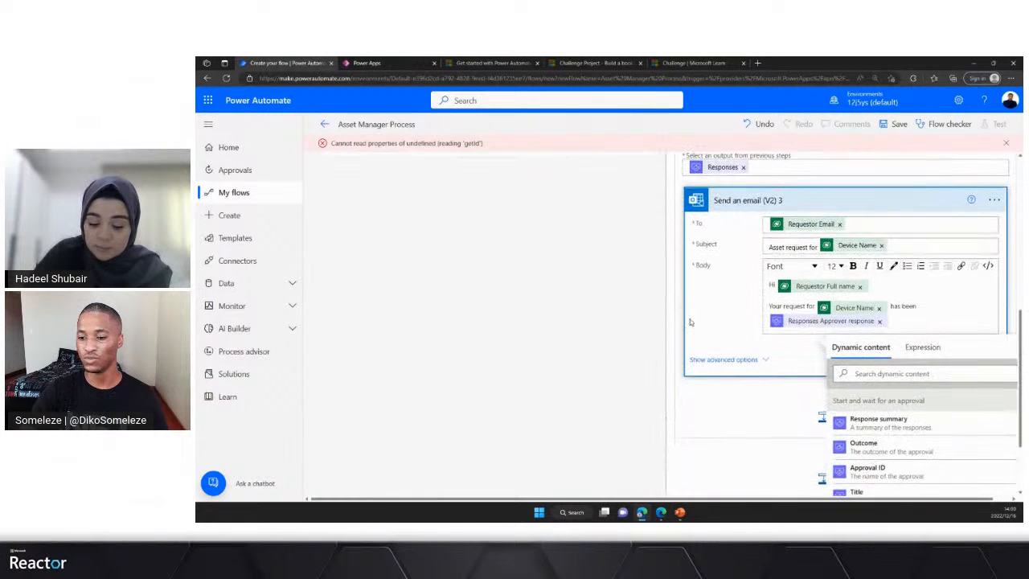
{"action": "left_click", "coordinate": [892, 319]}
{"action": "key", "text": "Return"}
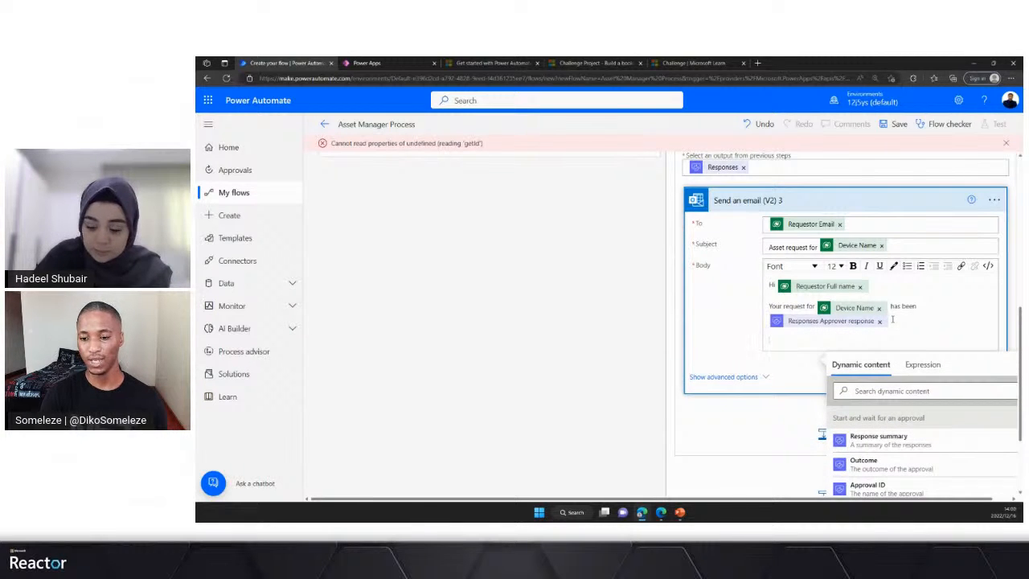
{"action": "type", "text": "Reason:"}
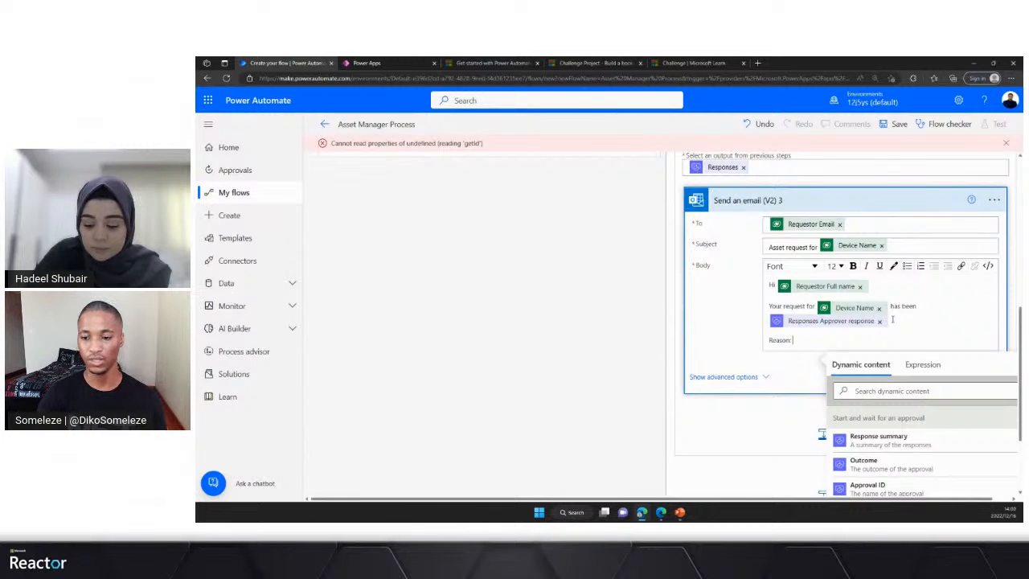
{"action": "left_click", "coordinate": [892, 390]}
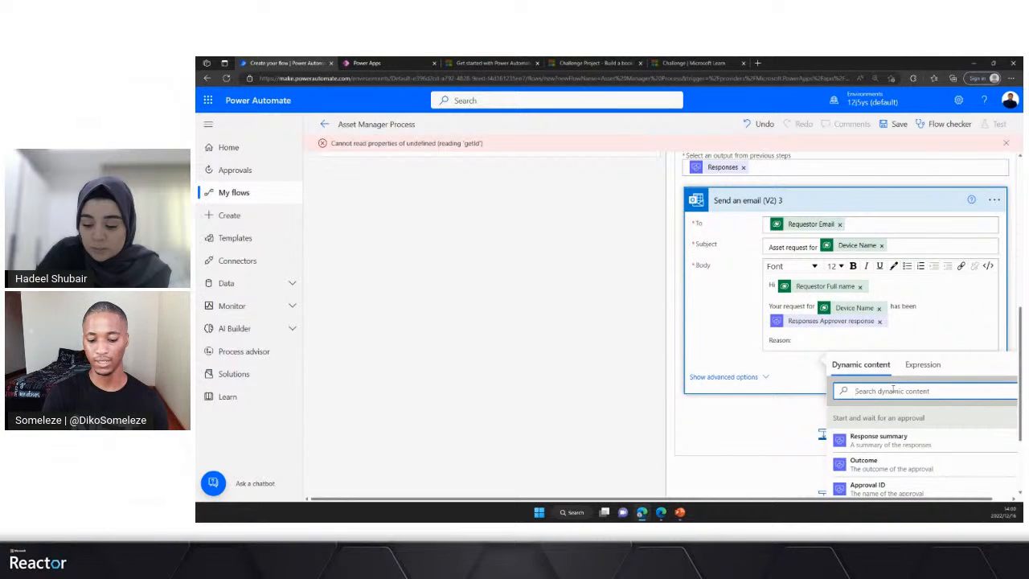
{"action": "type", "text": "resp"}
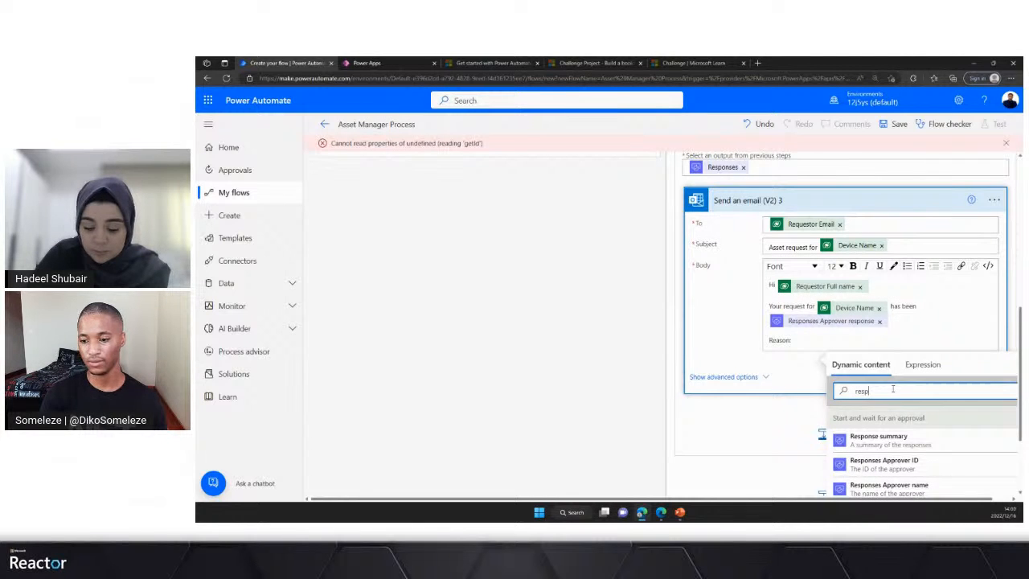
{"action": "type", "text": "onse"}
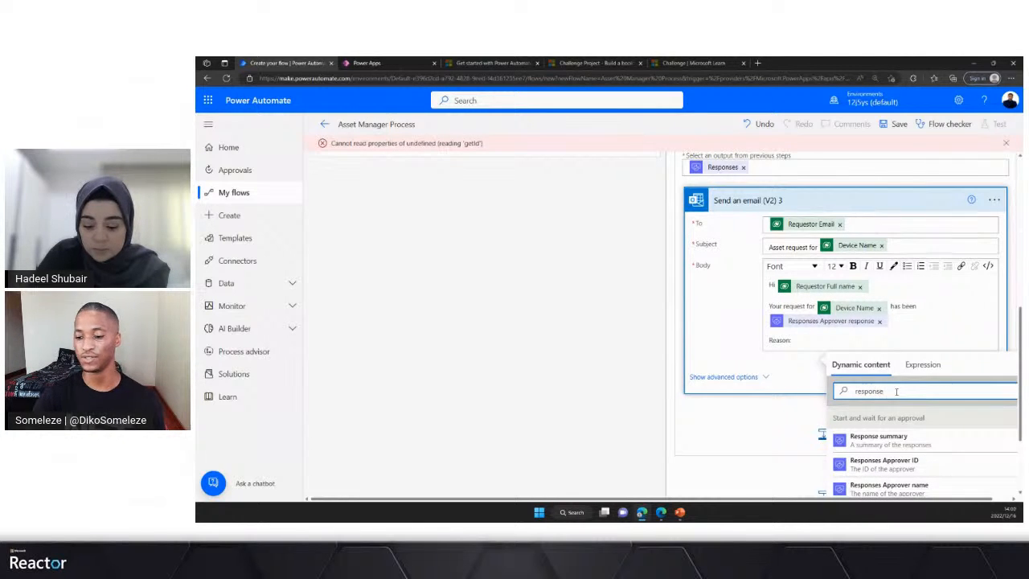
{"action": "scroll", "coordinate": [872, 444], "scroll_direction": "down", "scroll_amount": 2}
{"action": "scroll", "coordinate": [876, 442], "scroll_direction": "down", "scroll_amount": 3}
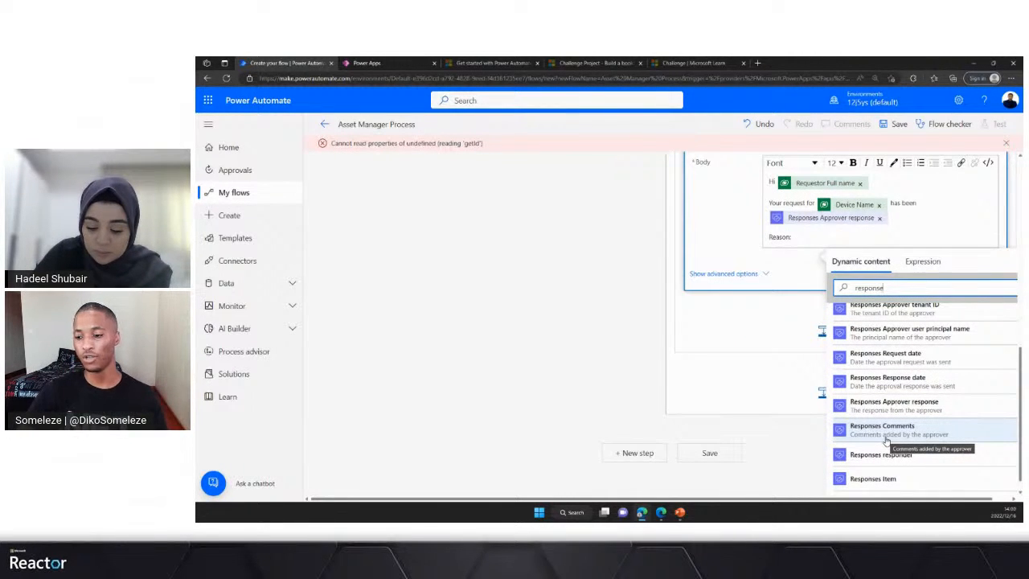
{"action": "left_click", "coordinate": [884, 430]}
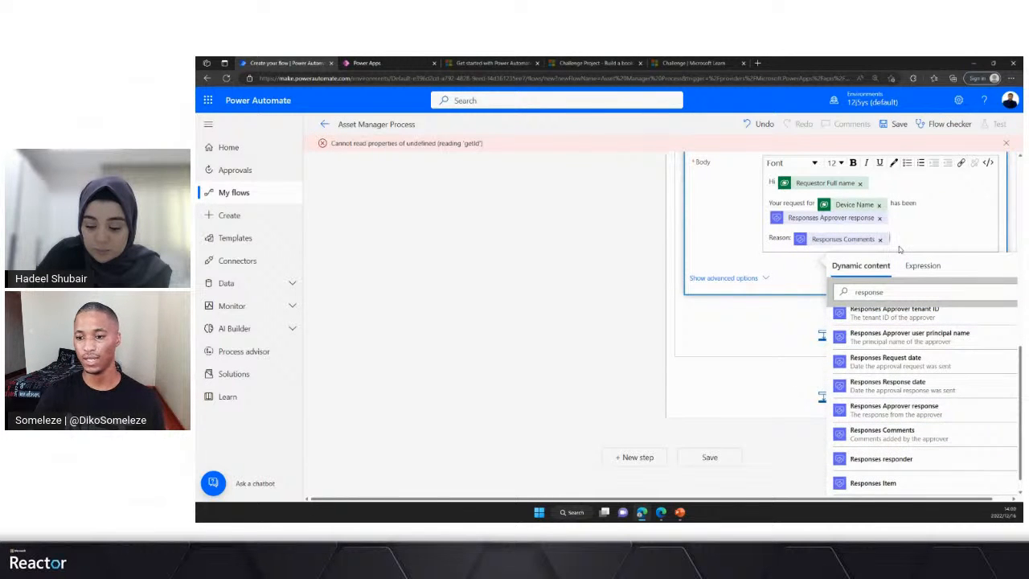
{"action": "key", "text": "Return"}
{"action": "type", "text": "Take"}
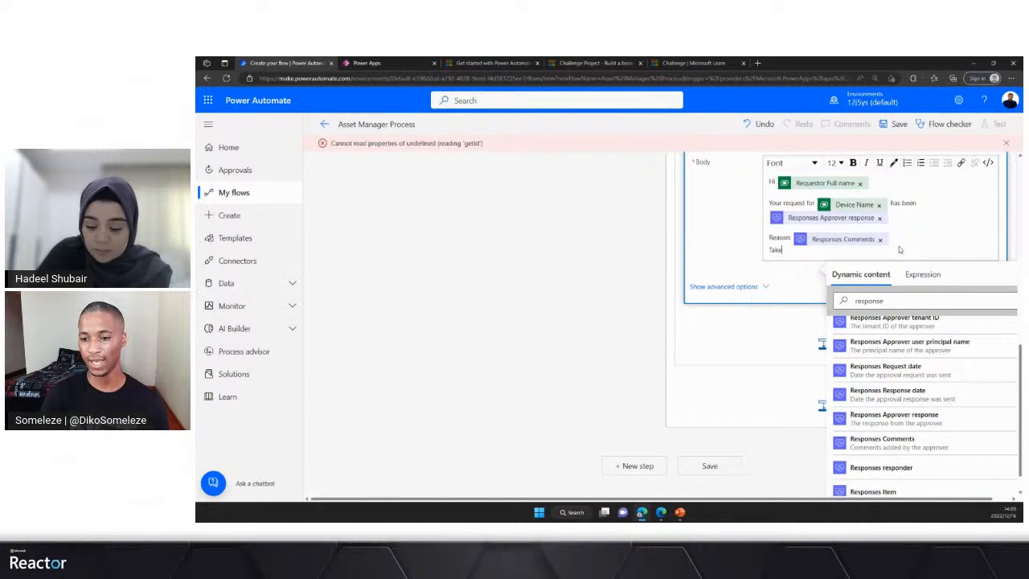
{"action": "type", "text": " actio"}
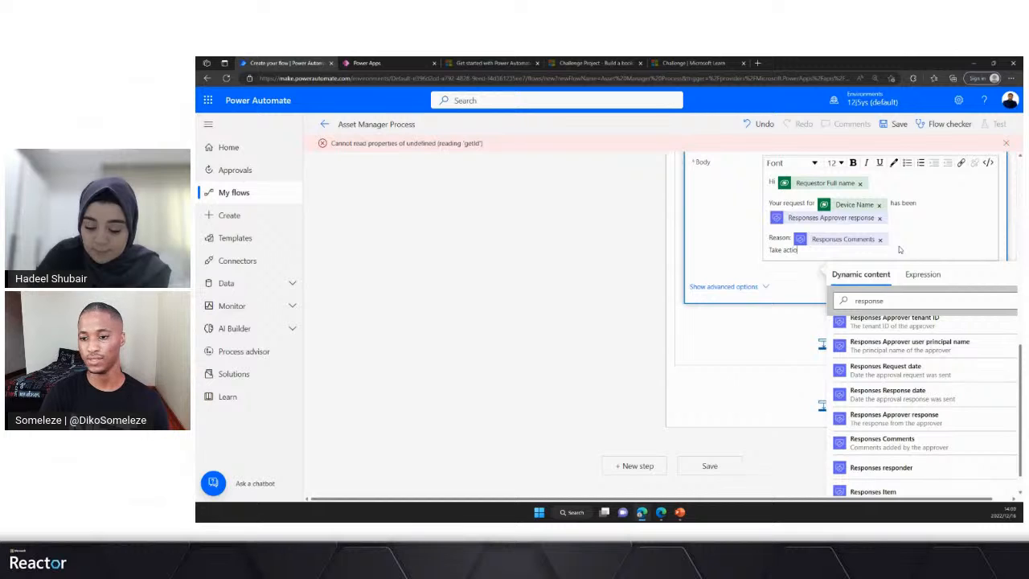
{"action": "type", "text": "n:"}
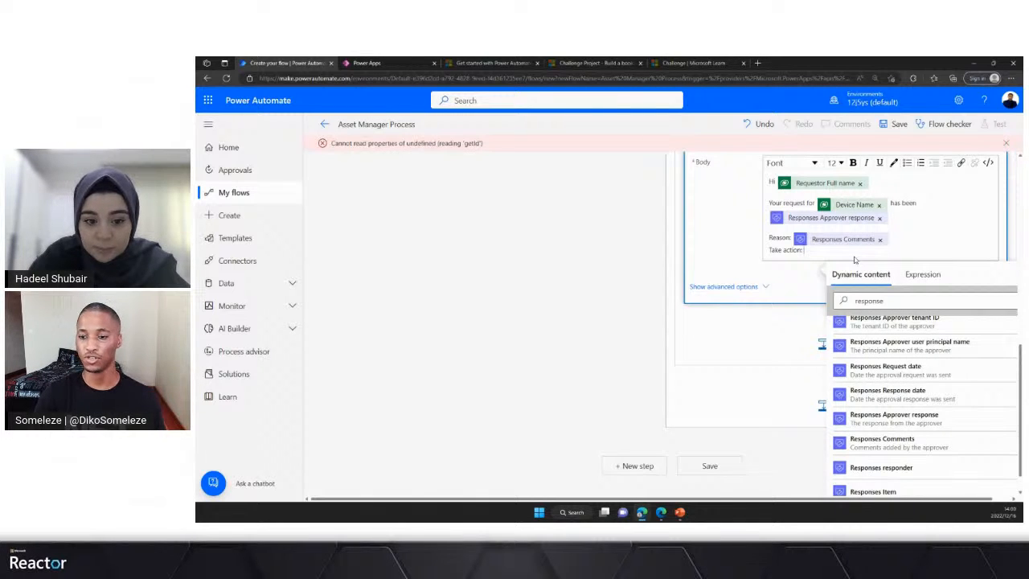
{"action": "key", "text": "shift+Left"}
{"action": "key", "text": "shift+Left"}
{"action": "key", "text": "shift+Left"}
{"action": "key", "text": "shift+Left"}
{"action": "key", "text": "shift+Left"}
{"action": "key", "text": "shift+Left"}
{"action": "key", "text": "shift+Left"}
{"action": "key", "text": "shift+Left"}
{"action": "key", "text": "shift+Left"}
{"action": "key", "text": "shift+Left"}
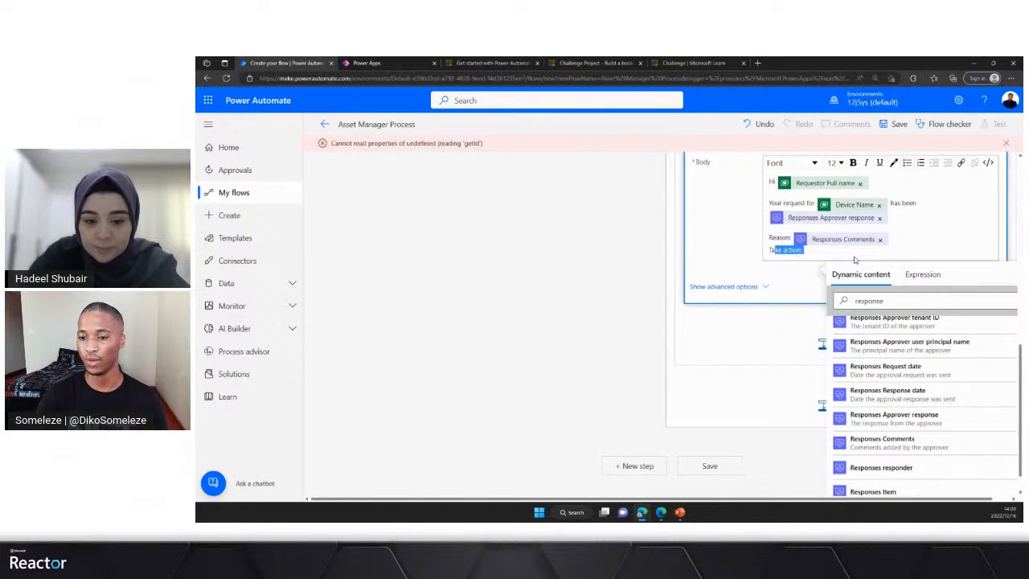
{"action": "key", "text": "BackSpace"}
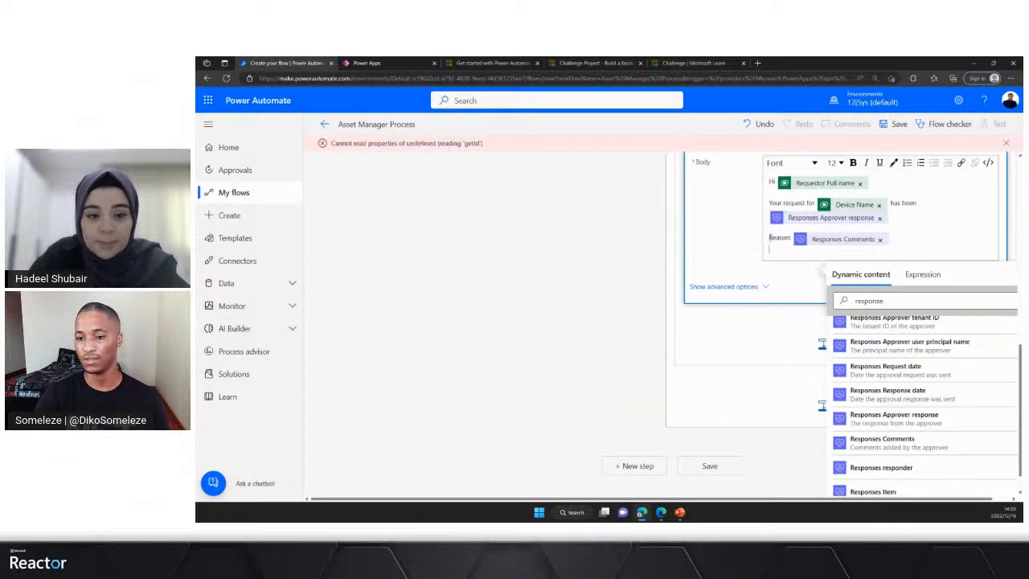
- Make the "Reason:" label in the email Body bold and insert a blank line after Responses Approver response
{"action": "left_click_drag", "start_coordinate": [768, 238], "coordinate": [791, 239]}
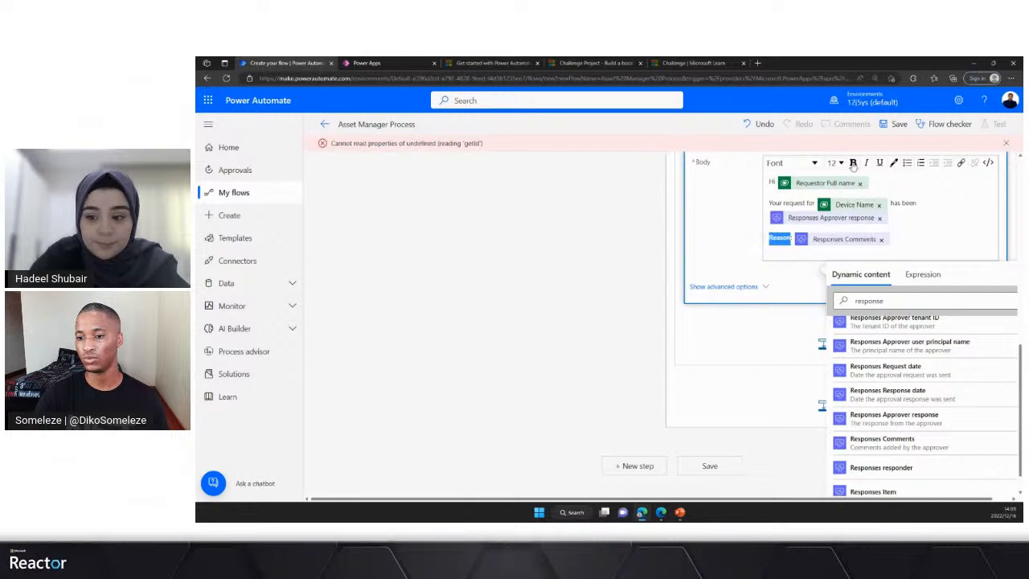
{"action": "left_click", "coordinate": [891, 217]}
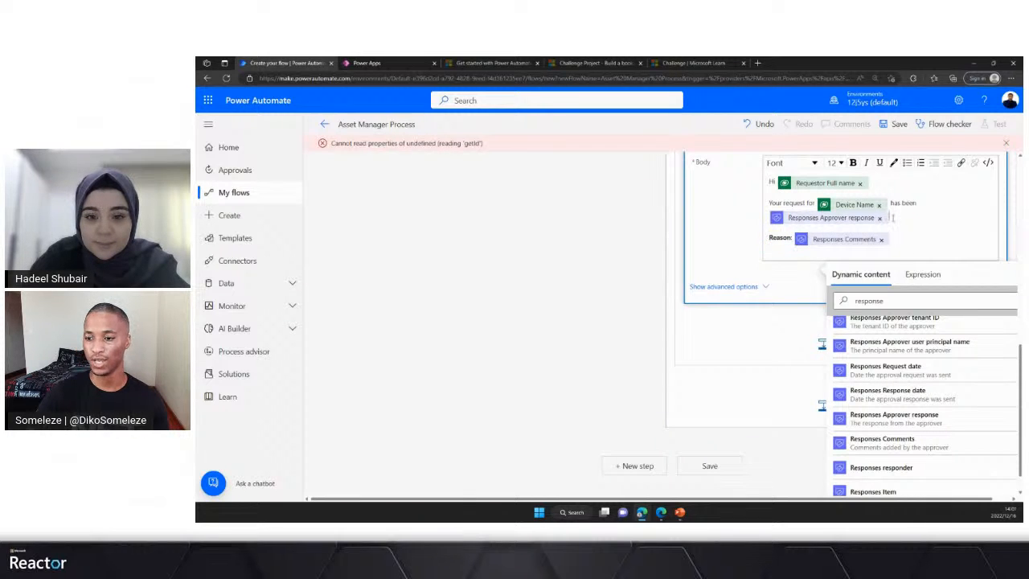
{"action": "scroll", "coordinate": [803, 257], "scroll_direction": "up", "scroll_amount": 5}
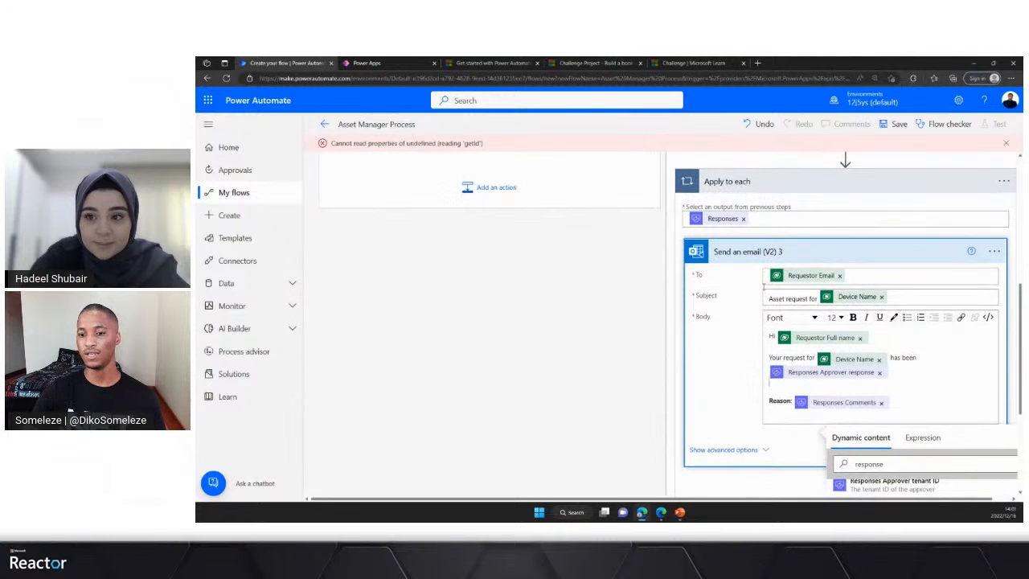
- Save the Asset Manager Process flow and collapse its Condition block
{"action": "left_click", "coordinate": [894, 125]}
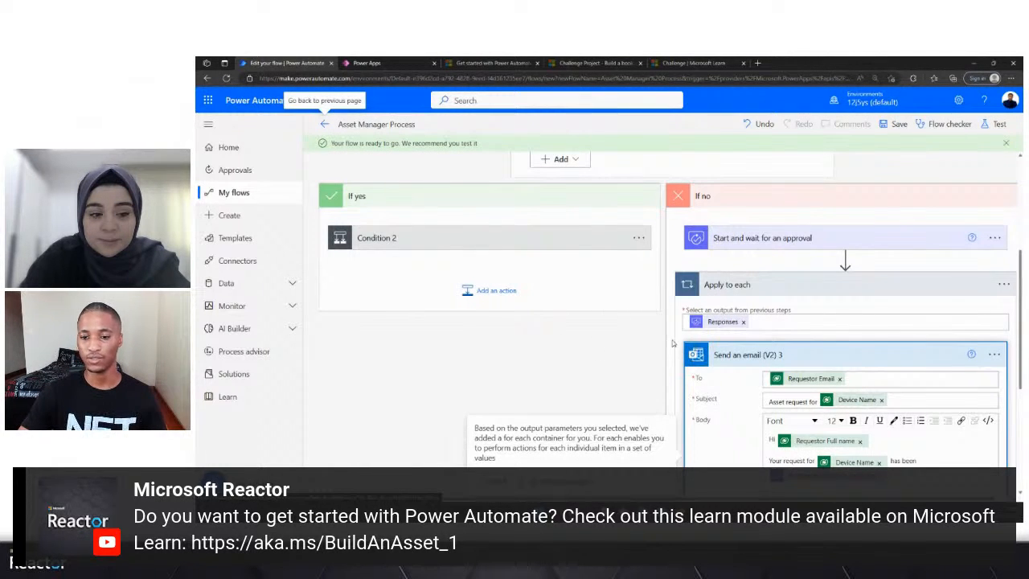
{"action": "scroll", "coordinate": [574, 283], "scroll_direction": "up", "scroll_amount": 2}
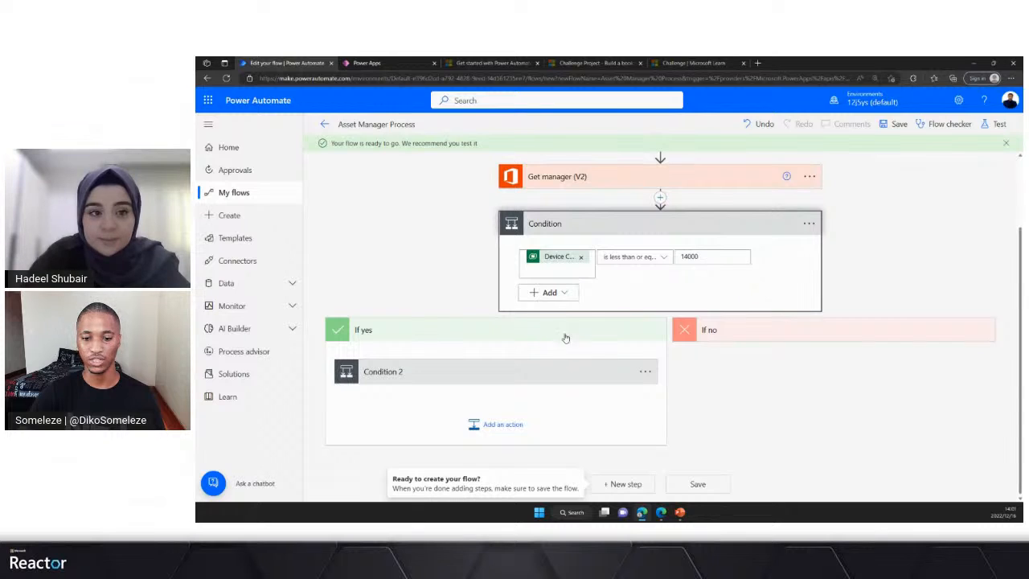
{"action": "scroll", "coordinate": [565, 337], "scroll_direction": "up", "scroll_amount": 2}
{"action": "left_click", "coordinate": [591, 312]}
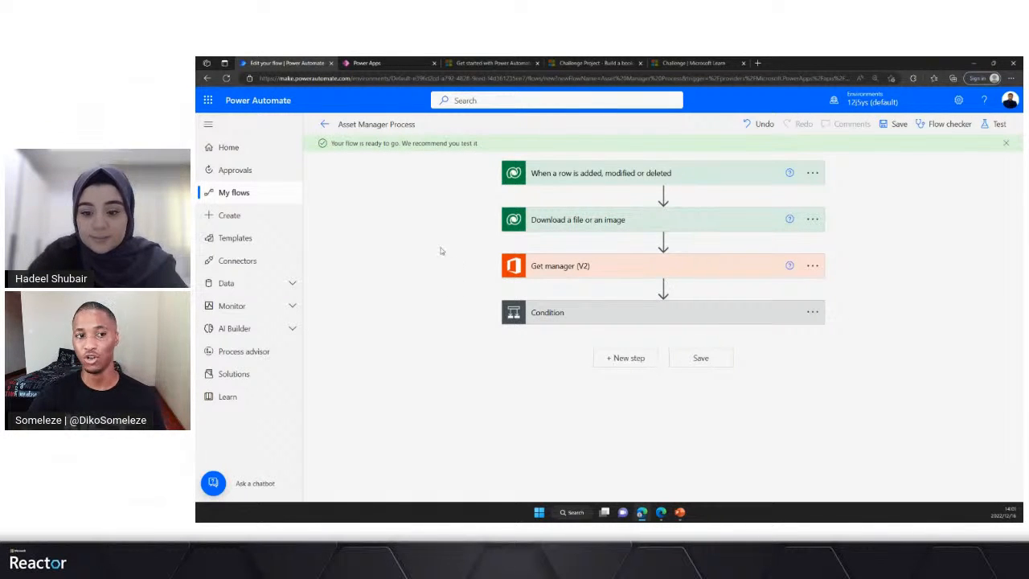
- Switch to the Asset Management app in Power Apps and start a new request with Device Name "Aspire 13"
{"action": "left_click", "coordinate": [365, 65]}
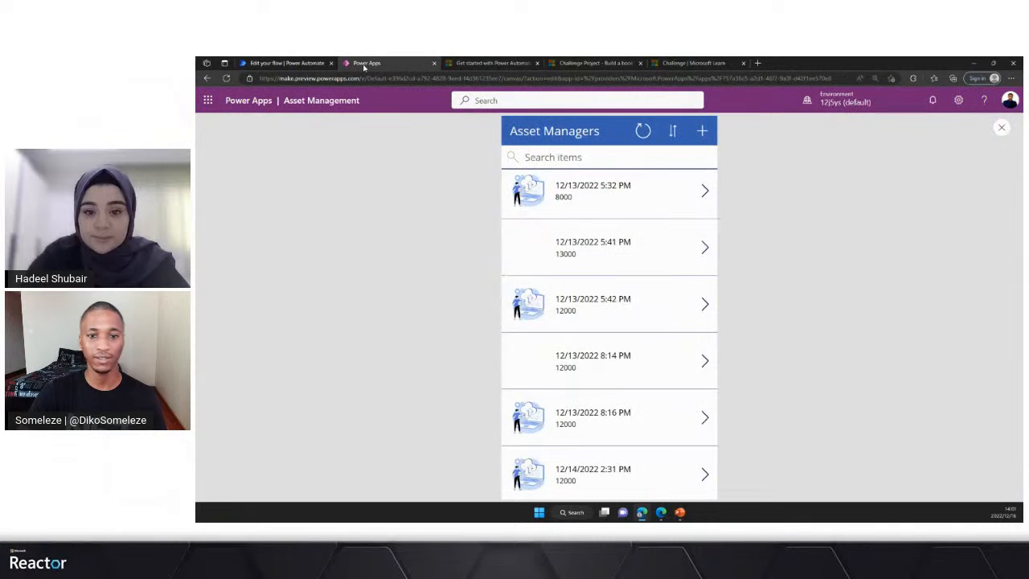
{"action": "scroll", "coordinate": [590, 268], "scroll_direction": "down", "scroll_amount": 3}
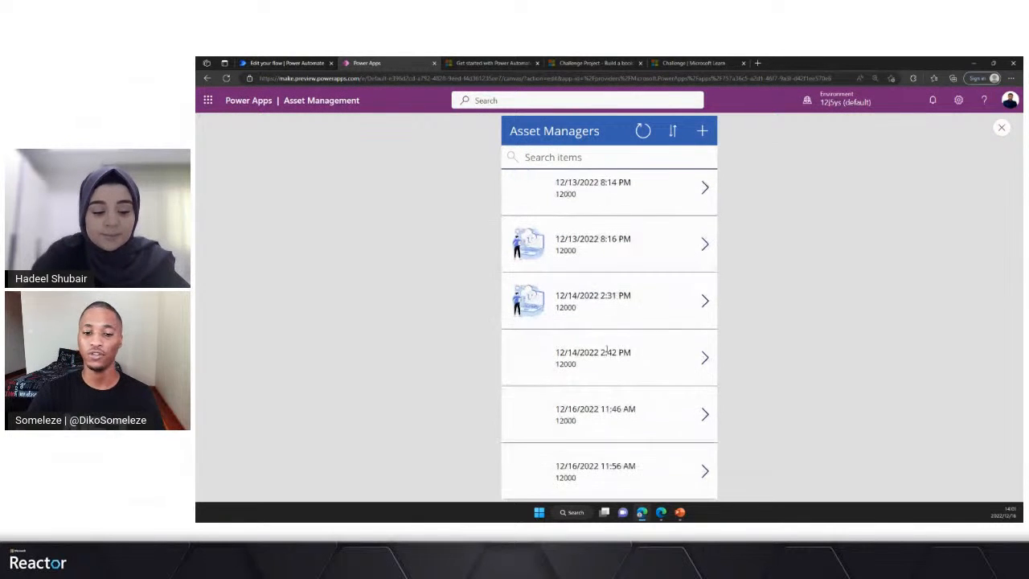
{"action": "scroll", "coordinate": [598, 356], "scroll_direction": "up", "scroll_amount": 4}
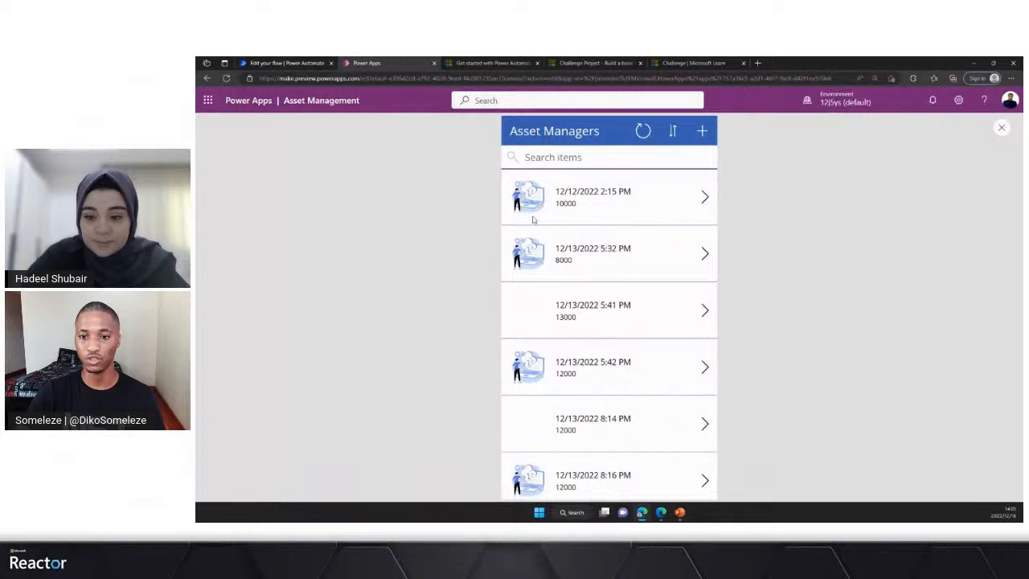
{"action": "left_click", "coordinate": [702, 130]}
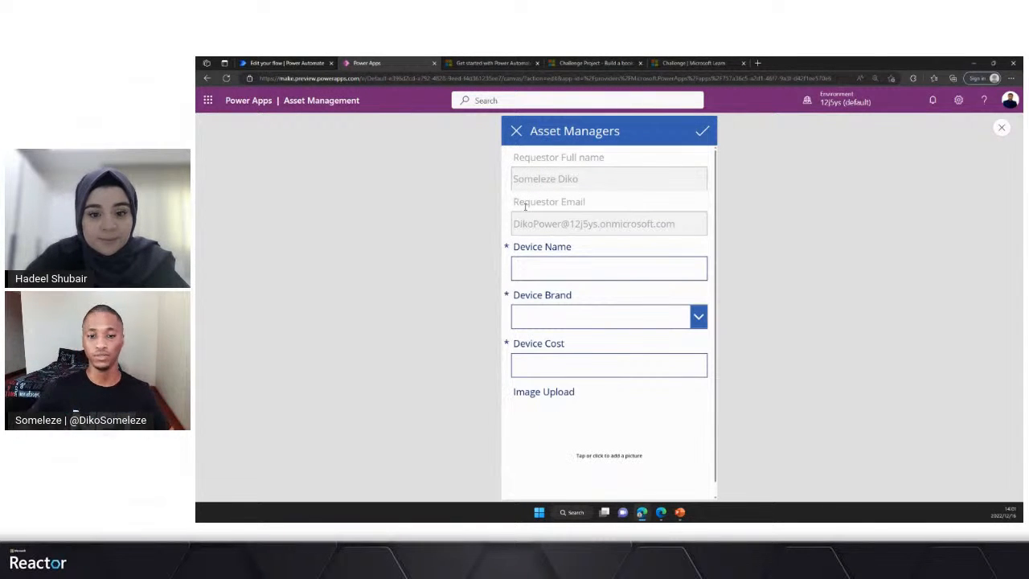
{"action": "left_click", "coordinate": [556, 274]}
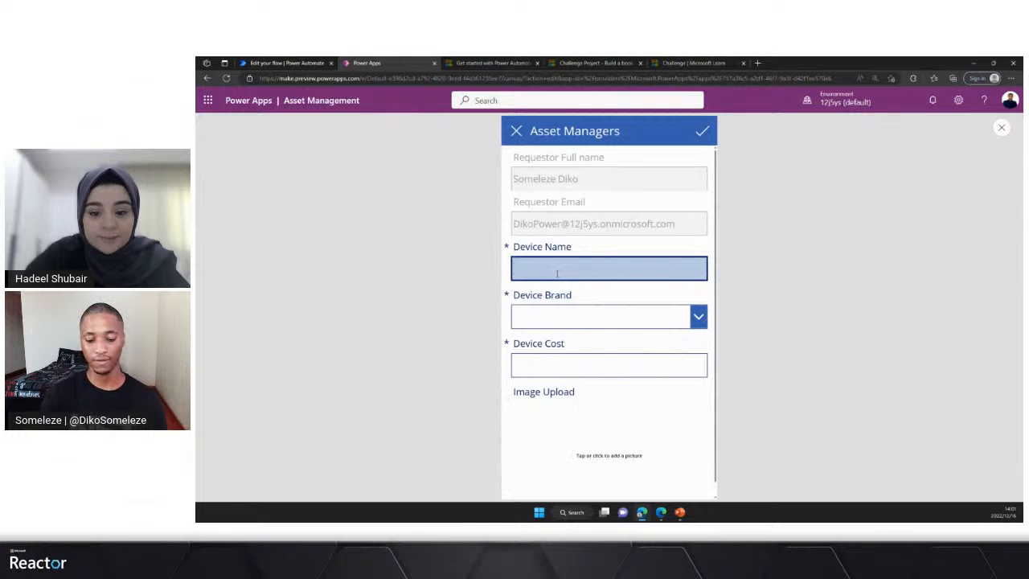
{"action": "type", "text": "Aspi"}
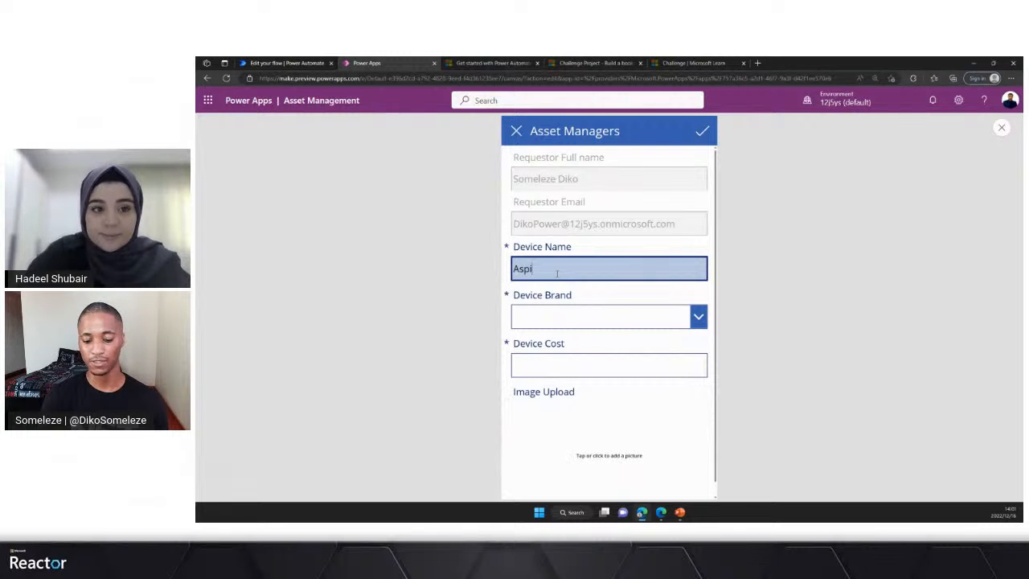
{"action": "type", "text": "re "}
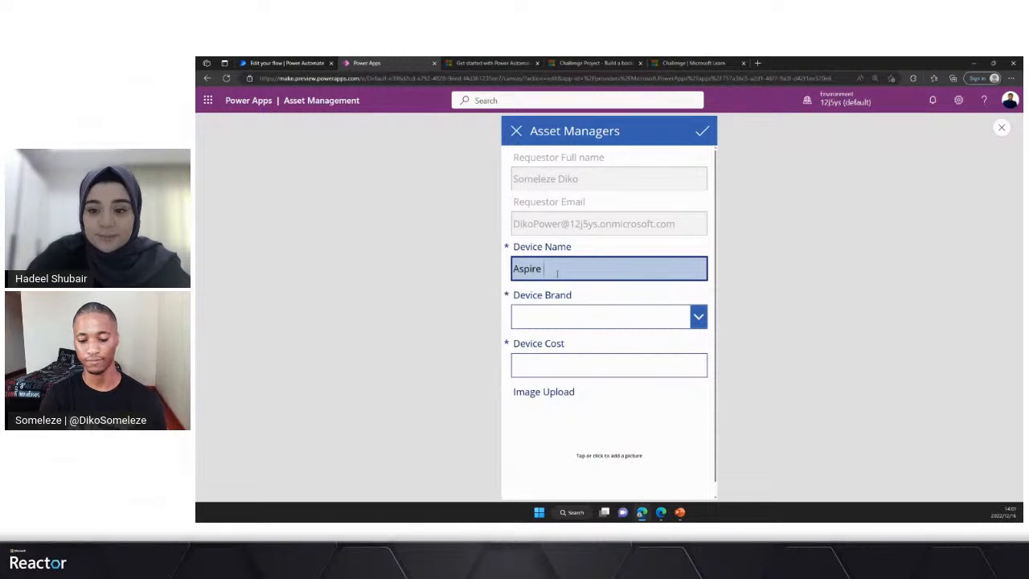
{"action": "type", "text": "13"}
- Set the request's Device Brand to Acer and its Device Cost to 15000
{"action": "left_click", "coordinate": [575, 320]}
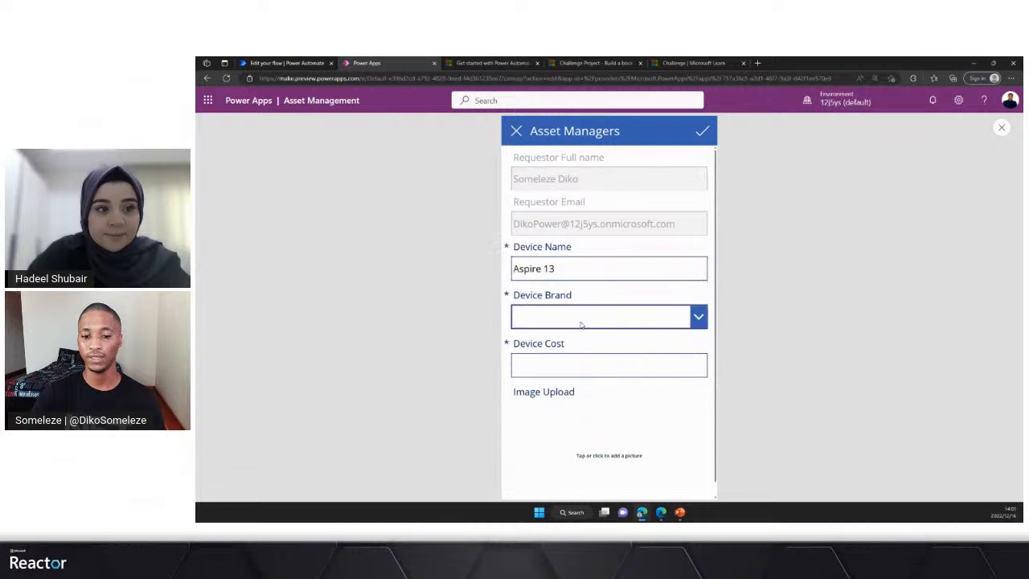
{"action": "left_click", "coordinate": [543, 320]}
{"action": "left_click", "coordinate": [545, 366]}
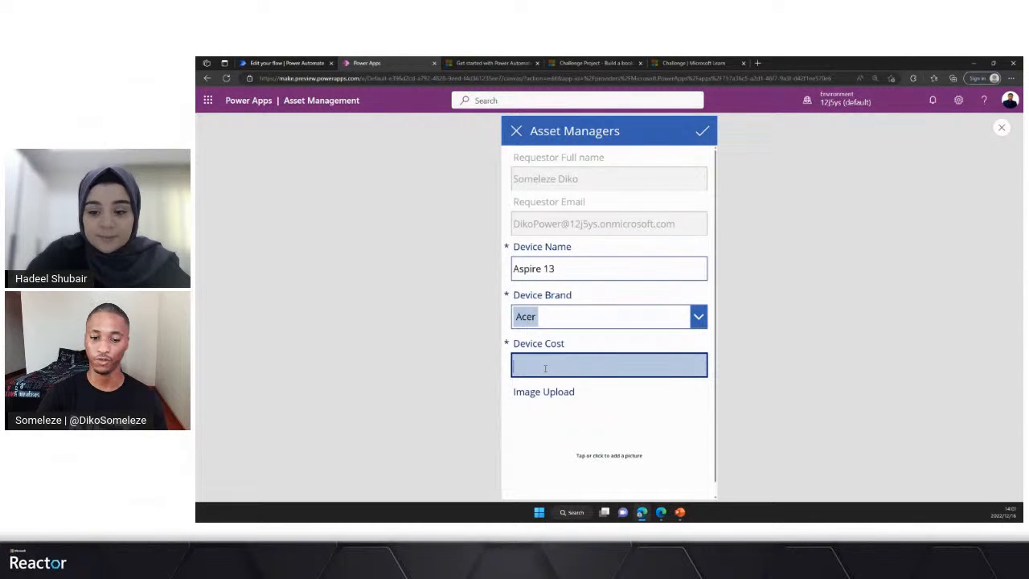
{"action": "type", "text": "15"}
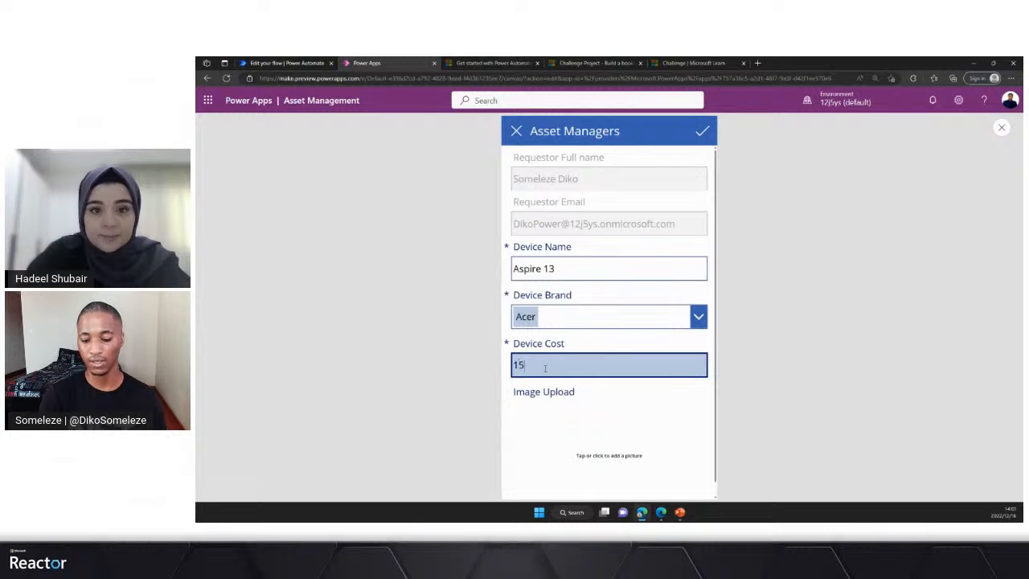
{"action": "type", "text": "000"}
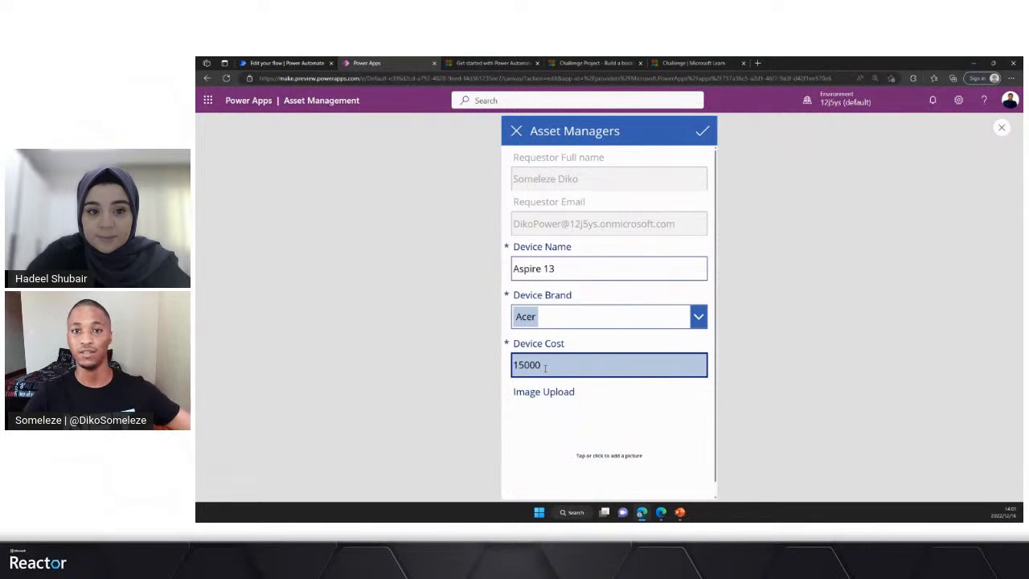
- Upload today's MicrosoftTeams-image file from Downloads as the device picture and submit the request
{"action": "left_click", "coordinate": [605, 455]}
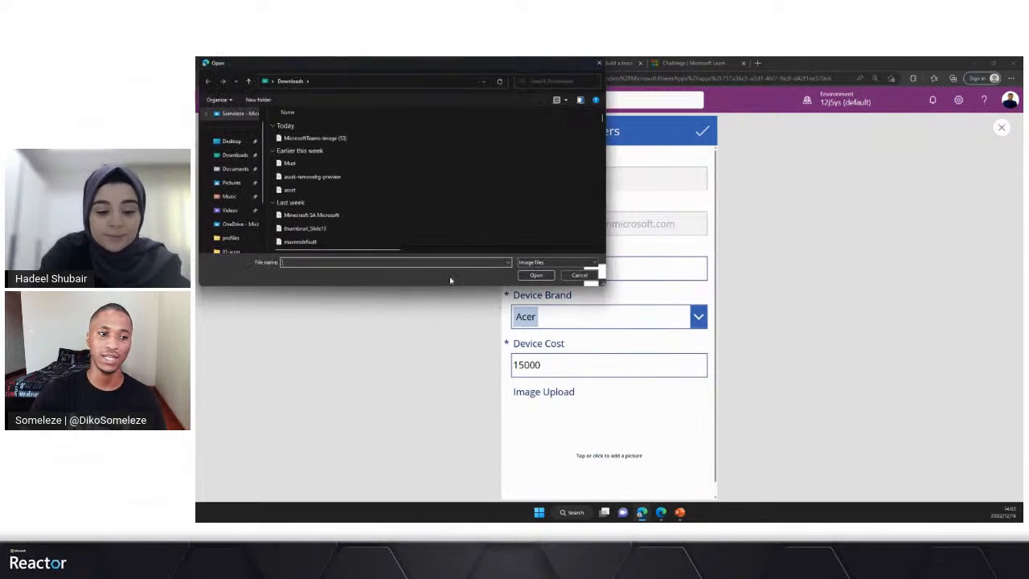
{"action": "left_click", "coordinate": [309, 138]}
{"action": "left_click", "coordinate": [535, 276]}
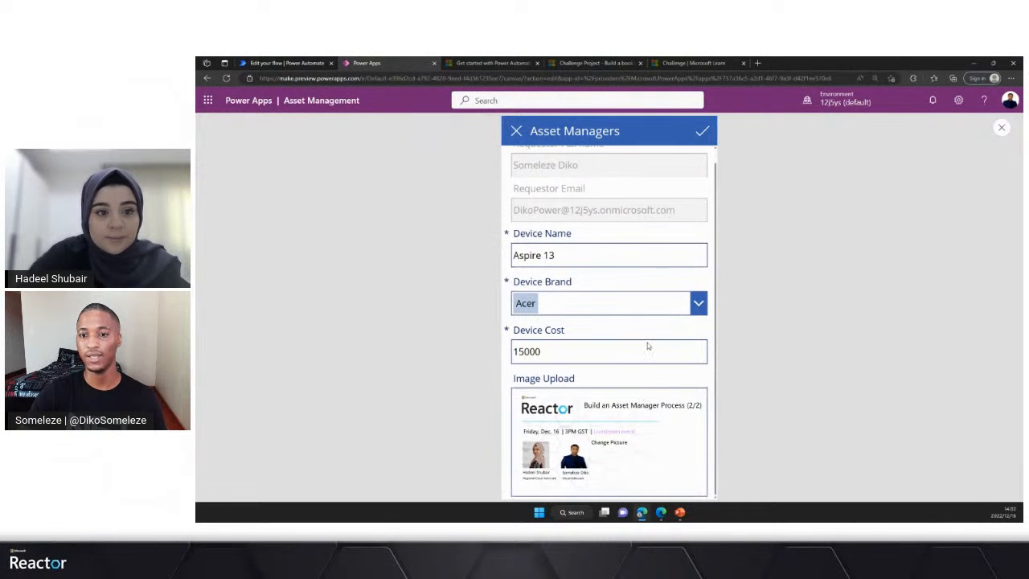
{"action": "left_click", "coordinate": [704, 134]}
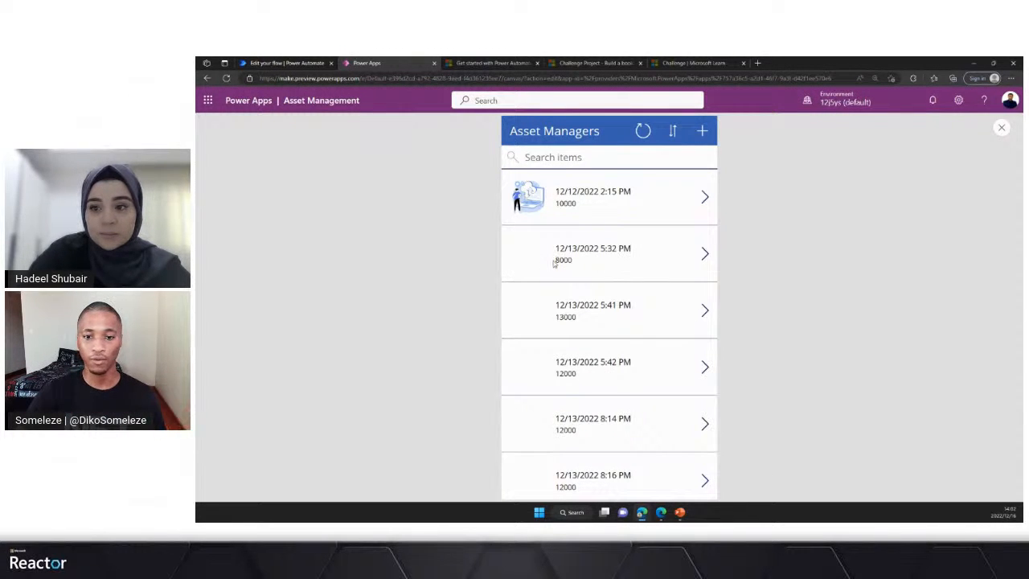
- Look through the request list for the submitted entry and open another blank request form
{"action": "scroll", "coordinate": [627, 300], "scroll_direction": "down", "scroll_amount": 3}
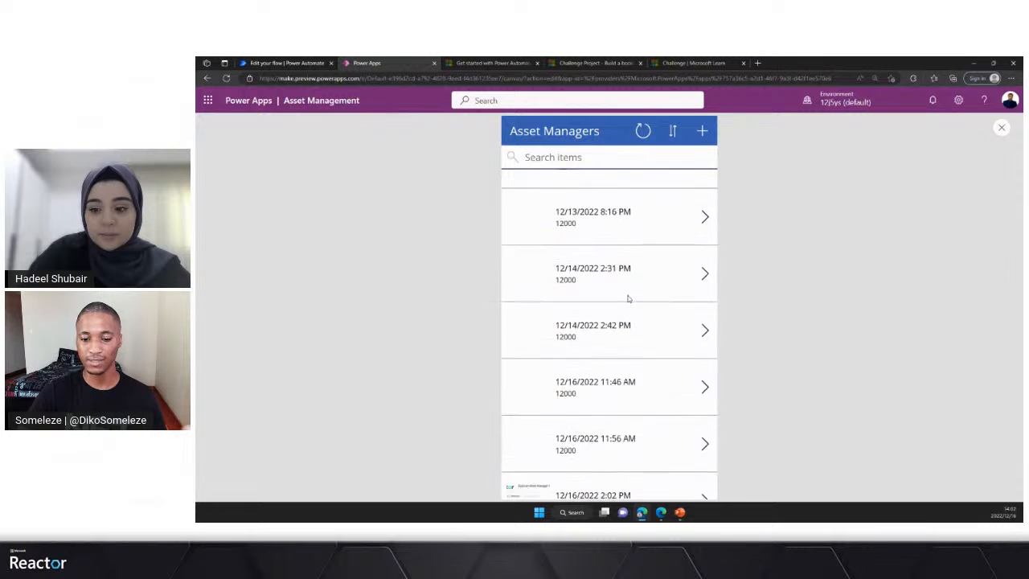
{"action": "scroll", "coordinate": [628, 295], "scroll_direction": "up", "scroll_amount": 2}
{"action": "scroll", "coordinate": [628, 295], "scroll_direction": "up", "scroll_amount": 2}
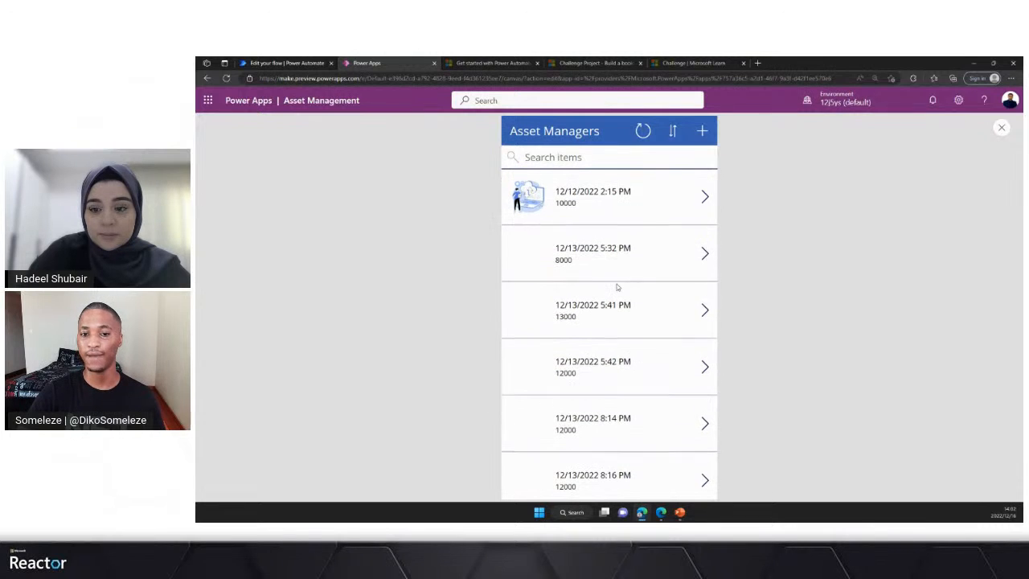
{"action": "left_click", "coordinate": [703, 133]}
{"action": "scroll", "coordinate": [547, 299], "scroll_direction": "down", "scroll_amount": 1}
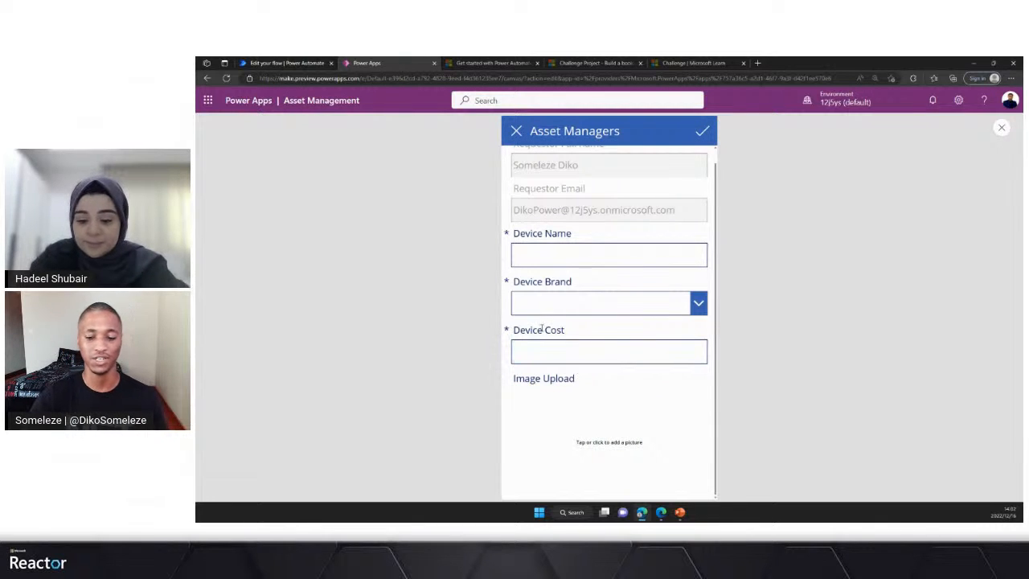
- Switch back to Power Automate, leave the editor for the flow's details page and dismiss the ready-to-go notice
{"action": "left_click", "coordinate": [283, 63]}
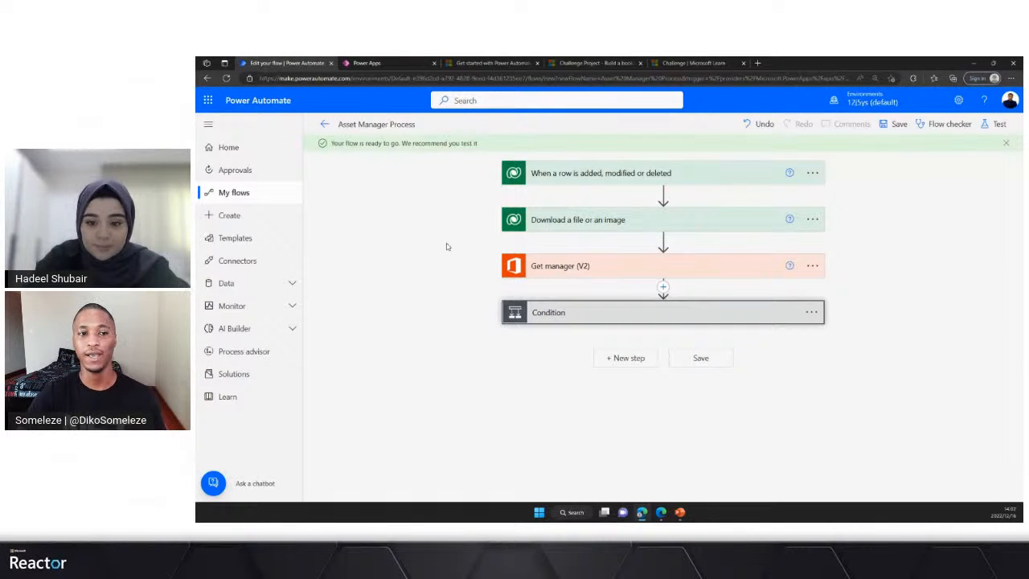
{"action": "left_click", "coordinate": [324, 125]}
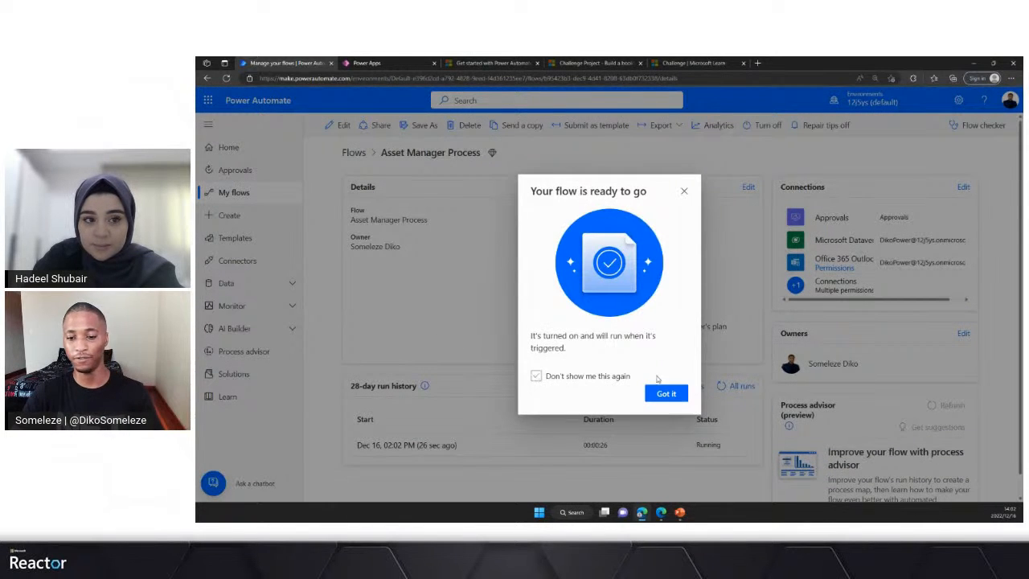
{"action": "left_click", "coordinate": [664, 393]}
{"action": "scroll", "coordinate": [639, 391], "scroll_direction": "down", "scroll_amount": 1}
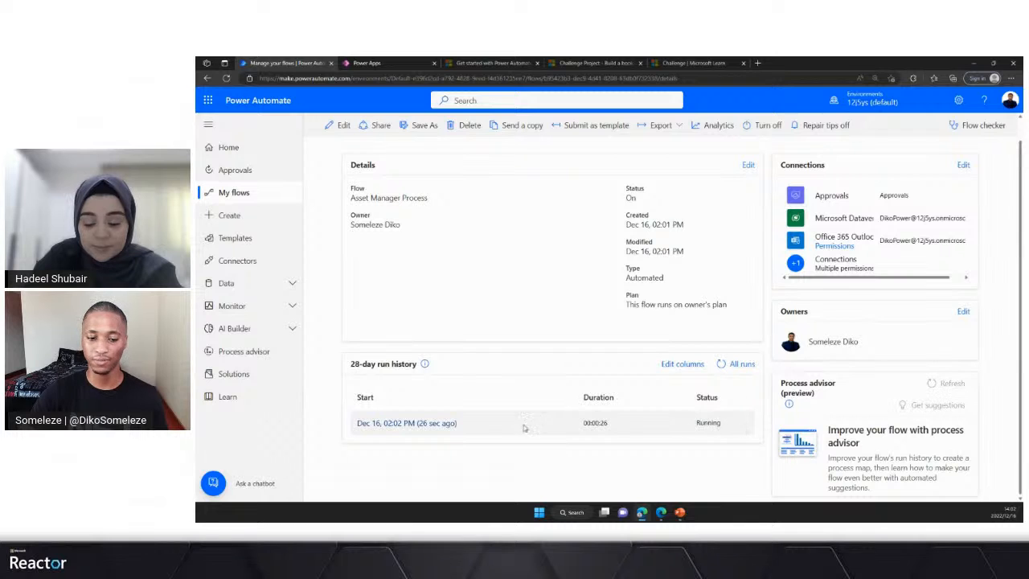
- Open the newest run in the 28-day run history and expand its Condition to examine the branch taken
{"action": "left_click", "coordinate": [439, 423]}
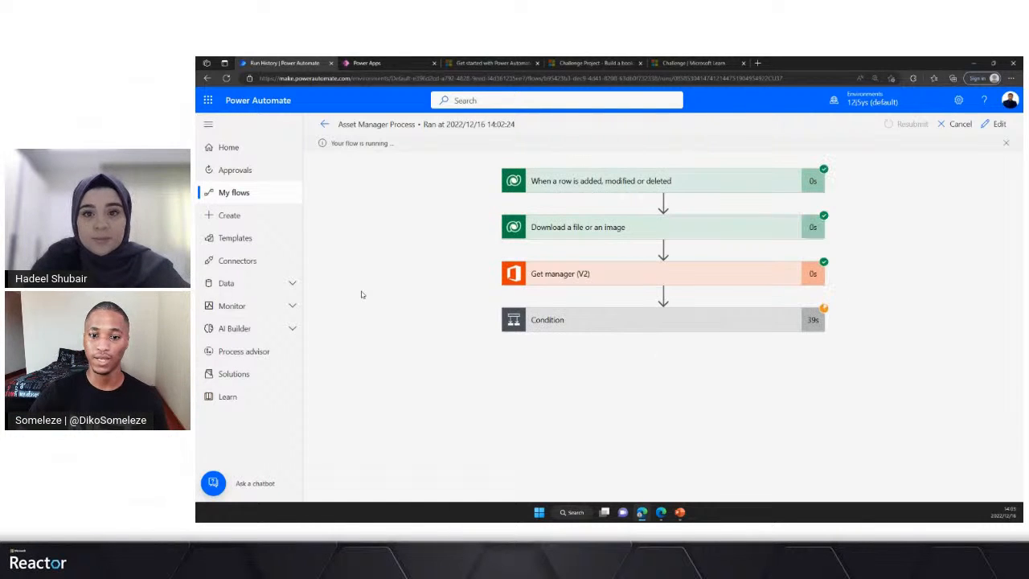
{"action": "left_click", "coordinate": [574, 327]}
{"action": "scroll", "coordinate": [679, 361], "scroll_direction": "down", "scroll_amount": 2}
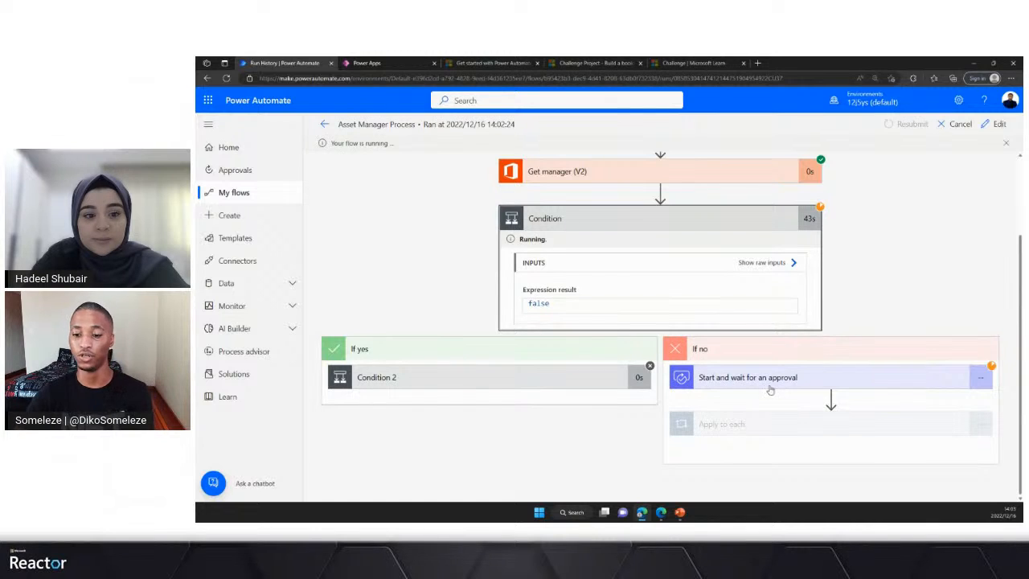
- Switch to the manager's Outlook mailbox, open the Microsoft Flow email "Asset Request for Aspire 13" and read the request details at a larger zoom
{"action": "mouse_move", "coordinate": [660, 515]}
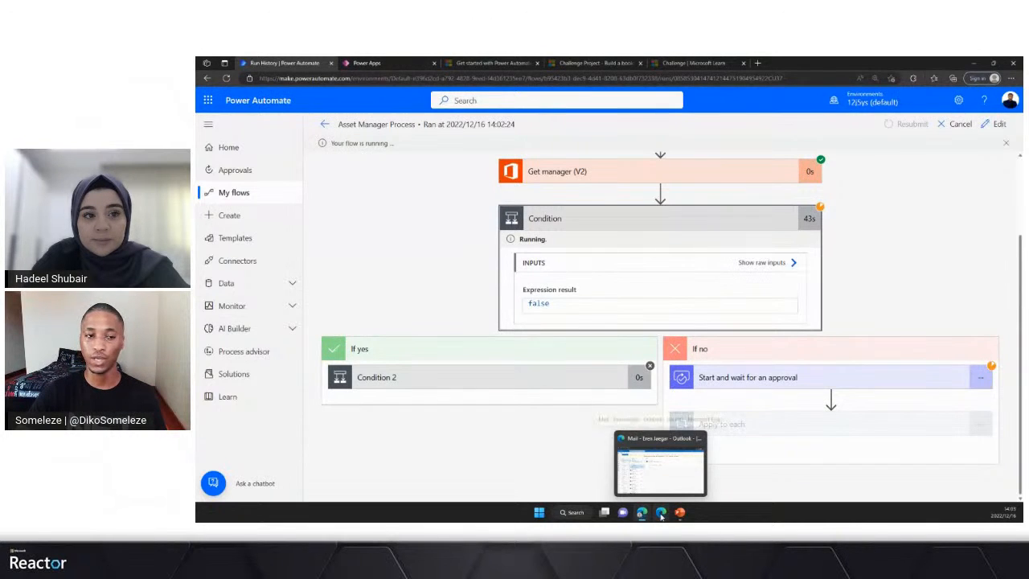
{"action": "left_click", "coordinate": [661, 515]}
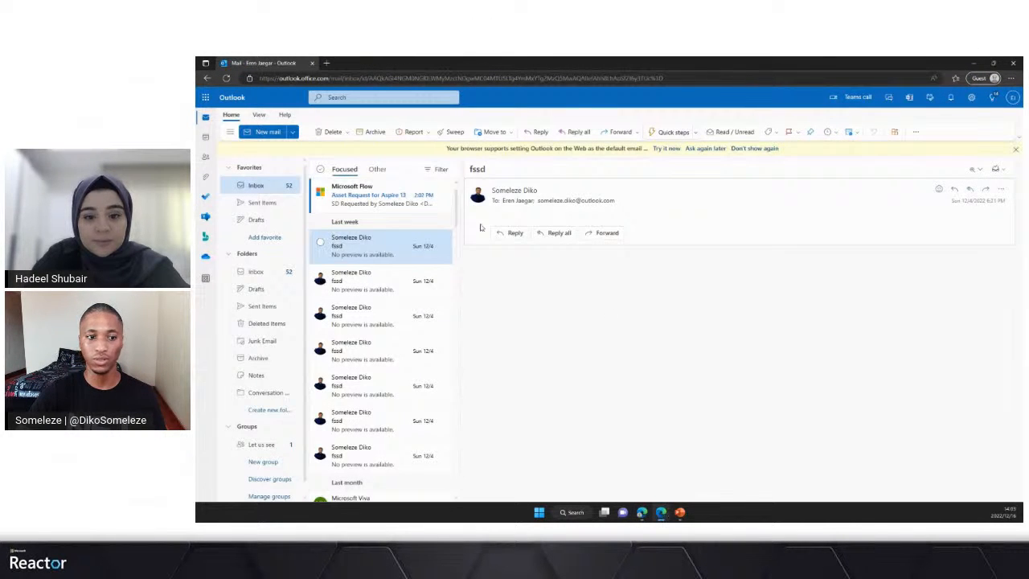
{"action": "left_click", "coordinate": [353, 206]}
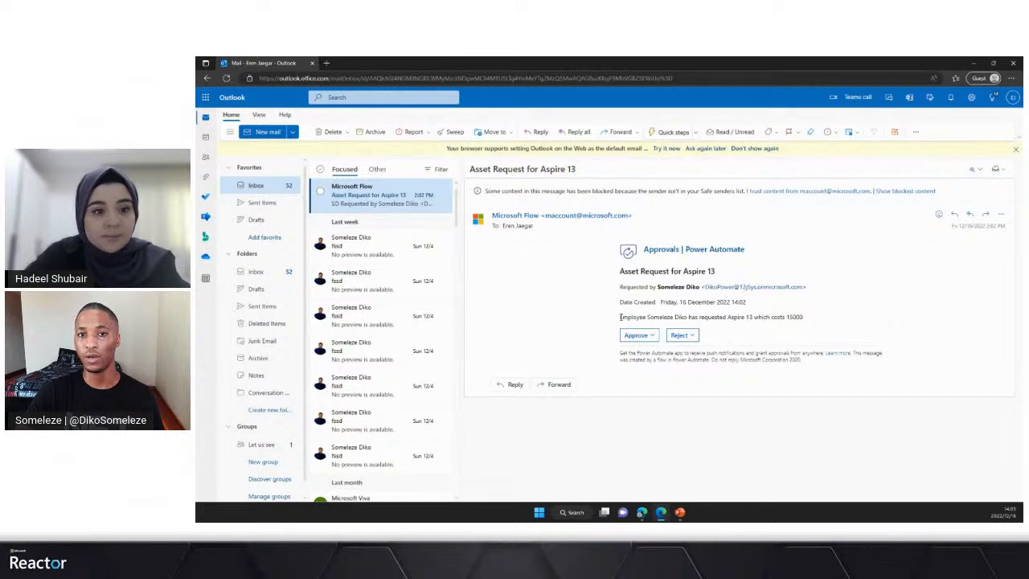
{"action": "key", "text": "ctrl+plus"}
{"action": "key", "text": "ctrl+plus"}
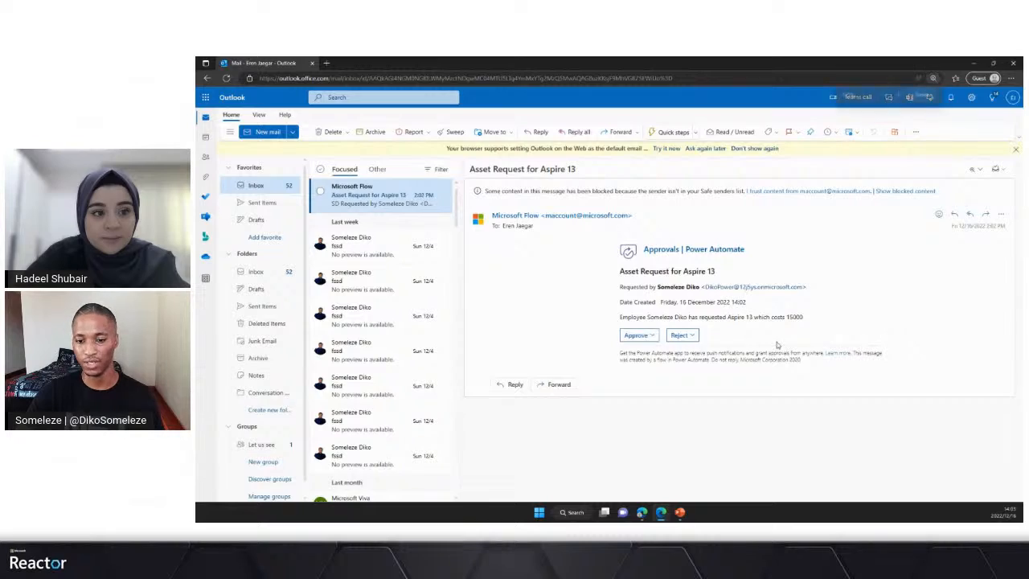
{"action": "key", "text": "ctrl+plus"}
{"action": "key", "text": "ctrl+plus"}
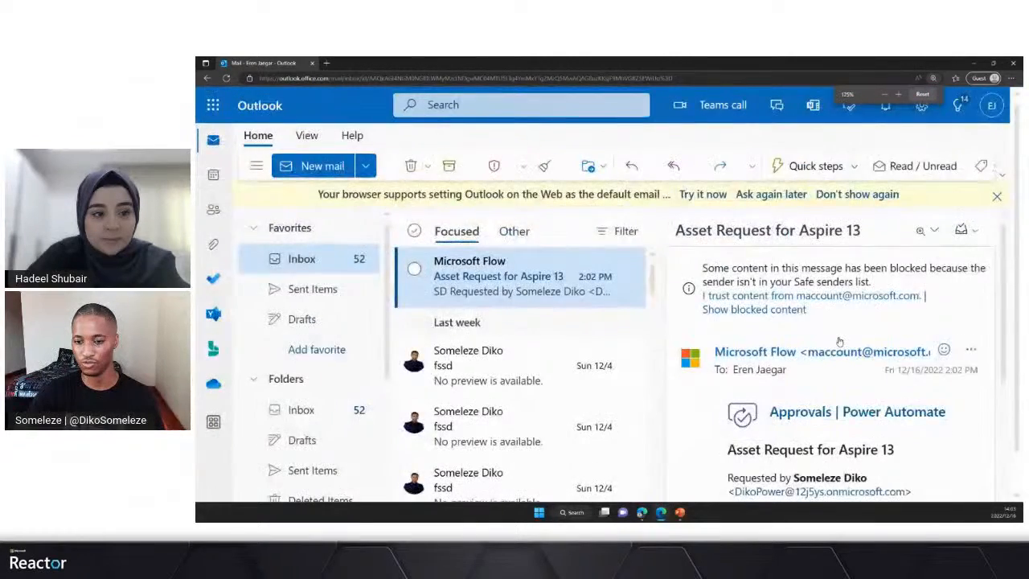
{"action": "key", "text": "ctrl+minus"}
{"action": "key", "text": "ctrl+minus"}
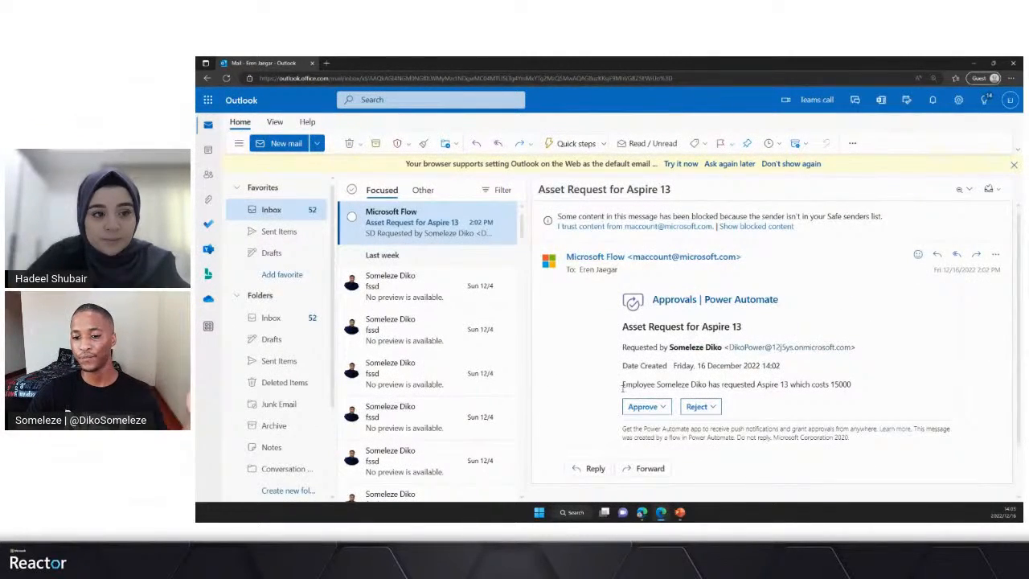
{"action": "left_click_drag", "start_coordinate": [623, 384], "coordinate": [657, 384]}
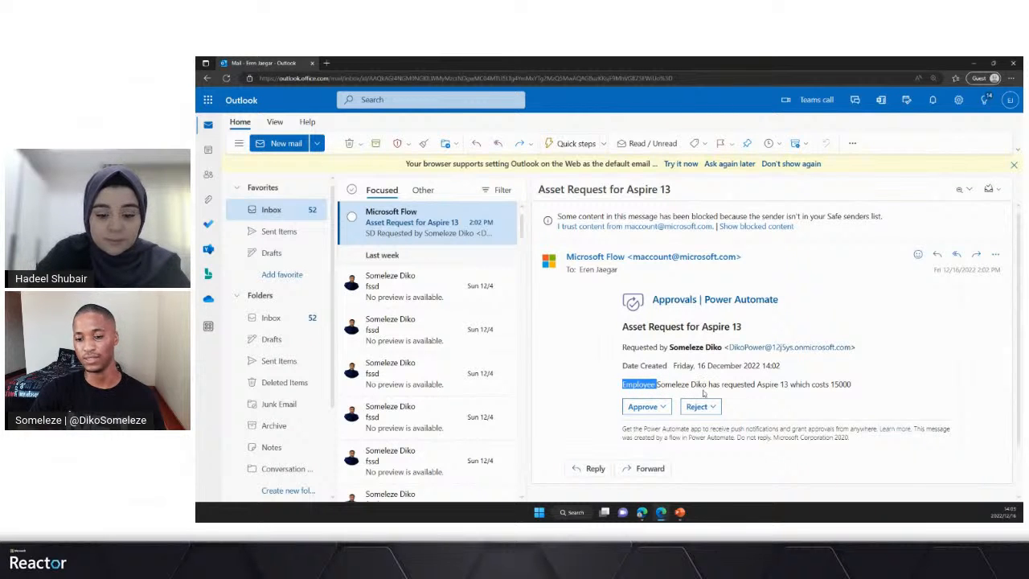
{"action": "left_click_drag", "start_coordinate": [758, 385], "coordinate": [789, 385]}
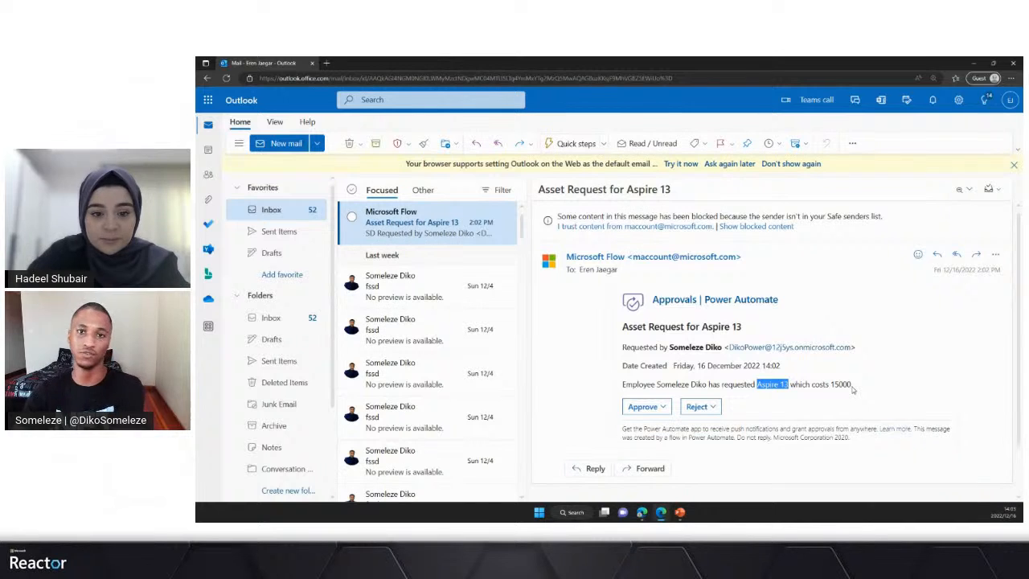
- Approve the Aspire 13 asset request from the email with the comment "Looks good" and submit the response
{"action": "scroll", "coordinate": [764, 397], "scroll_direction": "down", "scroll_amount": 1}
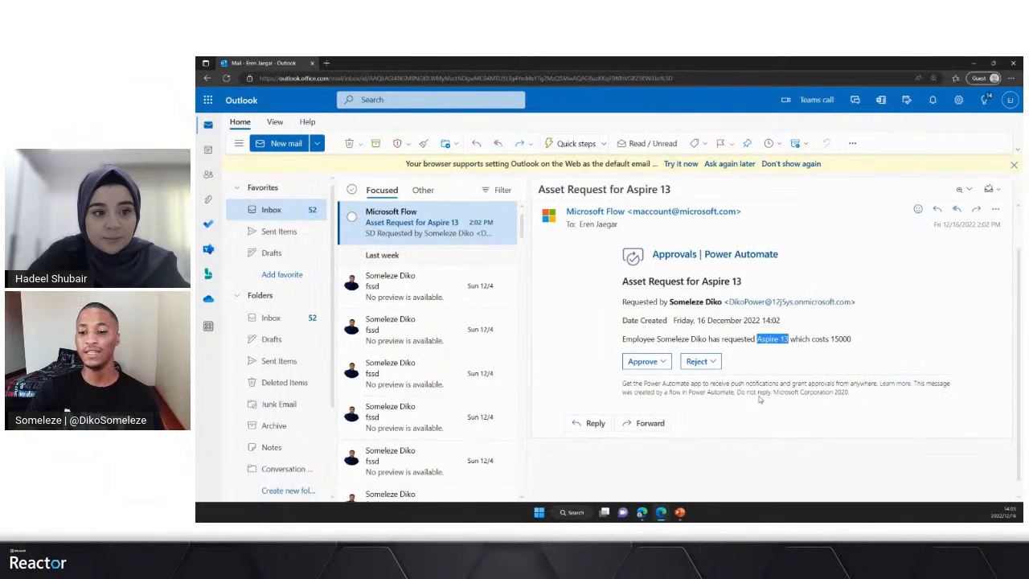
{"action": "scroll", "coordinate": [760, 398], "scroll_direction": "up", "scroll_amount": 1}
{"action": "scroll", "coordinate": [695, 313], "scroll_direction": "down", "scroll_amount": 1}
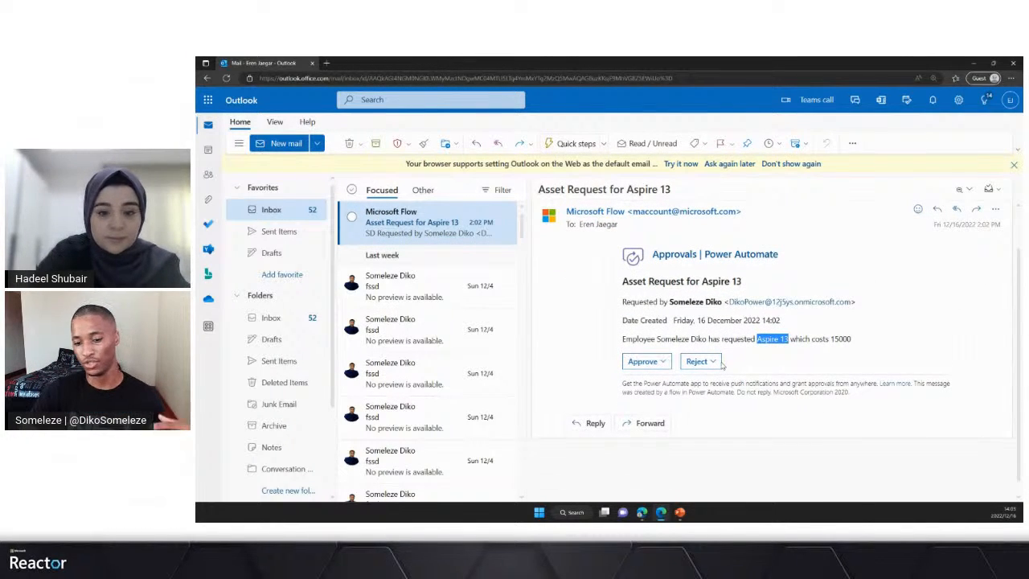
{"action": "left_click", "coordinate": [643, 361]}
{"action": "left_click", "coordinate": [661, 302]}
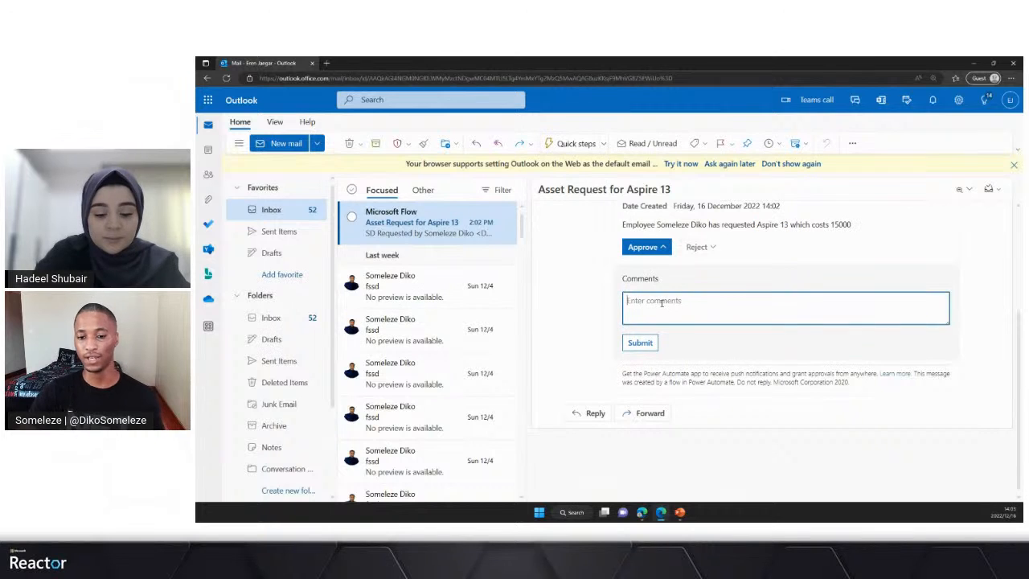
{"action": "type", "text": "Looks good"}
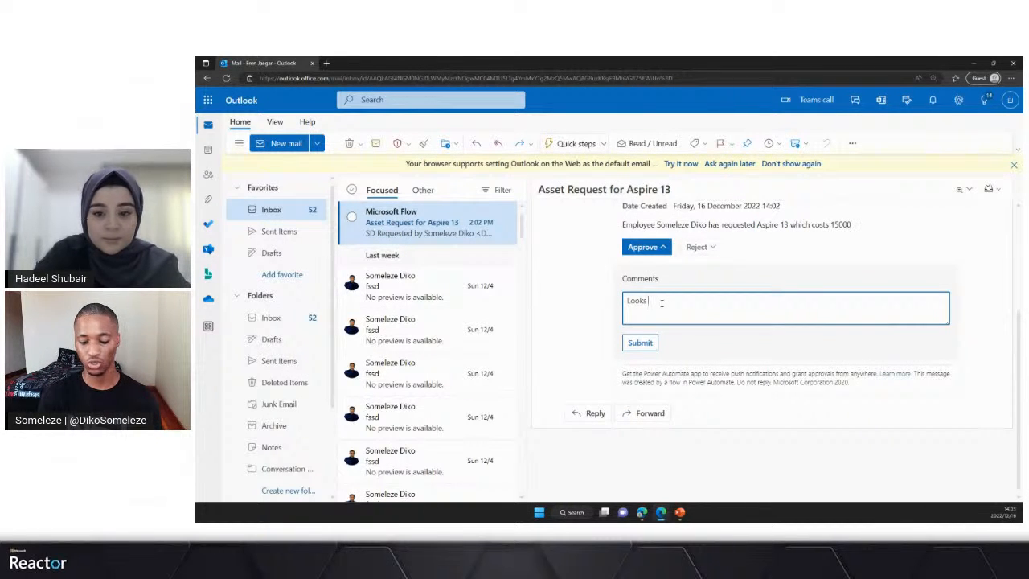
{"action": "left_click", "coordinate": [639, 343]}
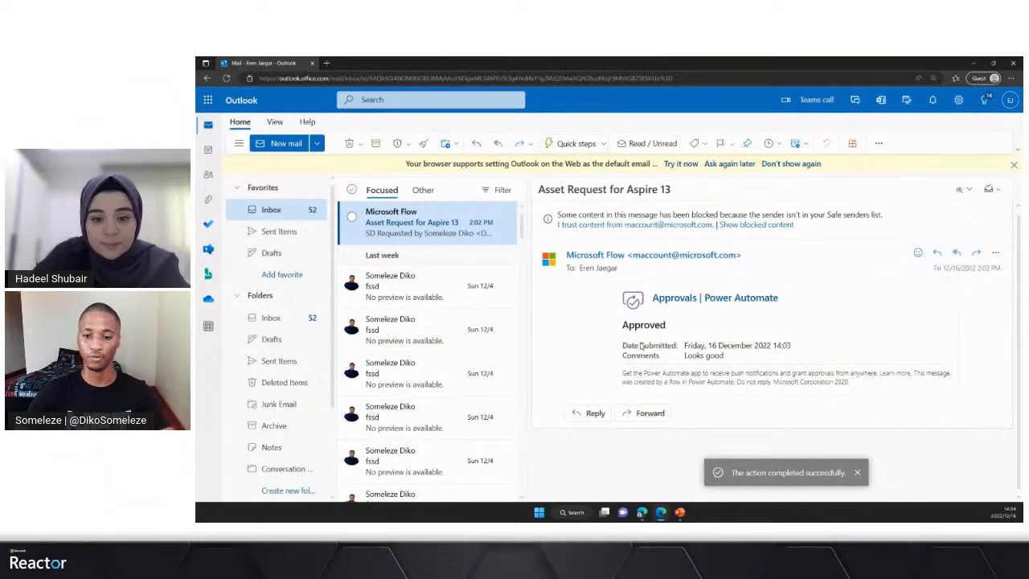
- Switch back to the Power Automate run and open the requestor's Outlook in a new browser tab from the Microsoft 365 apps
{"action": "left_click", "coordinate": [642, 512]}
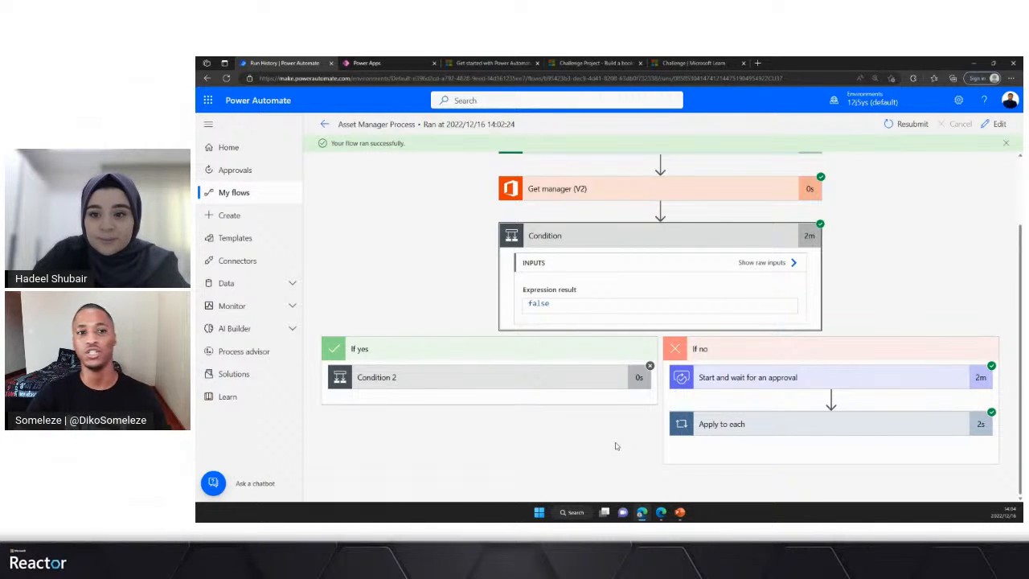
{"action": "left_click", "coordinate": [211, 107]}
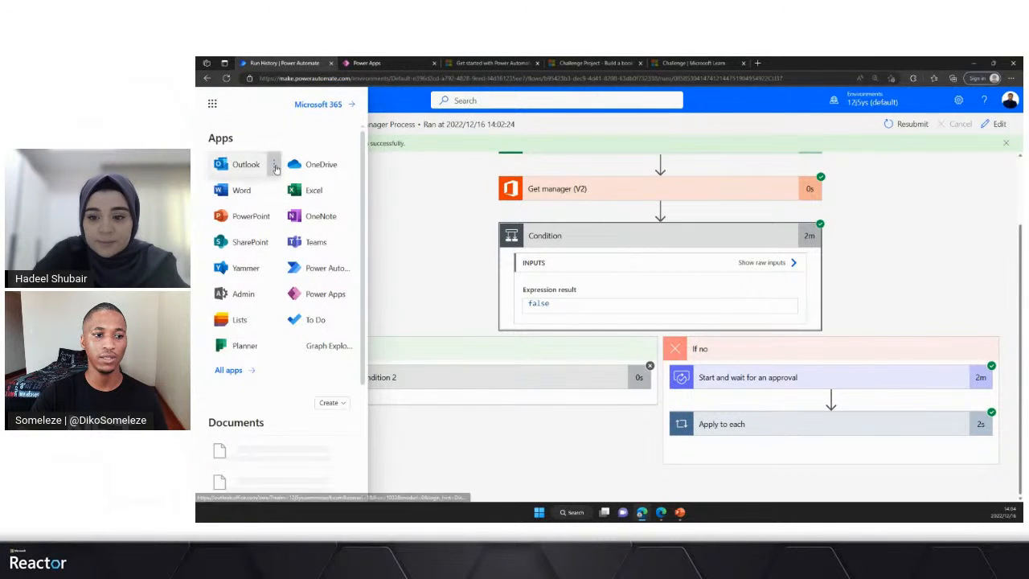
{"action": "left_click", "coordinate": [273, 164]}
{"action": "left_click", "coordinate": [299, 187]}
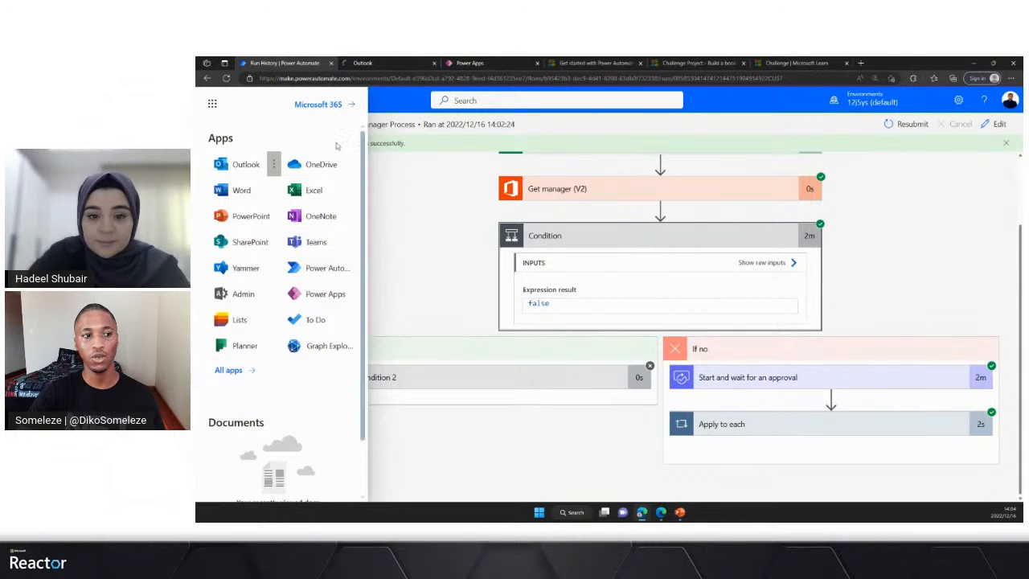
{"action": "left_click", "coordinate": [213, 105]}
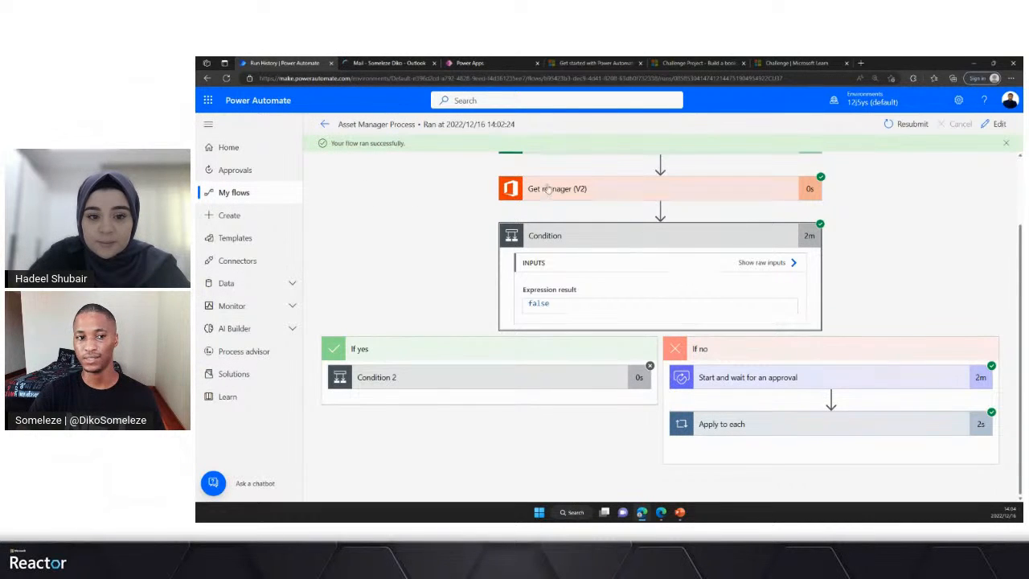
- Expand Apply to each and its Send an email (V2) 3 action in the run to examine the recipient, subject and body
{"action": "left_click", "coordinate": [796, 426]}
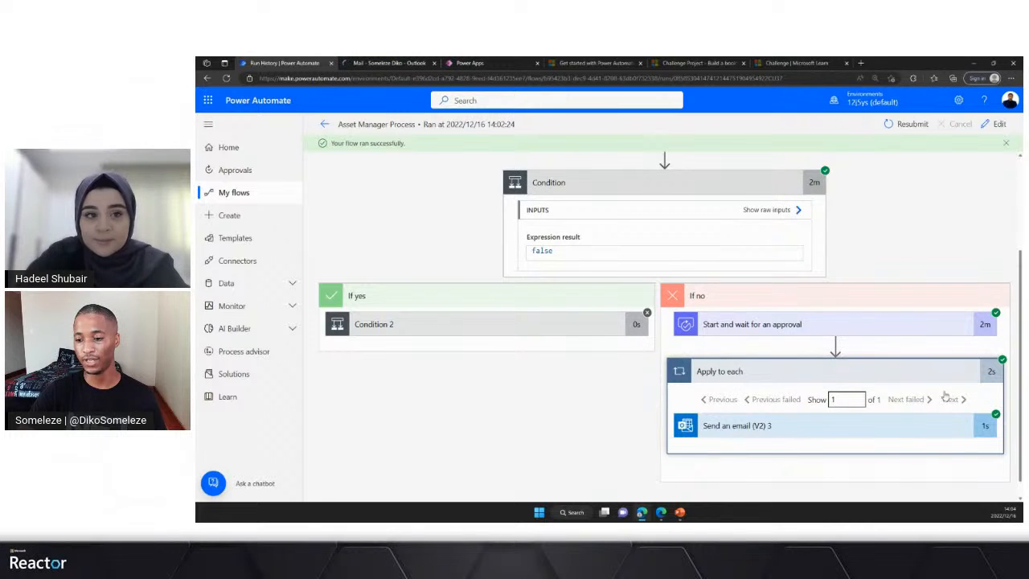
{"action": "left_click", "coordinate": [764, 427]}
{"action": "scroll", "coordinate": [765, 427], "scroll_direction": "down", "scroll_amount": 1}
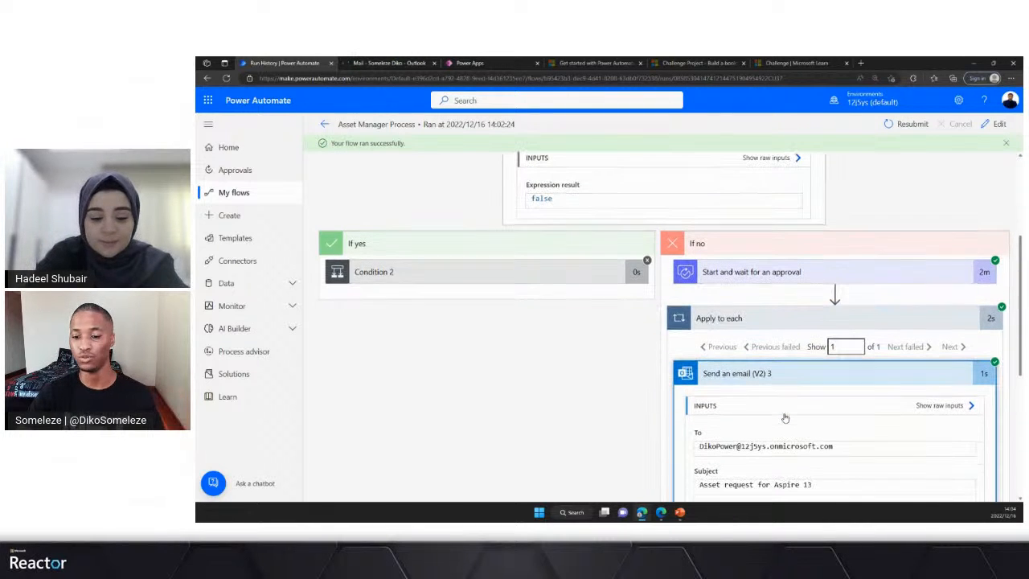
{"action": "scroll", "coordinate": [779, 424], "scroll_direction": "down", "scroll_amount": 1}
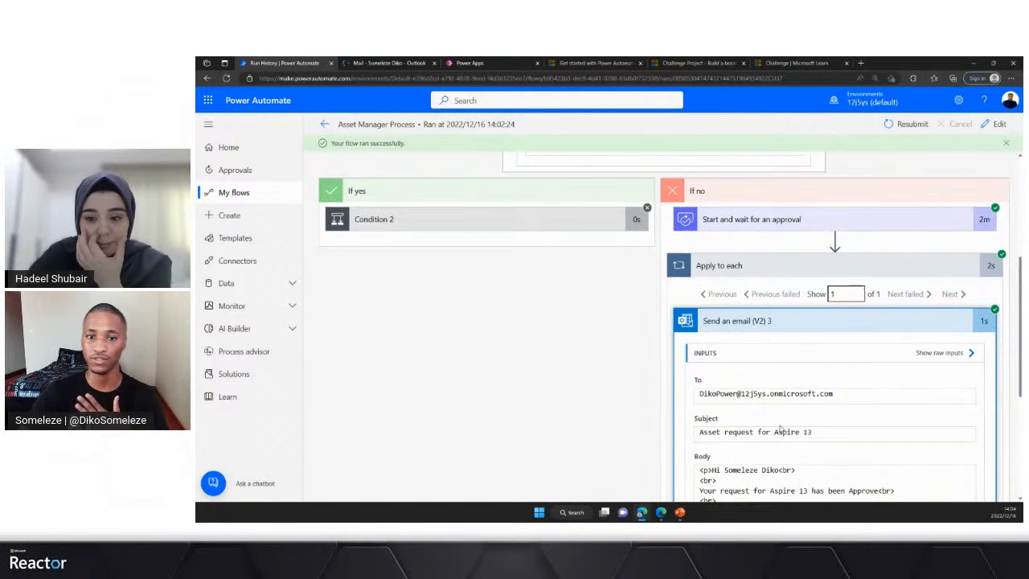
{"action": "scroll", "coordinate": [807, 422], "scroll_direction": "down", "scroll_amount": 1}
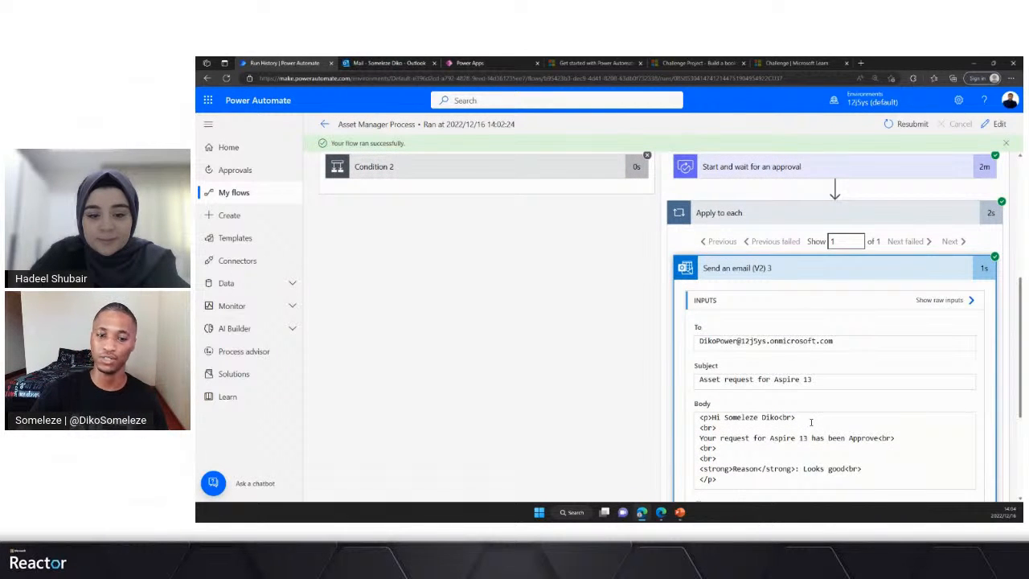
- Switch to the requestor's Outlook inbox and read the newest "Asset request for Aspire 13" outcome email
{"action": "left_click", "coordinate": [387, 63]}
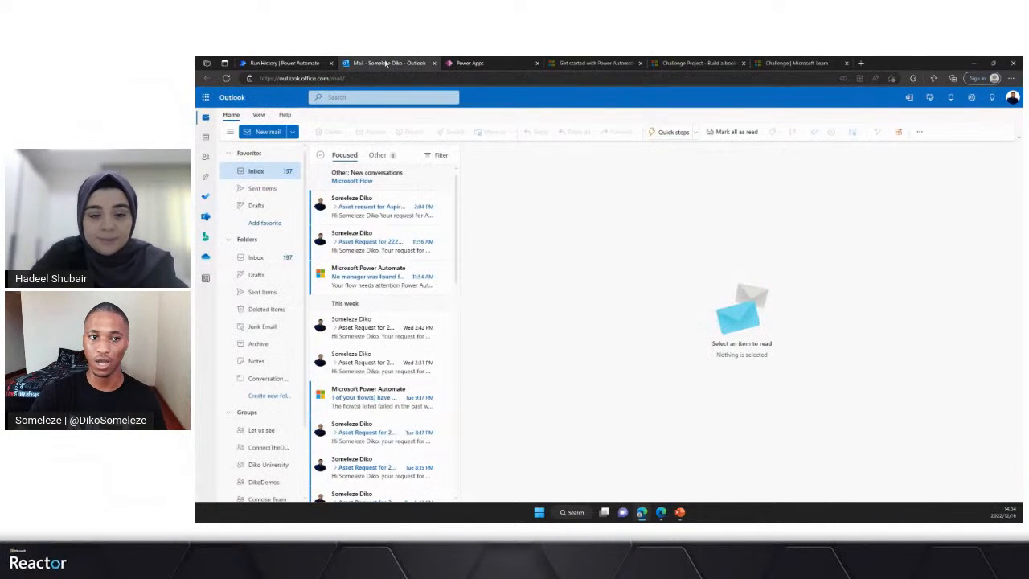
{"action": "left_click", "coordinate": [361, 214]}
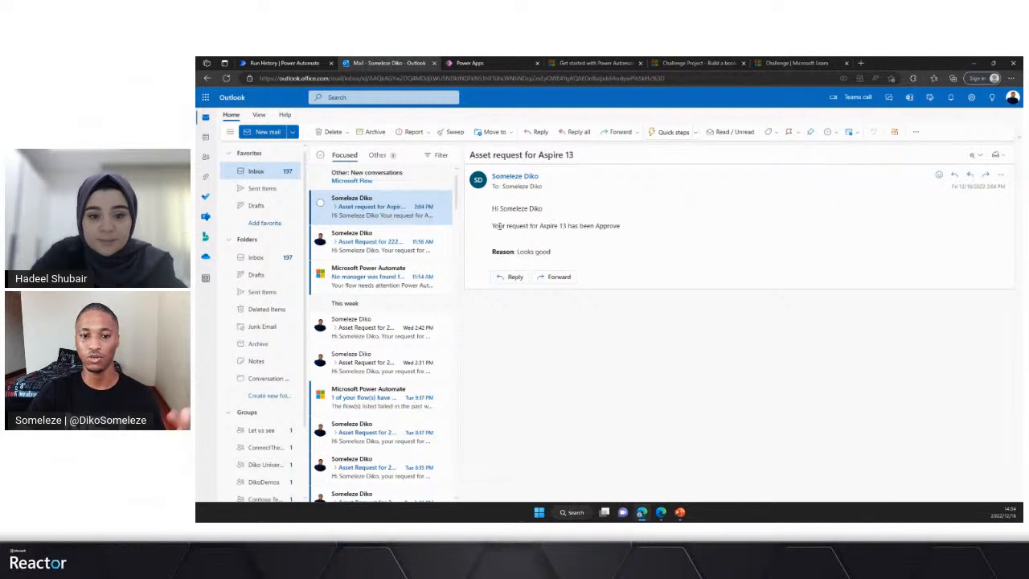
{"action": "left_click_drag", "start_coordinate": [540, 225], "coordinate": [580, 227]}
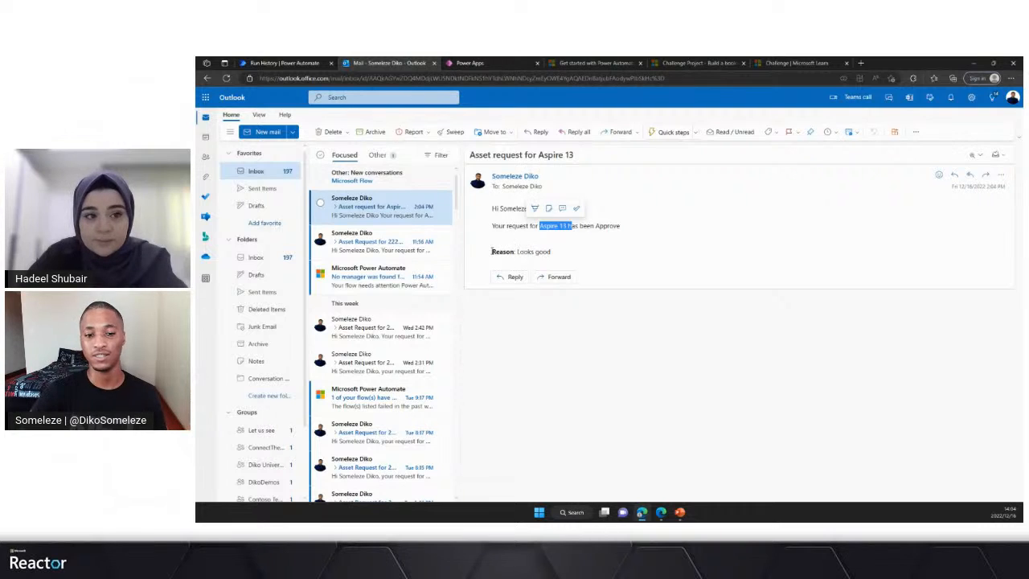
- Return to the Power Automate run, review the sent email's inputs and collapse the Send an email (V2) 3 action
{"action": "left_click", "coordinate": [292, 61]}
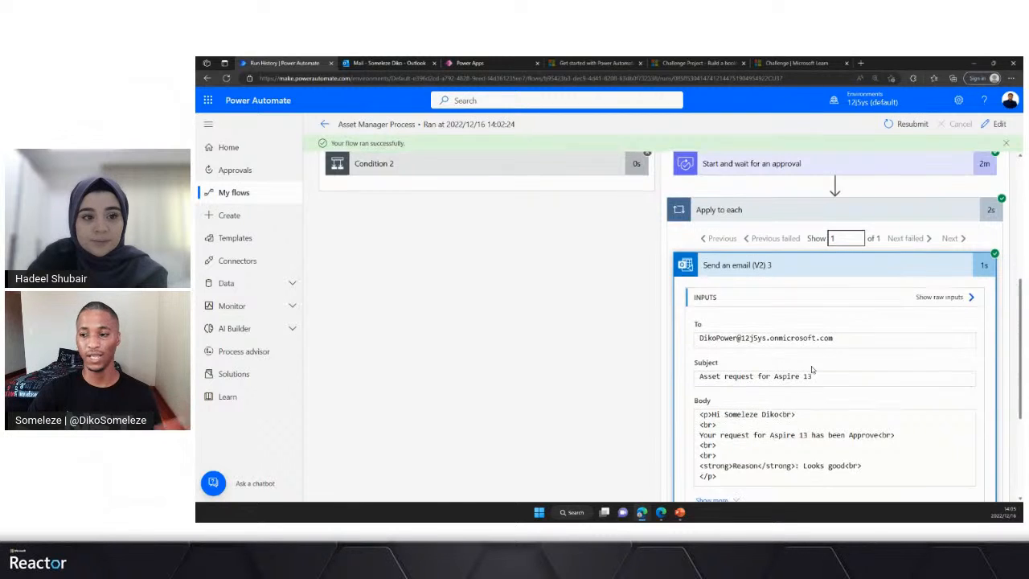
{"action": "scroll", "coordinate": [812, 370], "scroll_direction": "down", "scroll_amount": 1}
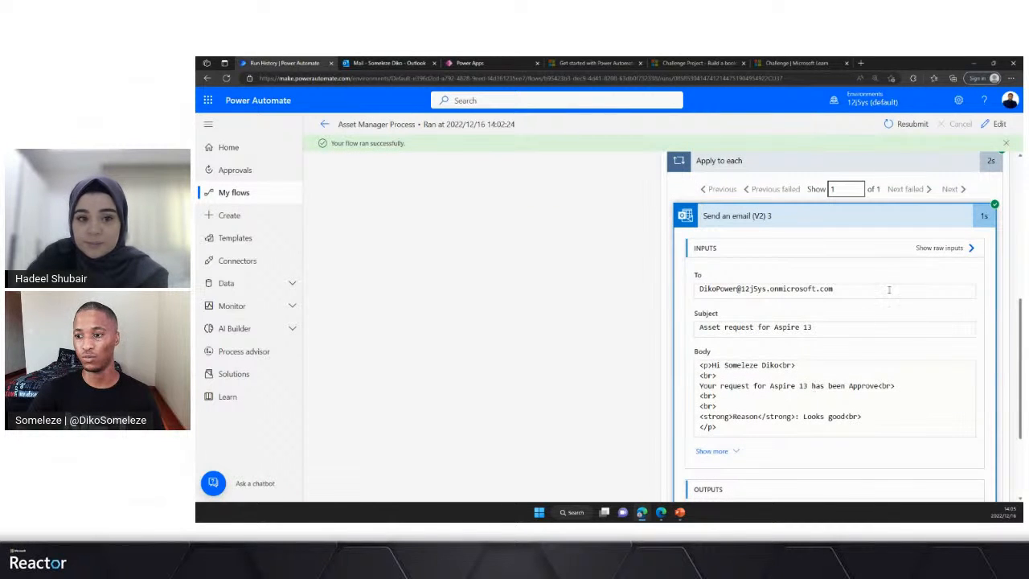
{"action": "left_click", "coordinate": [775, 217]}
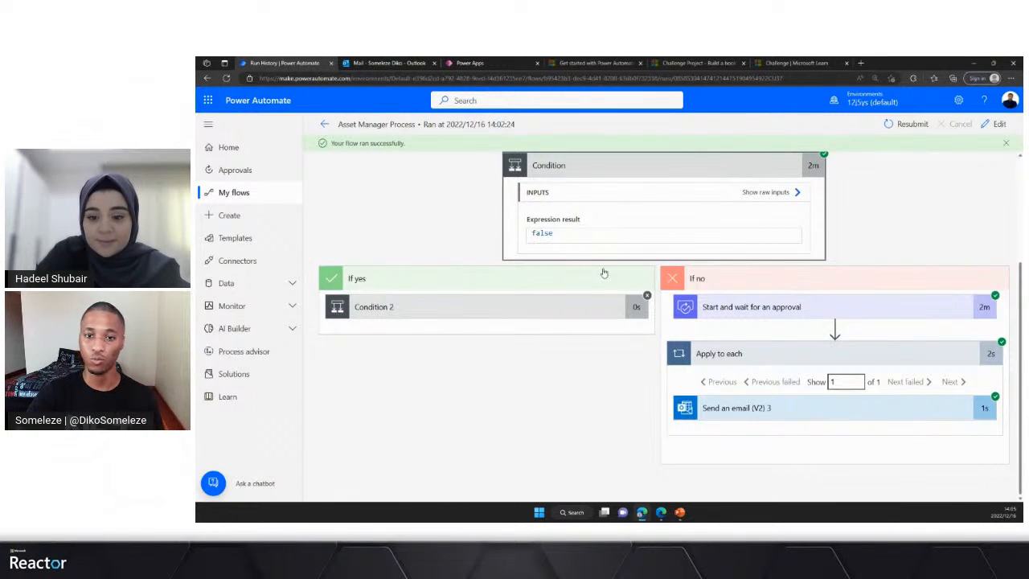
- Switch to the Asset Management app in Power Apps and submit a request for device Zenbook, brand Asus, cost 12000, without a picture
{"action": "left_click", "coordinate": [491, 63]}
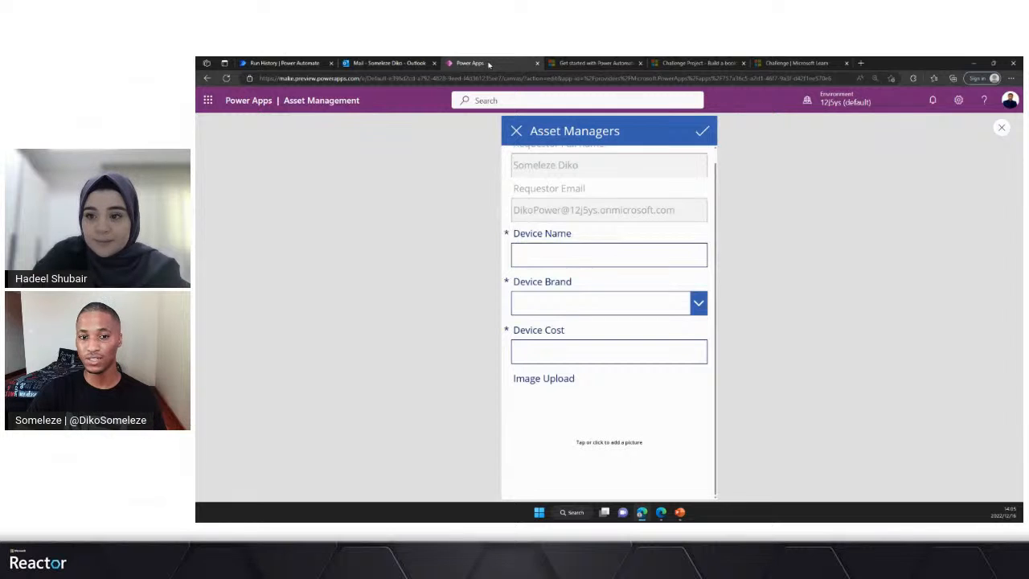
{"action": "left_click", "coordinate": [566, 253]}
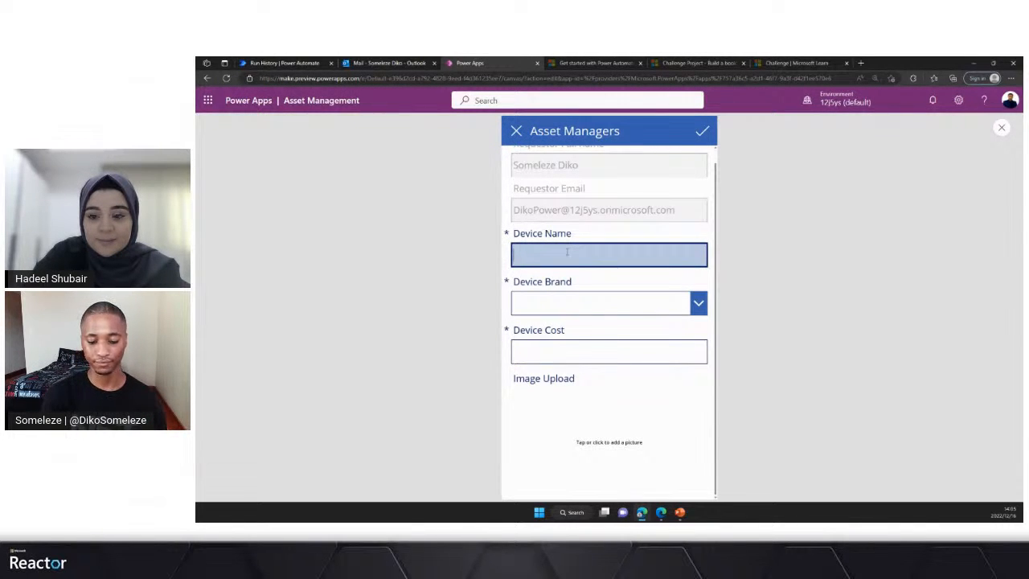
{"action": "type", "text": "Zen"}
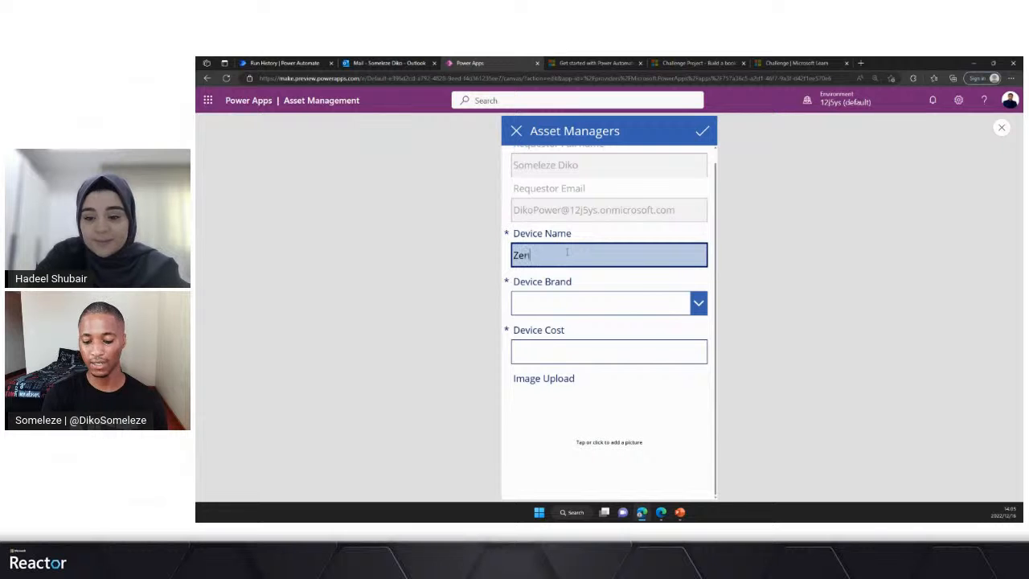
{"action": "type", "text": "book"}
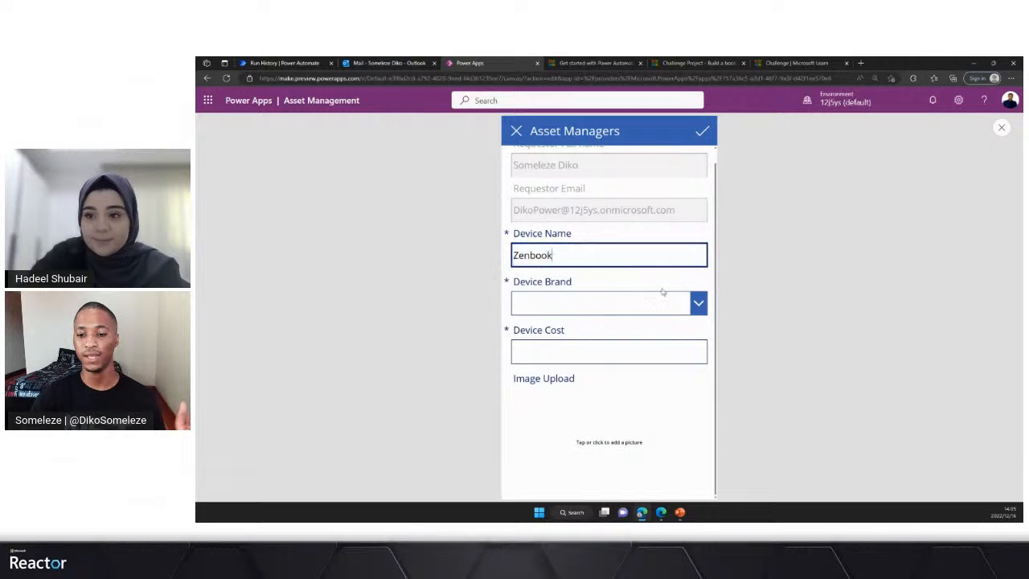
{"action": "left_click", "coordinate": [690, 303]}
{"action": "left_click", "coordinate": [540, 371]}
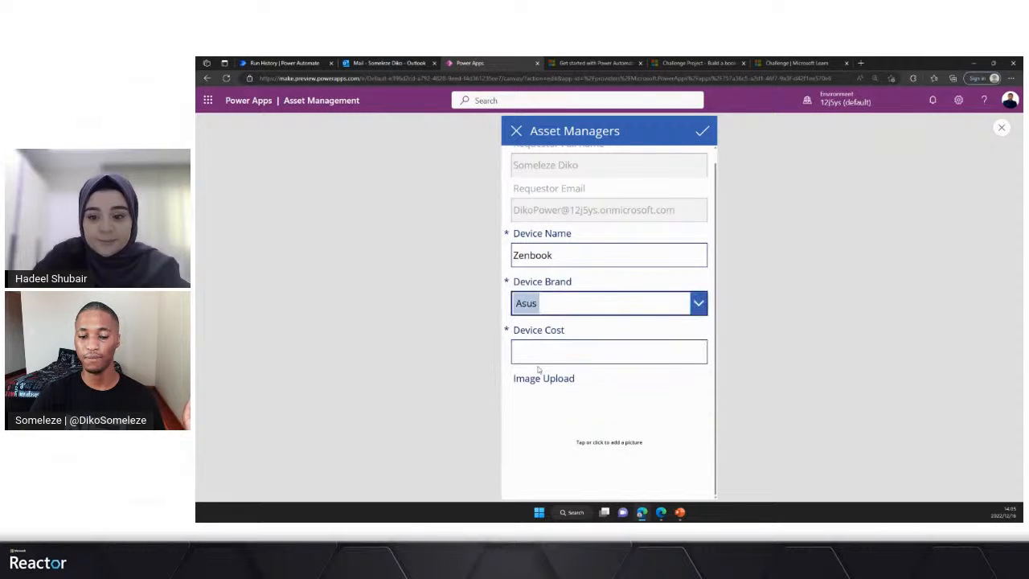
{"action": "left_click", "coordinate": [555, 360]}
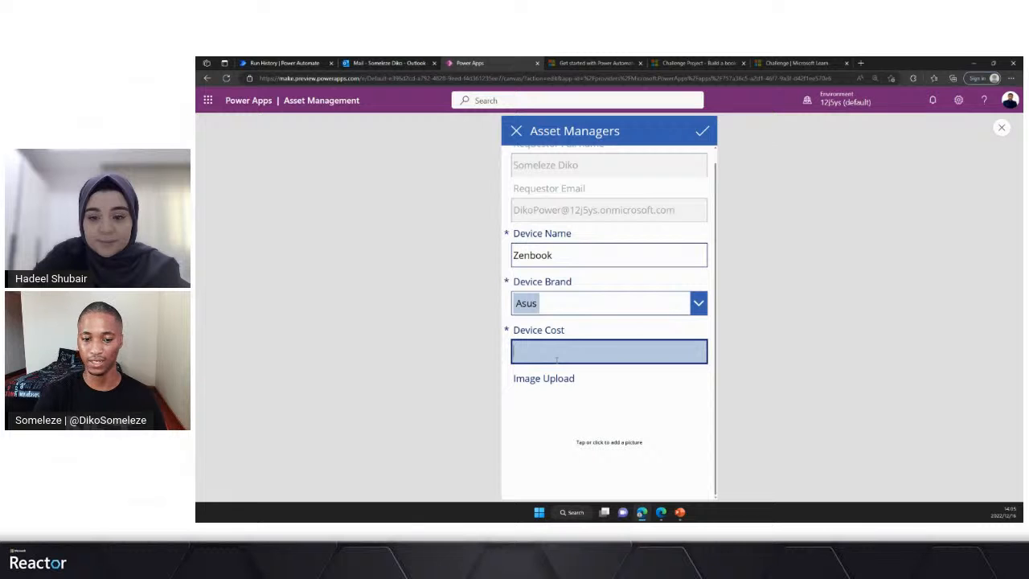
{"action": "type", "text": "12000"}
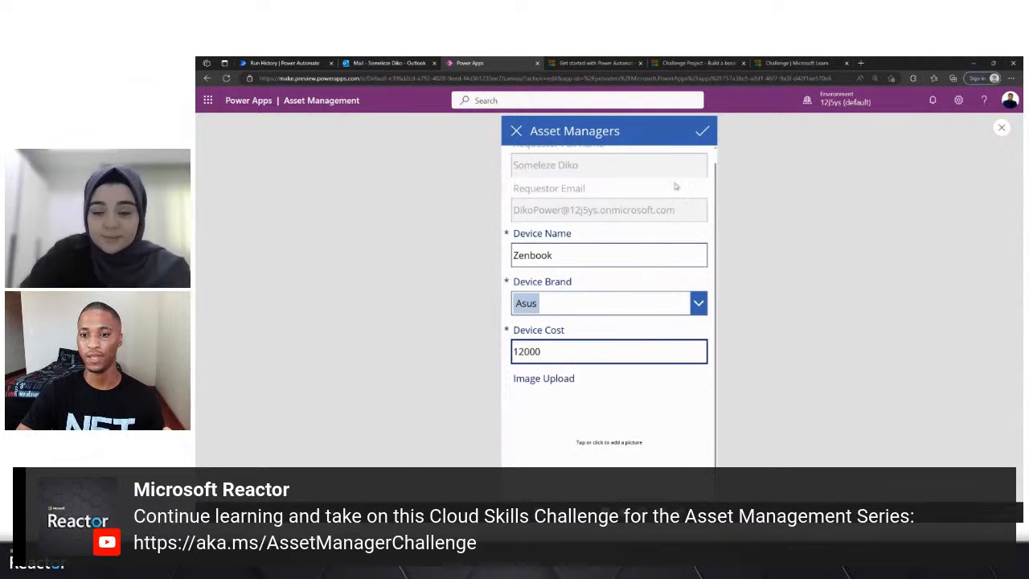
{"action": "left_click", "coordinate": [701, 135]}
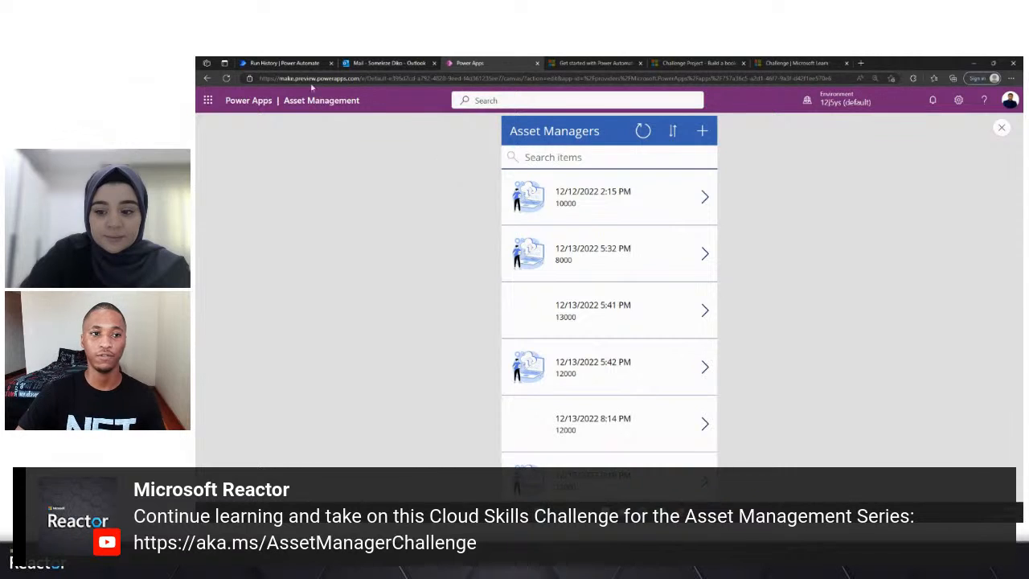
- Switch to Power Automate and return from the run to the Asset Manager Process details page to check its 28-day run history
{"action": "left_click", "coordinate": [286, 62]}
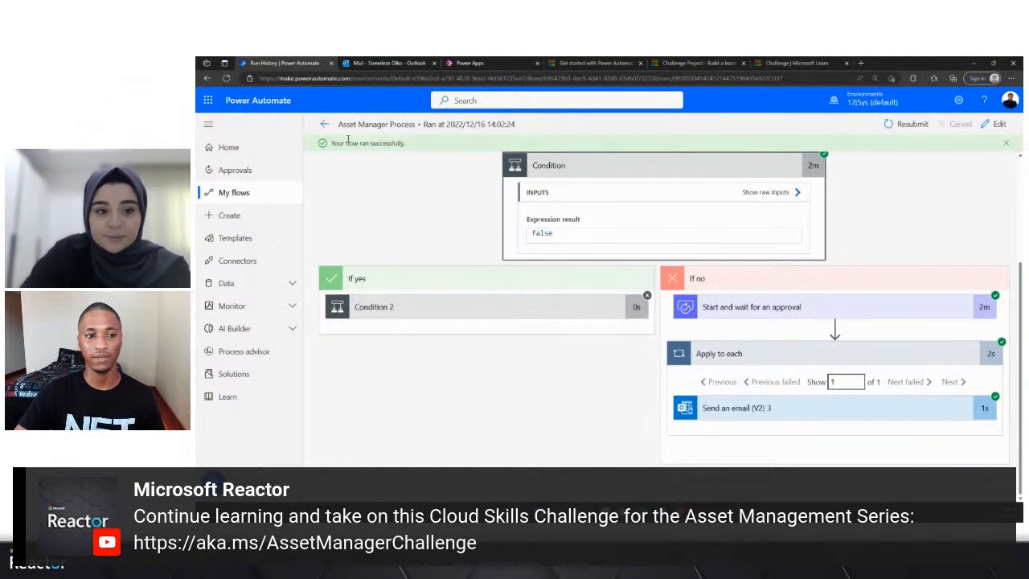
{"action": "left_click", "coordinate": [323, 126]}
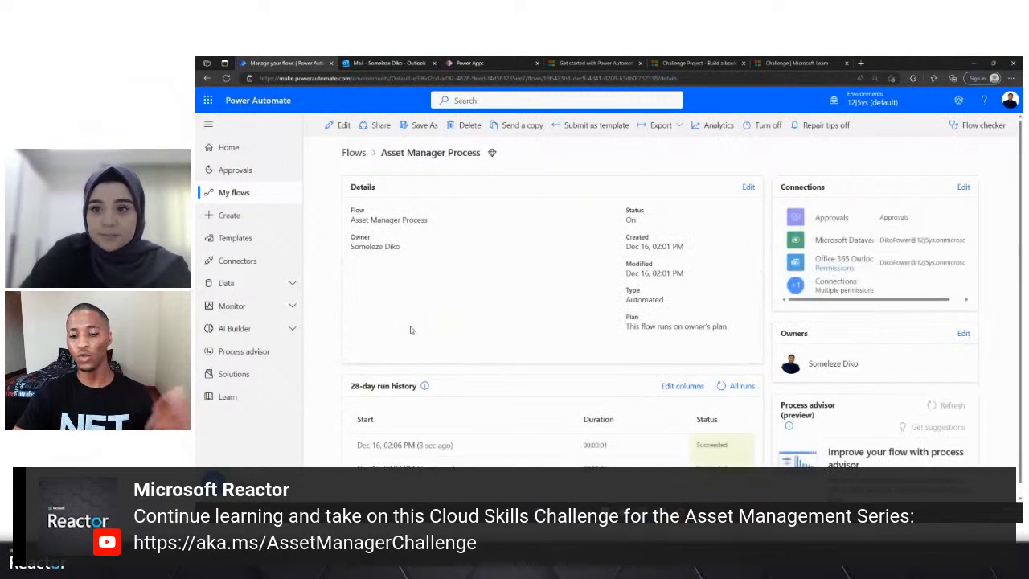
{"action": "scroll", "coordinate": [381, 352], "scroll_direction": "down", "scroll_amount": 1}
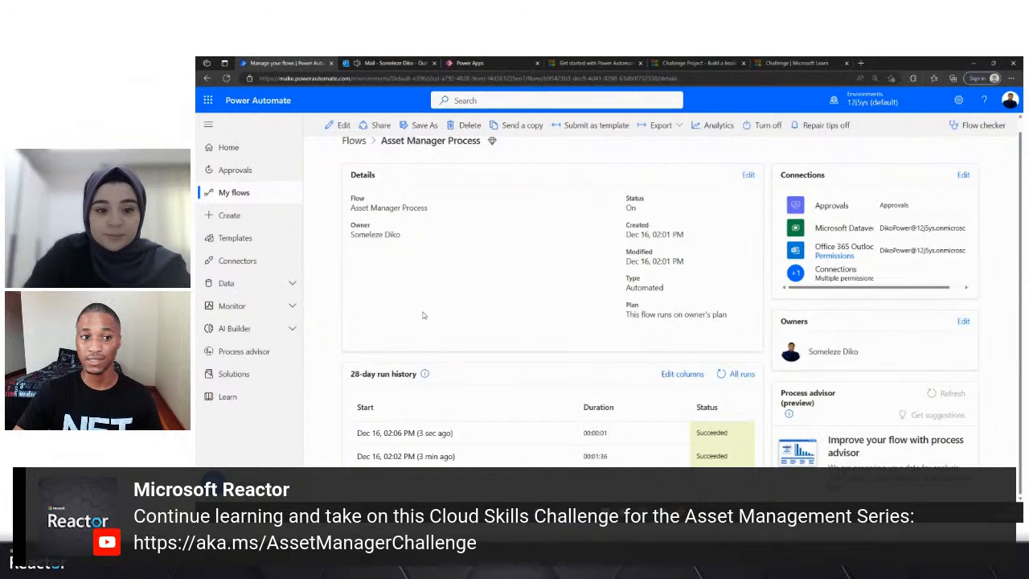
- Switch to the requestor's Outlook inbox and read the "Asset Request for Zenbook" email, highlighting the device, reason and required action
{"action": "left_click", "coordinate": [386, 64]}
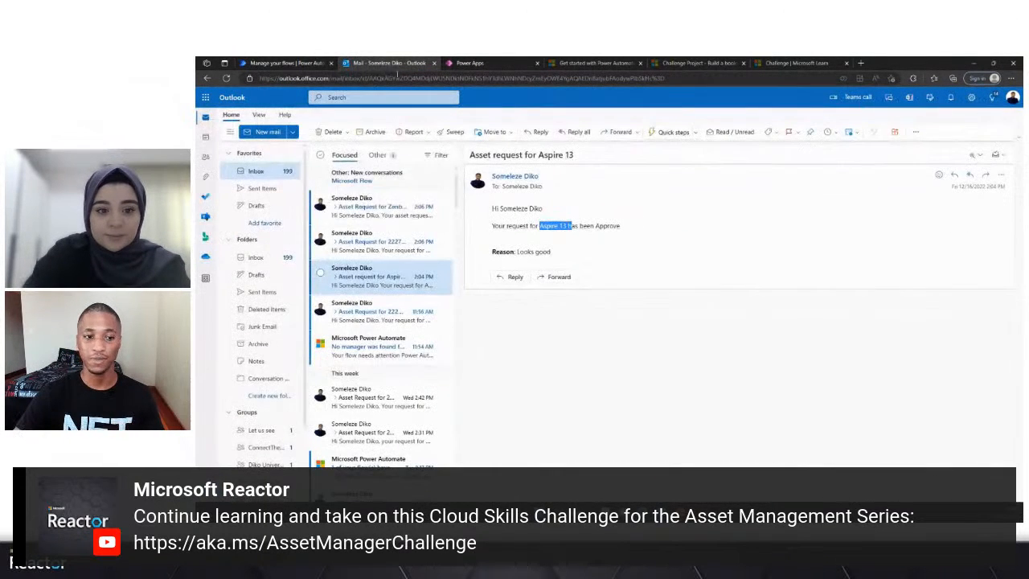
{"action": "left_click", "coordinate": [369, 215]}
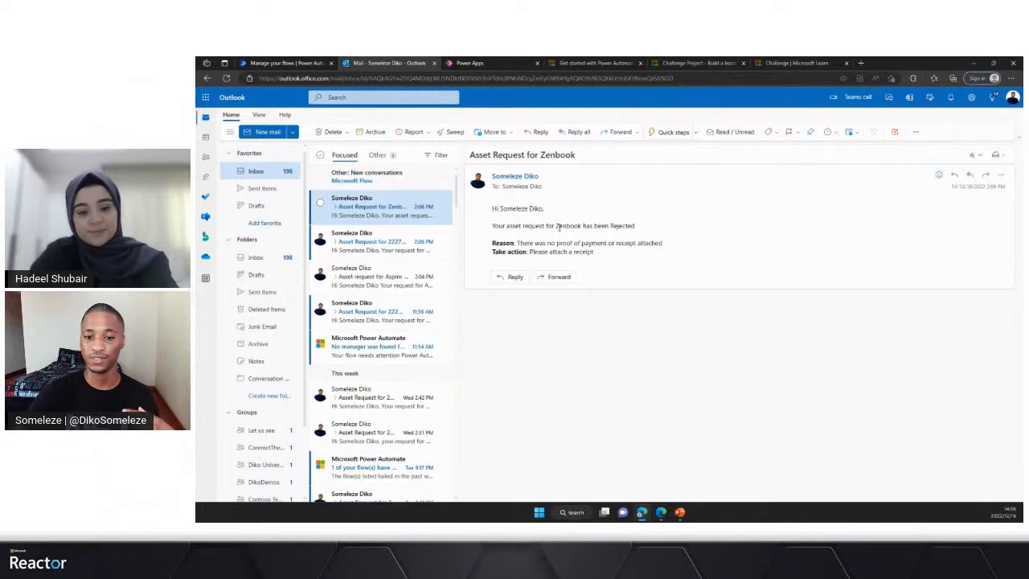
{"action": "left_click_drag", "start_coordinate": [557, 226], "coordinate": [576, 226]}
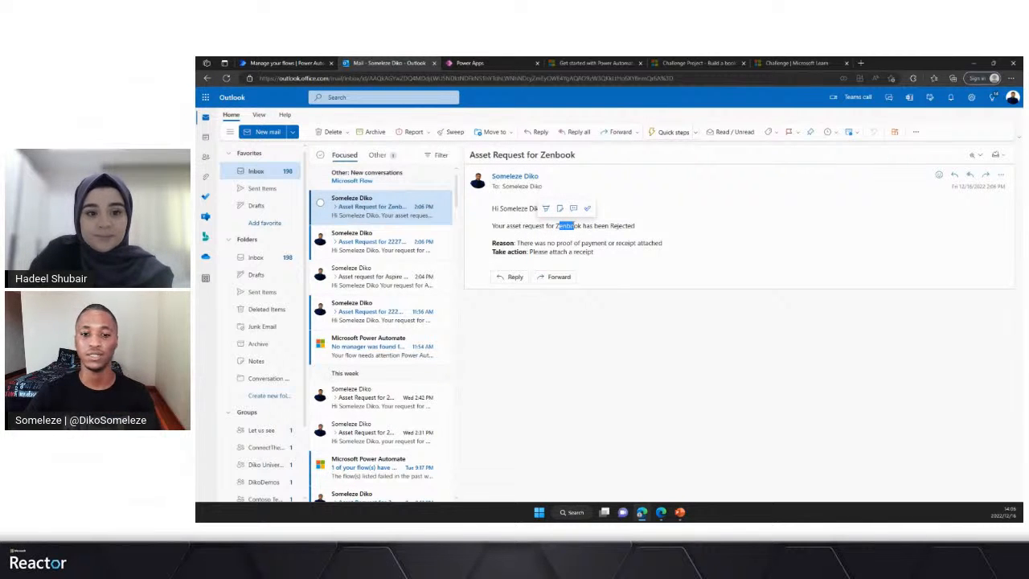
{"action": "left_click", "coordinate": [502, 243]}
{"action": "left_click_drag", "start_coordinate": [519, 242], "coordinate": [661, 243]}
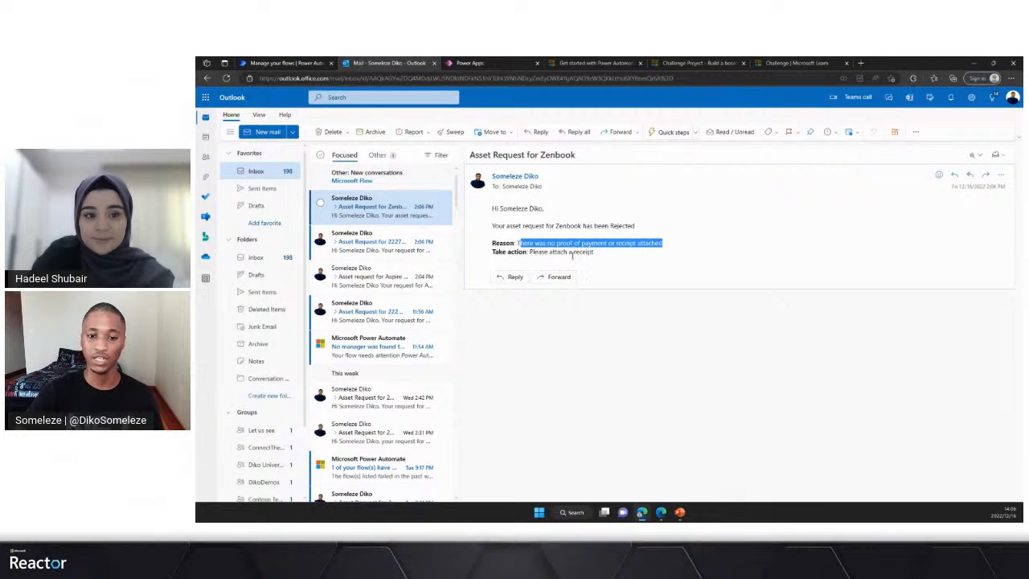
{"action": "left_click_drag", "start_coordinate": [528, 251], "coordinate": [594, 252]}
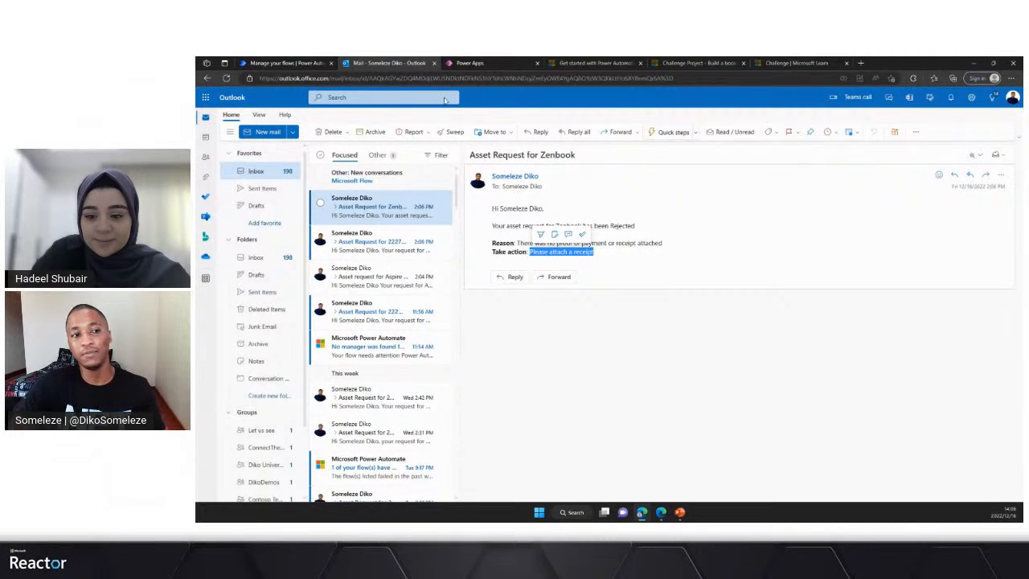
- Switch to Power Apps, close the app preview, collapse the Home screen's controls in the tree and display that screen
{"action": "left_click", "coordinate": [475, 63]}
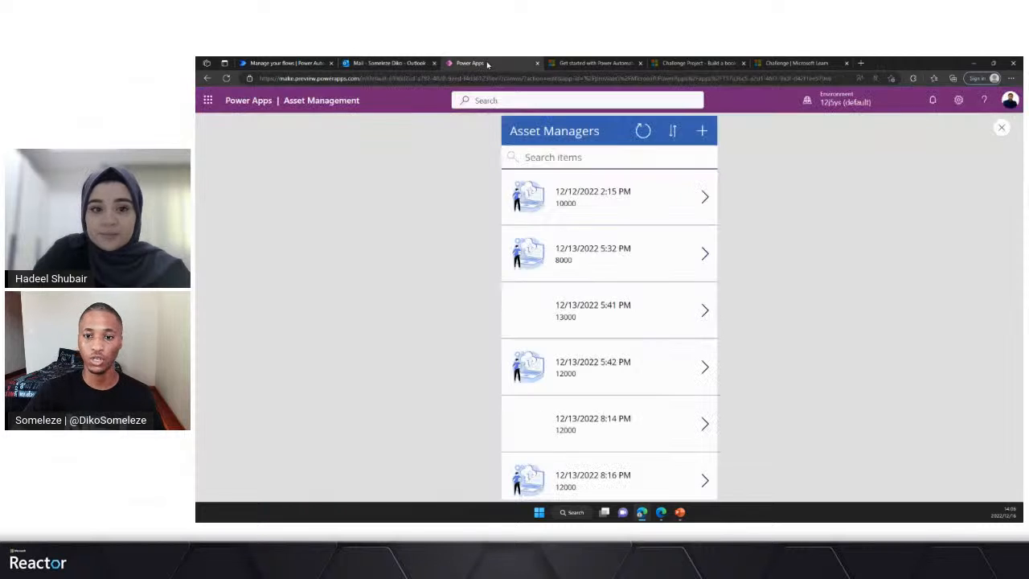
{"action": "left_click", "coordinate": [1001, 129]}
{"action": "left_click", "coordinate": [720, 347]}
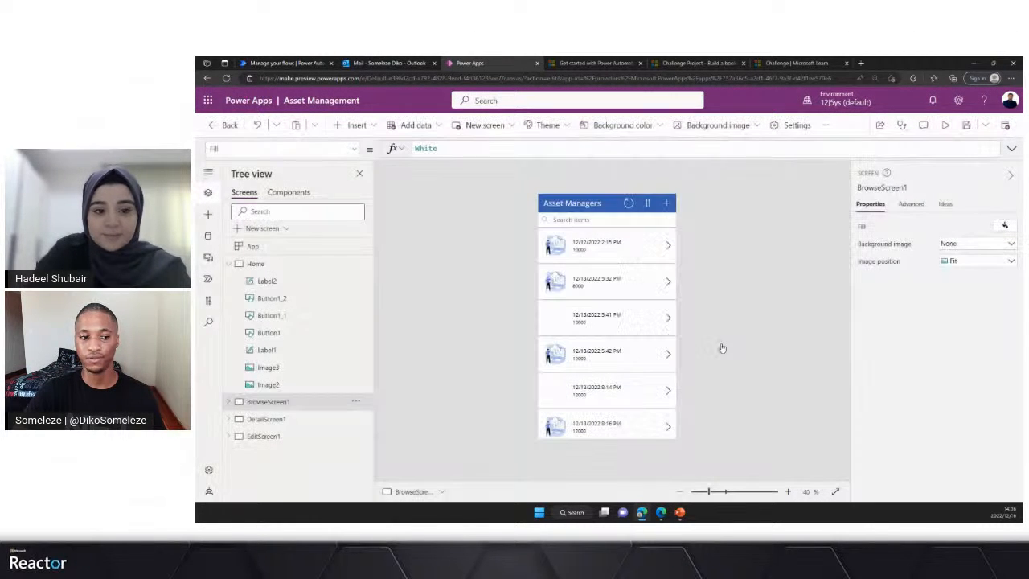
{"action": "left_click", "coordinate": [229, 264]}
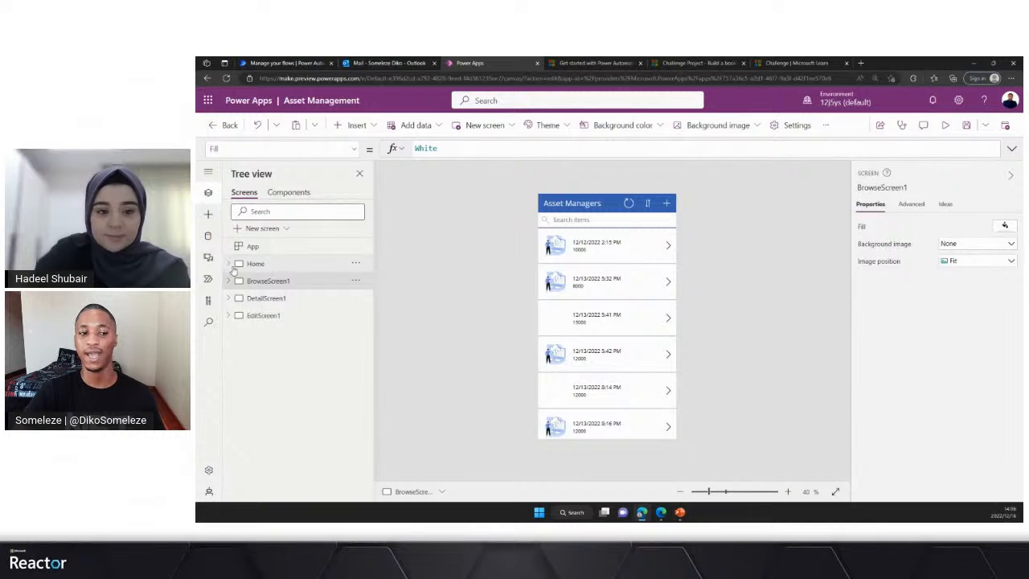
{"action": "left_click", "coordinate": [276, 265]}
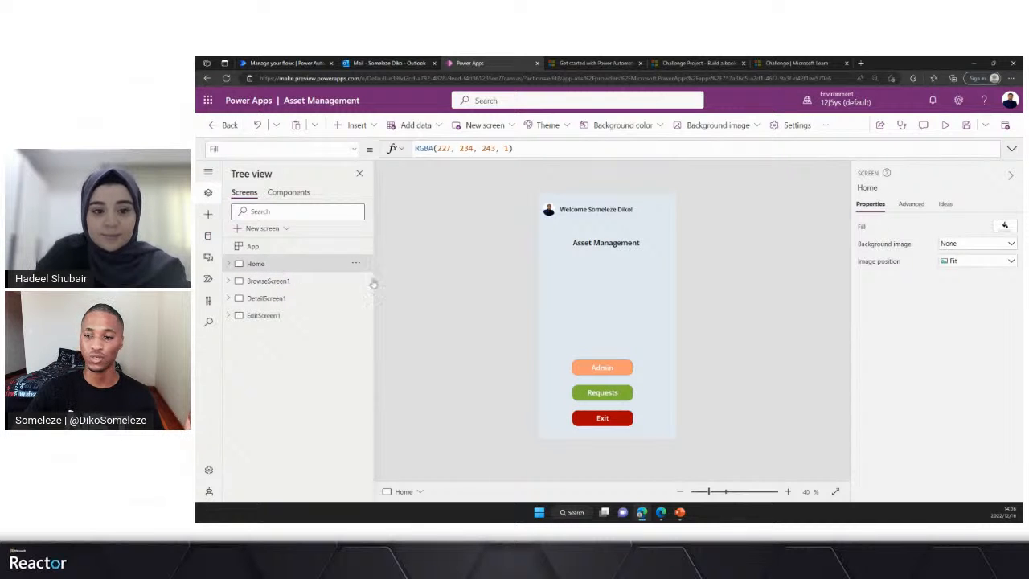
- Preview the app from the Home screen and look through the asset entries under Requests
{"action": "left_click", "coordinate": [946, 124]}
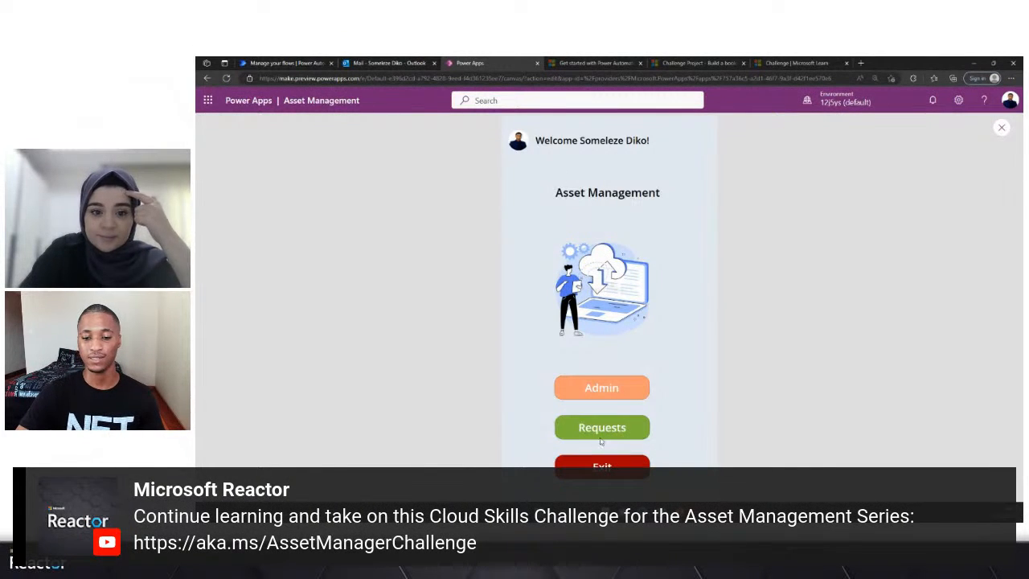
{"action": "left_click", "coordinate": [610, 432]}
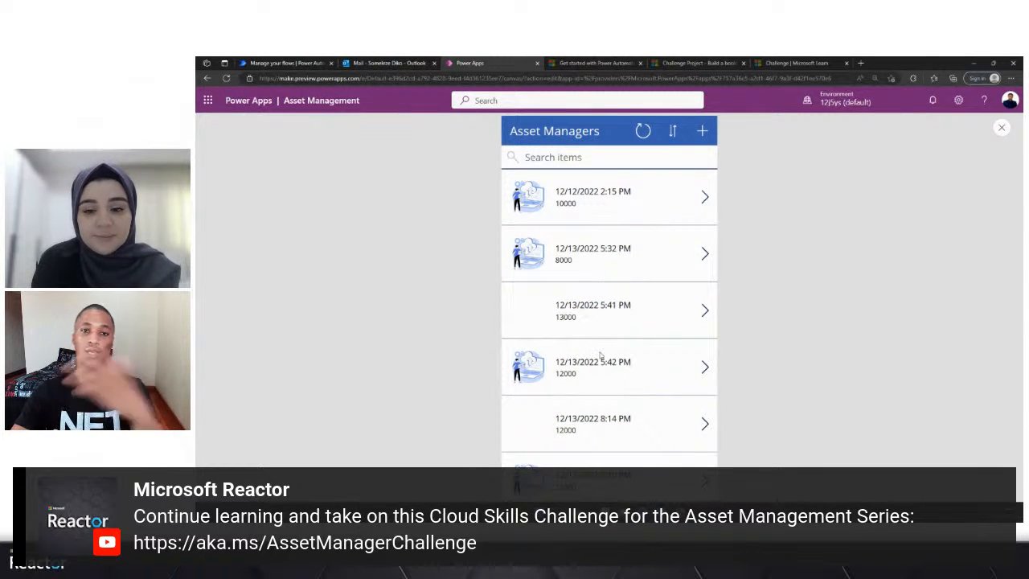
{"action": "scroll", "coordinate": [598, 355], "scroll_direction": "down", "scroll_amount": 5}
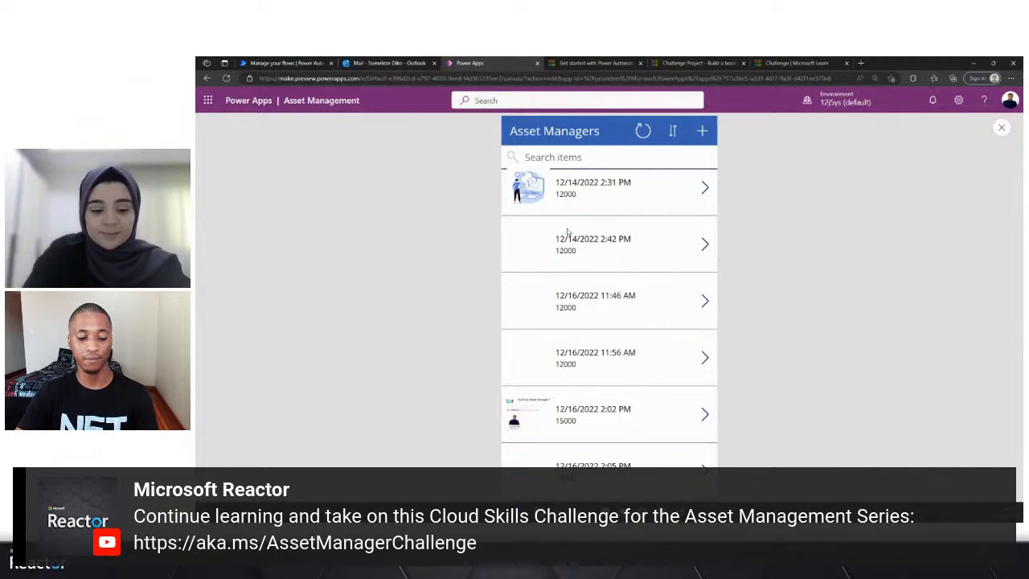
- Switch to the Asset Management Power Automate slide show in PowerPoint
{"action": "key", "text": "super+Tab"}
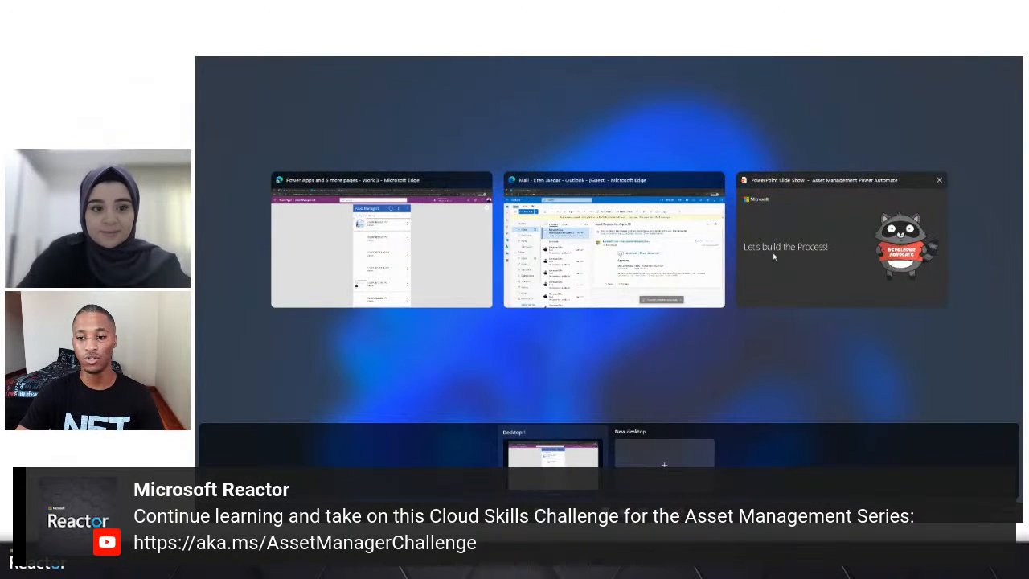
{"action": "left_click", "coordinate": [773, 255]}
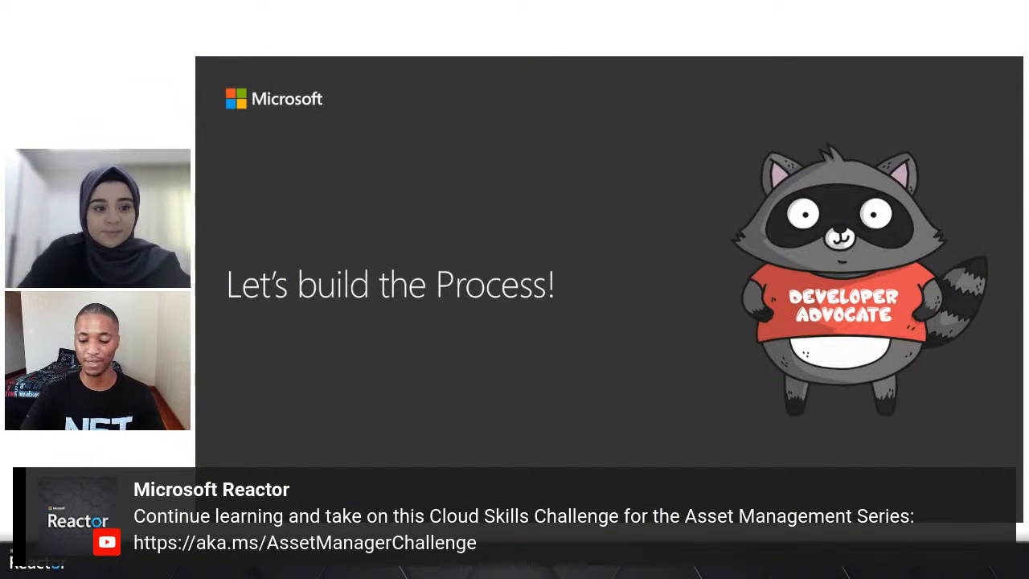